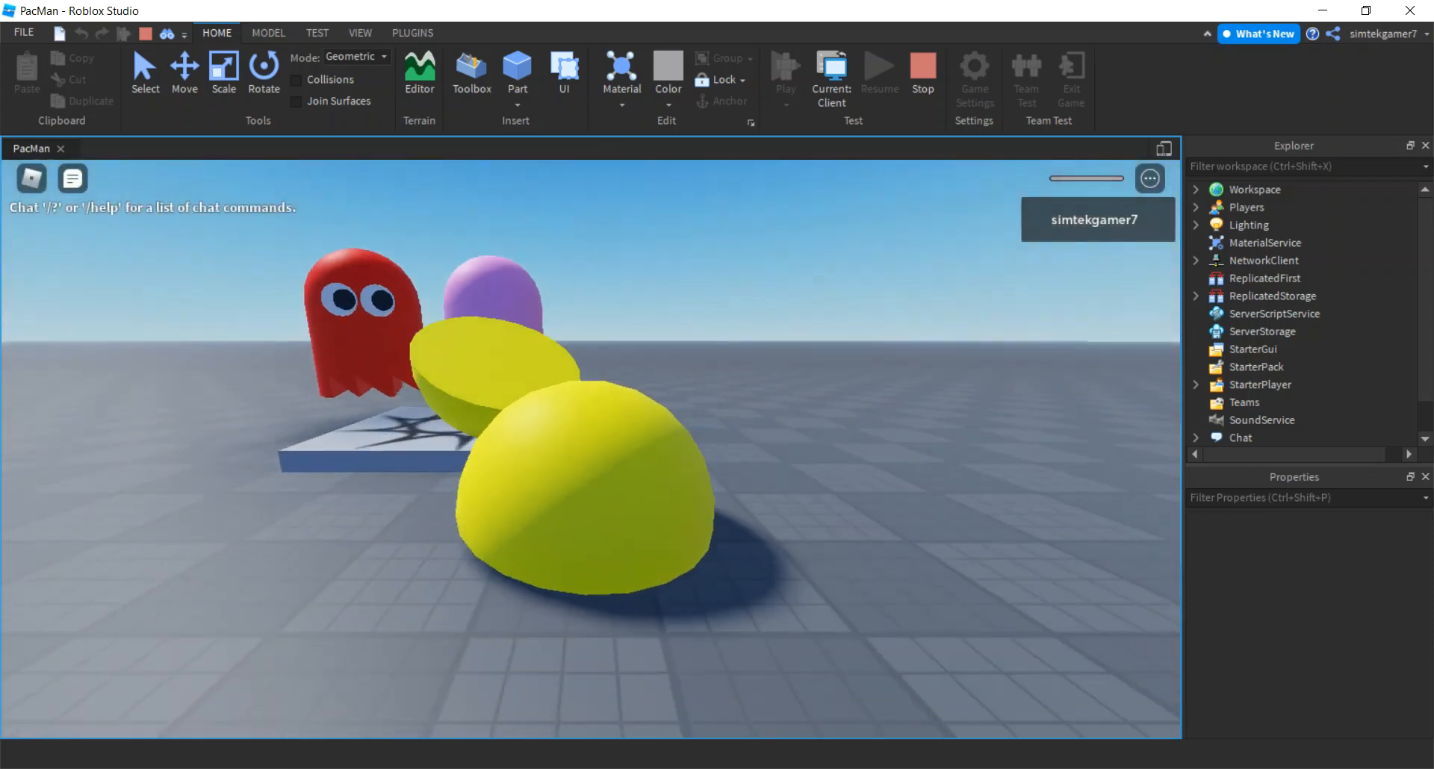
Step: Stop the playtest of the PacMan place and switch to the Baseplate place window
{"action": "left_click", "coordinate": [919, 84]}
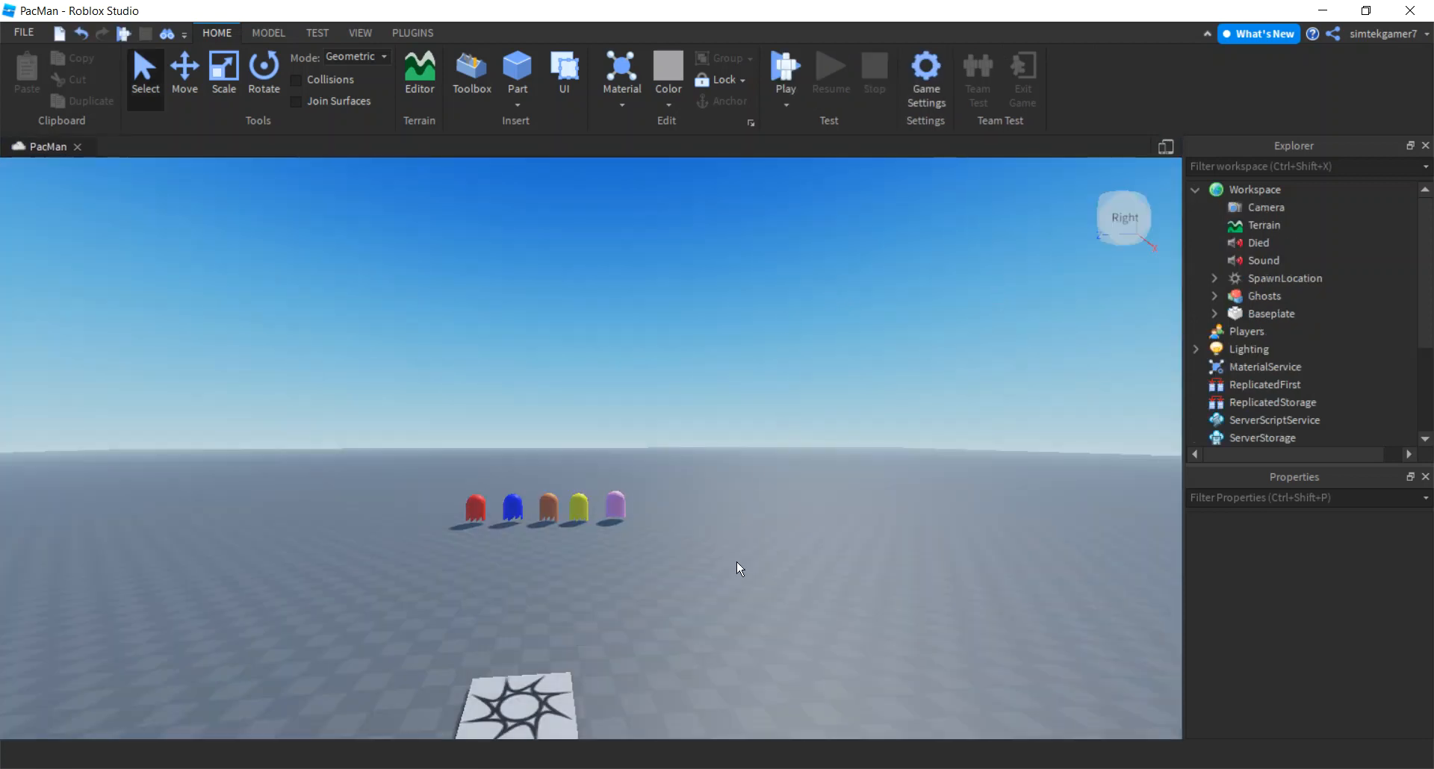
{"action": "left_click", "coordinate": [667, 757]}
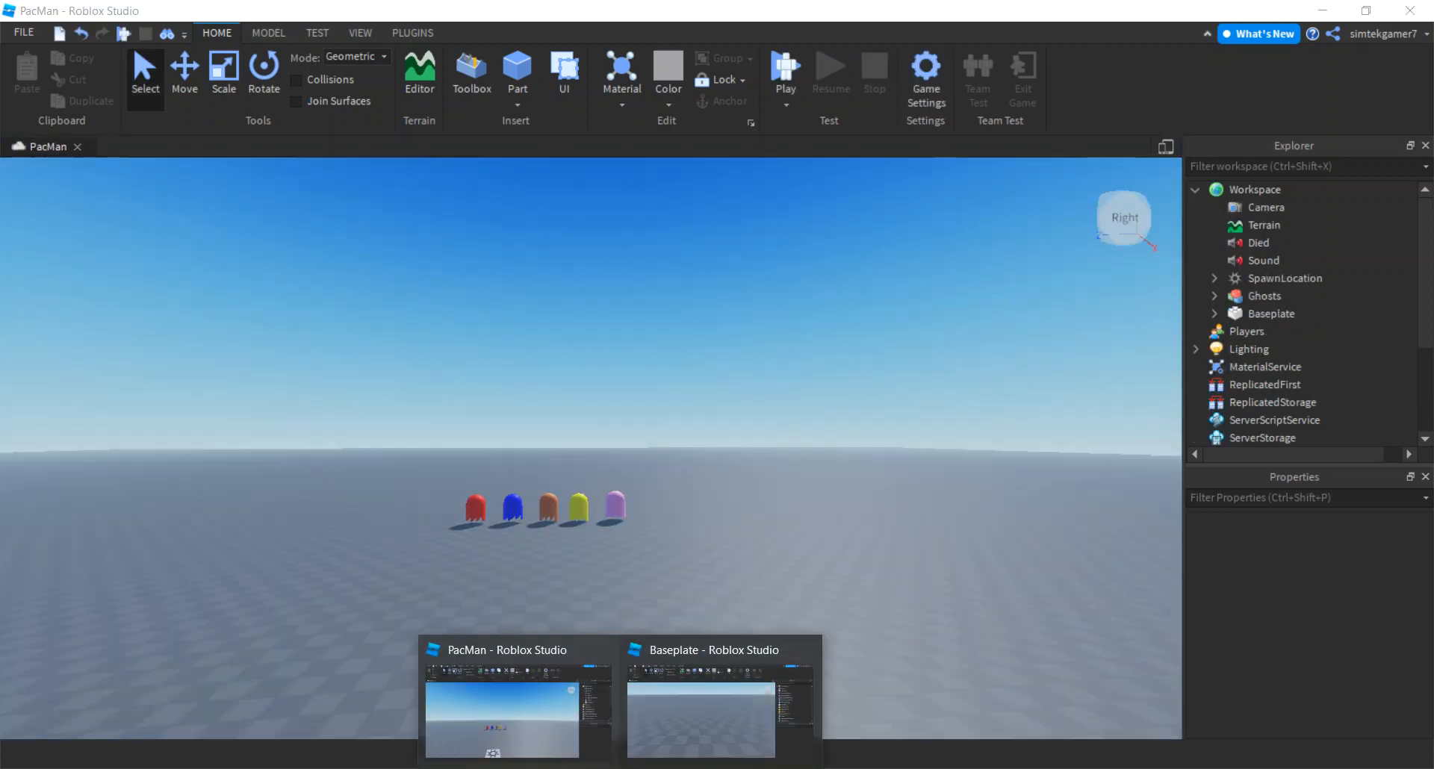
{"action": "left_click", "coordinate": [693, 719]}
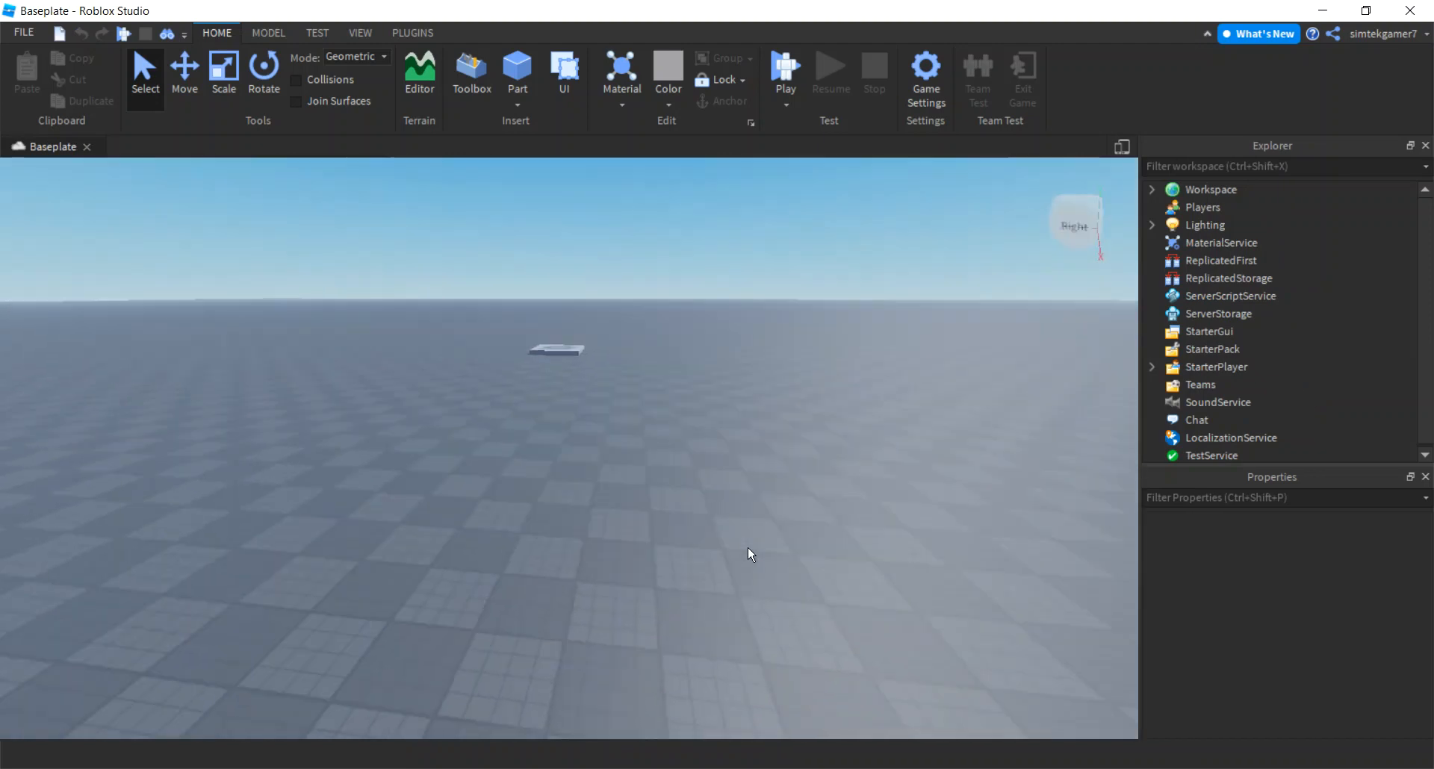
Step: Insert a sphere part on the baseplate and set its BrickColor to bright yellow
{"action": "right_click_drag", "start_coordinate": [751, 554], "coordinate": [603, 322]}
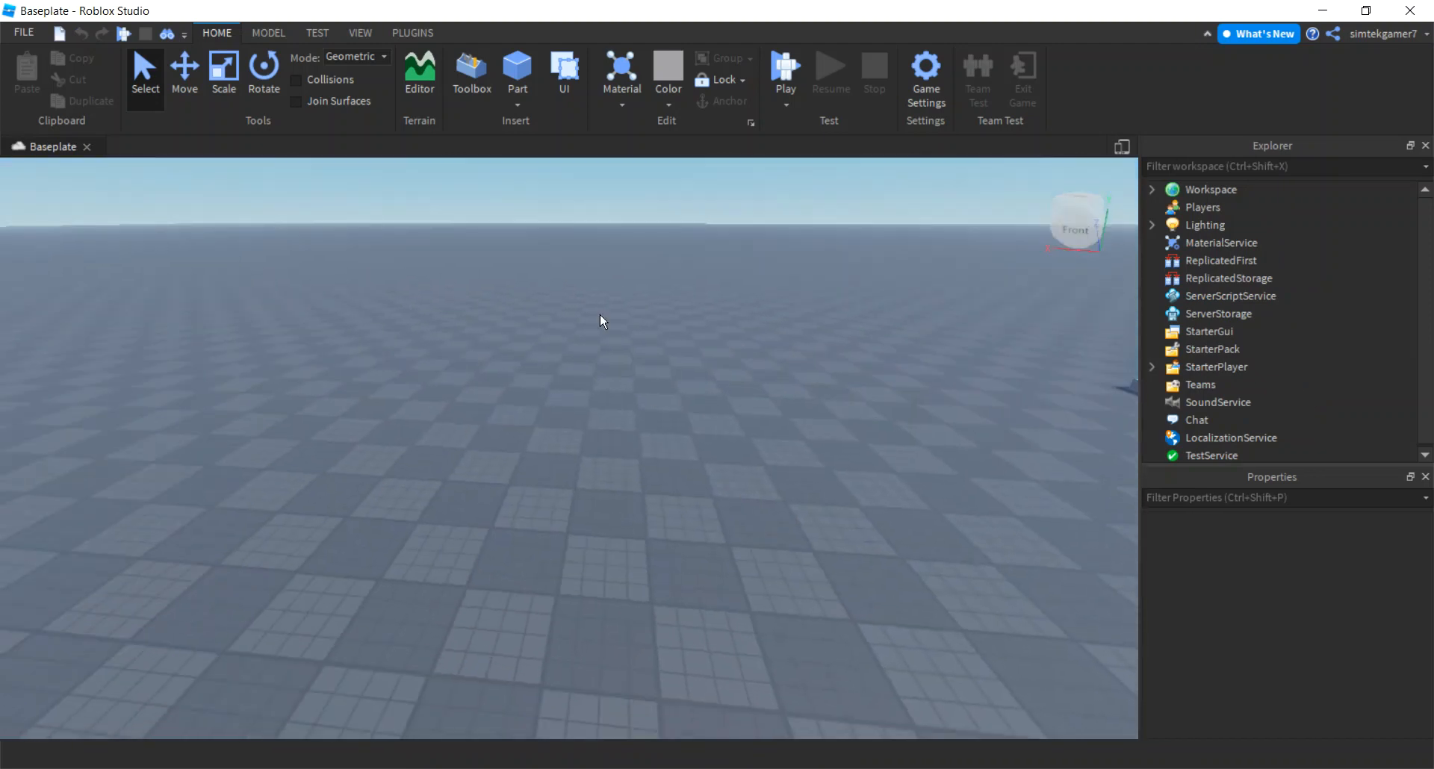
{"action": "left_click", "coordinate": [515, 106]}
{"action": "left_click", "coordinate": [537, 144]}
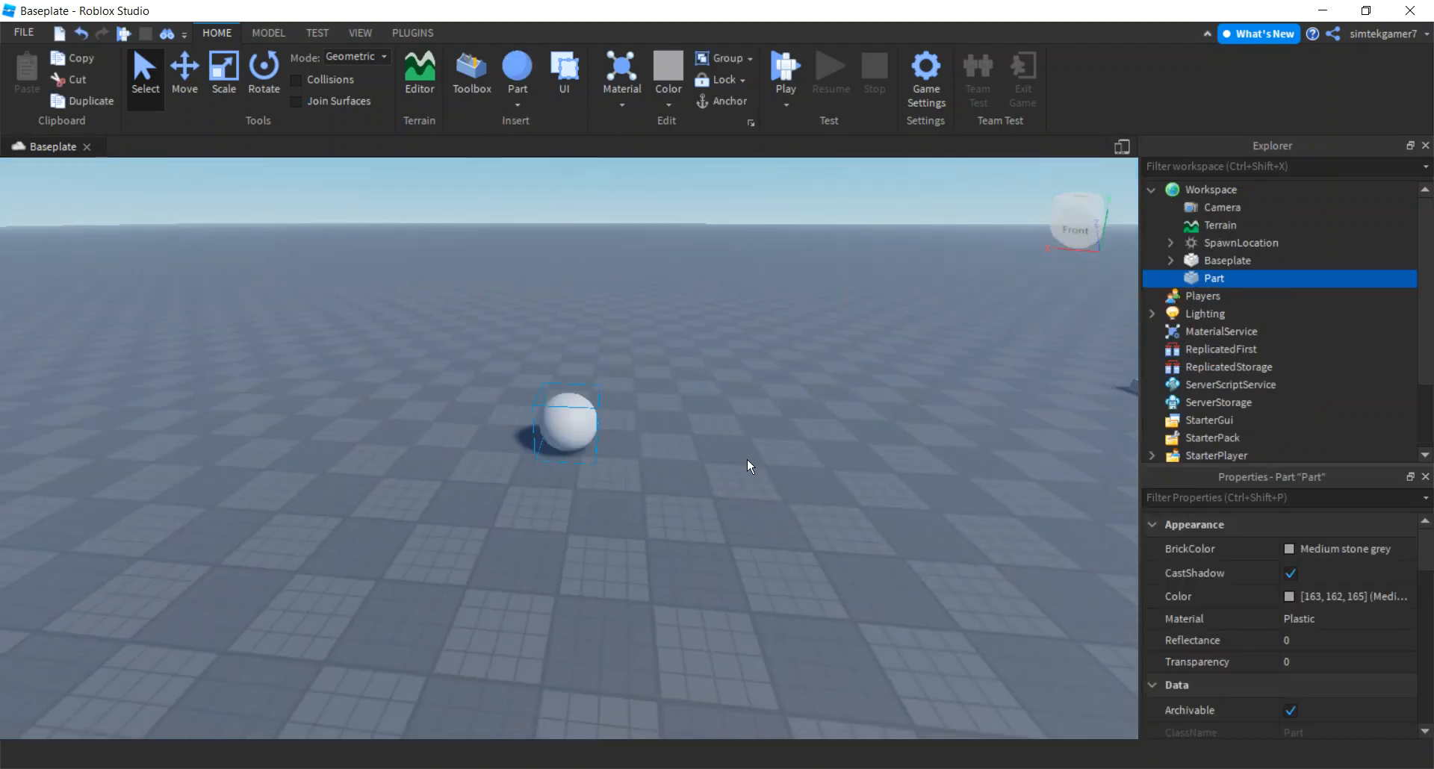
{"action": "left_click", "coordinate": [1296, 548]}
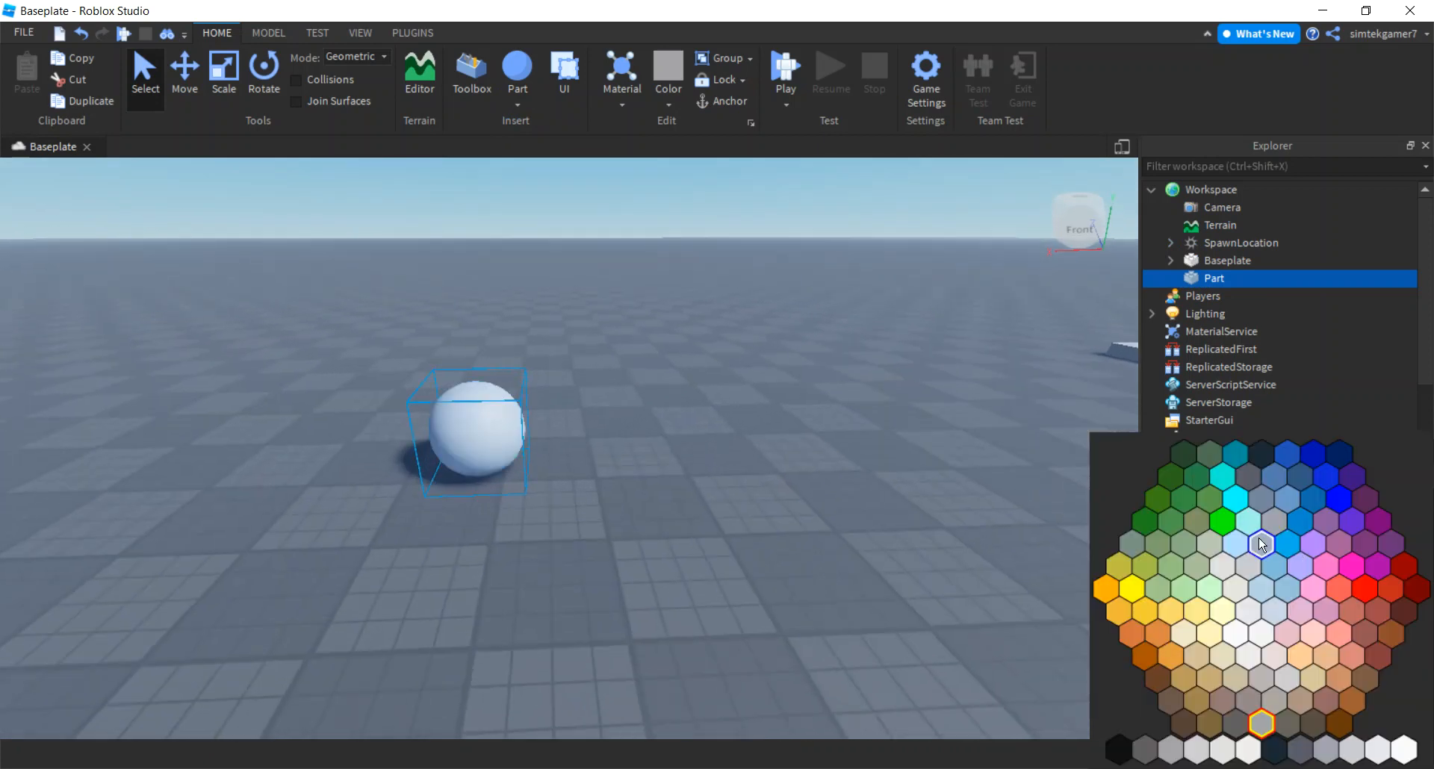
{"action": "left_click", "coordinate": [1132, 588]}
Step: Set the yellow sphere's Size to 8, 8, 8
{"action": "scroll", "coordinate": [1337, 607], "scroll_direction": "down", "scroll_amount": 5}
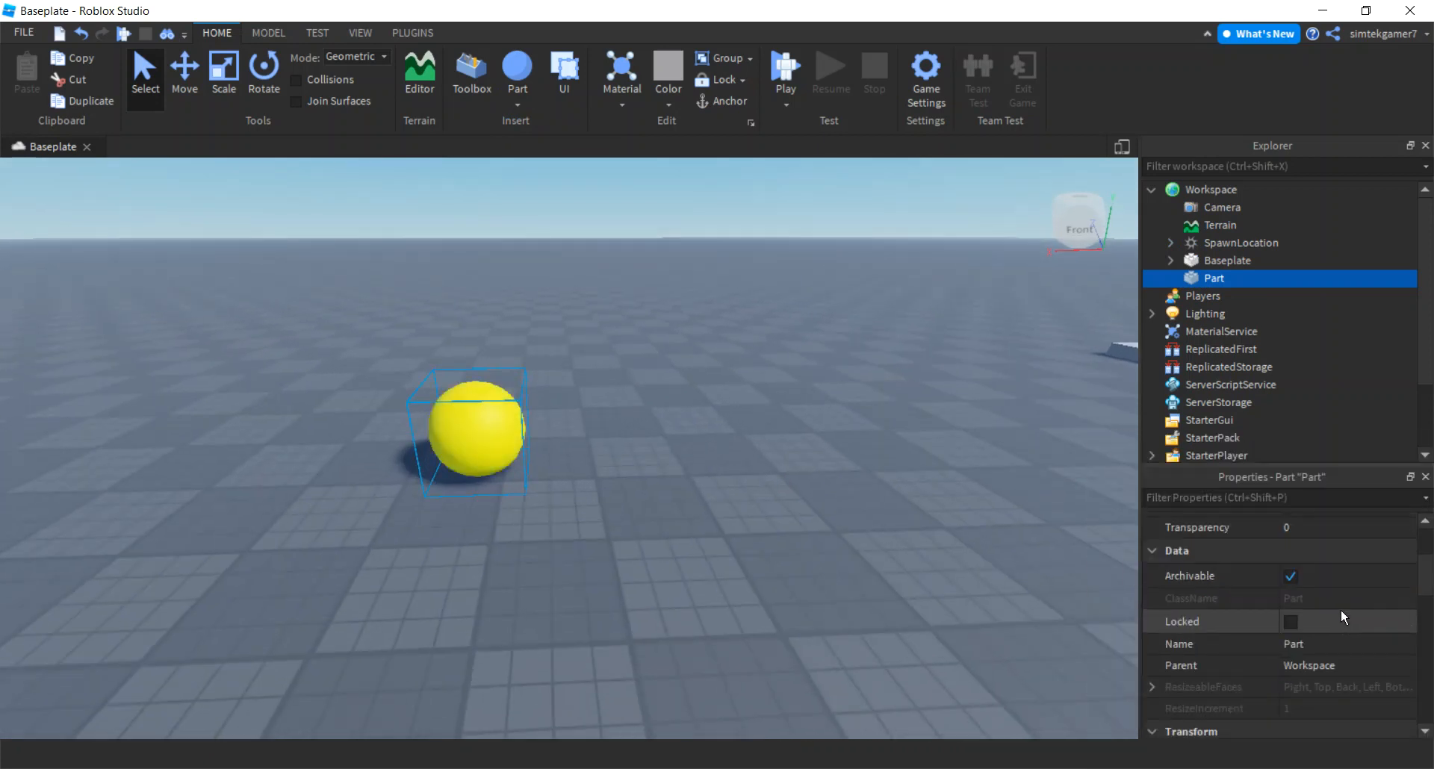
{"action": "left_click", "coordinate": [1330, 622]}
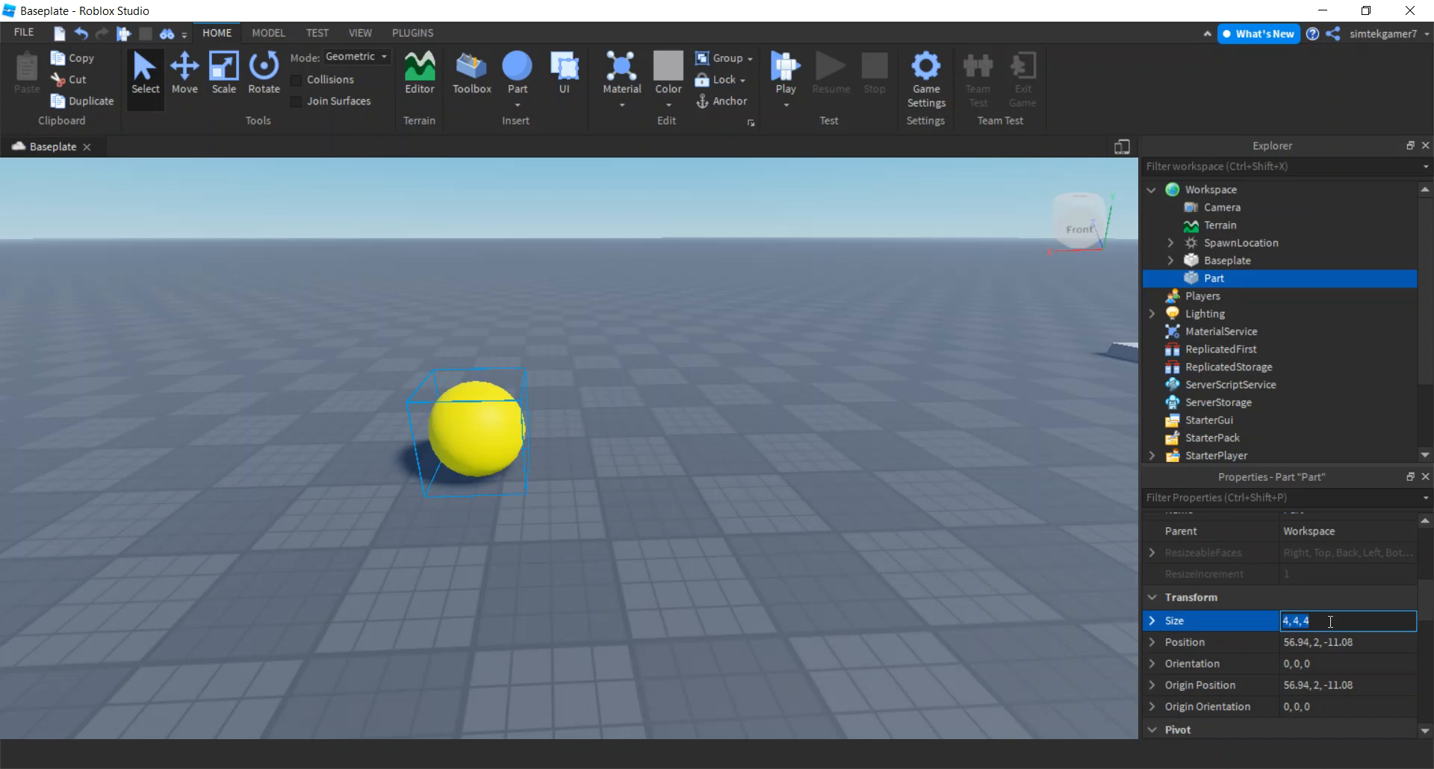
{"action": "type", "text": "8, 8, 8"}
{"action": "key", "text": "Return"}
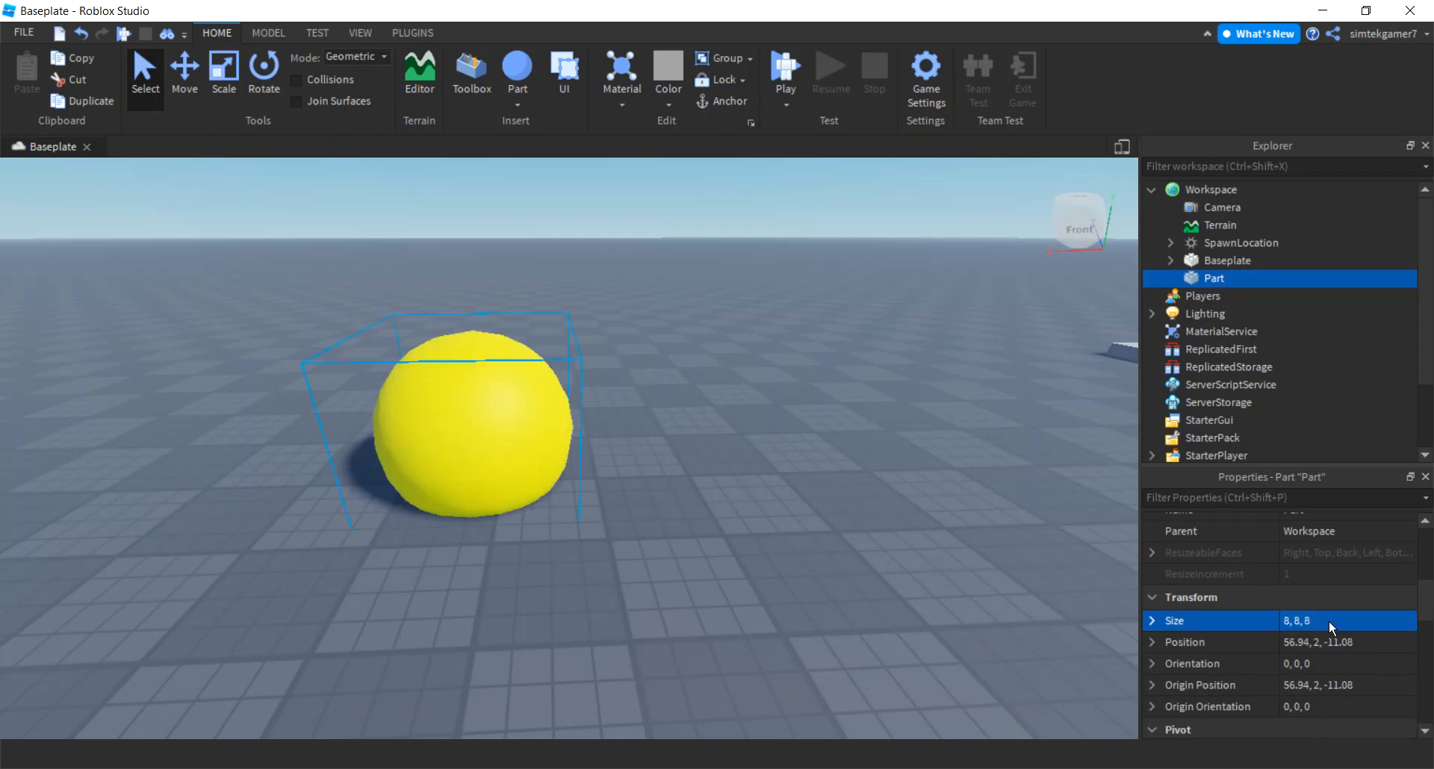
Step: Turn on Collisions, lift the sphere out of the baseplate and set its vertical (Y) position to 4
{"action": "scroll", "coordinate": [765, 544], "scroll_direction": "down", "scroll_amount": 4}
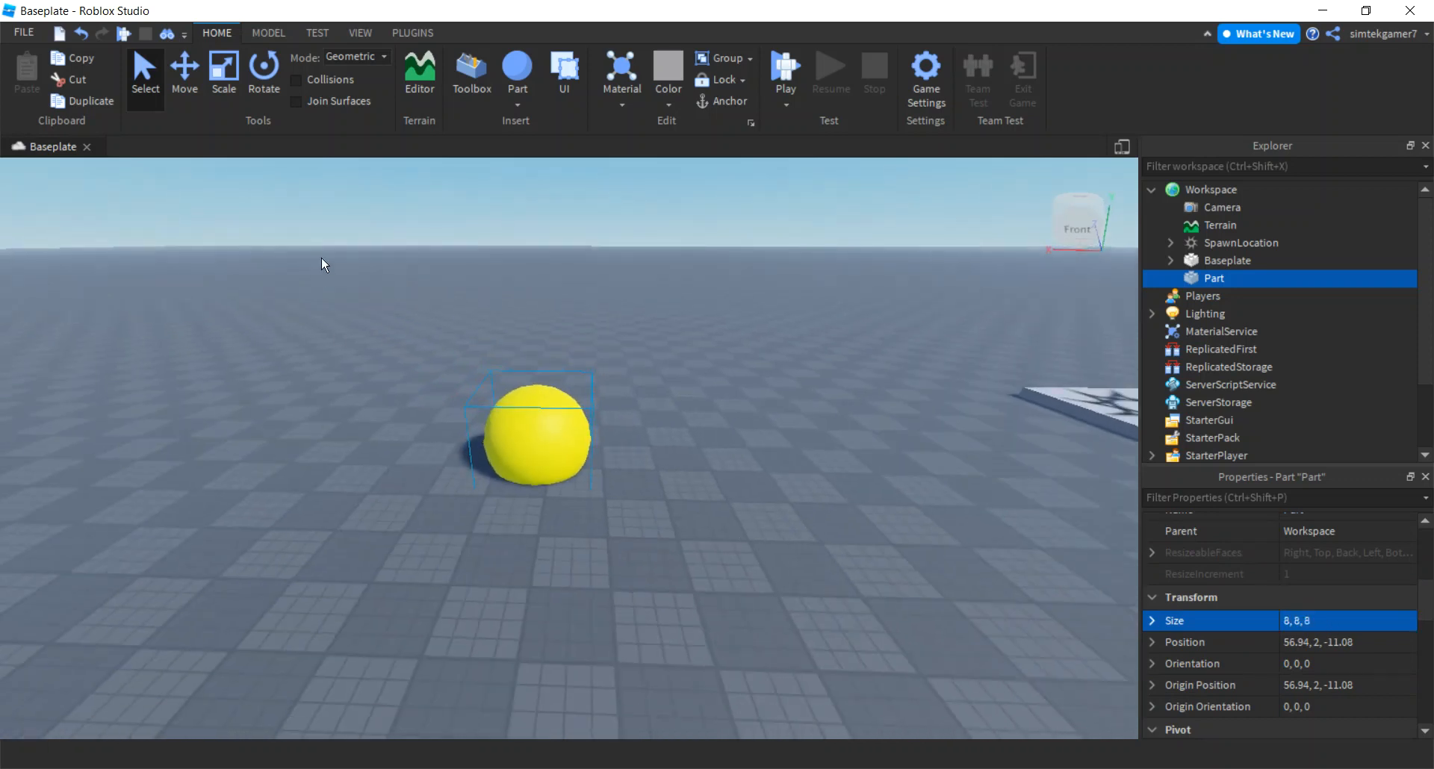
{"action": "left_click", "coordinate": [195, 78]}
{"action": "left_click_drag", "start_coordinate": [529, 299], "coordinate": [466, 228]}
{"action": "left_click", "coordinate": [335, 80]}
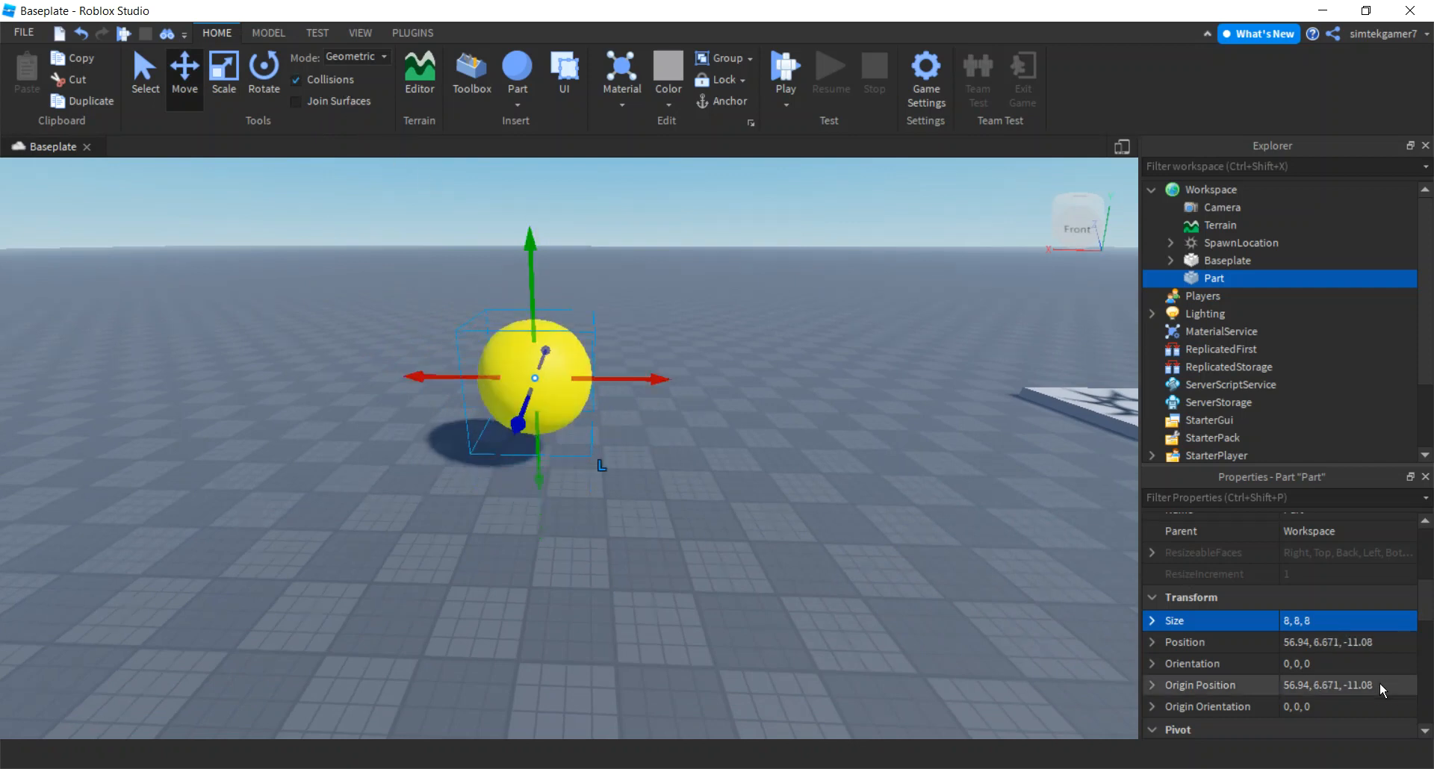
{"action": "left_click", "coordinate": [1337, 642]}
{"action": "double_click", "coordinate": [1332, 642]}
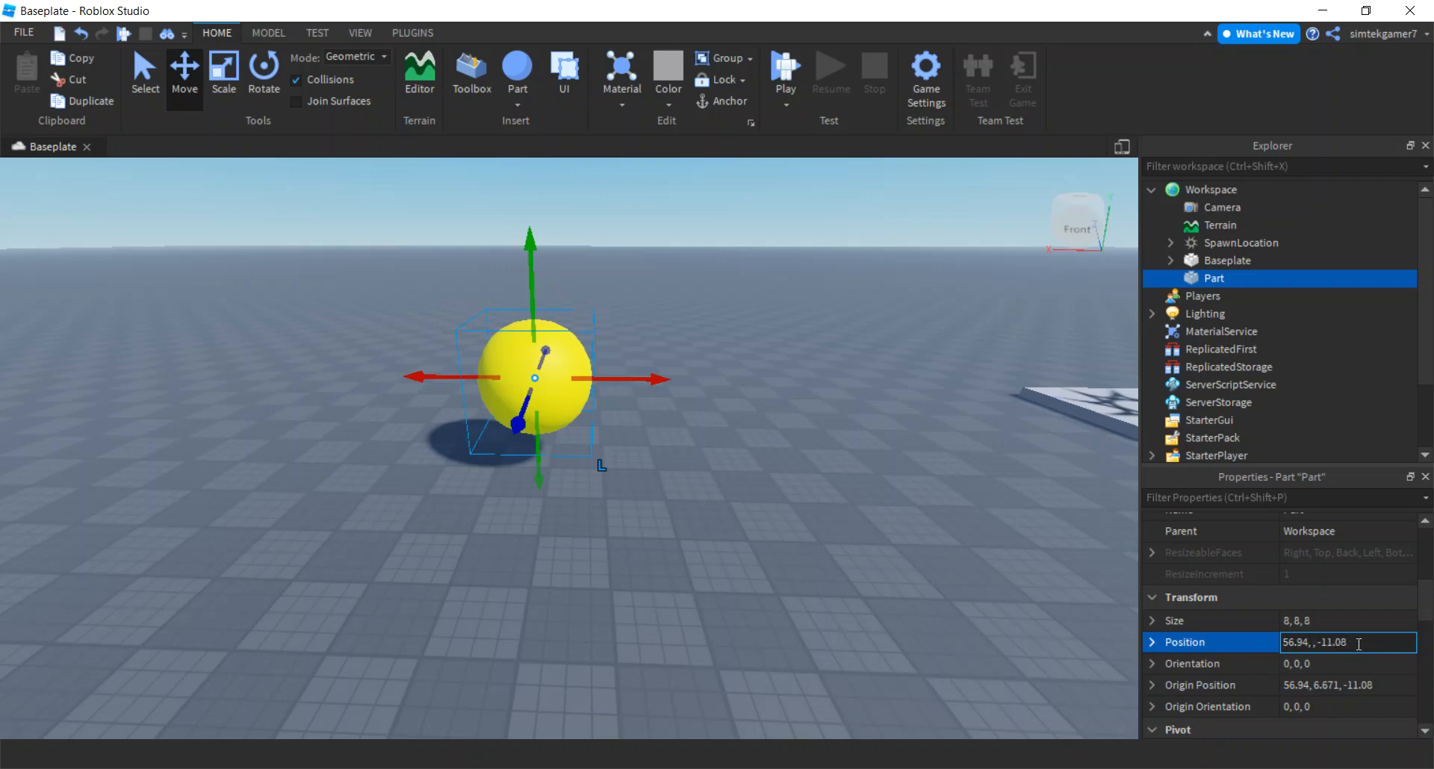
{"action": "type", "text": "4"}
{"action": "key", "text": "Return"}
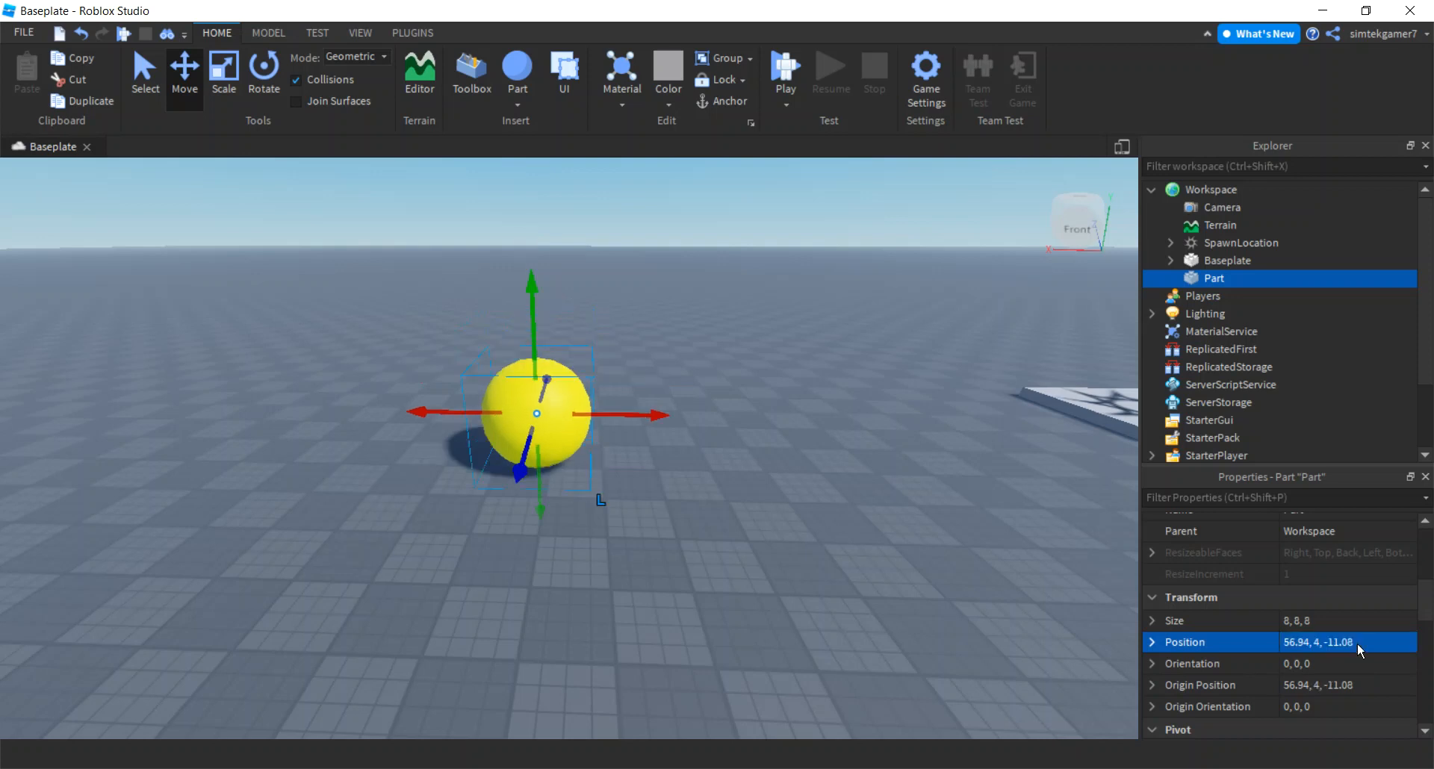
Step: With Collisions turned off, duplicate the yellow sphere and move the copy along the Z axis to about 14.6
{"action": "key", "text": "f"}
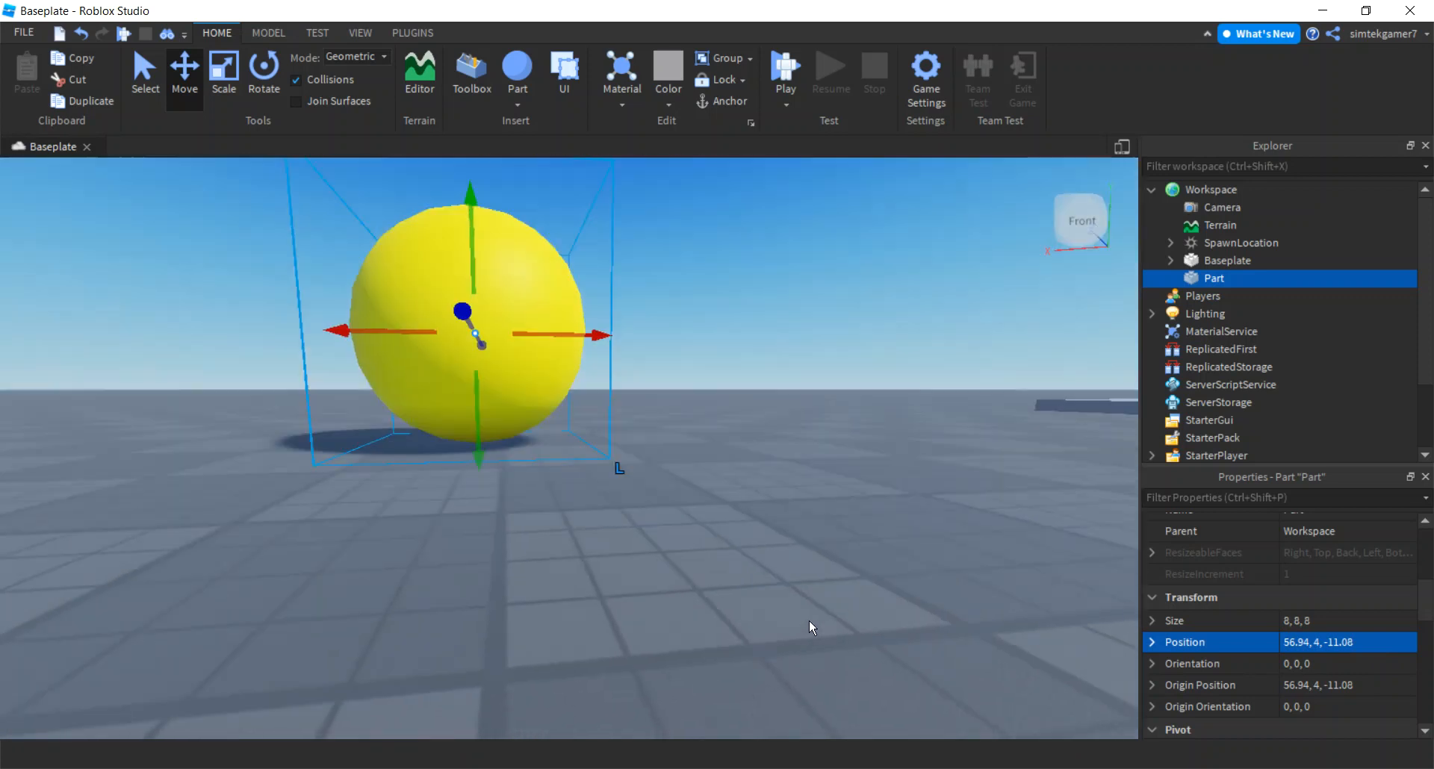
{"action": "scroll", "coordinate": [812, 628], "scroll_direction": "down", "scroll_amount": 6}
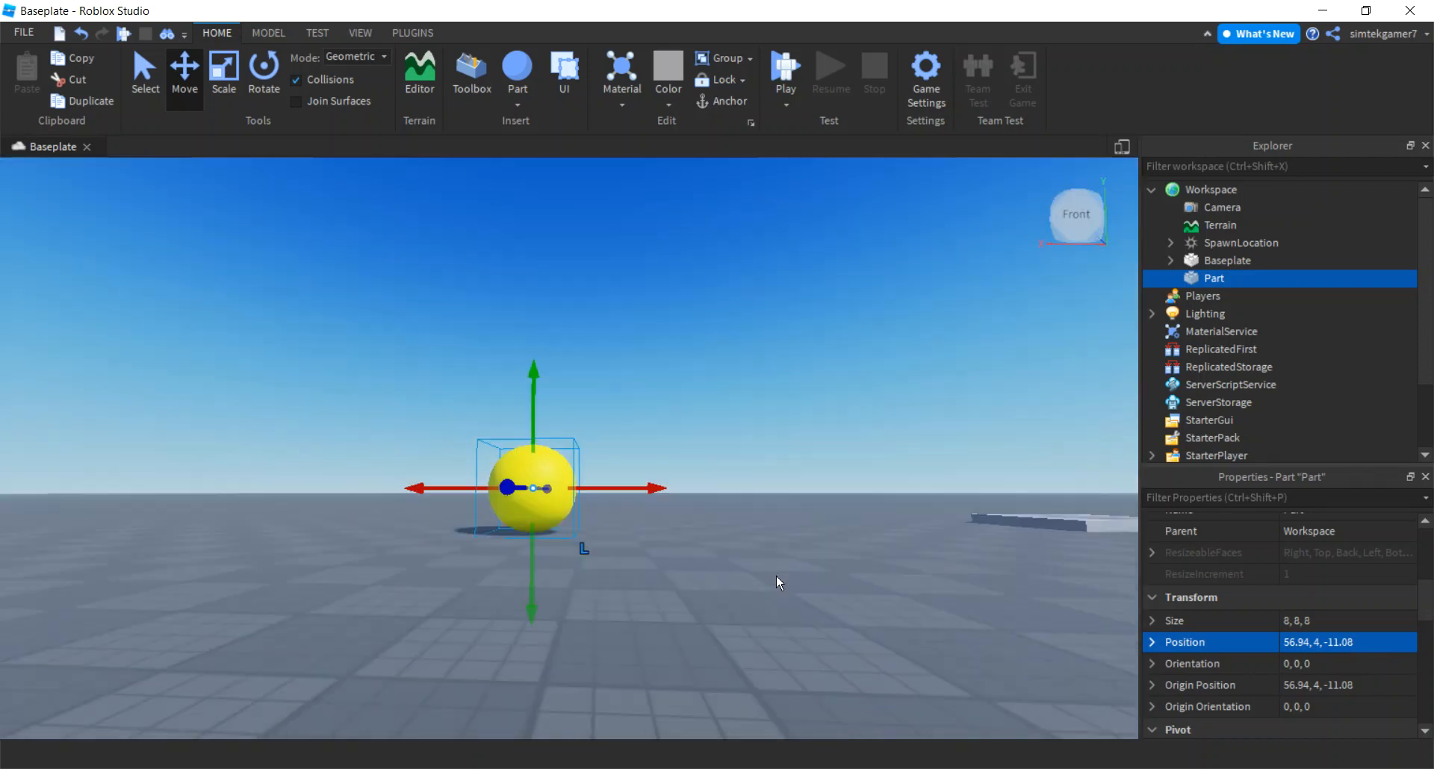
{"action": "scroll", "coordinate": [778, 583], "scroll_direction": "up", "scroll_amount": 3}
{"action": "right_click_drag", "start_coordinate": [778, 583], "coordinate": [792, 596]}
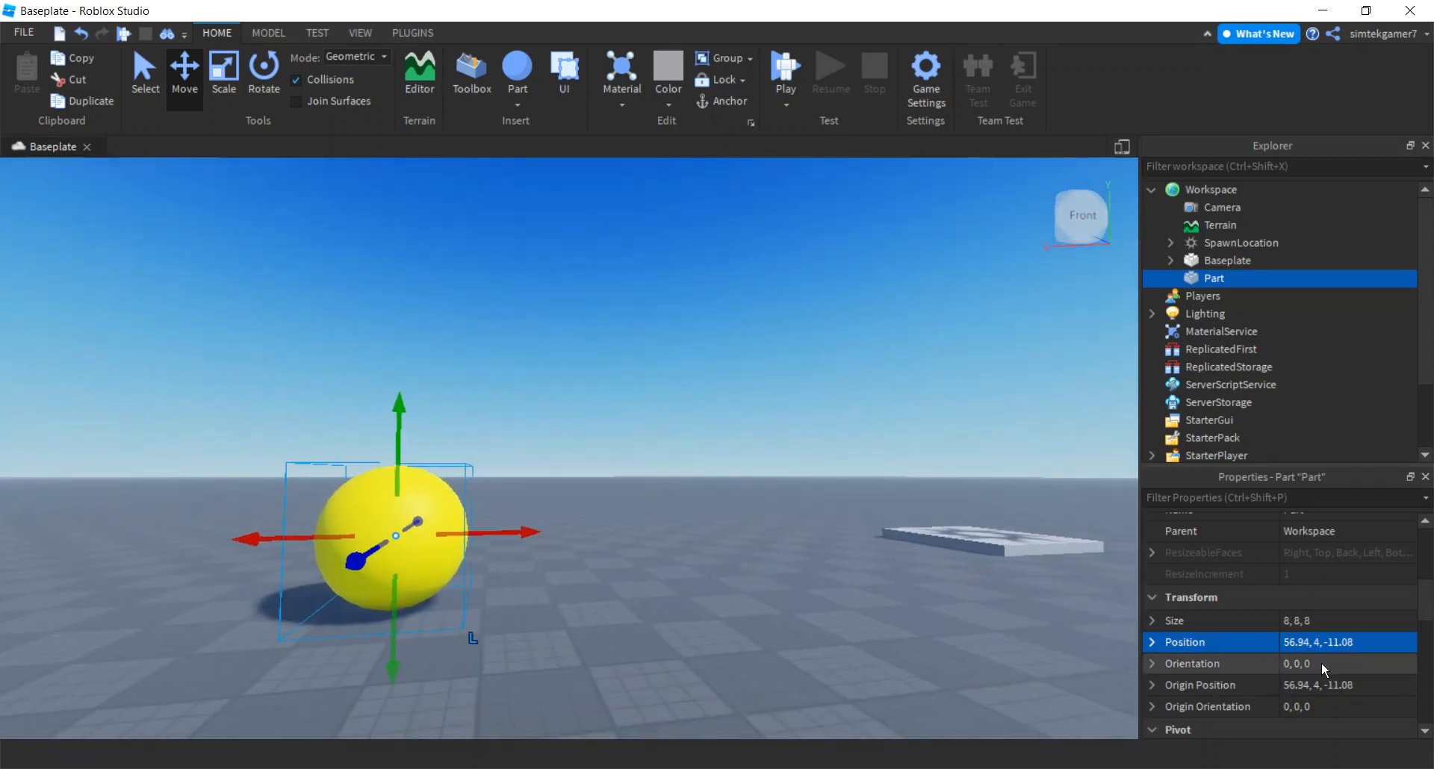
{"action": "right_click_drag", "start_coordinate": [986, 615], "coordinate": [986, 571]}
{"action": "left_click", "coordinate": [296, 79]}
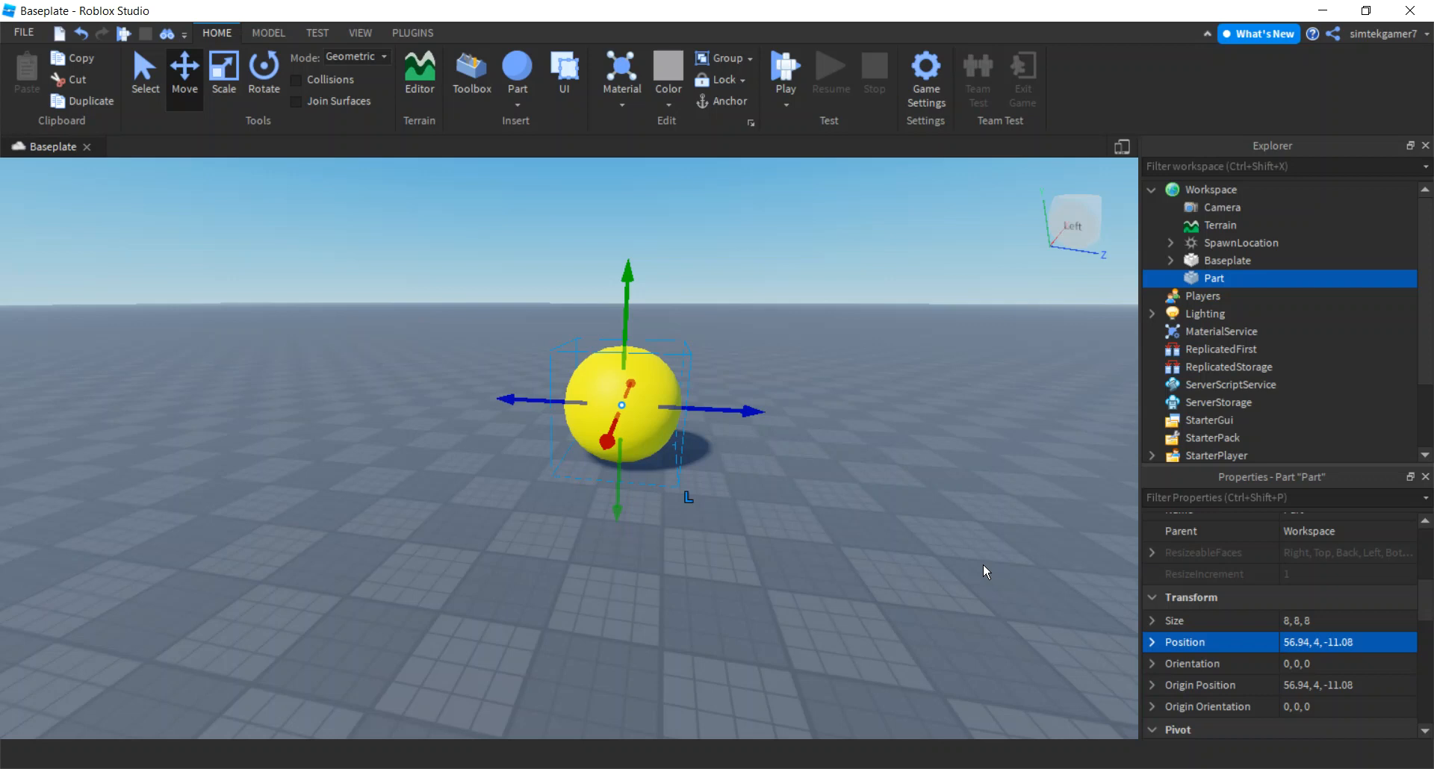
{"action": "key", "text": "ctrl+d"}
{"action": "key", "text": "d"}
{"action": "left_click_drag", "start_coordinate": [735, 408], "coordinate": [860, 434]}
Step: Insert a block part on the baseplate in front of the first yellow sphere
{"action": "right_click_drag", "start_coordinate": [834, 535], "coordinate": [834, 535]}
{"action": "key", "text": "s"}
{"action": "key", "text": "s"}
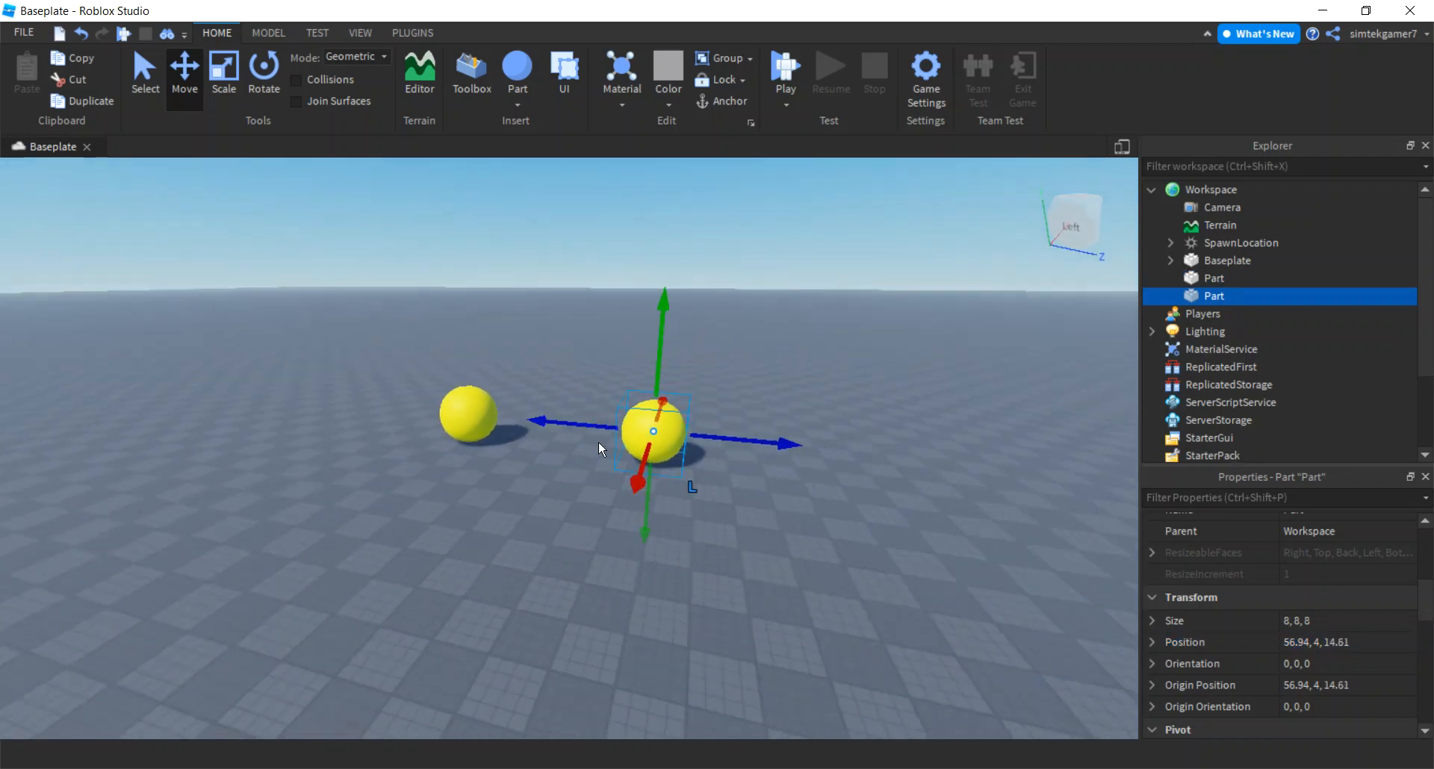
{"action": "key", "text": "a"}
{"action": "key", "text": "w"}
{"action": "right_click_drag", "start_coordinate": [776, 557], "coordinate": [749, 576]}
{"action": "key", "text": "w"}
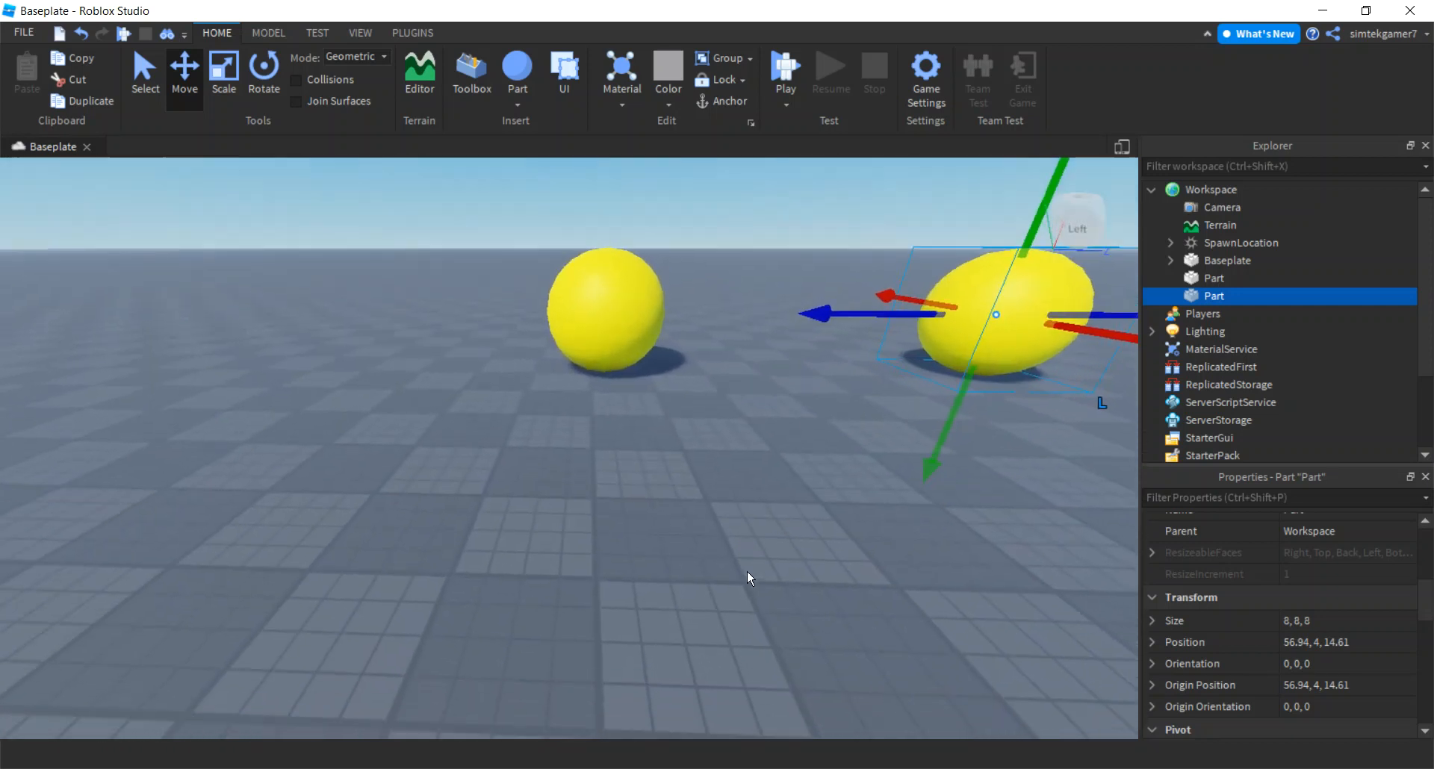
{"action": "left_click", "coordinate": [517, 105]}
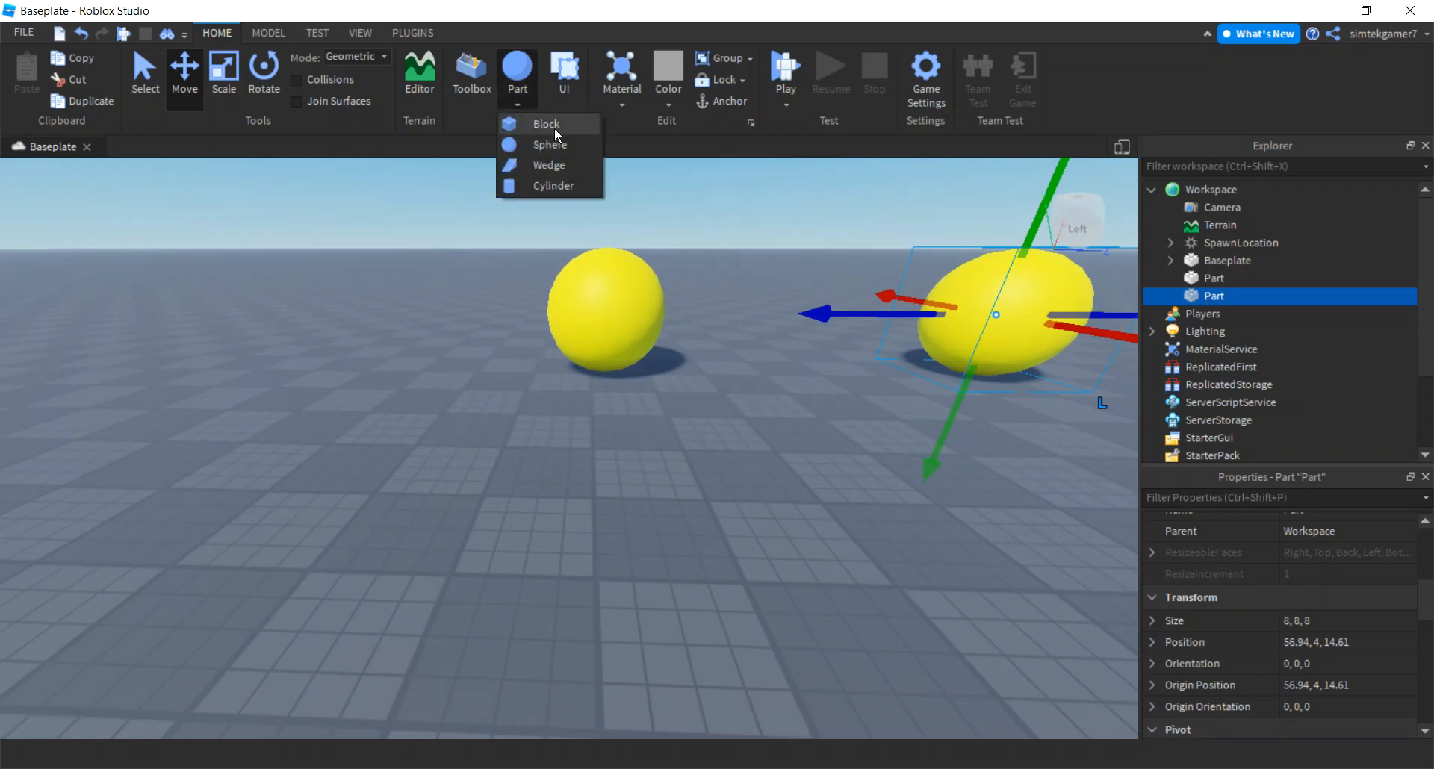
{"action": "left_click", "coordinate": [546, 124]}
{"action": "left_click_drag", "start_coordinate": [611, 434], "coordinate": [608, 459]}
Step: Set the block's Size to 10, 4, 10 and, with Collisions on, raise it to a height of about 2
{"action": "left_click", "coordinate": [1329, 623]}
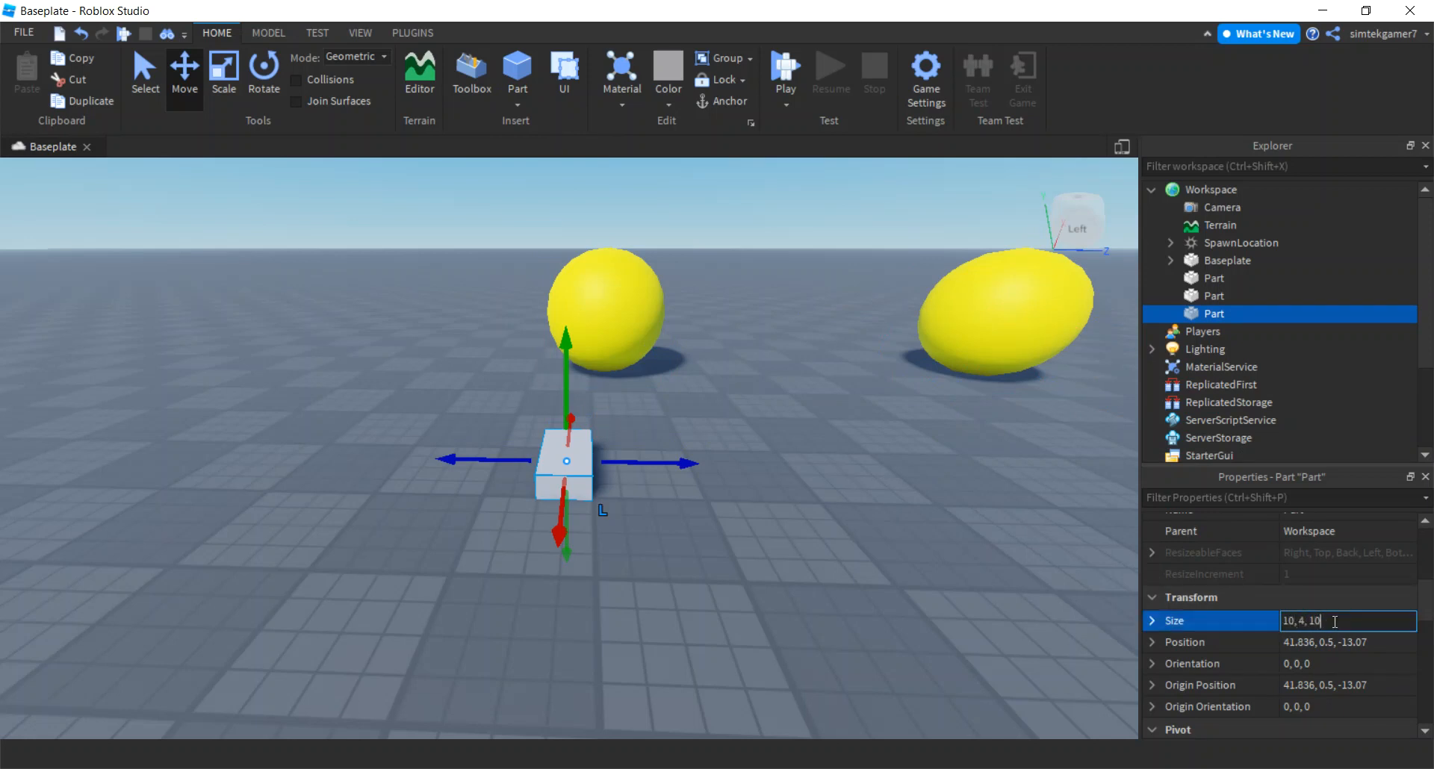
{"action": "key", "text": "Return"}
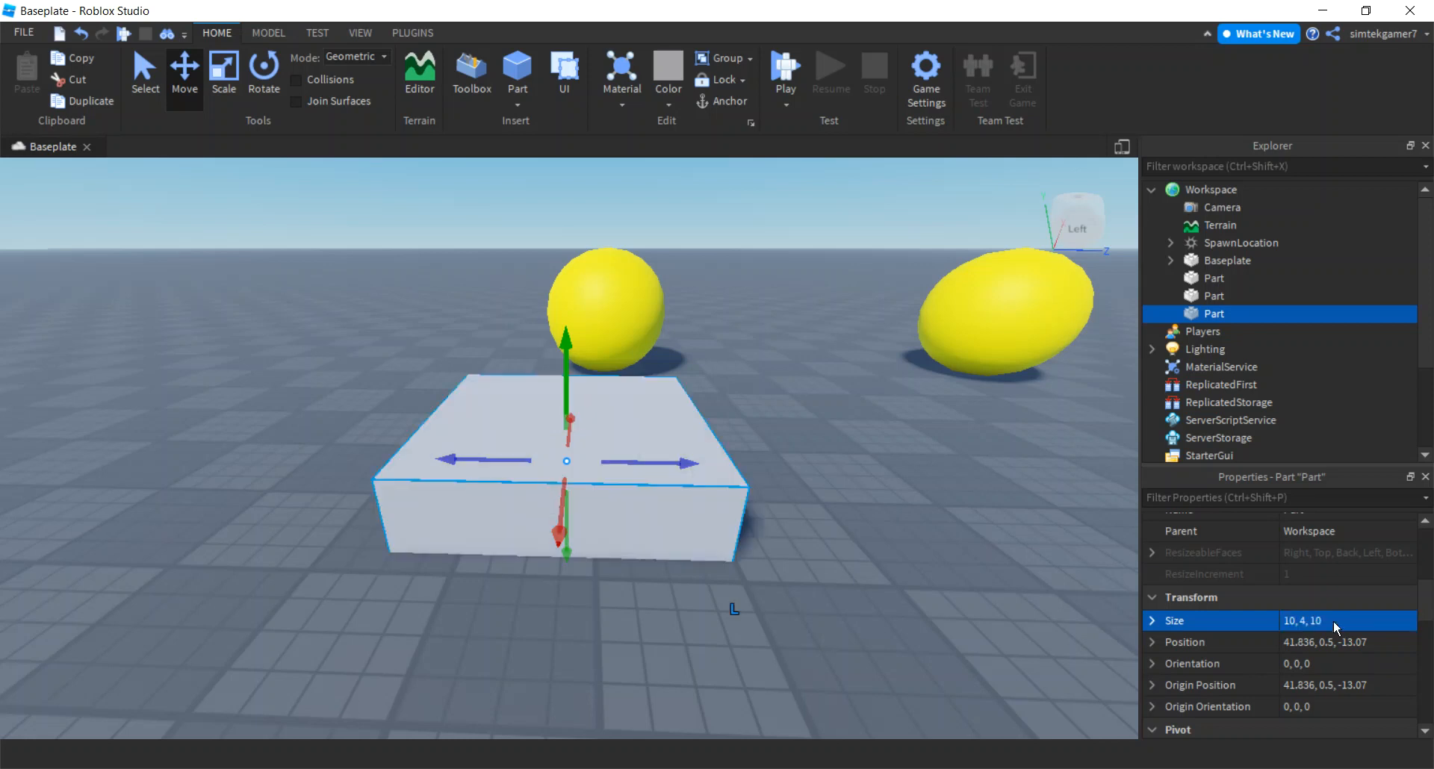
{"action": "left_click", "coordinate": [317, 80]}
{"action": "left_click_drag", "start_coordinate": [561, 371], "coordinate": [561, 336]}
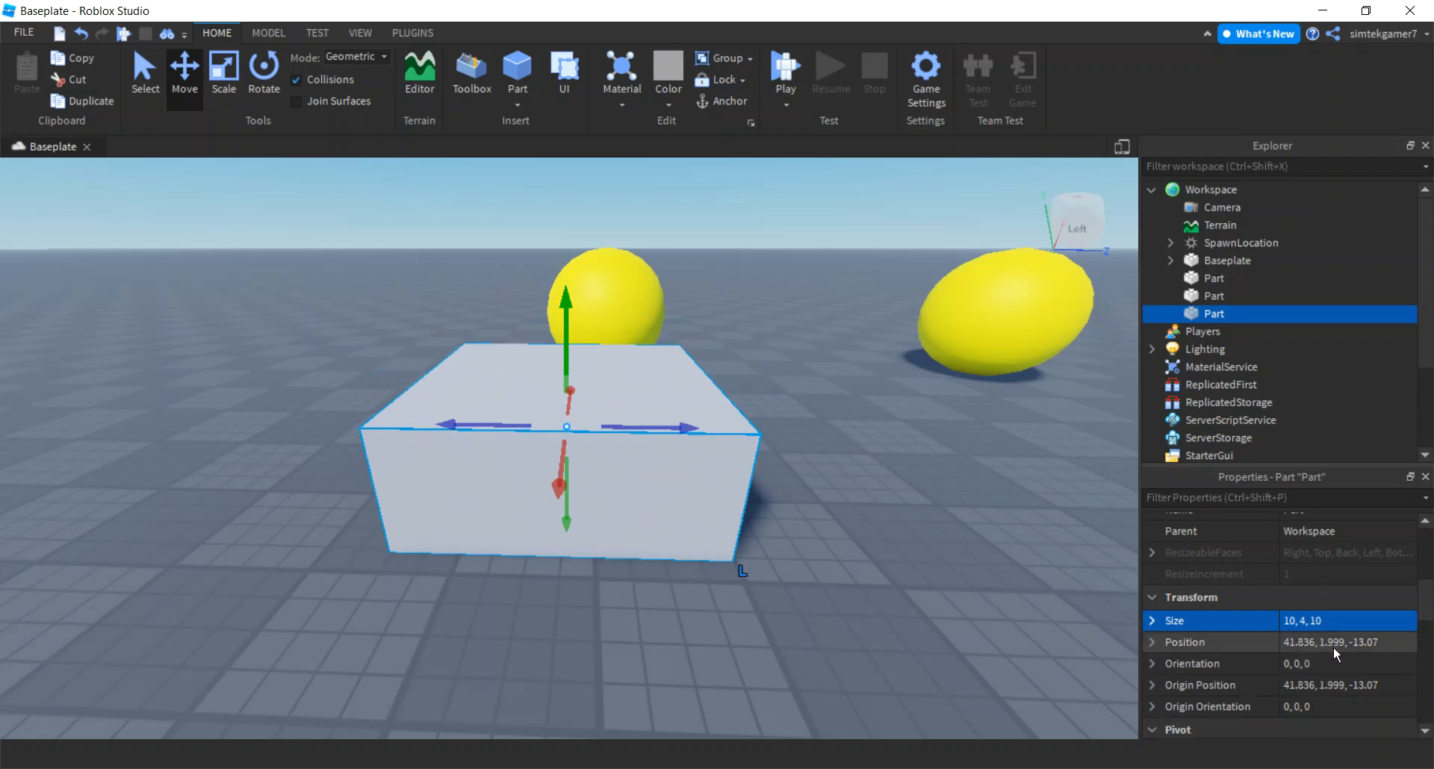
Step: Select the first sphere and examine its position and height in relation to the block
{"action": "left_click", "coordinate": [1212, 279]}
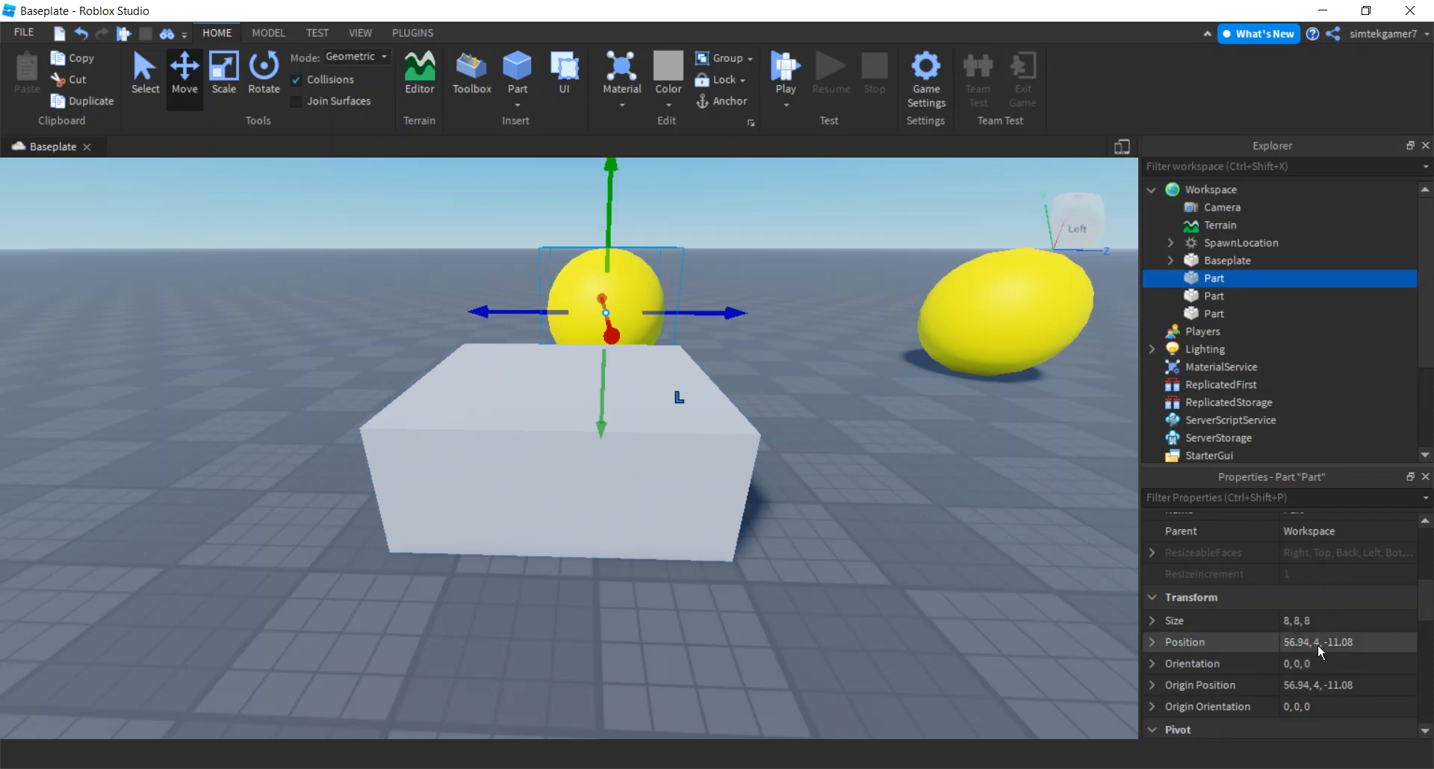
{"action": "key", "text": "a"}
{"action": "right_click_drag", "start_coordinate": [888, 453], "coordinate": [852, 446]}
{"action": "key", "text": "a"}
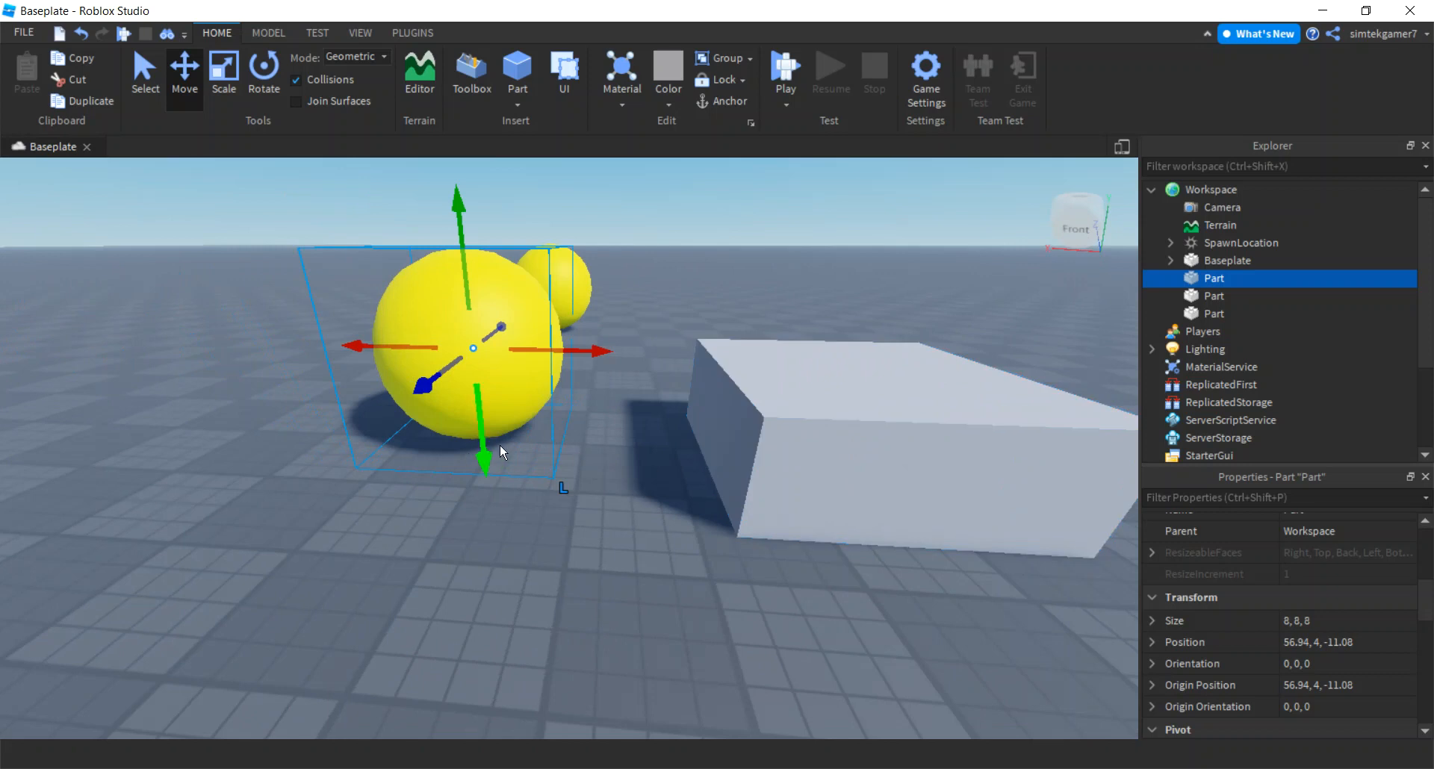
{"action": "key", "text": "d"}
{"action": "right_click_drag", "start_coordinate": [875, 474], "coordinate": [874, 475]}
{"action": "key", "text": "d"}
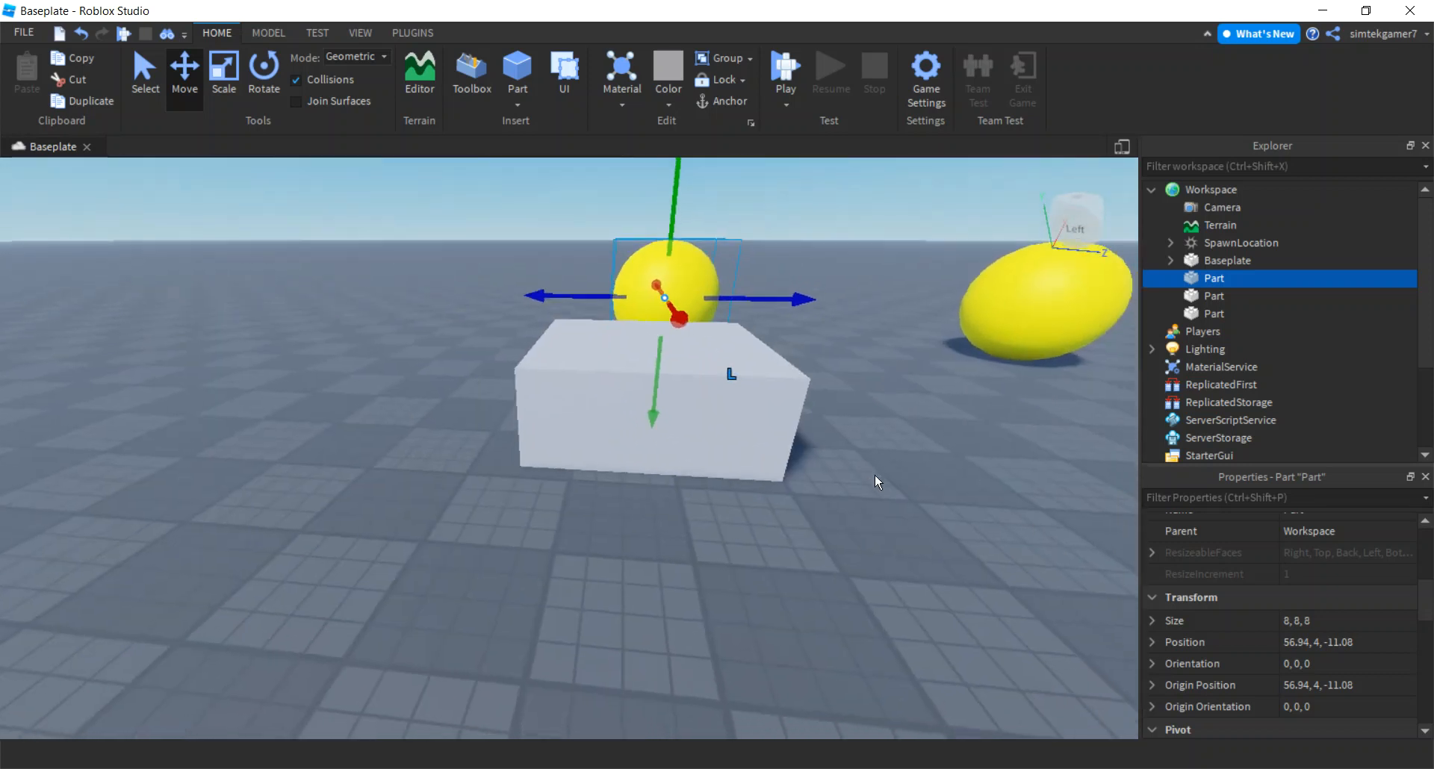
Step: Duplicate the block and position the copy in front of the second sphere at 41.836, 6.001, 13.733
{"action": "left_click", "coordinate": [759, 438]}
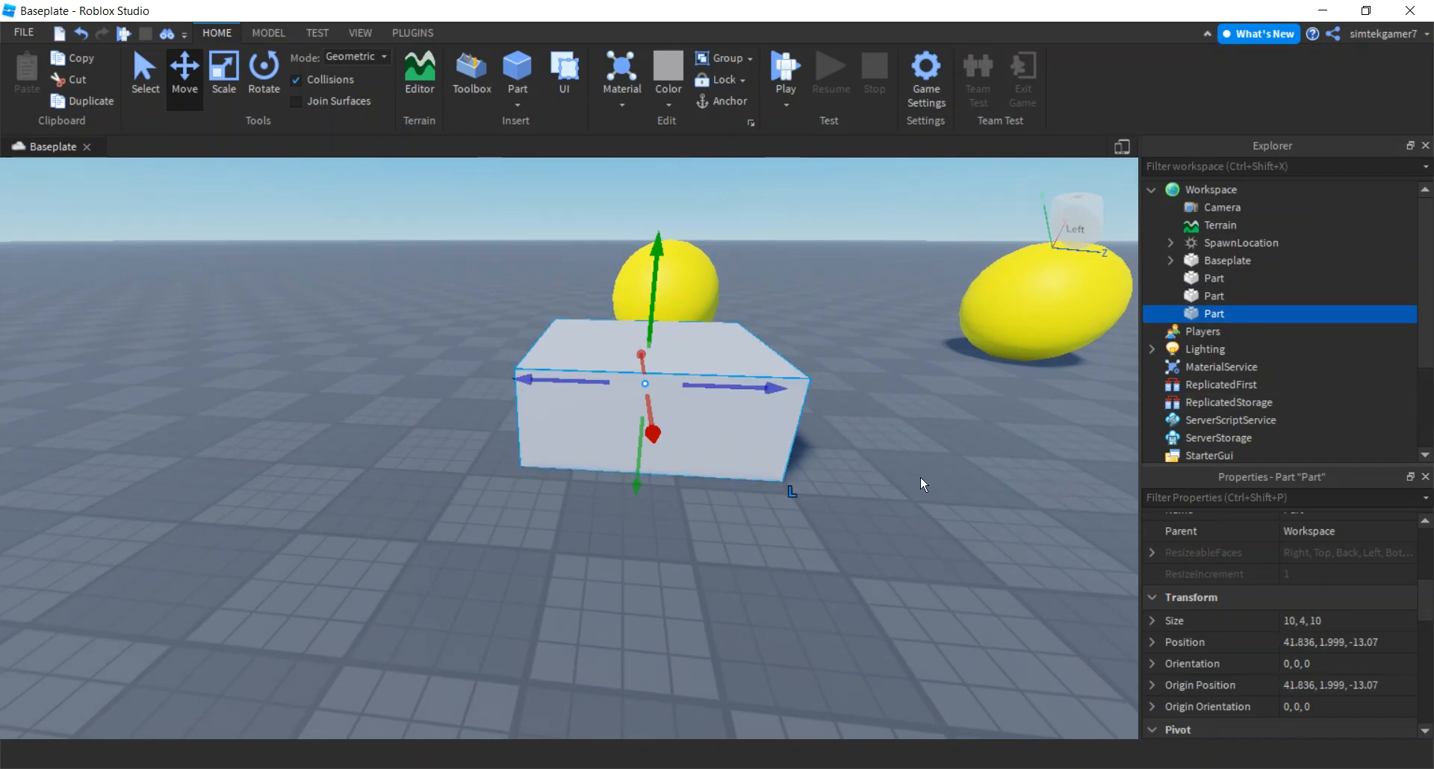
{"action": "key", "text": "ctrl+d"}
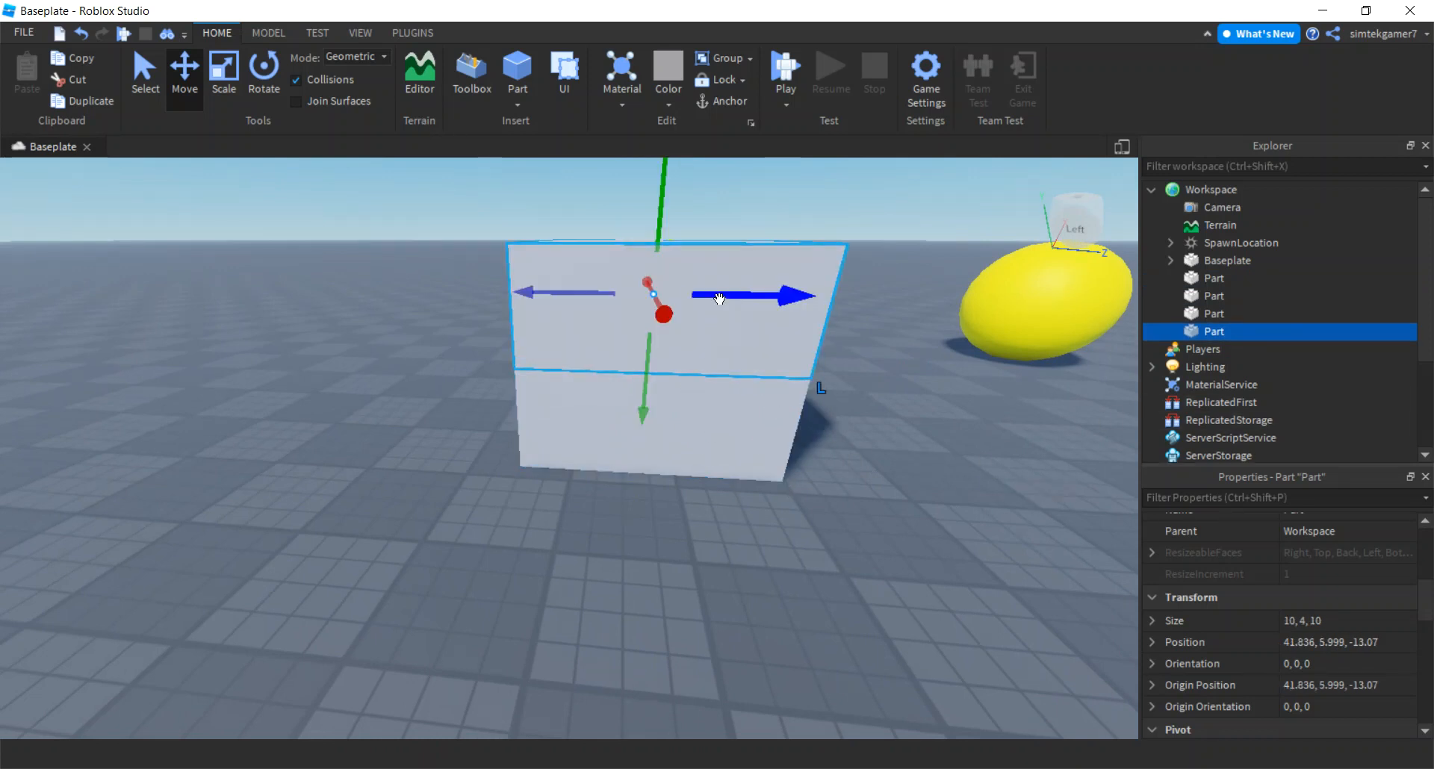
{"action": "scroll", "coordinate": [926, 393], "scroll_direction": "down", "scroll_amount": 5}
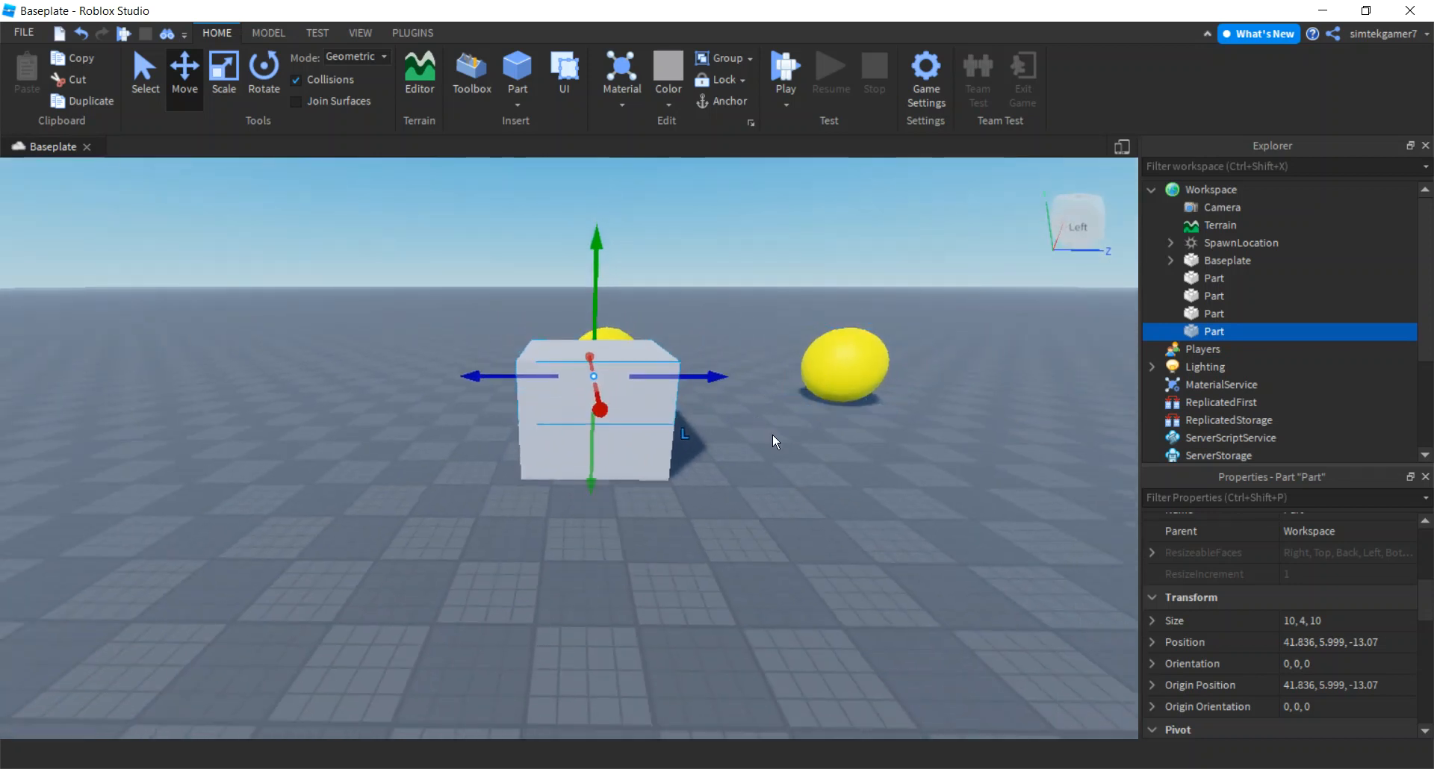
{"action": "left_click_drag", "start_coordinate": [717, 377], "coordinate": [838, 406]}
{"action": "mouse_move", "coordinate": [888, 455]}
{"action": "right_mouse_down"}
{"action": "mouse_move", "coordinate": [908, 486]}
{"action": "mouse_move", "coordinate": [888, 455]}
{"action": "right_mouse_up"}
{"action": "scroll", "coordinate": [888, 455], "scroll_direction": "up", "scroll_amount": 1}
{"action": "left_click_drag", "start_coordinate": [733, 310], "coordinate": [747, 314]}
{"action": "left_click", "coordinate": [1322, 643]}
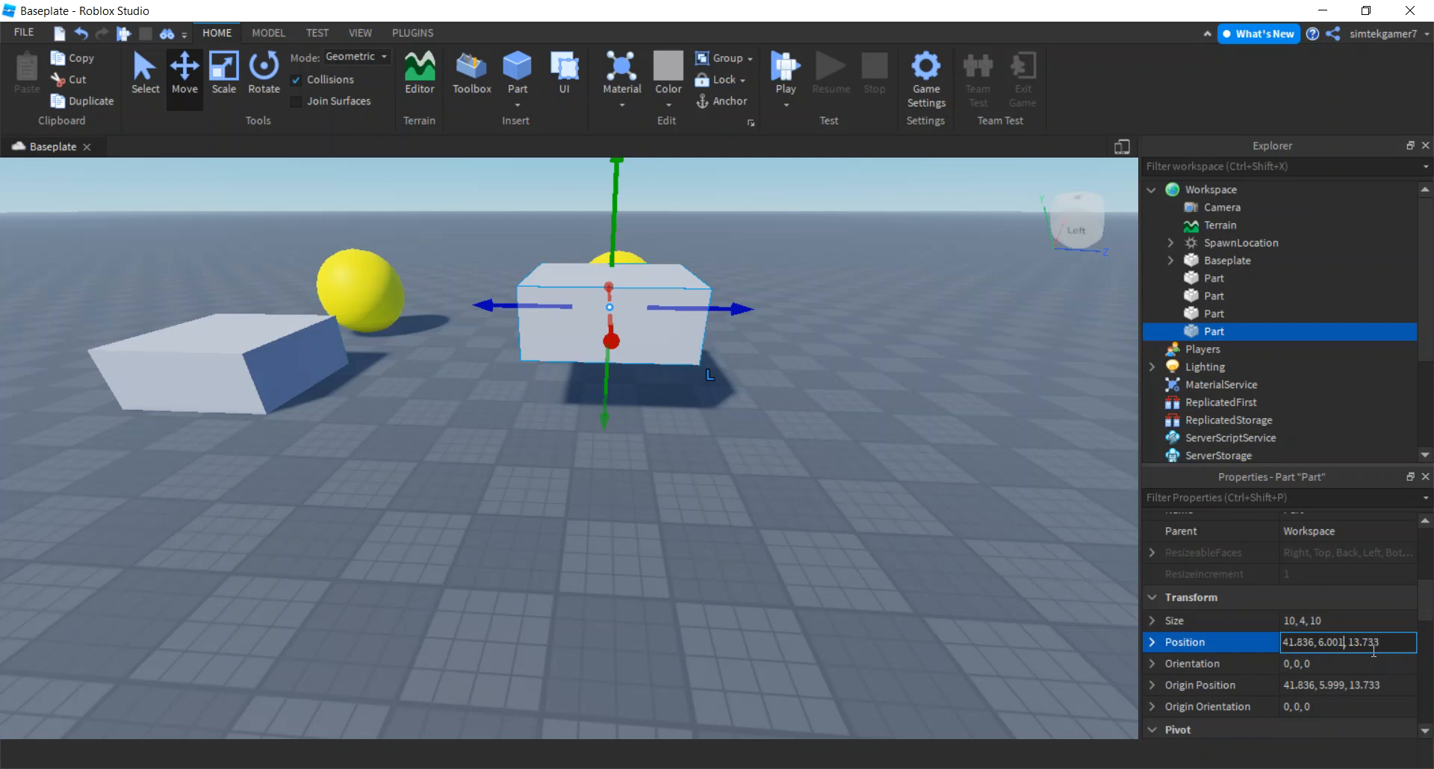
{"action": "key", "text": "Return"}
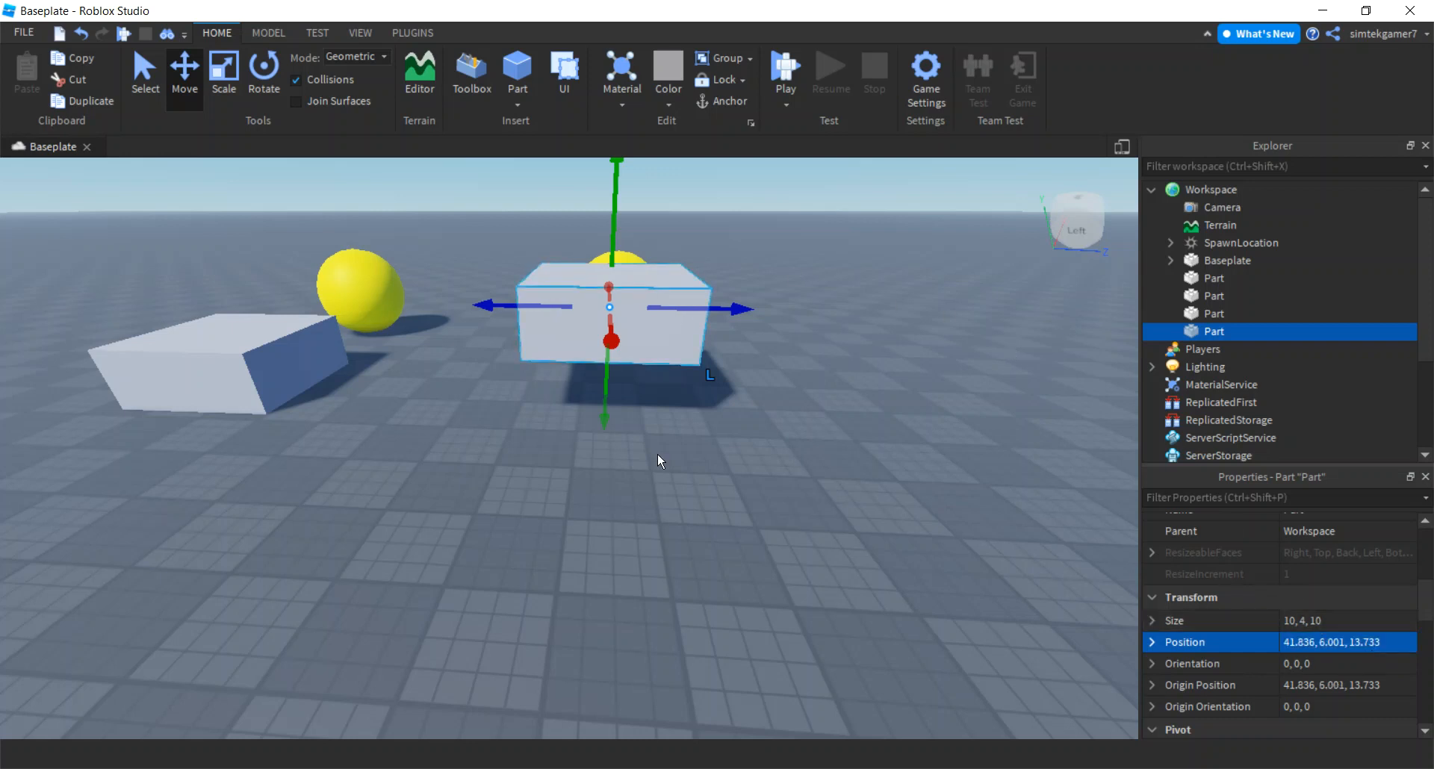
Step: Align the original block with the first sphere by moving it along the Z axis to about -11.4
{"action": "left_click", "coordinate": [249, 363]}
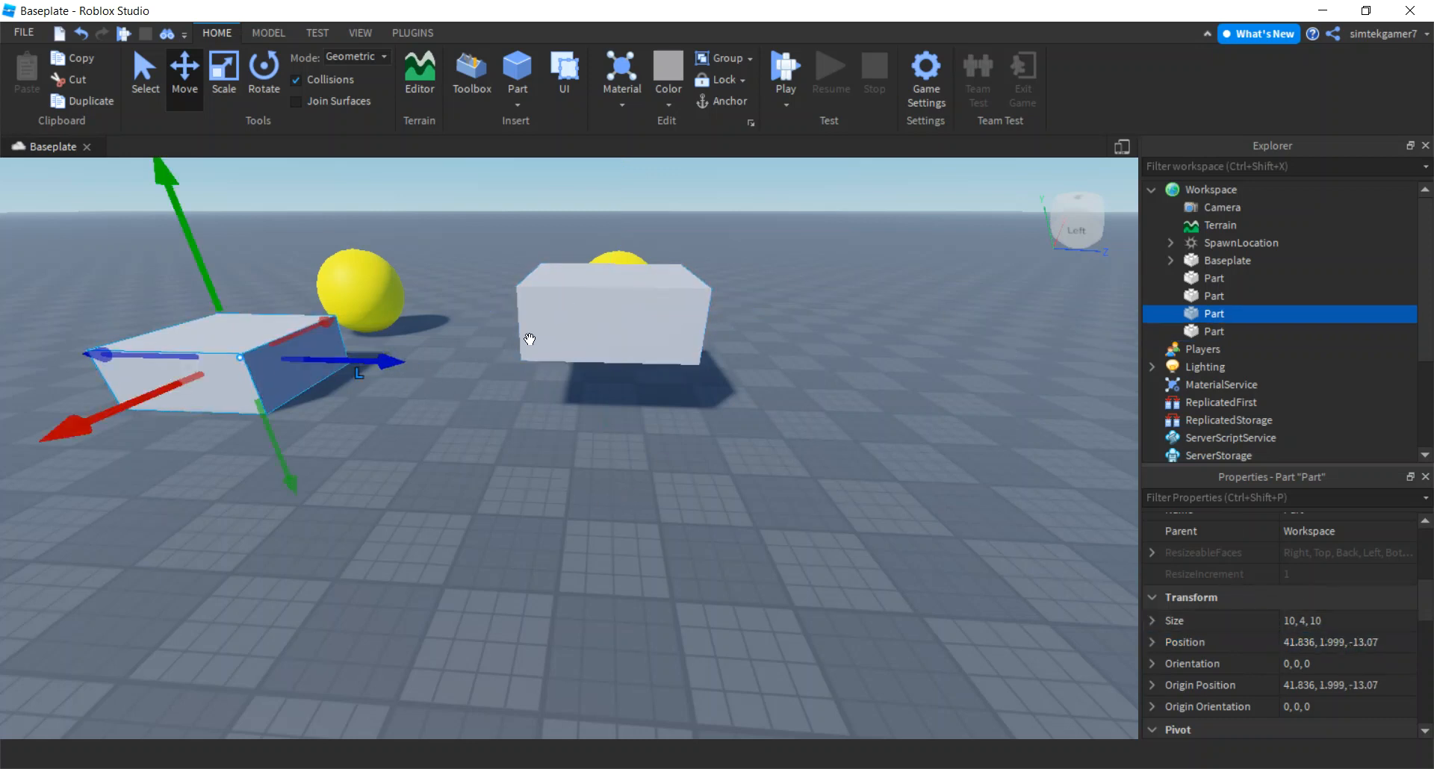
{"action": "left_click", "coordinate": [554, 330]}
{"action": "key", "text": "a"}
{"action": "right_click_drag", "start_coordinate": [569, 458], "coordinate": [570, 457]}
{"action": "left_click_drag", "start_coordinate": [664, 355], "coordinate": [744, 381]}
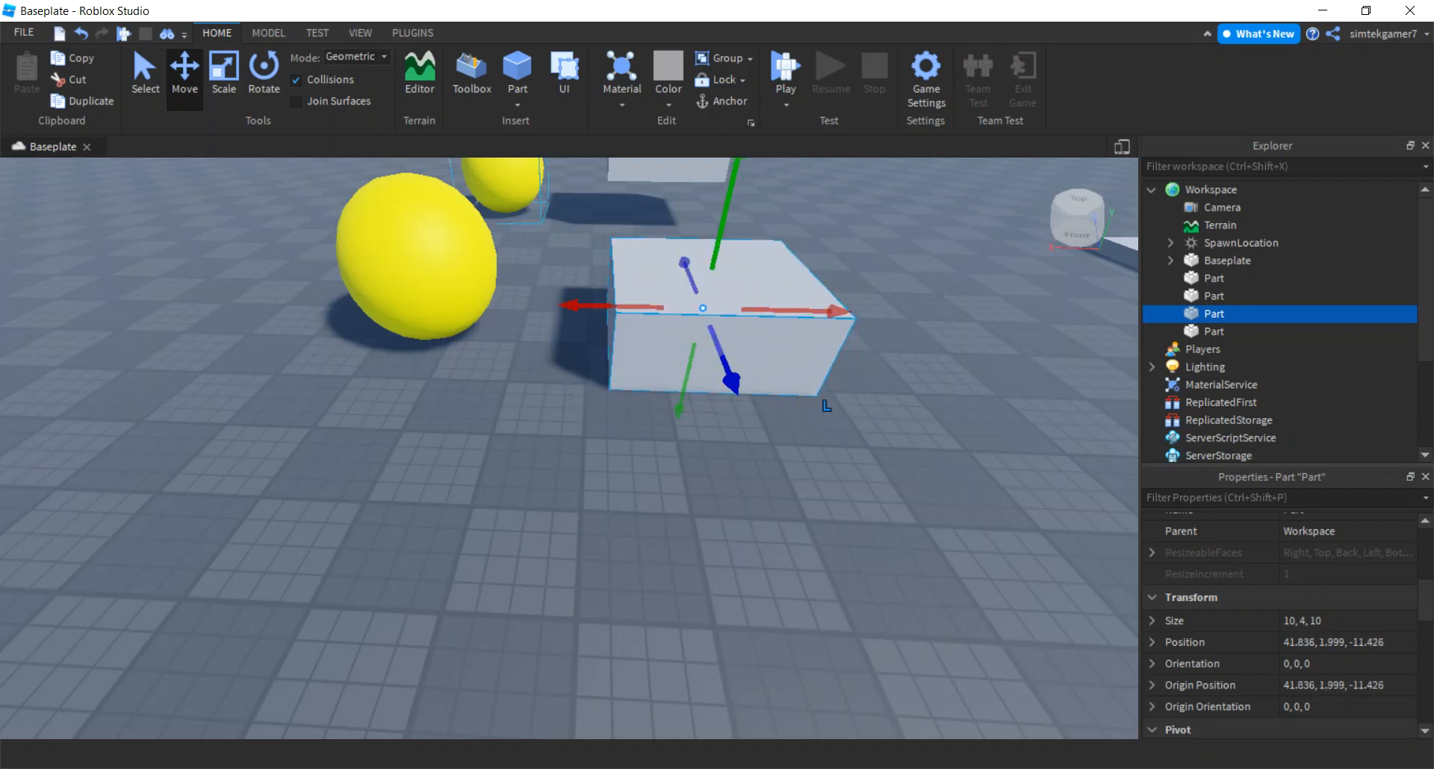
Step: Negate the original block and move it along the X axis to about 56.8, over the first sphere's lower half
{"action": "left_click", "coordinate": [268, 33]}
{"action": "left_click", "coordinate": [932, 88]}
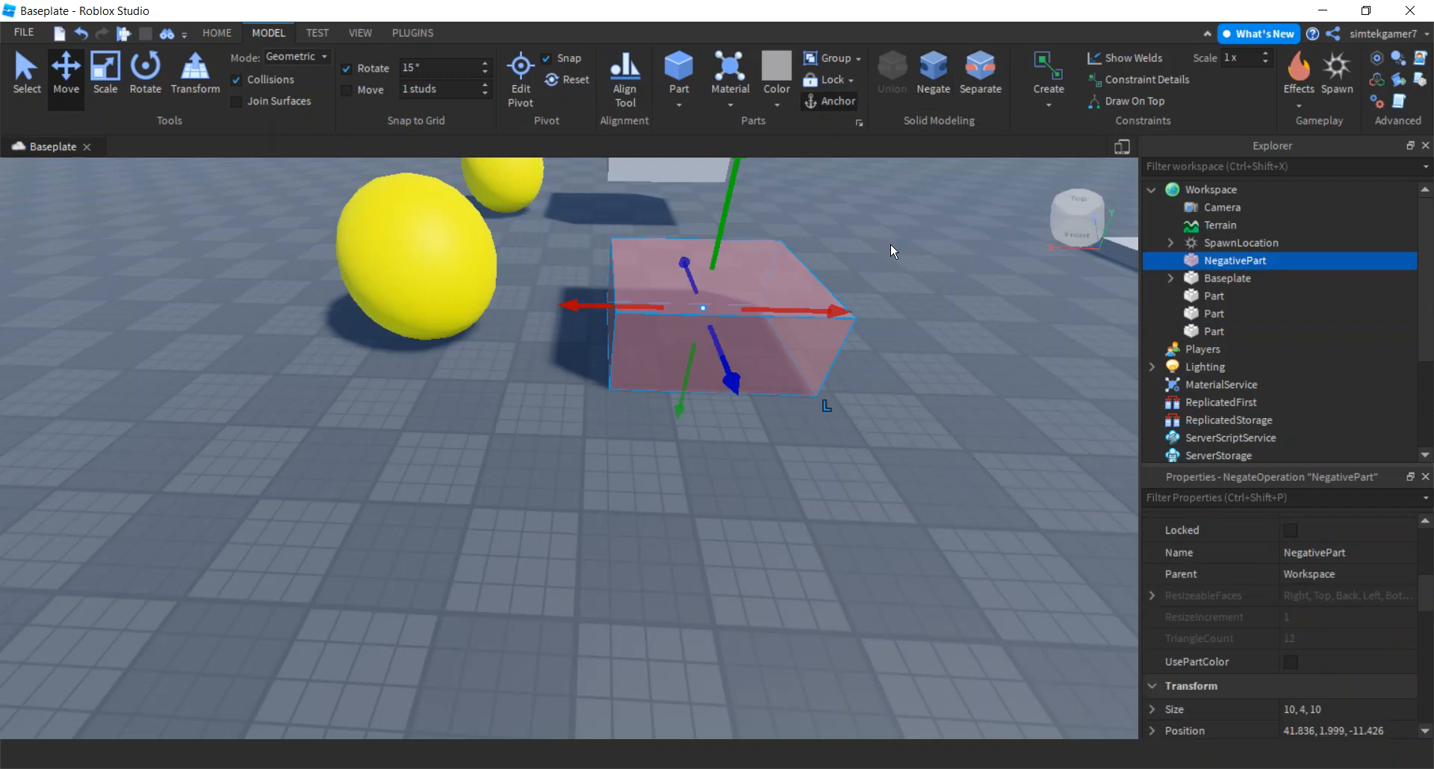
{"action": "left_click_drag", "start_coordinate": [856, 298], "coordinate": [568, 284]}
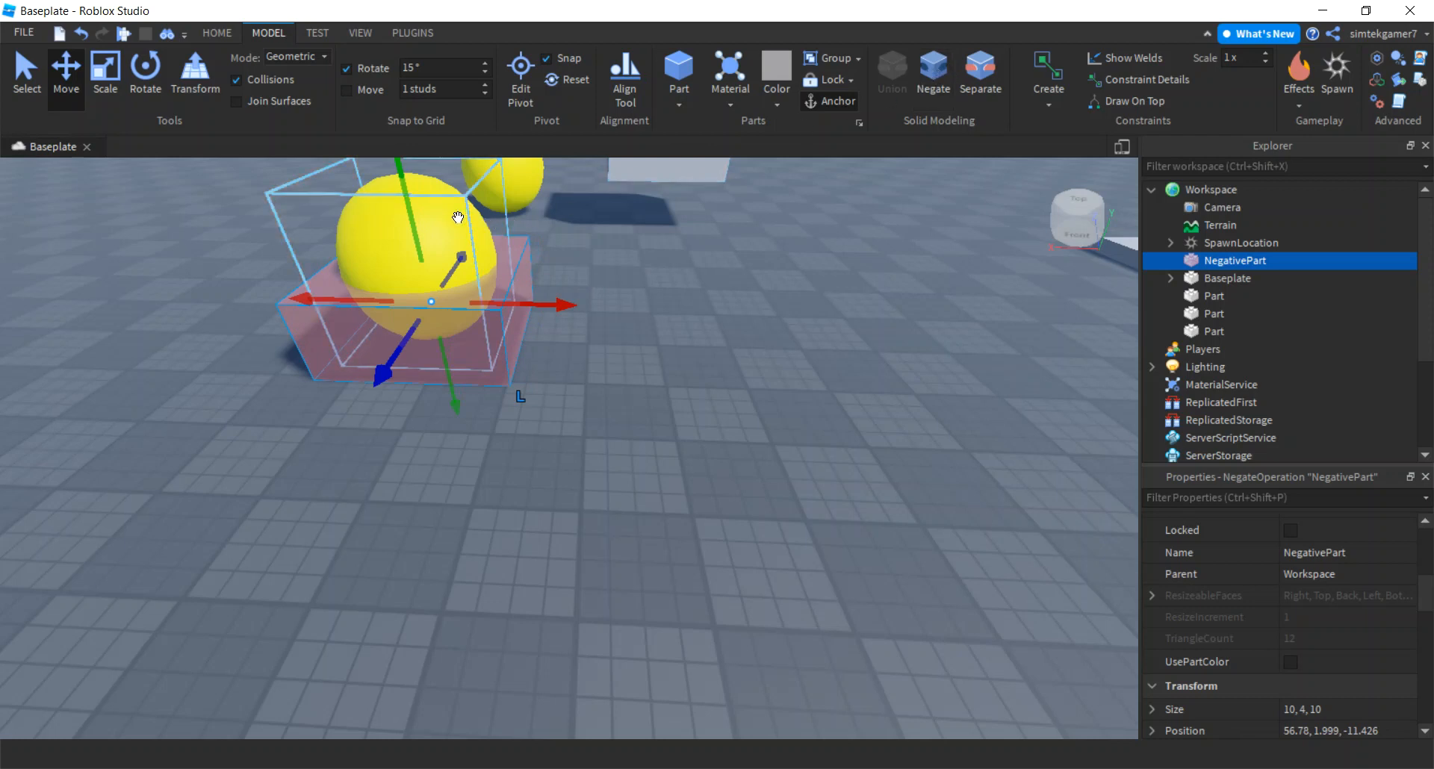
Step: Union the negated block with the first sphere to cut away the sphere's lower half
{"action": "left_click", "coordinate": [458, 217], "text": "ctrl"}
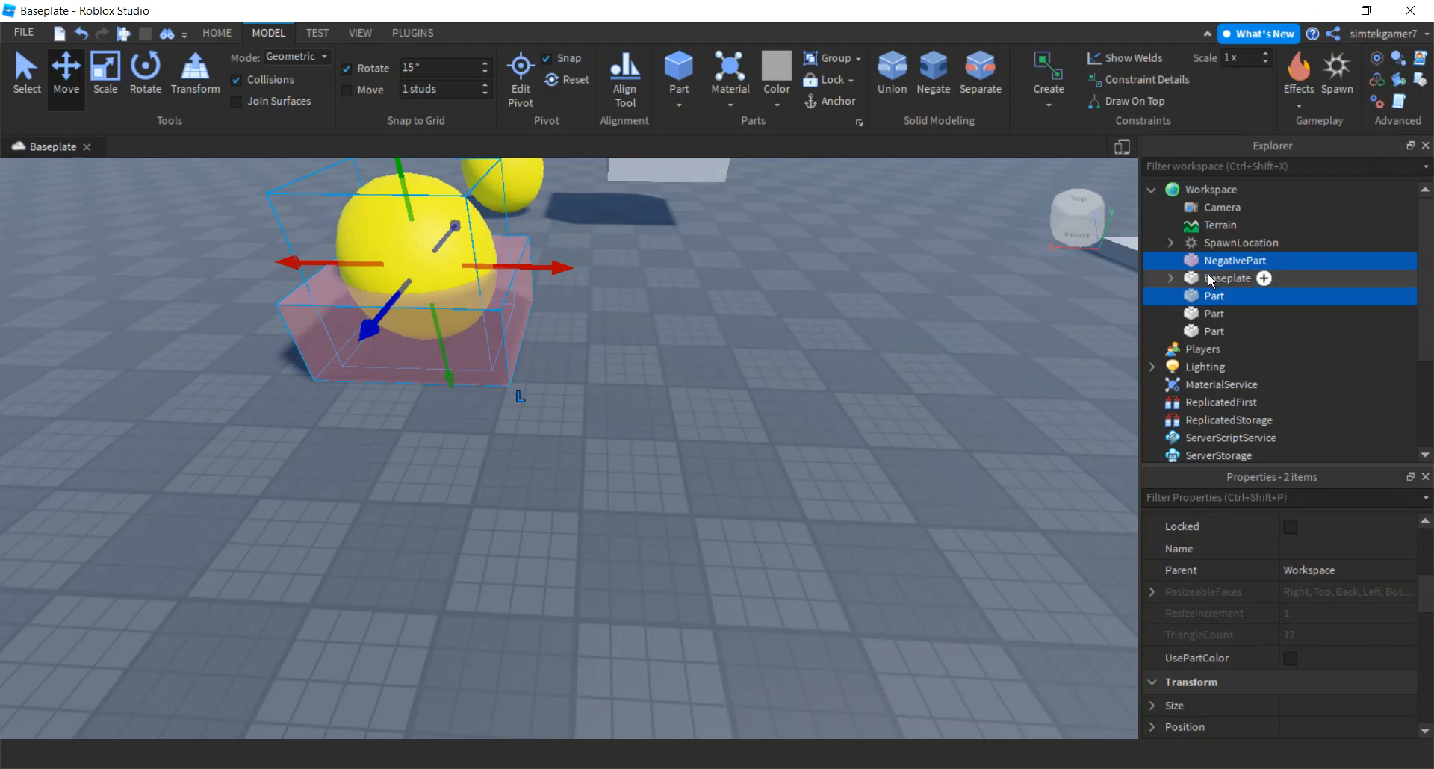
{"action": "left_click", "coordinate": [891, 77]}
{"action": "right_click_drag", "start_coordinate": [768, 346], "coordinate": [755, 355]}
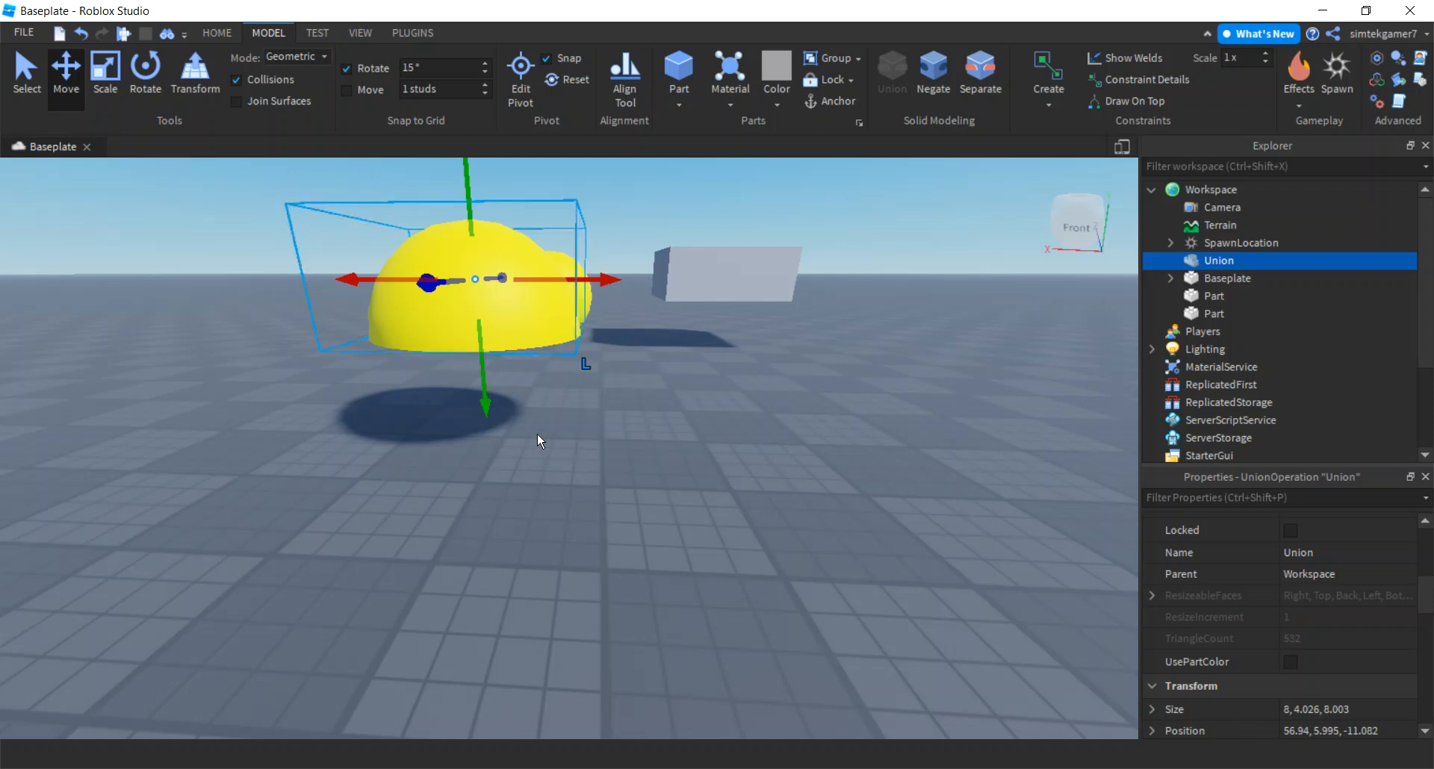
Step: Negate the remaining block beside the second sphere
{"action": "right_click_drag", "start_coordinate": [808, 490], "coordinate": [808, 490]}
{"action": "key", "text": "d"}
{"action": "key", "text": "s"}
{"action": "key", "text": "w"}
{"action": "left_click", "coordinate": [831, 418]}
{"action": "right_click_drag", "start_coordinate": [822, 560], "coordinate": [823, 560]}
{"action": "key", "text": "d"}
{"action": "scroll", "coordinate": [809, 559], "scroll_direction": "down", "scroll_amount": 1}
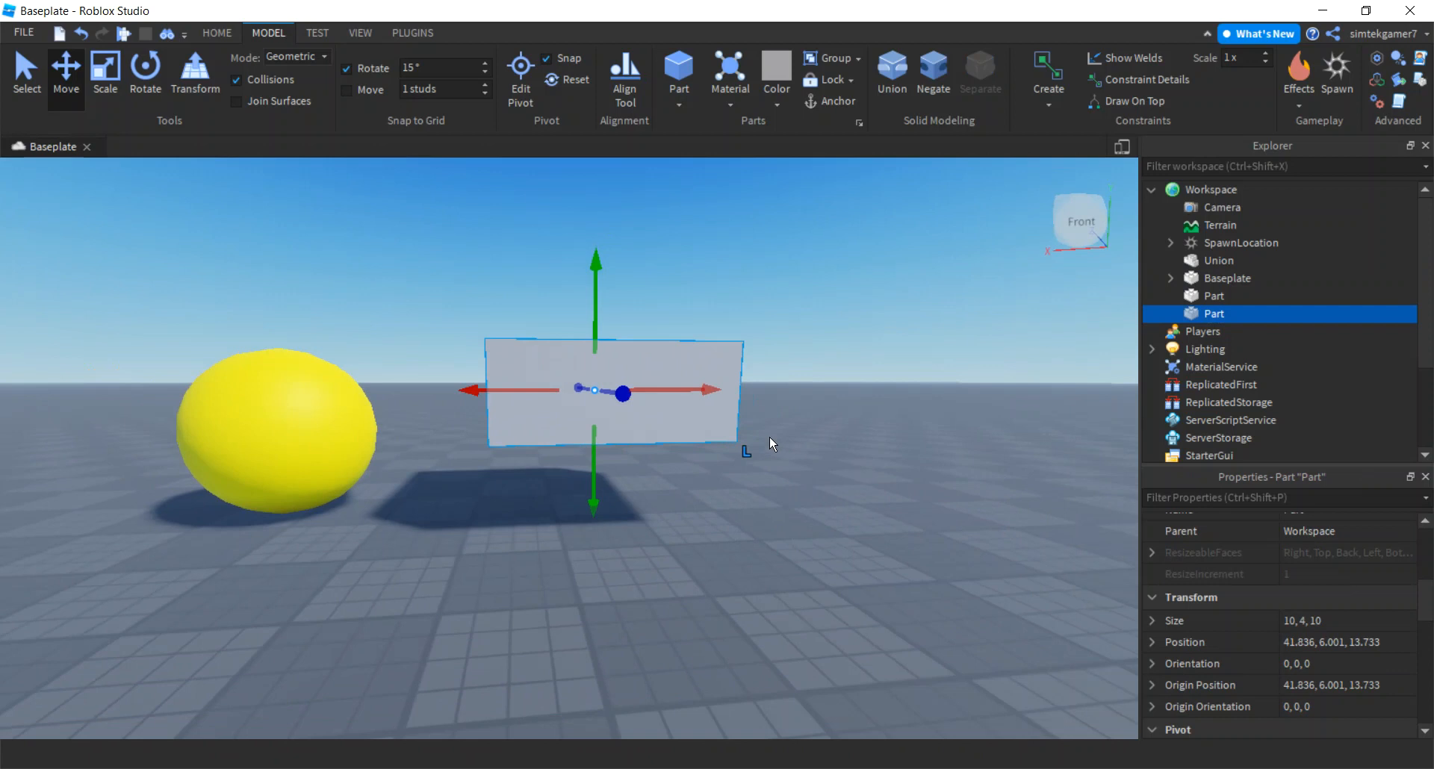
{"action": "left_click", "coordinate": [927, 74]}
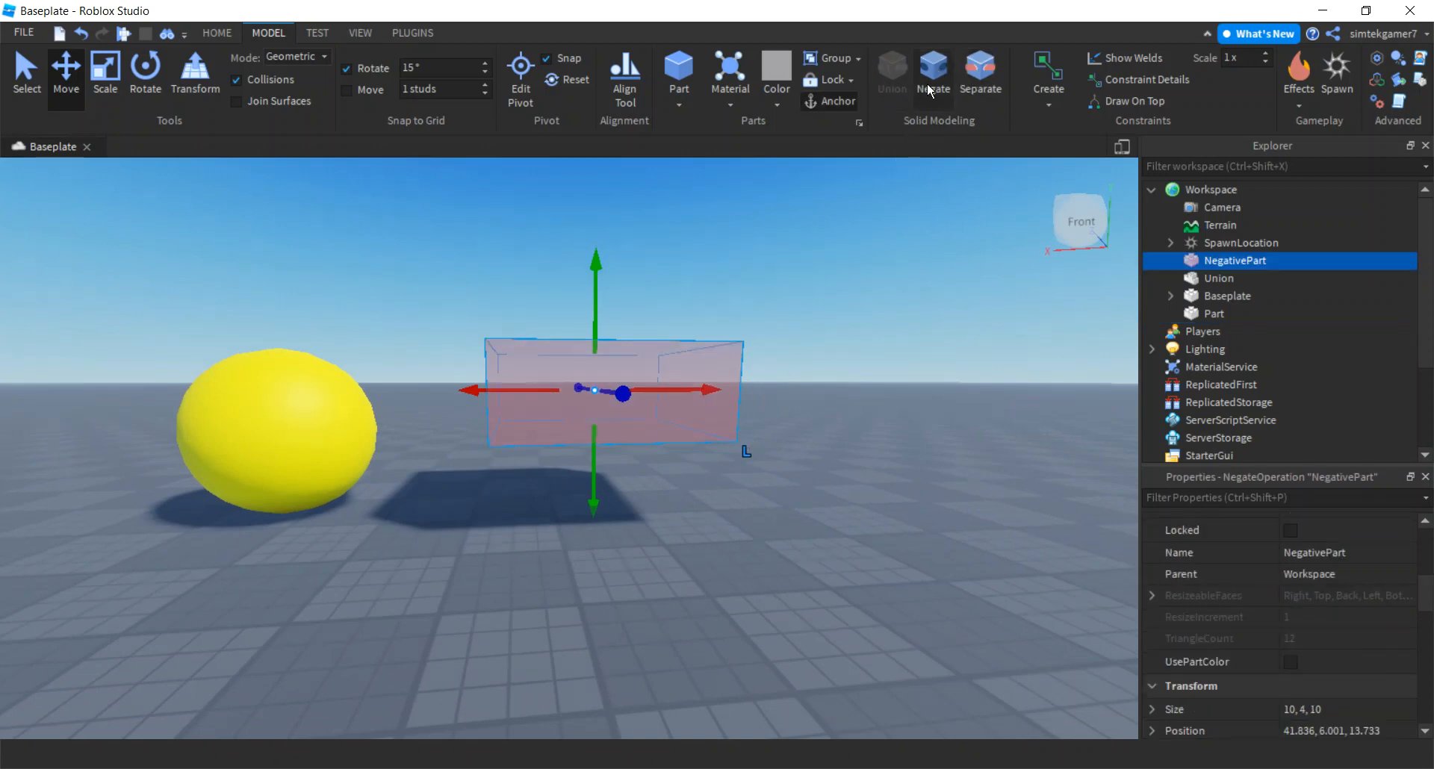
Step: Move the negated block over the second sphere's upper half, to about 55.7 on X and 14.7 on Z
{"action": "left_click_drag", "start_coordinate": [474, 390], "coordinate": [150, 390]}
{"action": "right_click_drag", "start_coordinate": [472, 529], "coordinate": [466, 530]}
{"action": "key", "text": "d"}
{"action": "key", "text": "w"}
{"action": "left_click_drag", "start_coordinate": [415, 489], "coordinate": [442, 487]}
{"action": "key", "text": "a"}
{"action": "right_click_drag", "start_coordinate": [689, 694], "coordinate": [700, 690]}
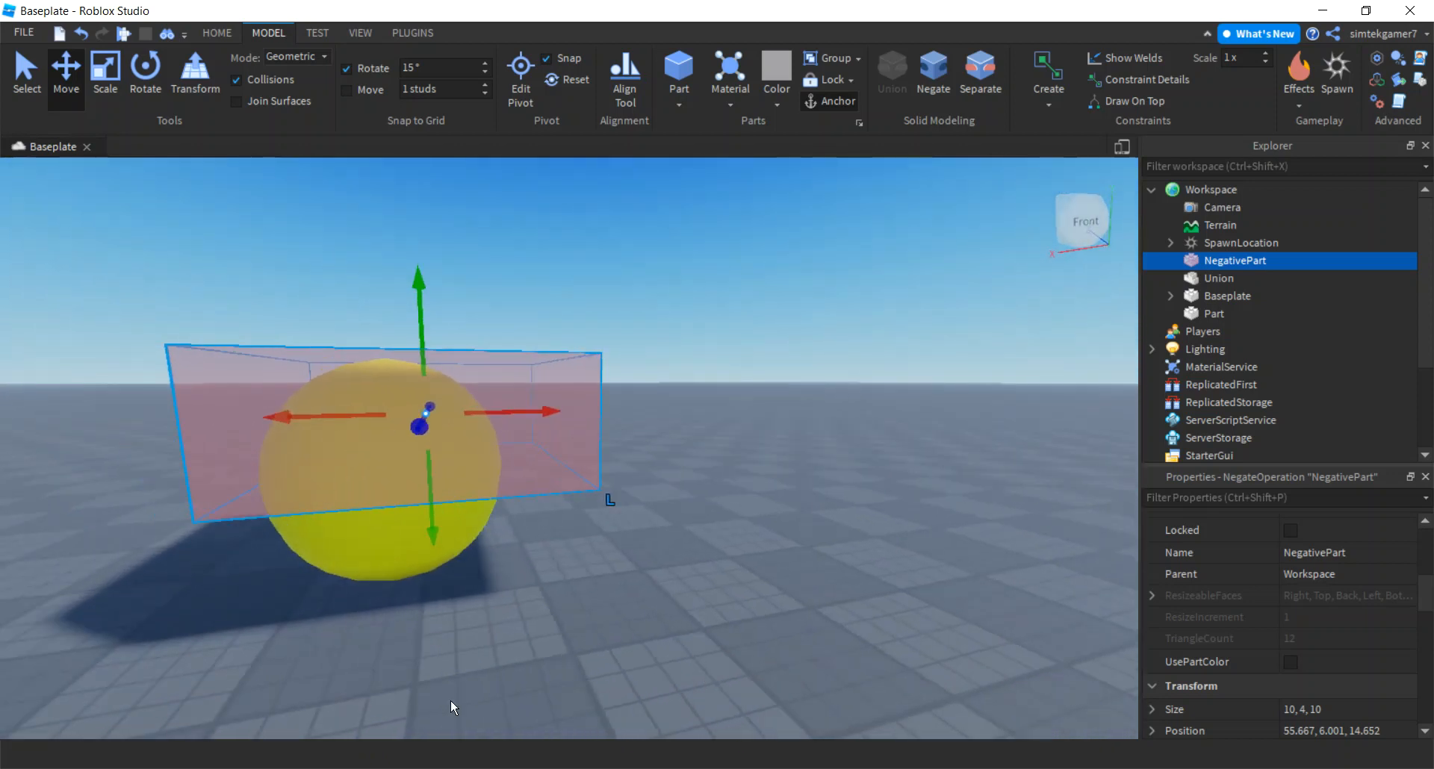
Step: Try to union the negated block with the second sphere, and undo the union
{"action": "left_click", "coordinate": [371, 562], "text": "ctrl"}
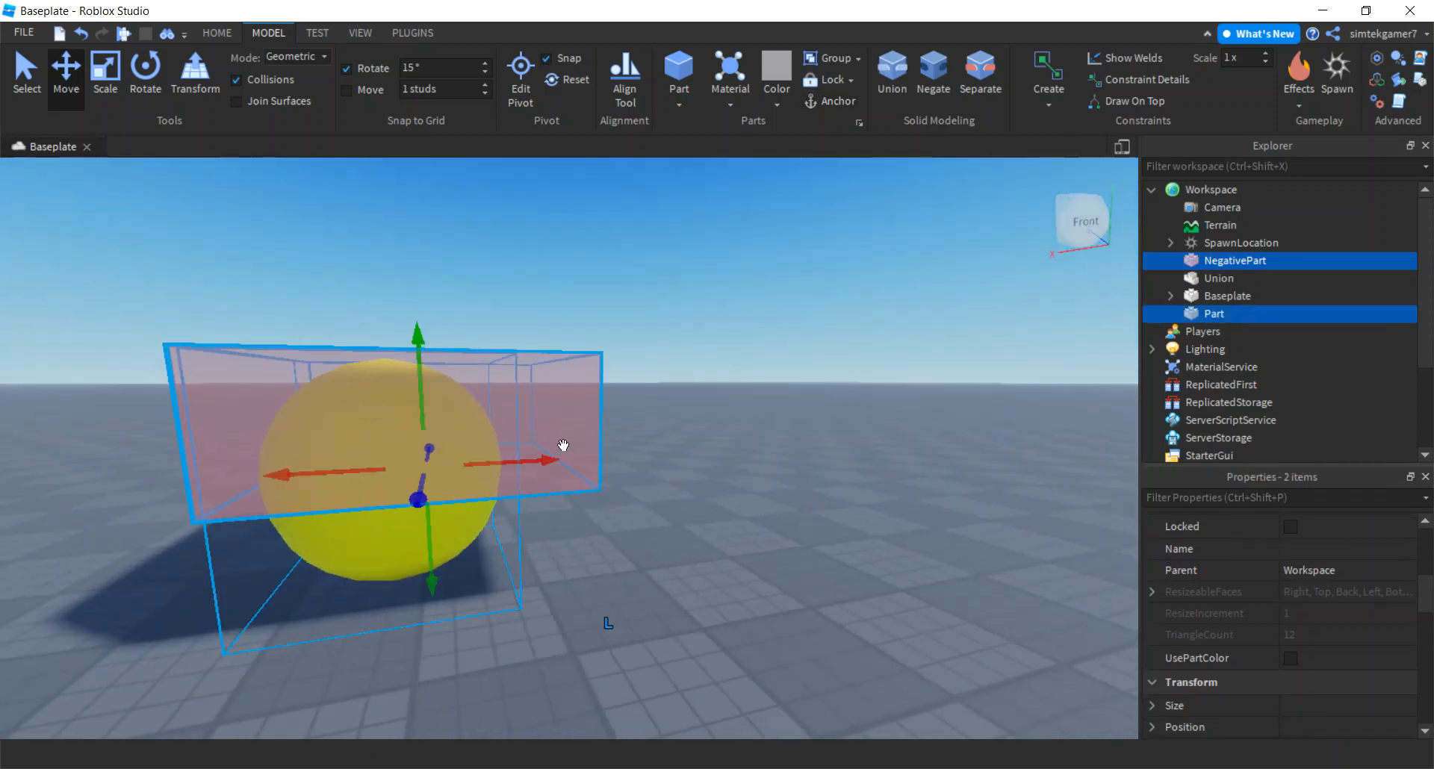
{"action": "left_click", "coordinate": [892, 74]}
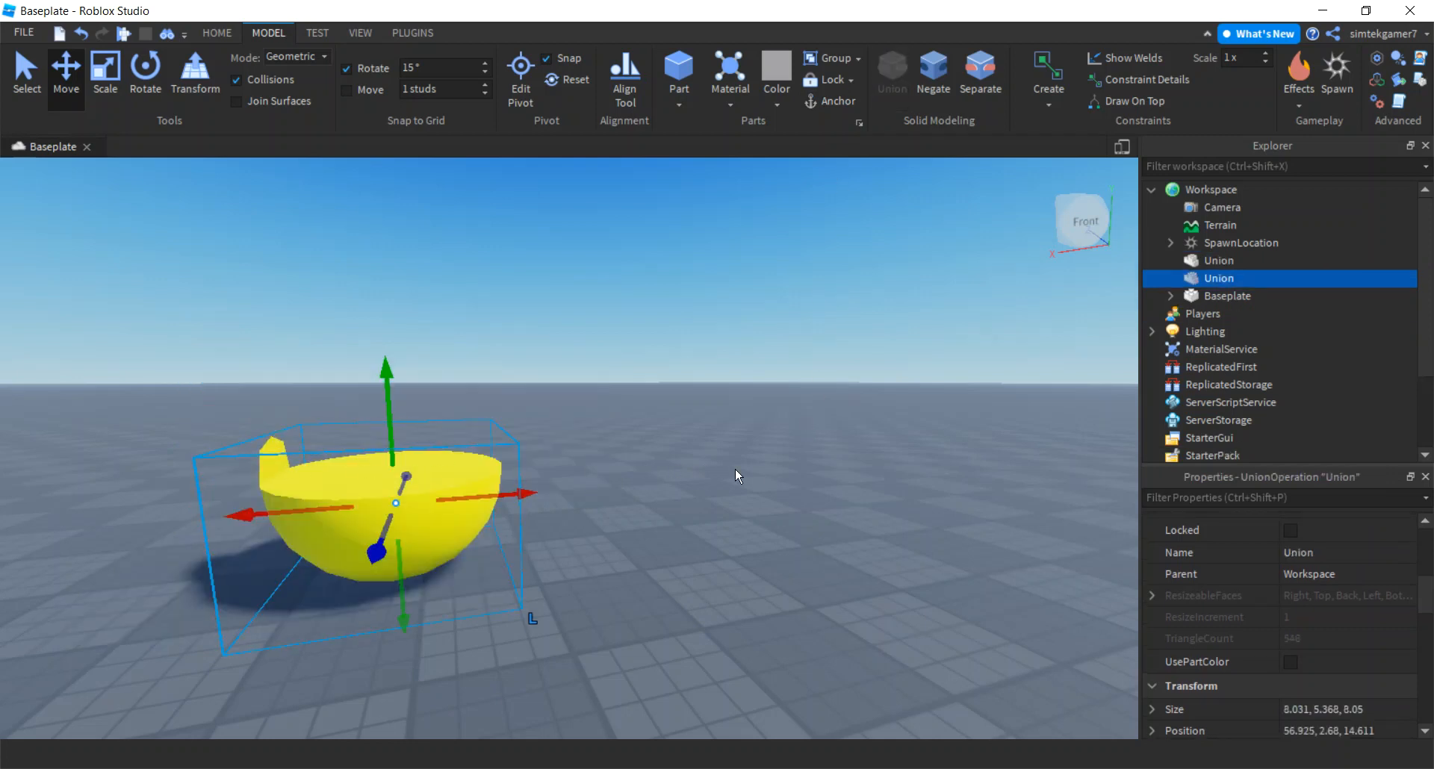
{"action": "key", "text": "ctrl+z"}
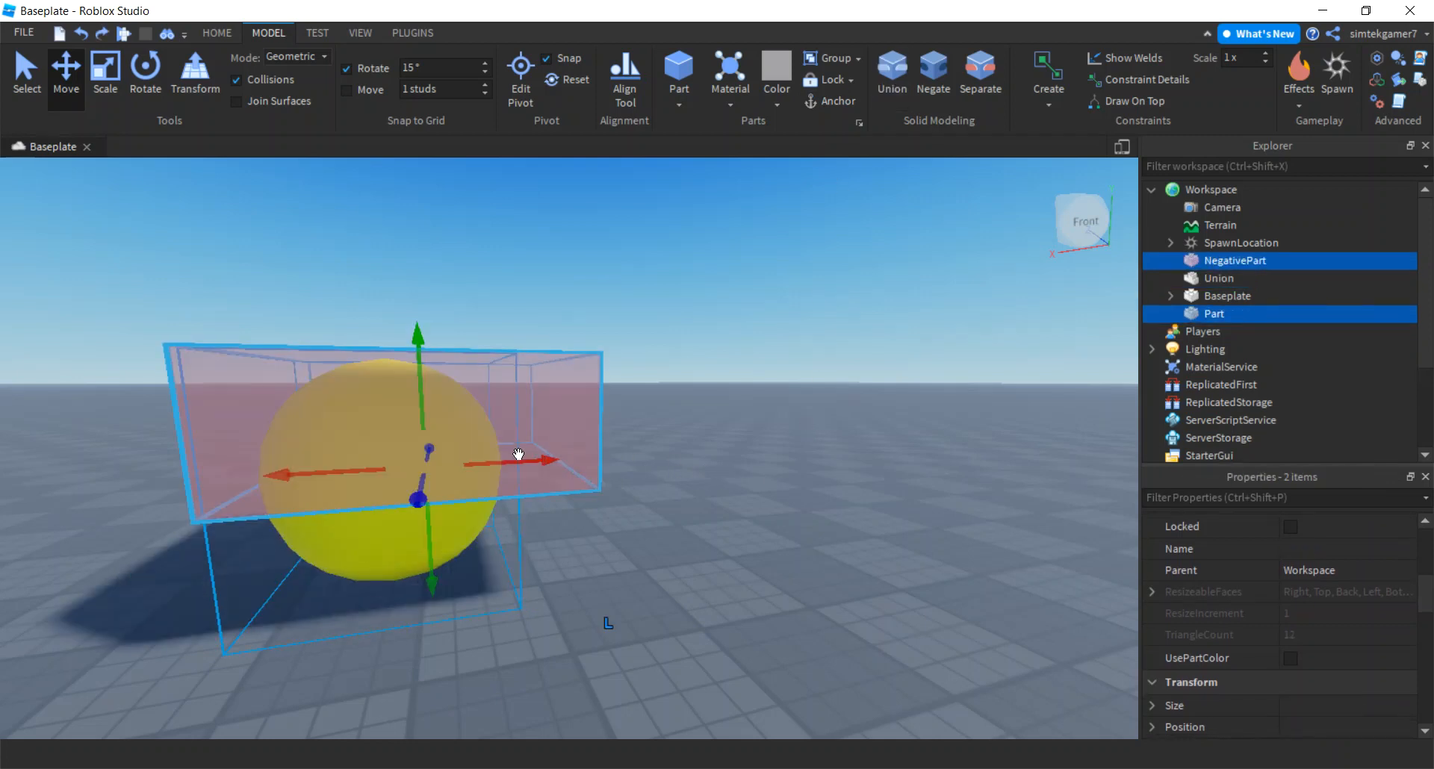
Step: Shift the negated block along the X axis to cover the second sphere's entire upper half and union the two
{"action": "left_click", "coordinate": [688, 449]}
{"action": "left_click", "coordinate": [596, 440]}
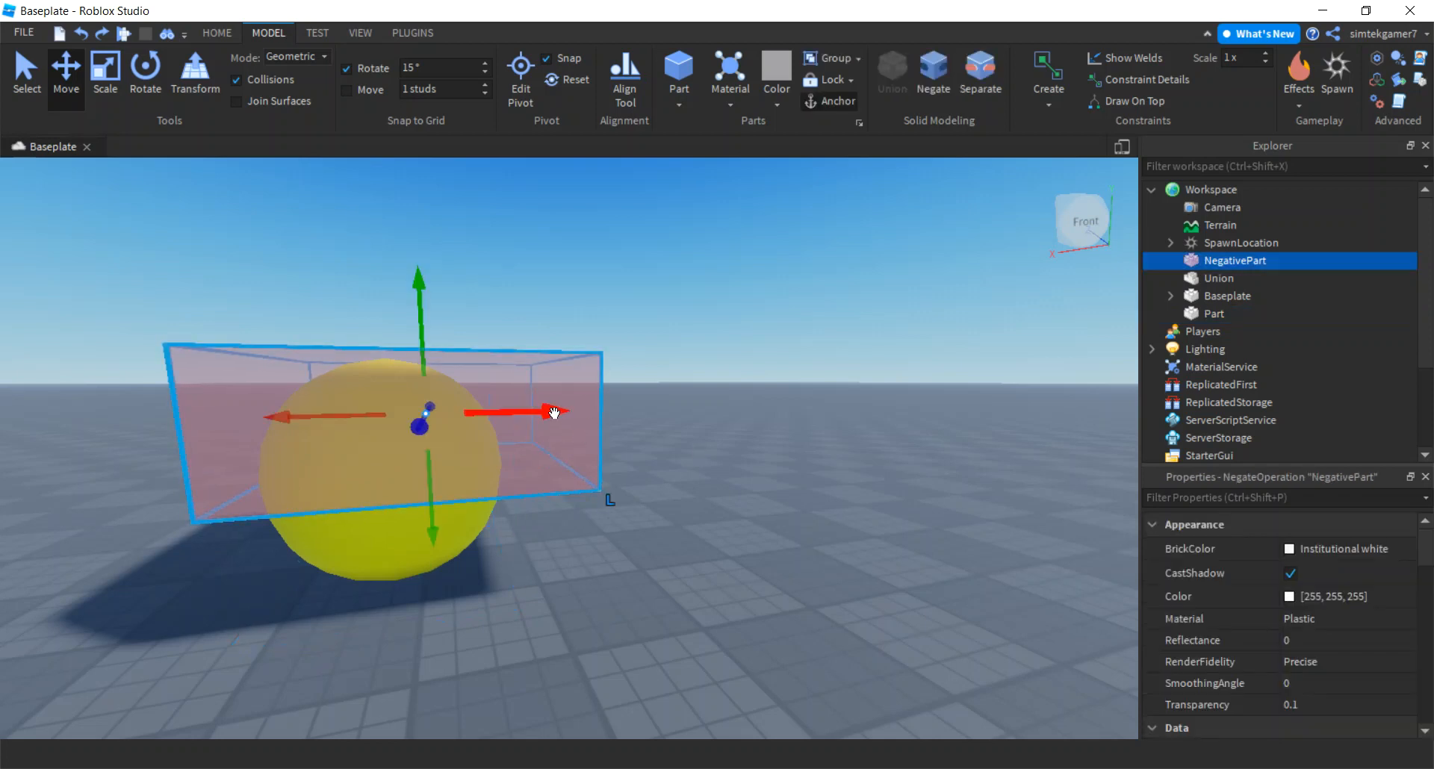
{"action": "left_click_drag", "start_coordinate": [545, 413], "coordinate": [400, 544]}
{"action": "left_click", "coordinate": [394, 544], "text": "ctrl"}
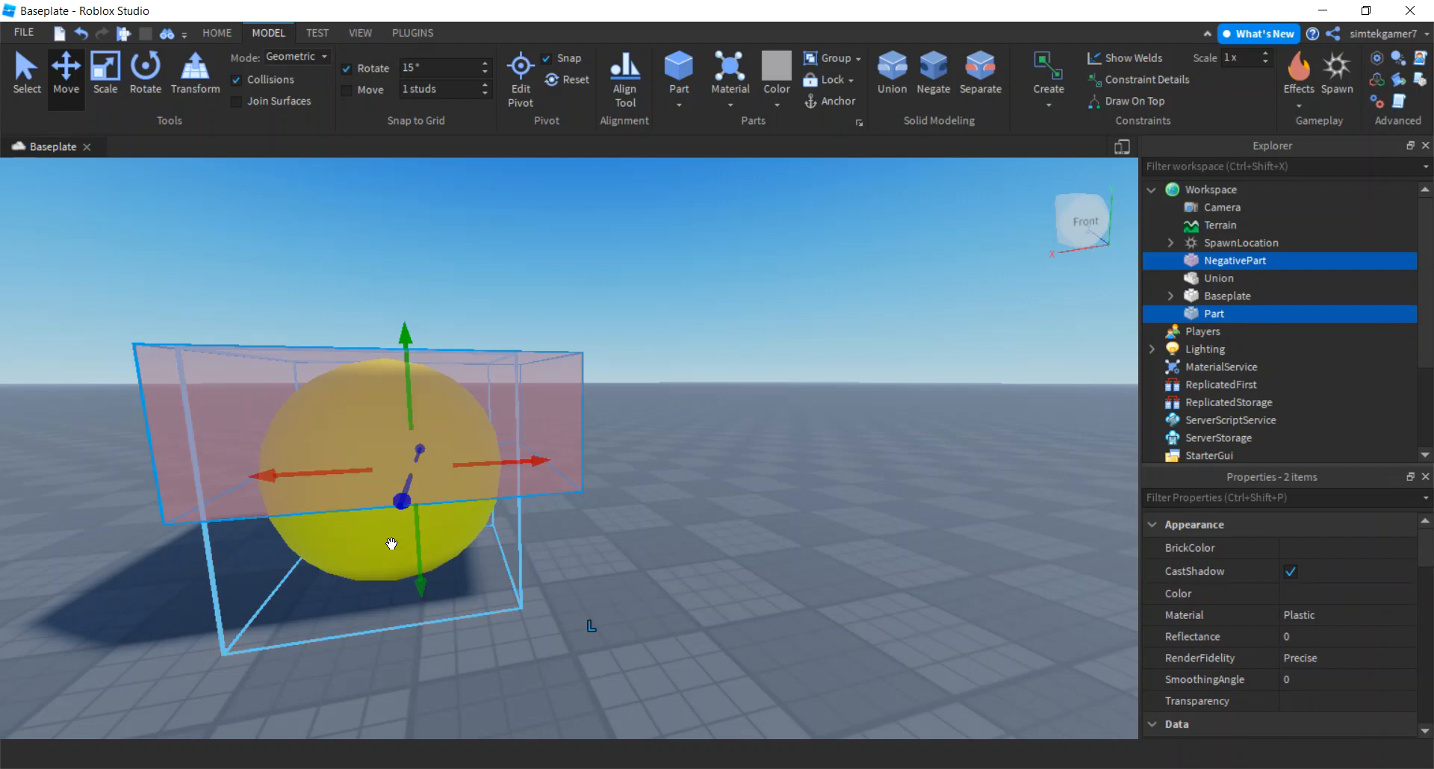
{"action": "left_click", "coordinate": [883, 72]}
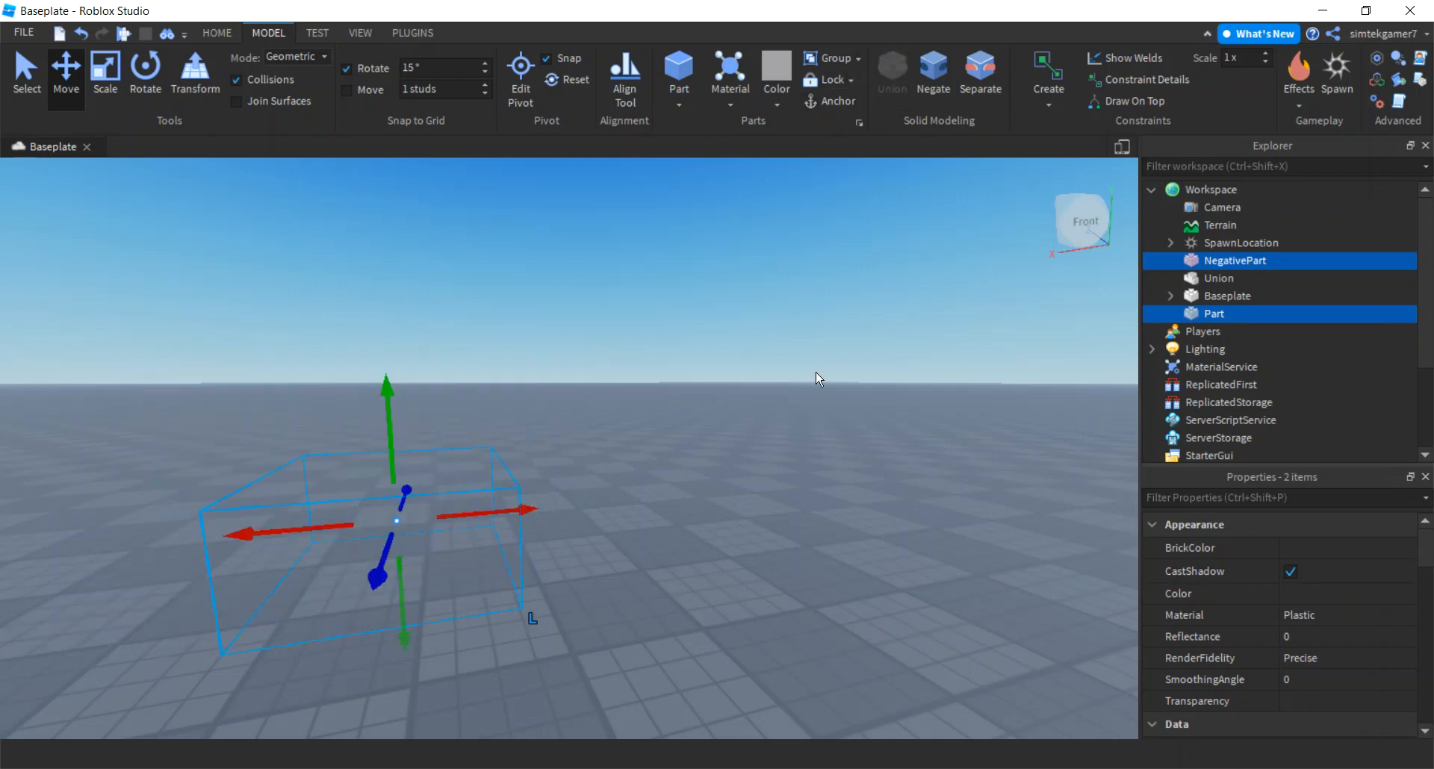
{"action": "key", "text": "f"}
{"action": "key", "text": "d"}
{"action": "right_click_drag", "start_coordinate": [785, 468], "coordinate": [784, 465]}
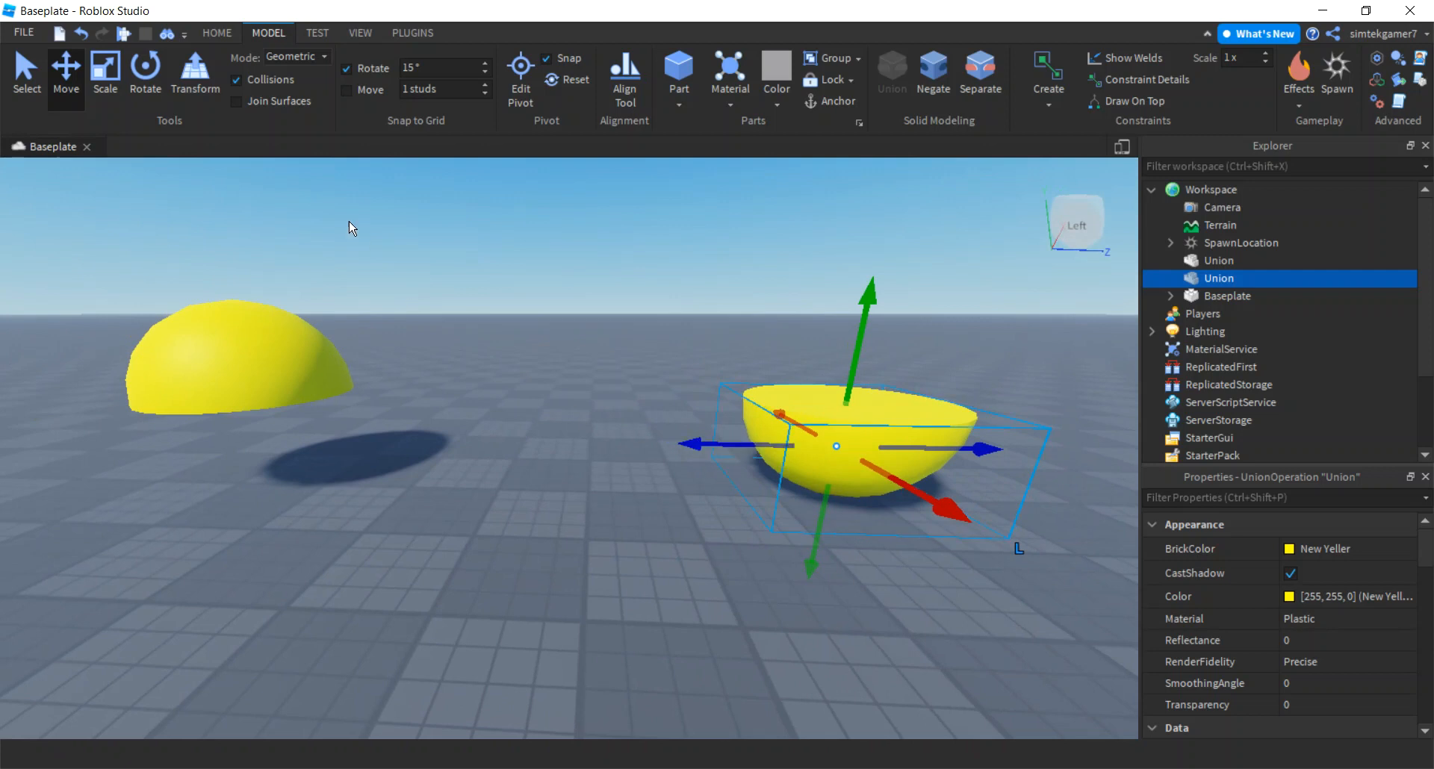
Step: Turn off collisions and move the lower half-sphere along the Z axis until it sits directly beneath the upper half
{"action": "key", "text": "a"}
{"action": "left_click_drag", "start_coordinate": [704, 445], "coordinate": [649, 459]}
{"action": "key", "text": "a"}
{"action": "left_click_drag", "start_coordinate": [521, 435], "coordinate": [406, 438]}
{"action": "left_click", "coordinate": [250, 82]}
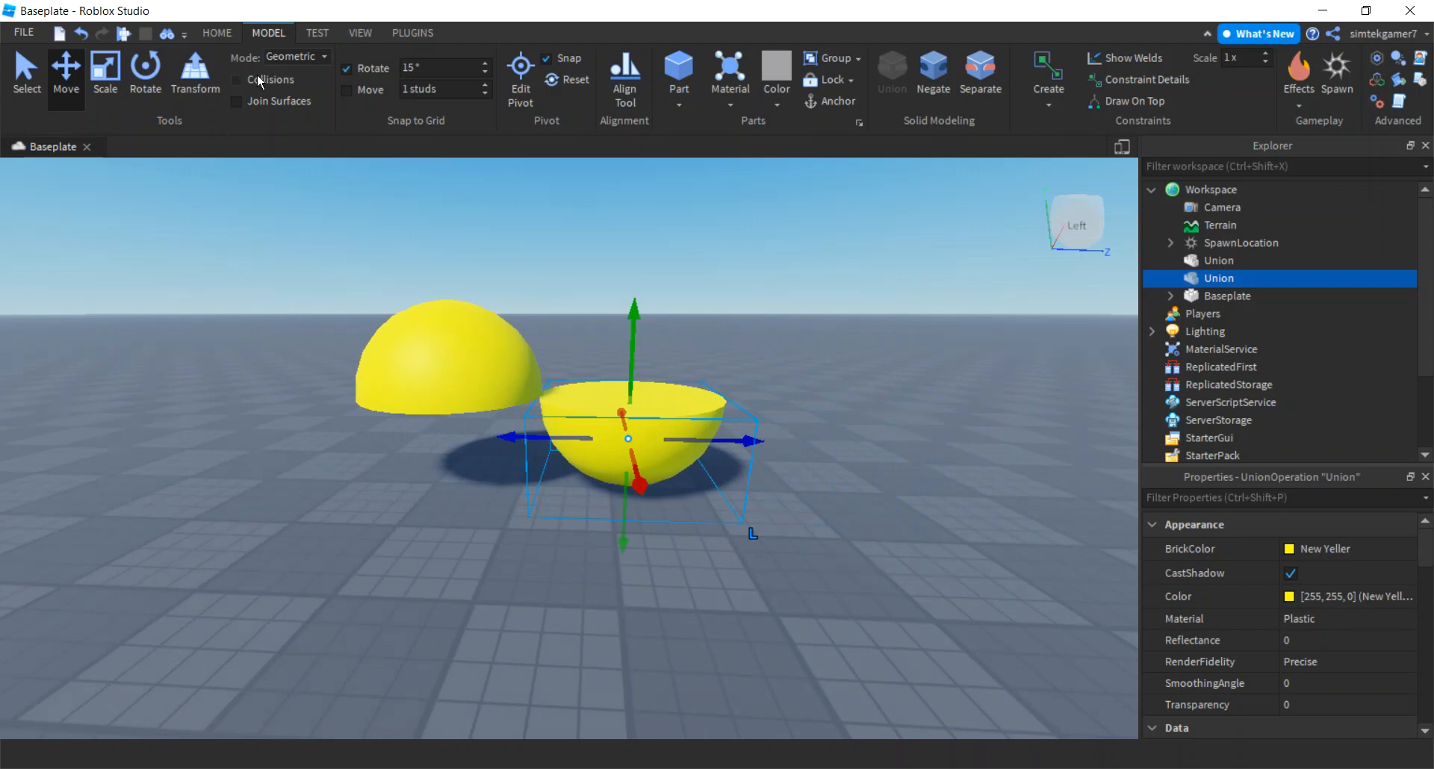
{"action": "left_click_drag", "start_coordinate": [744, 441], "coordinate": [729, 441]}
{"action": "right_click_drag", "start_coordinate": [785, 495], "coordinate": [784, 502]}
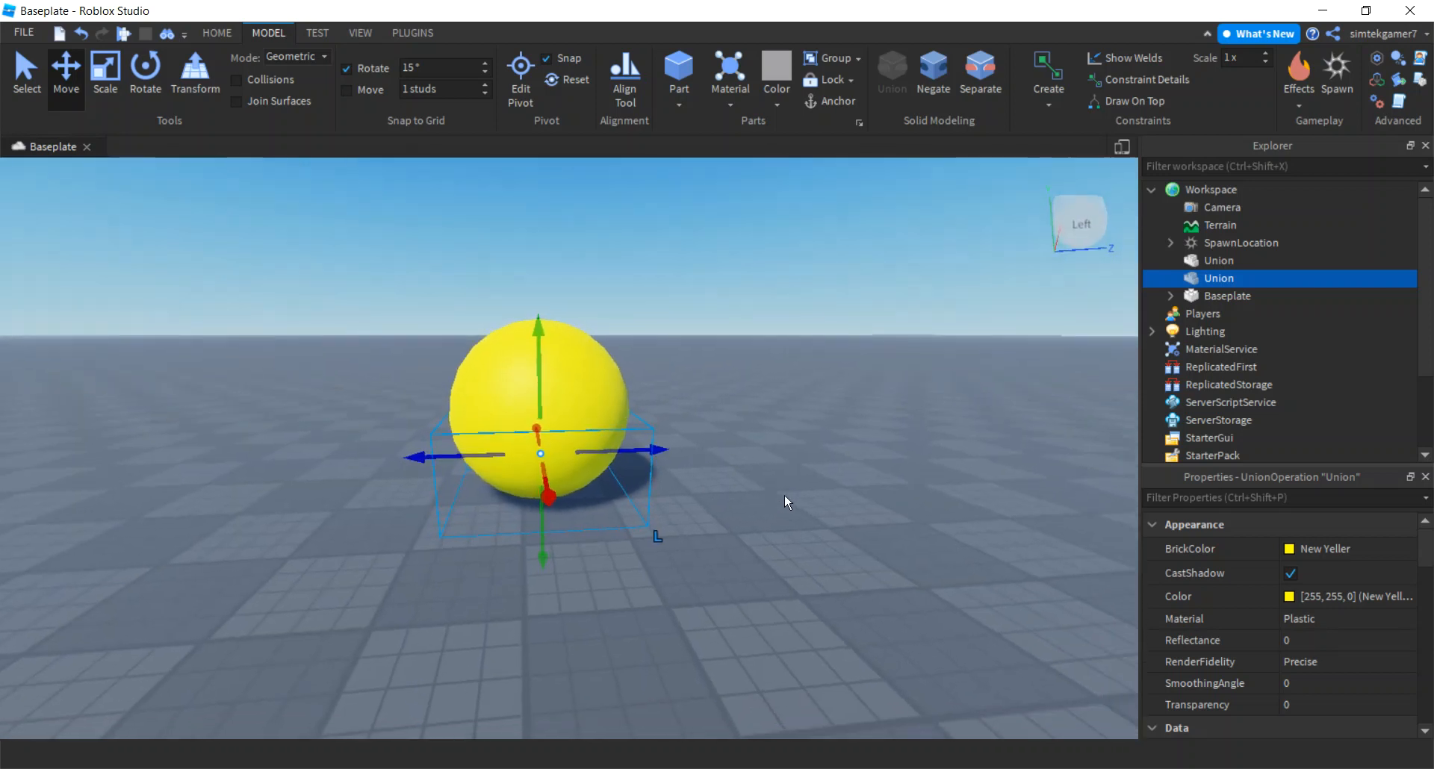
Step: Rename the upper half-sphere union as Head and the lower one as Torso
{"action": "left_click", "coordinate": [1217, 261]}
{"action": "left_click", "coordinate": [1220, 261]}
{"action": "type", "text": "Head"}
{"action": "key", "text": "Return"}
{"action": "left_click", "coordinate": [1219, 278]}
{"action": "left_click", "coordinate": [1222, 277]}
{"action": "type", "text": "Torso"}
{"action": "key", "text": "Return"}
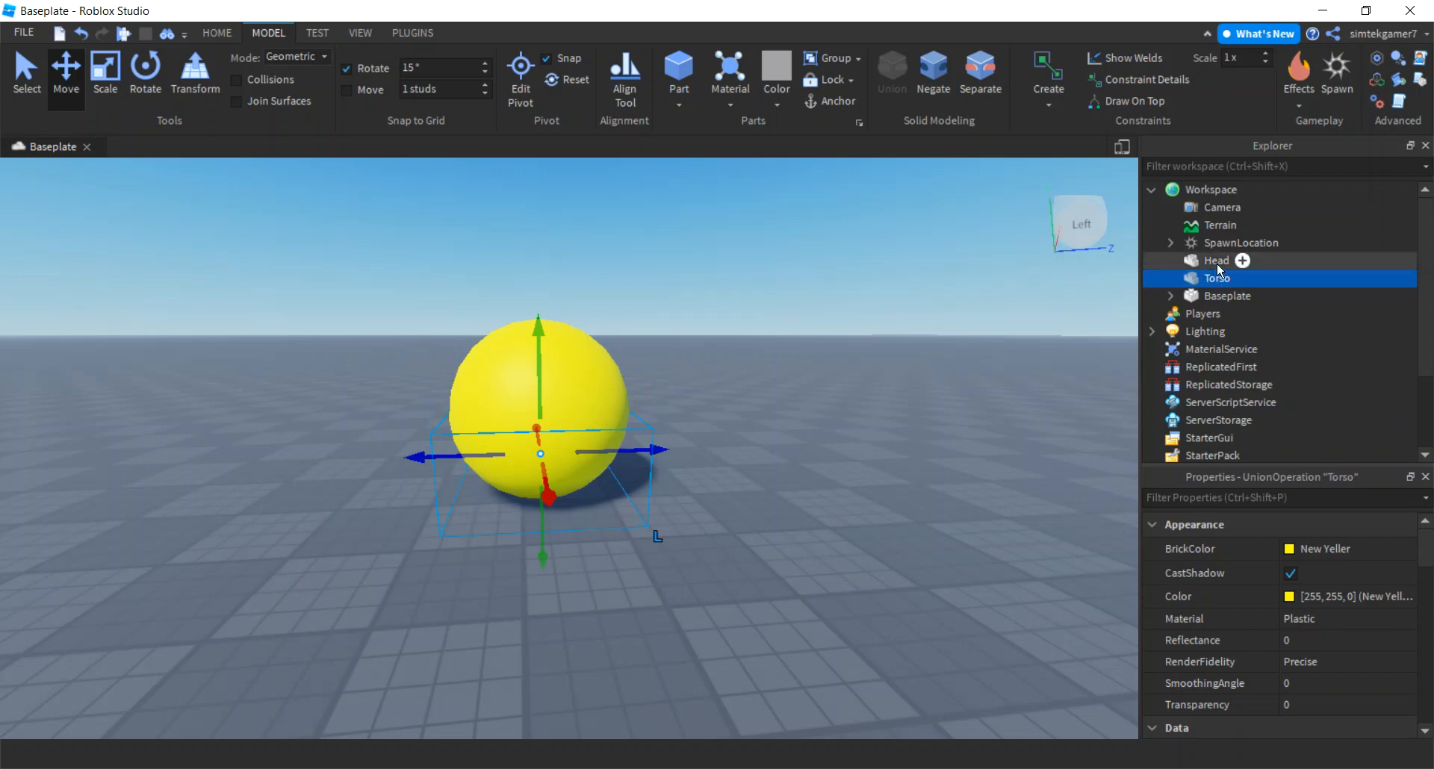
Step: Duplicate Head and rename the copy as HumanoidRootPart
{"action": "left_click", "coordinate": [1218, 265]}
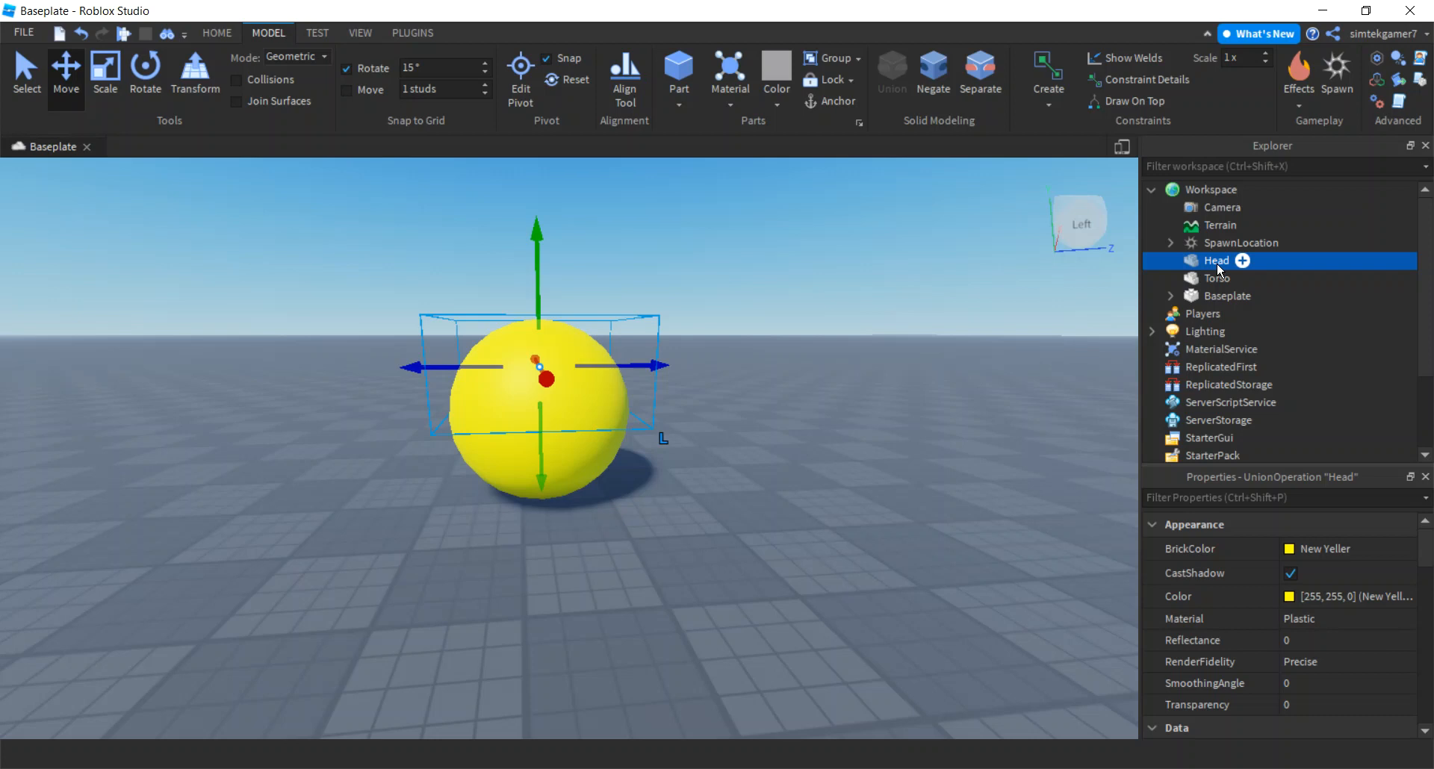
{"action": "key", "text": "ctrl+d"}
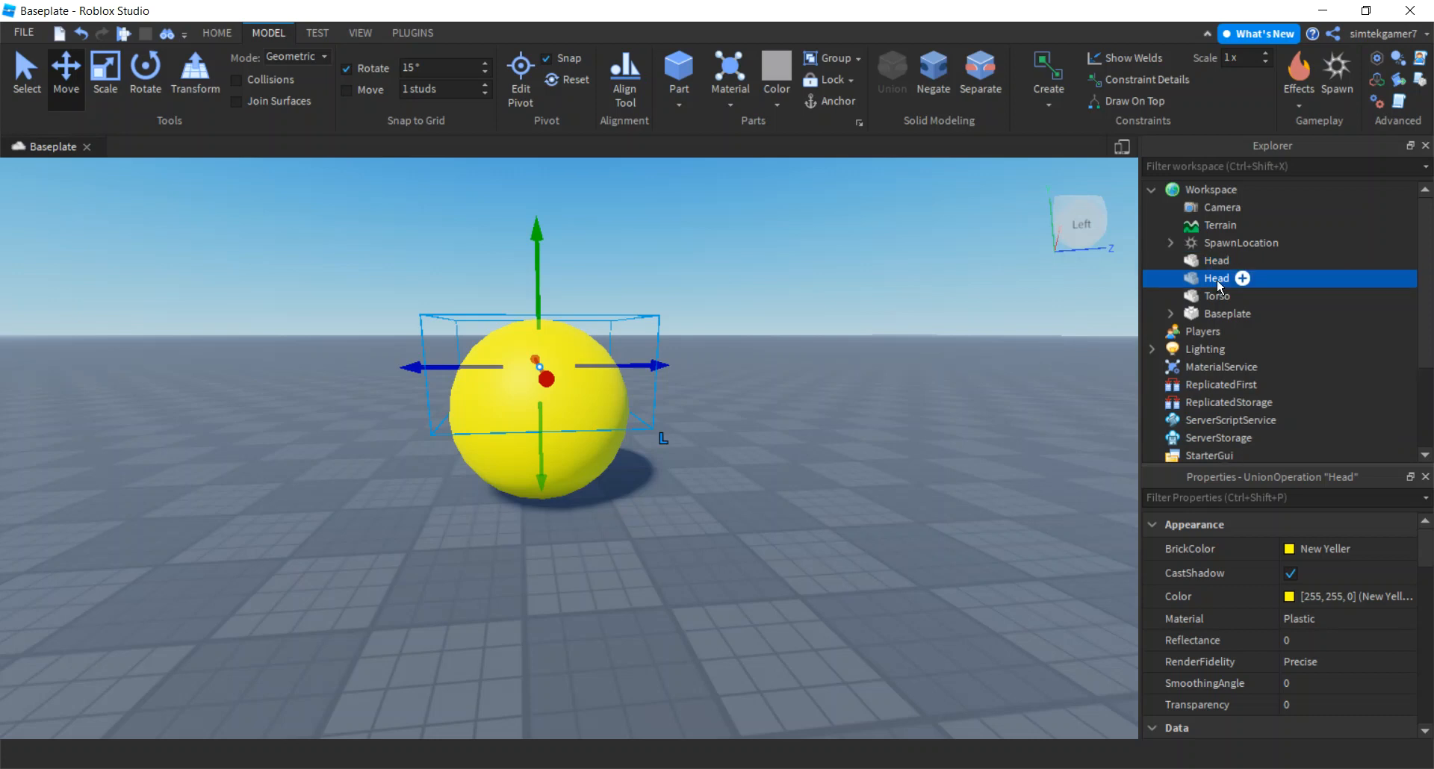
{"action": "double_click", "coordinate": [1218, 278]}
{"action": "type", "text": "HumanoidRoot"}
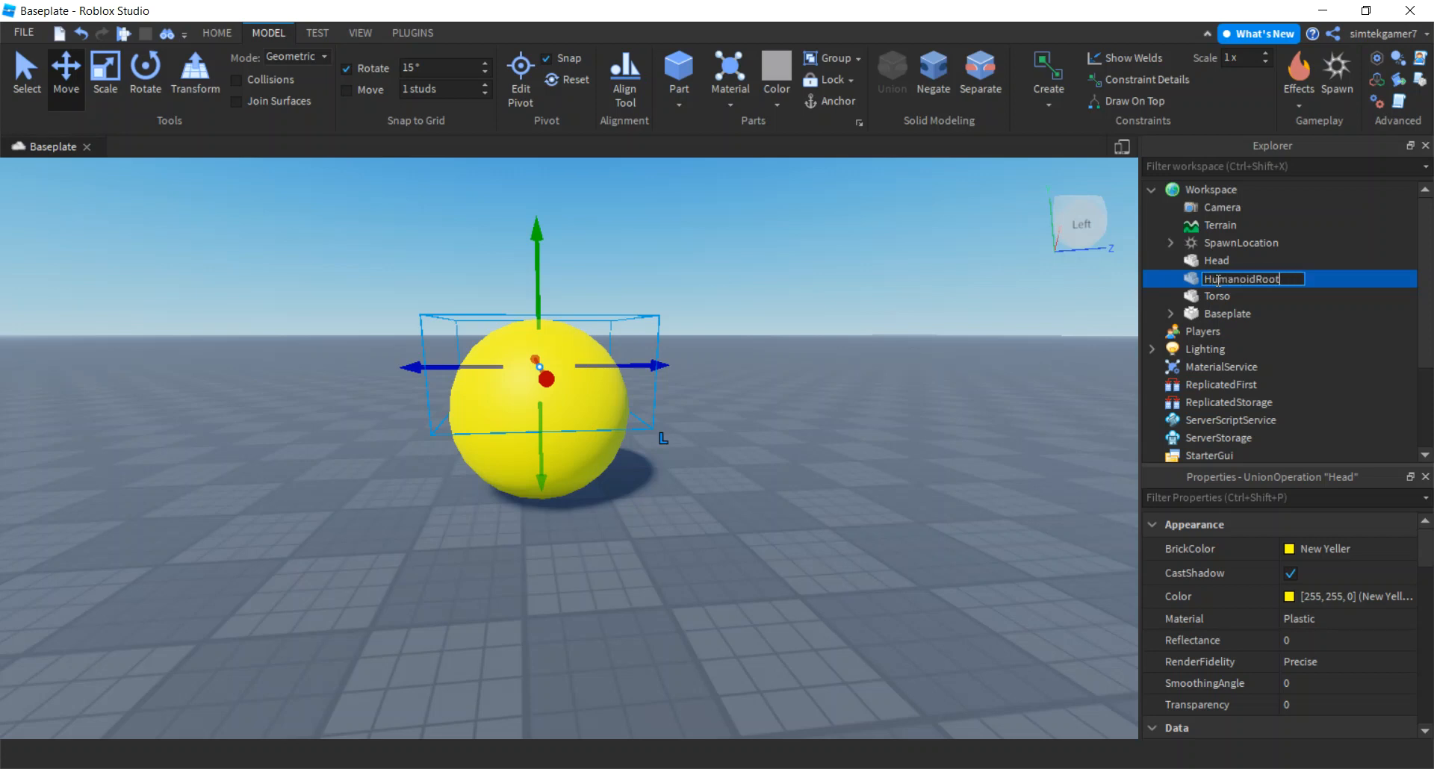
{"action": "type", "text": "Part"}
{"action": "key", "text": "Return"}
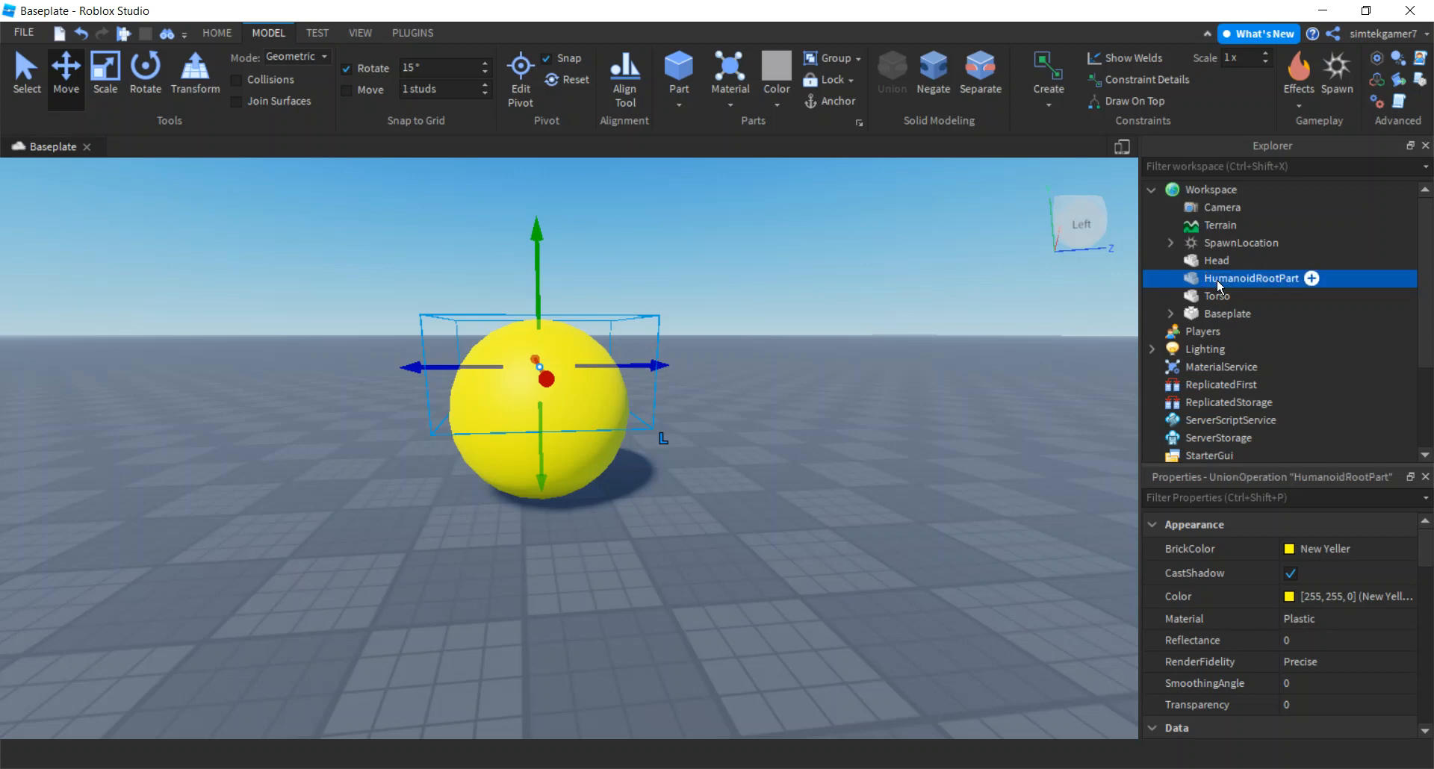
Step: Add a temporary decal to HumanoidRootPart to check its front face, and delete the decal
{"action": "left_click", "coordinate": [1311, 278]}
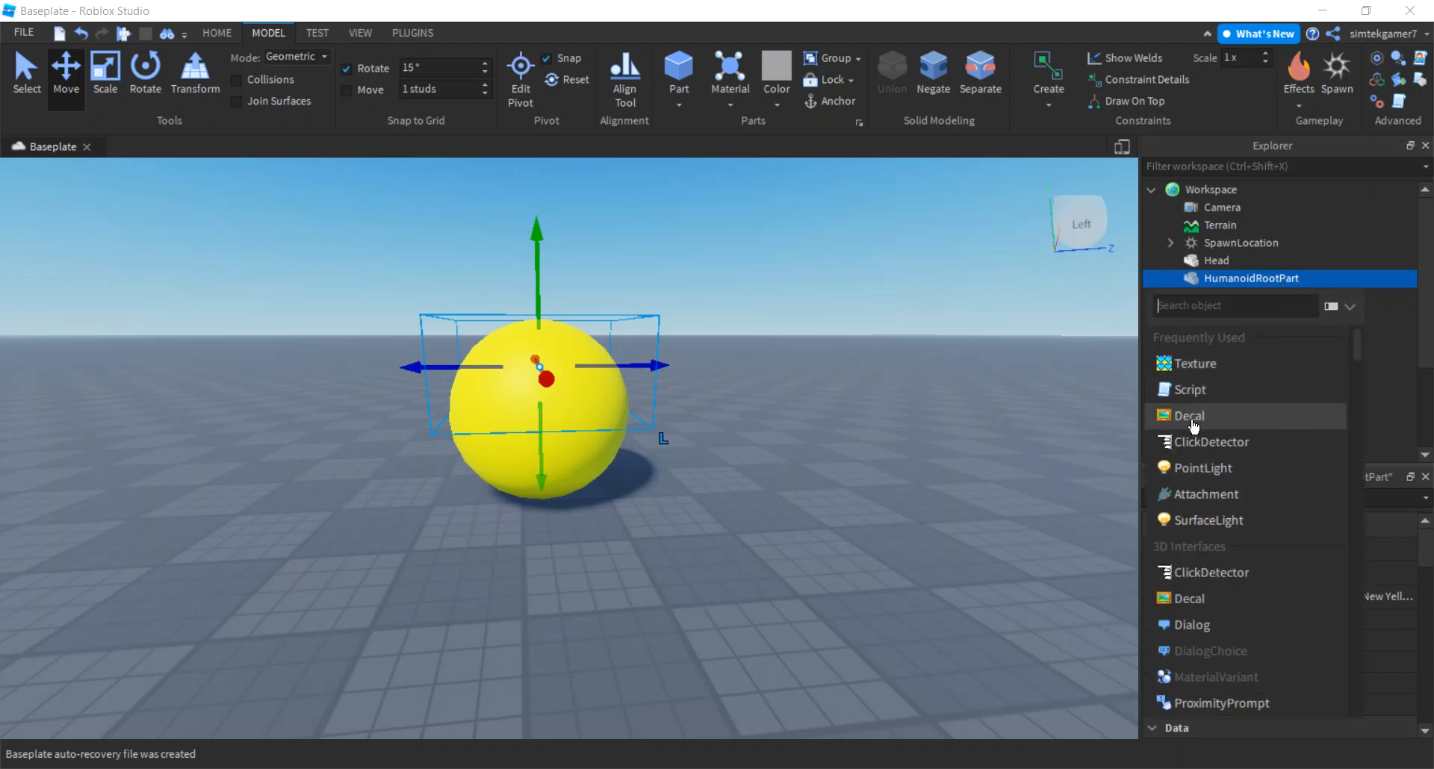
{"action": "left_click", "coordinate": [1191, 415]}
{"action": "right_click_drag", "start_coordinate": [943, 440], "coordinate": [907, 445]}
{"action": "key", "text": "s"}
{"action": "key", "text": "a"}
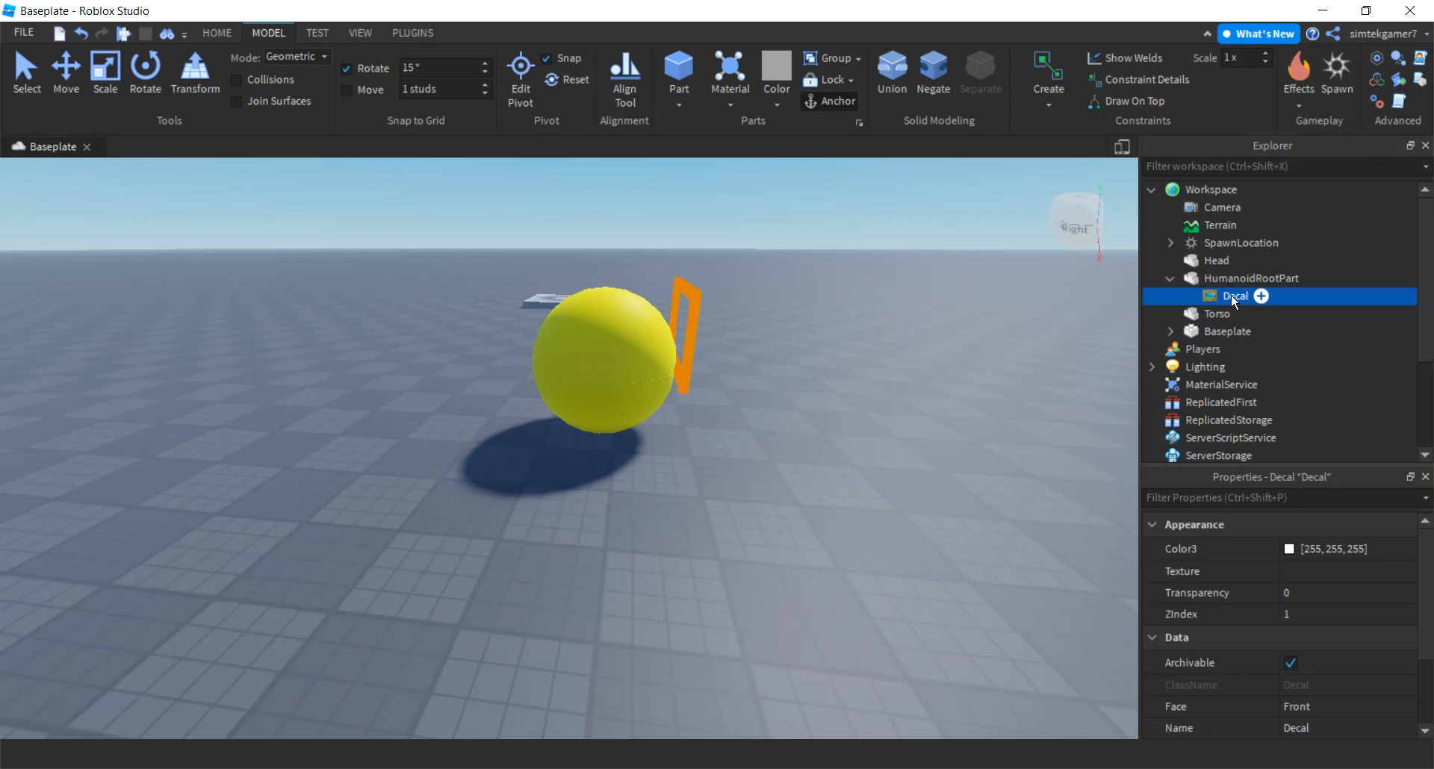
{"action": "right_click", "coordinate": [1234, 299]}
{"action": "left_click", "coordinate": [1222, 95]}
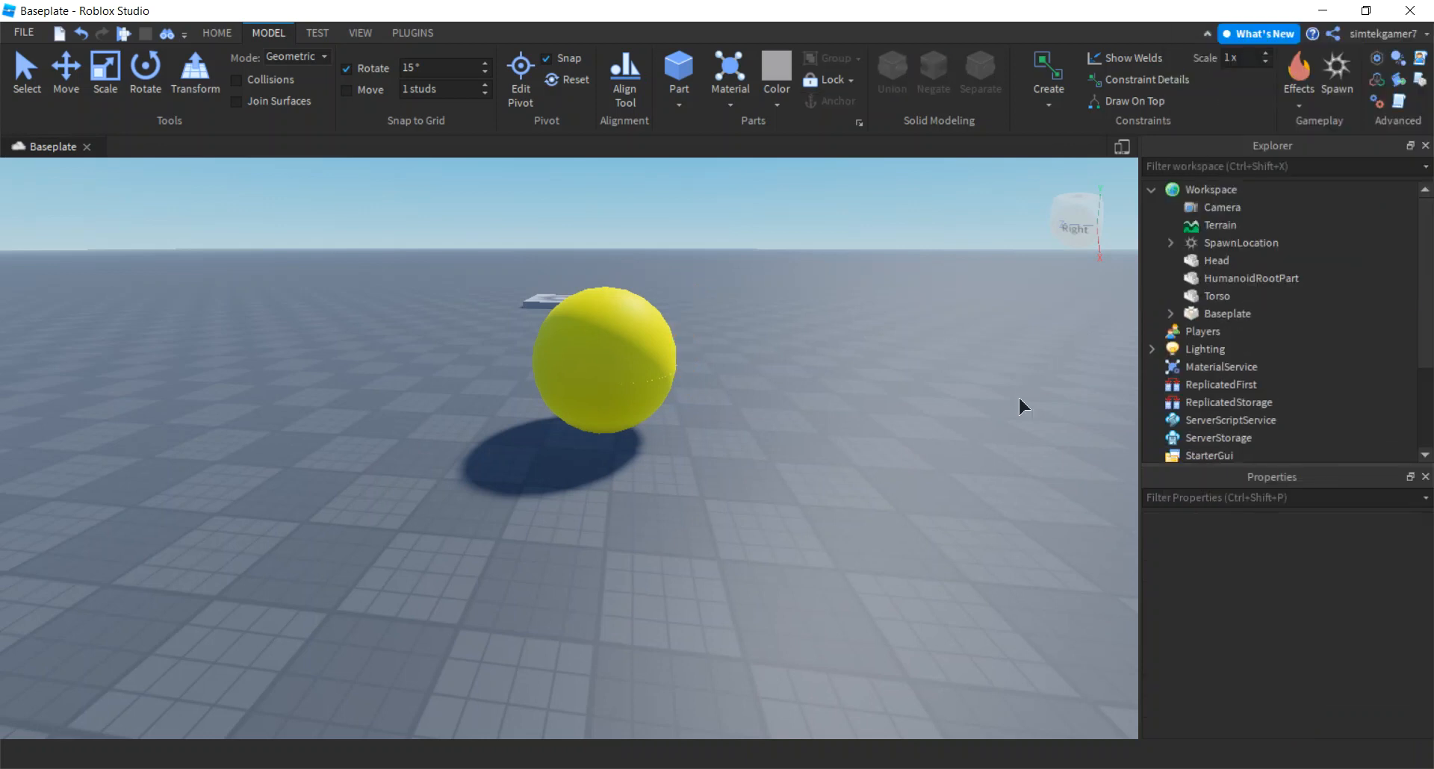
Step: Group Head, HumanoidRootPart and Torso into a model and rename it as StarterCharacter
{"action": "left_click", "coordinate": [1204, 261]}
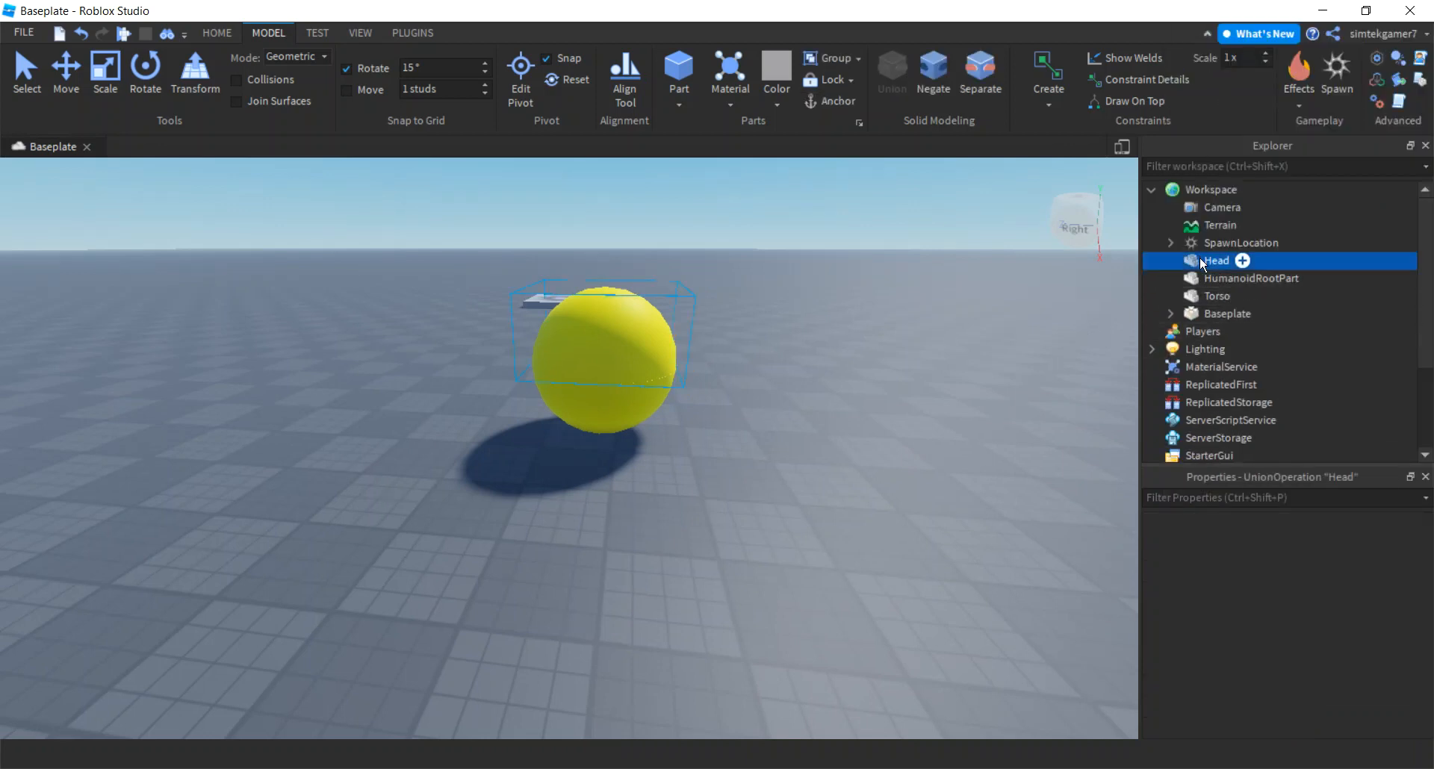
{"action": "left_click", "coordinate": [1201, 281], "text": "ctrl"}
{"action": "left_click", "coordinate": [1195, 299], "text": "ctrl"}
{"action": "right_click", "coordinate": [1195, 300]}
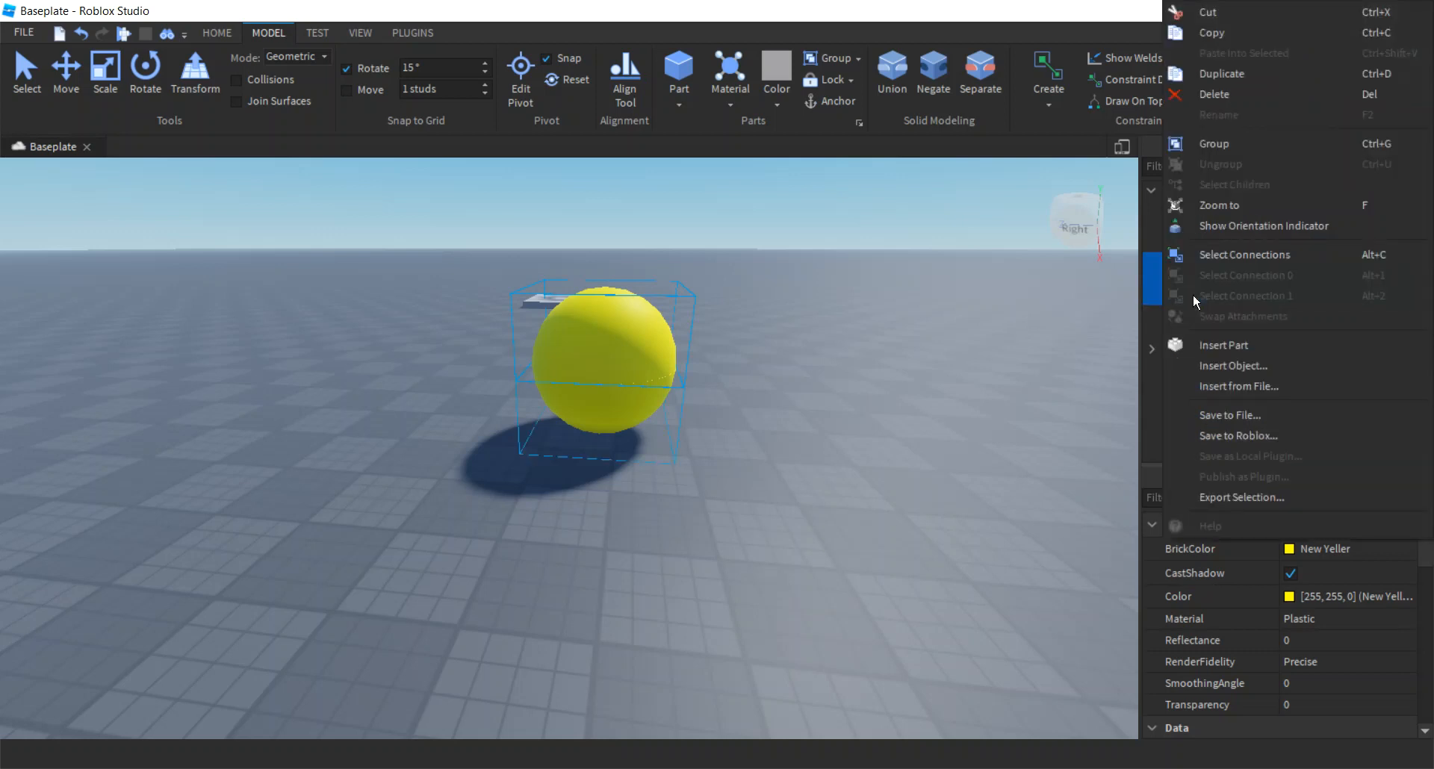
{"action": "left_click", "coordinate": [1210, 149]}
{"action": "double_click", "coordinate": [1218, 263]}
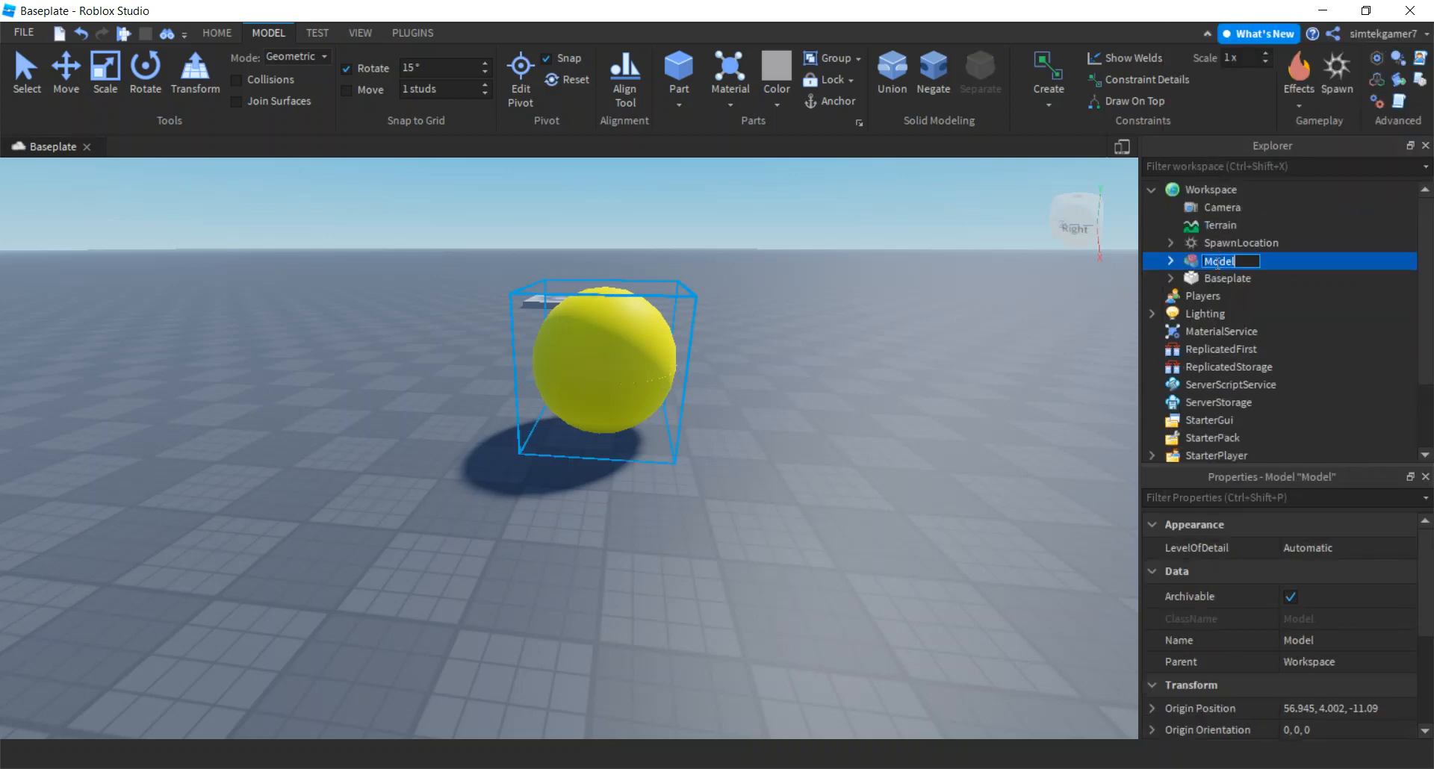
{"action": "type", "text": "StarterCharacter"}
{"action": "key", "text": "Return"}
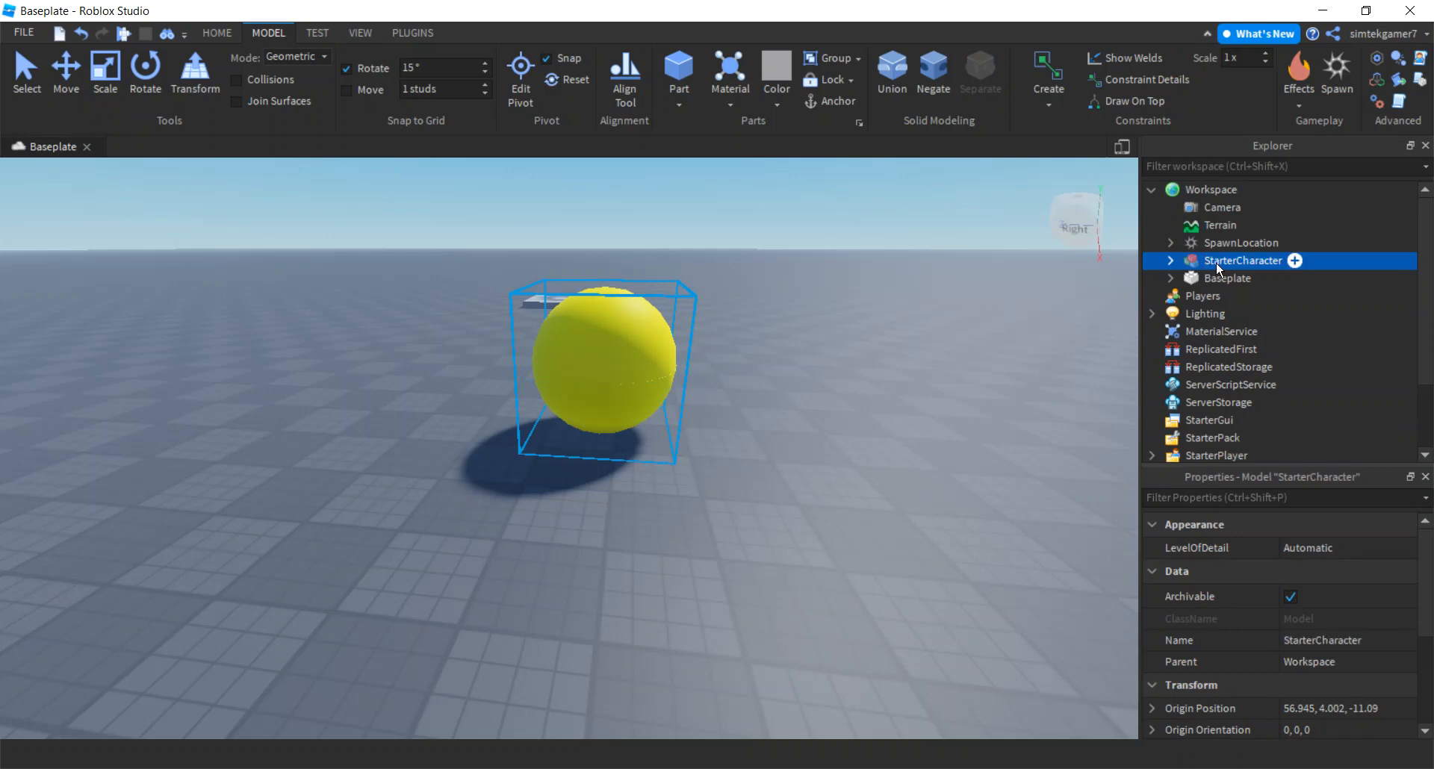
Step: Insert a Humanoid object into the StarterCharacter model
{"action": "left_click", "coordinate": [1170, 260]}
{"action": "left_click", "coordinate": [1294, 262]}
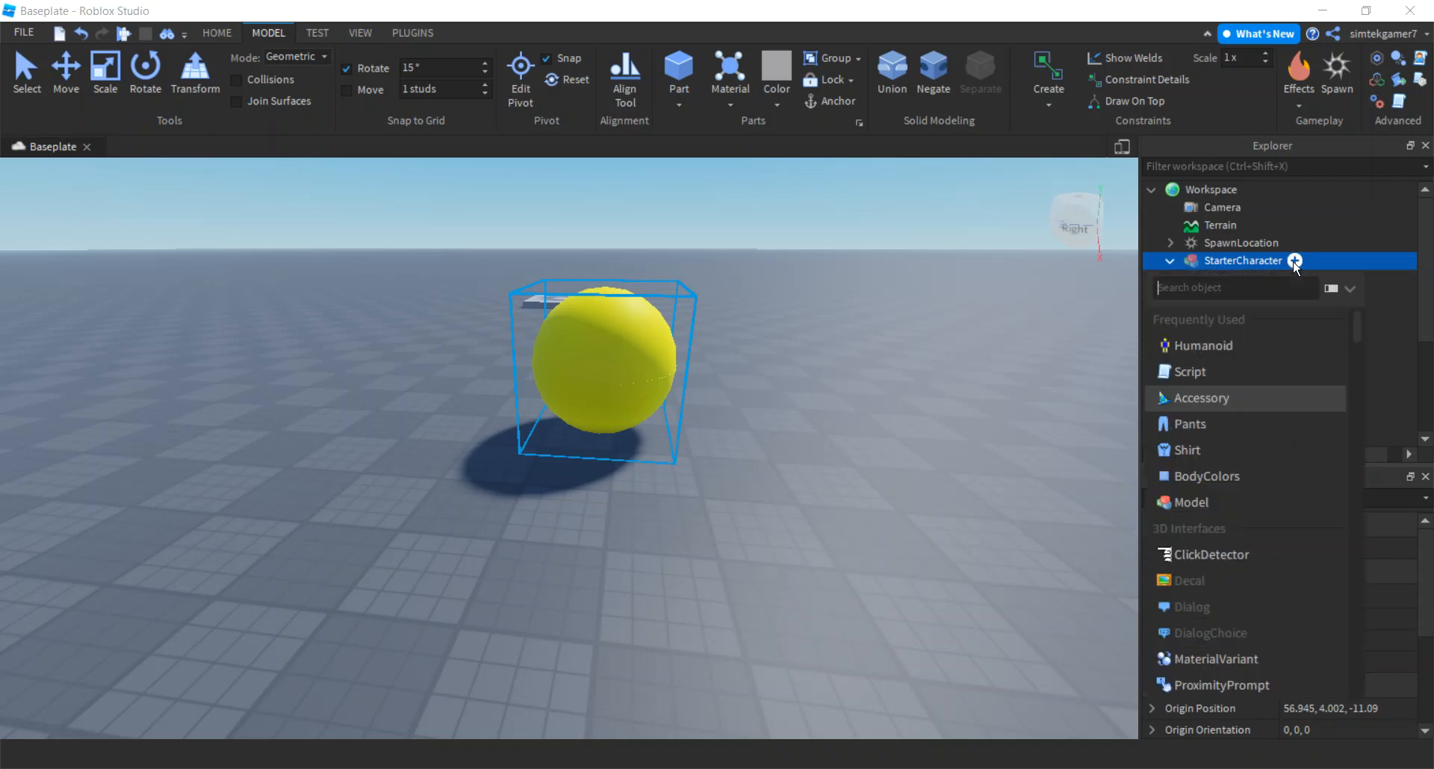
{"action": "left_click", "coordinate": [1243, 340]}
Step: Disable AutoJumpEnabled for the Humanoid and set its JumpPower to 0
{"action": "left_click", "coordinate": [1249, 281]}
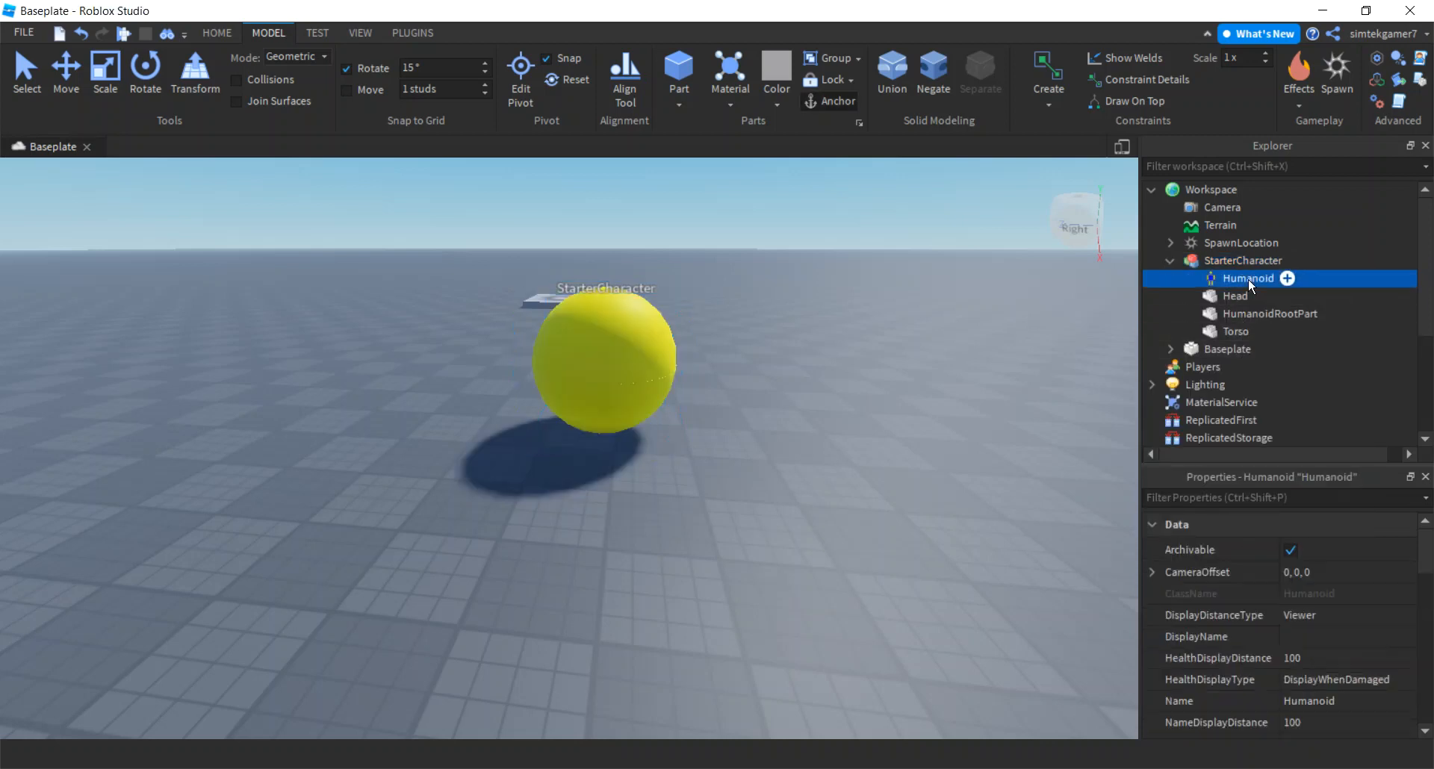
{"action": "scroll", "coordinate": [1338, 640], "scroll_direction": "down", "scroll_amount": 5}
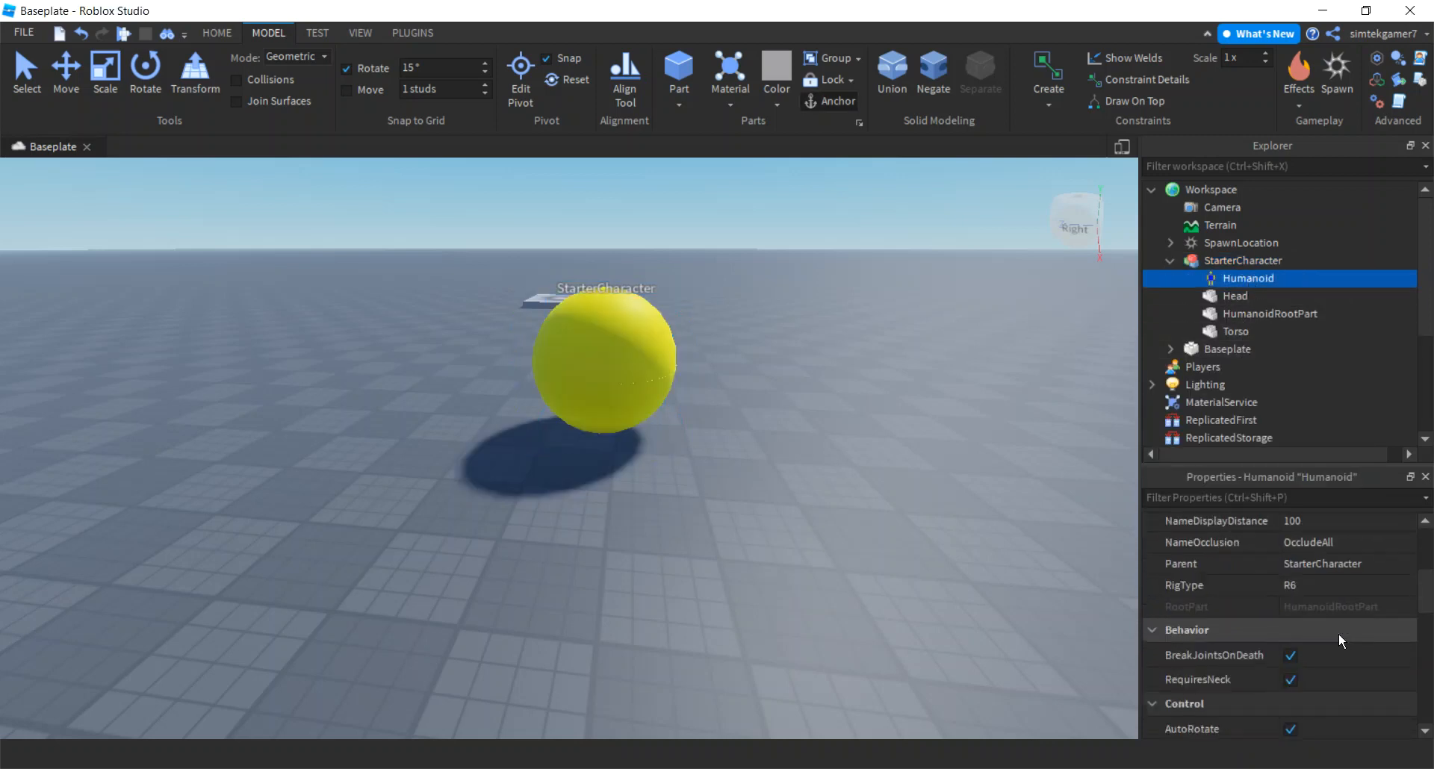
{"action": "scroll", "coordinate": [1338, 641], "scroll_direction": "down", "scroll_amount": 6}
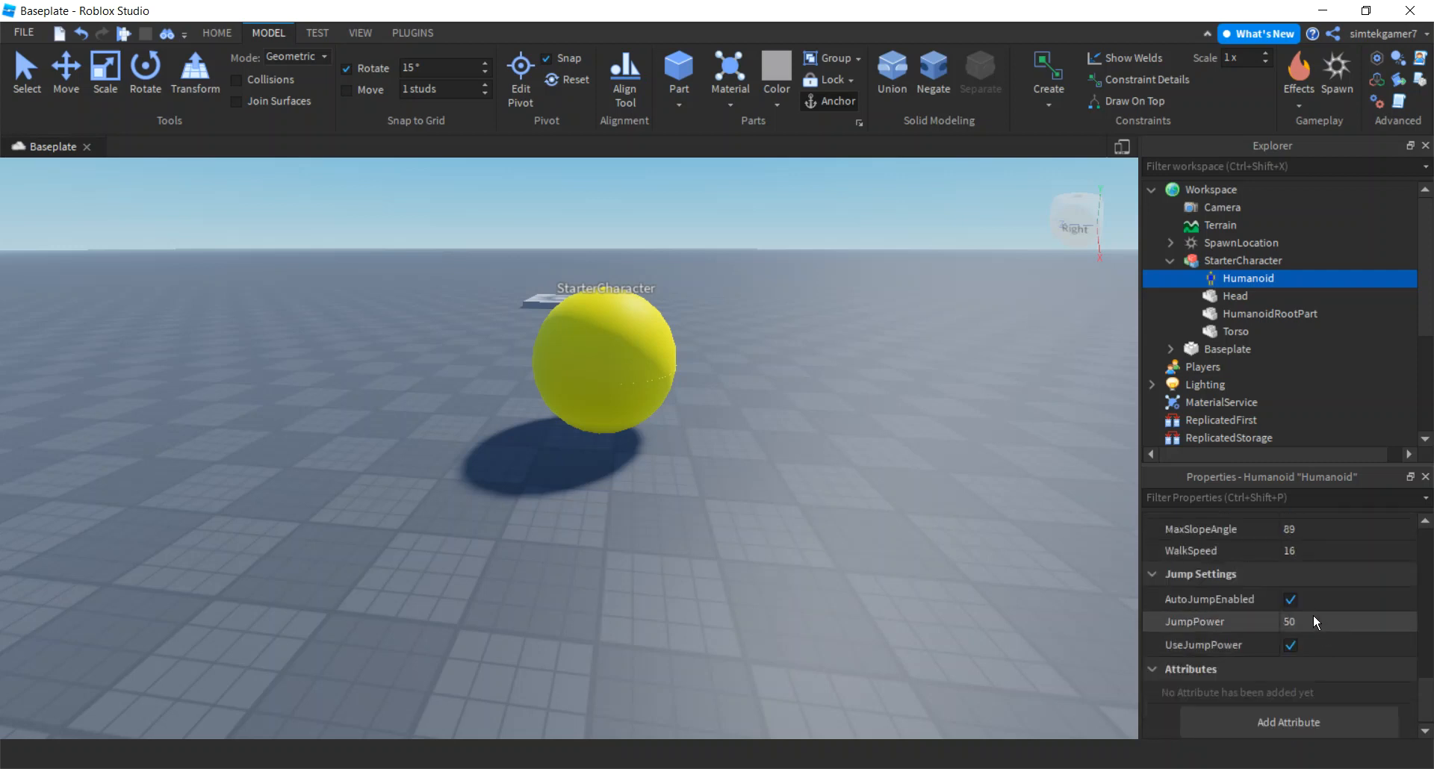
{"action": "left_click", "coordinate": [1290, 601]}
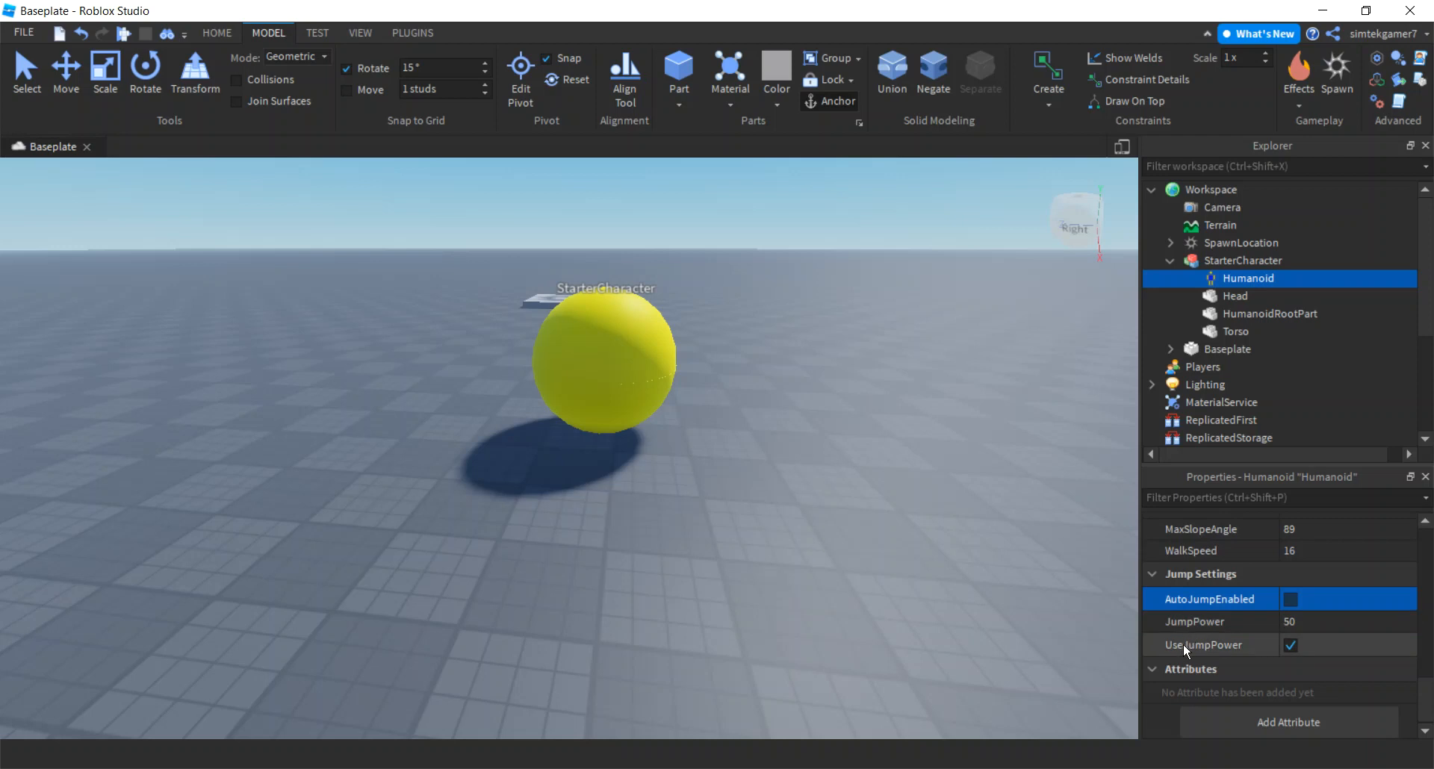
{"action": "left_click", "coordinate": [1316, 624]}
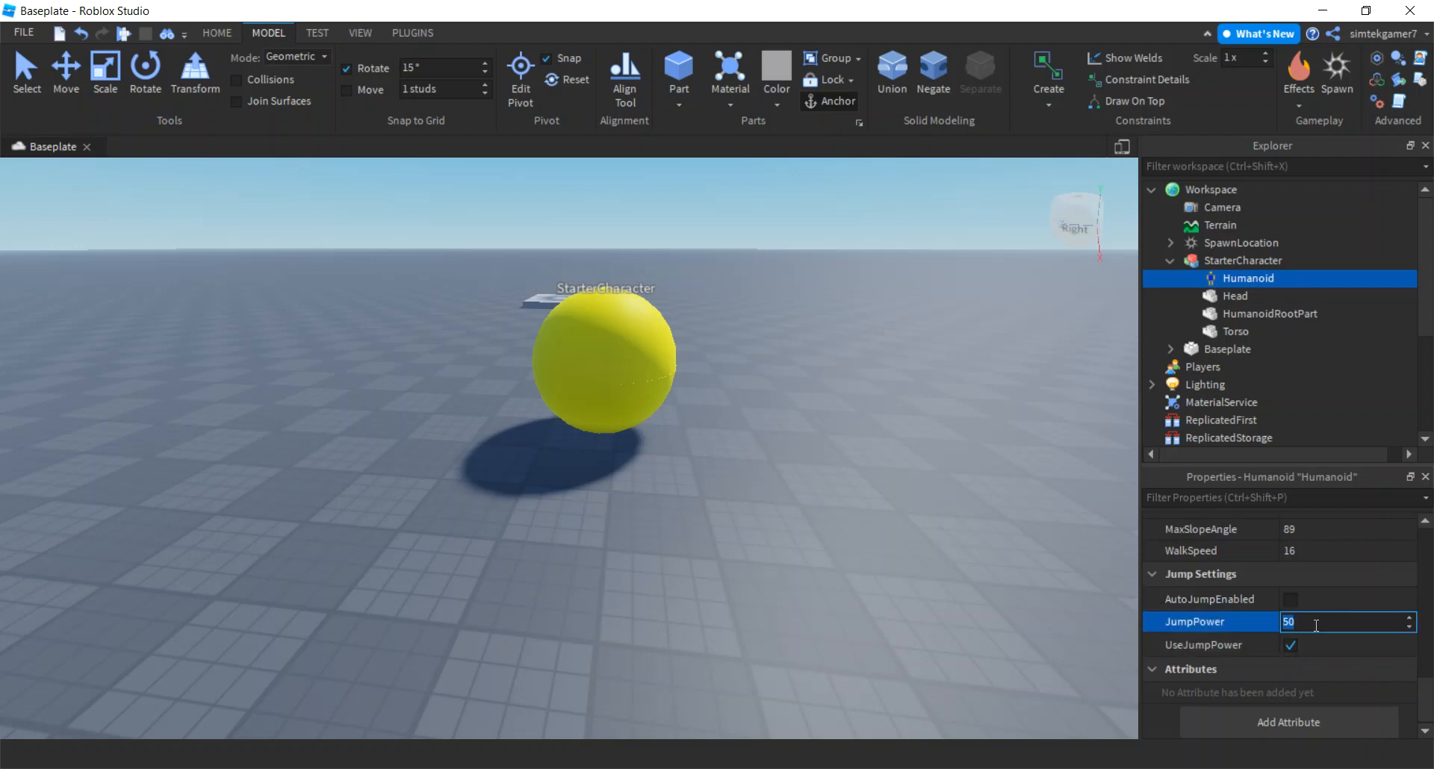
{"action": "type", "text": "0"}
{"action": "key", "text": "Return"}
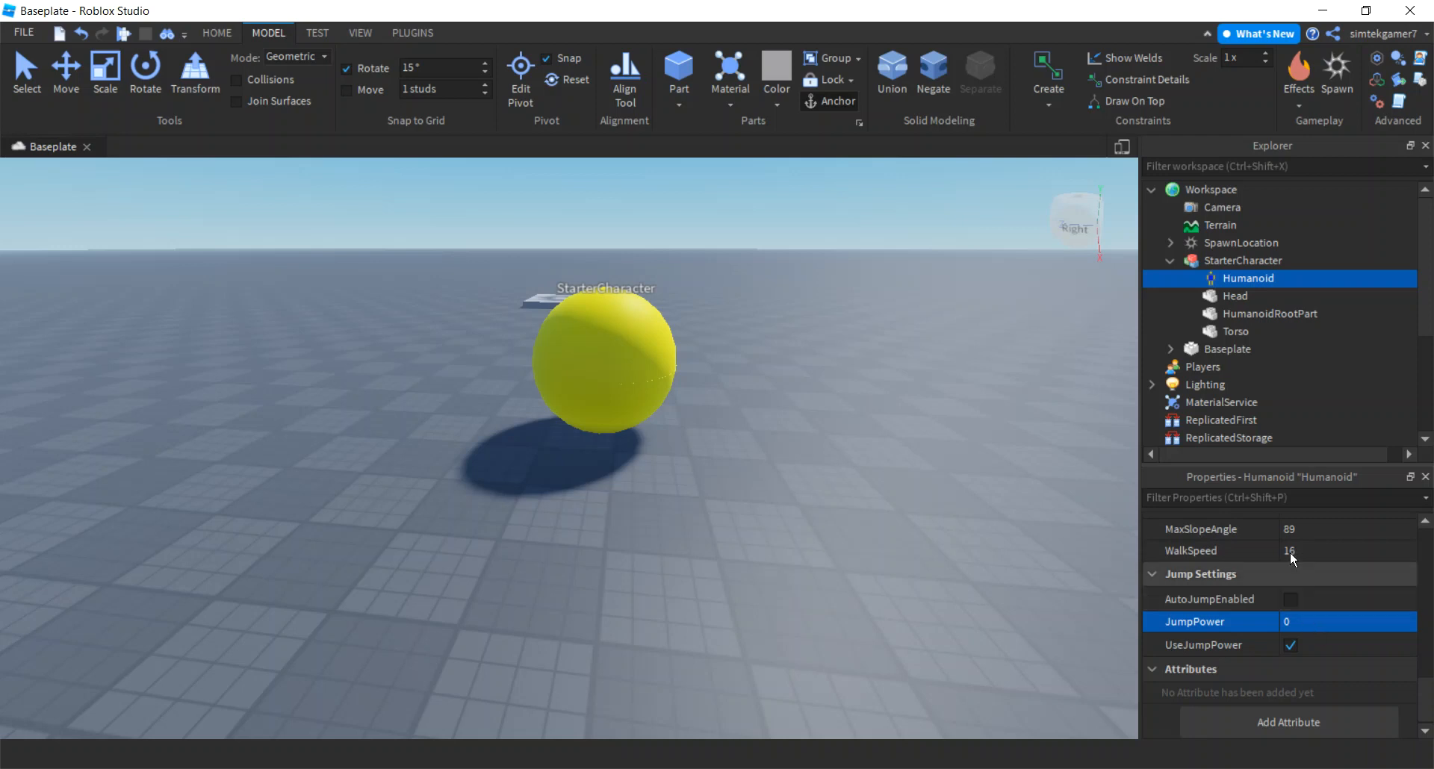
Step: Find the Humanoid's HipHeight property and set it to 5
{"action": "left_click", "coordinate": [1280, 499]}
{"action": "type", "text": "hip"}
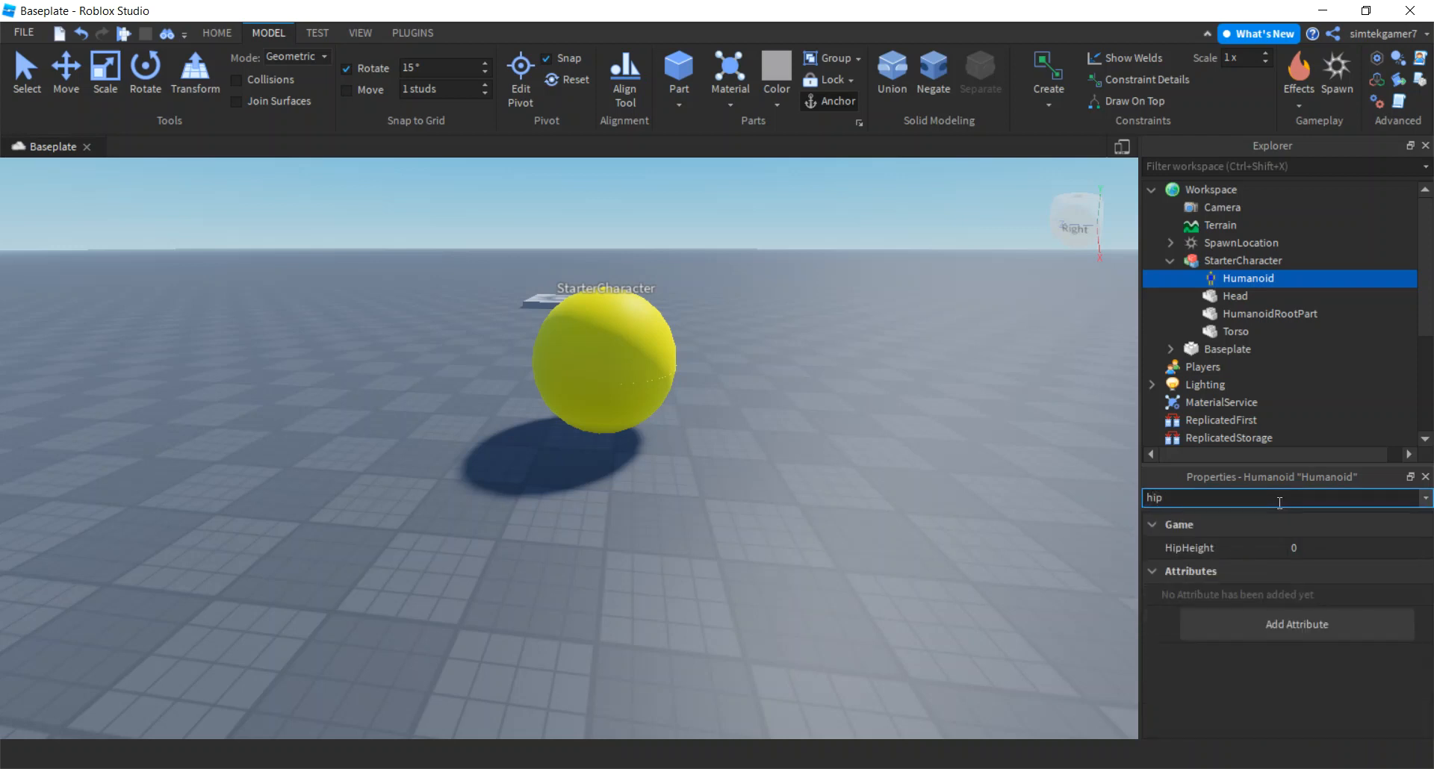
{"action": "left_click", "coordinate": [1311, 552]}
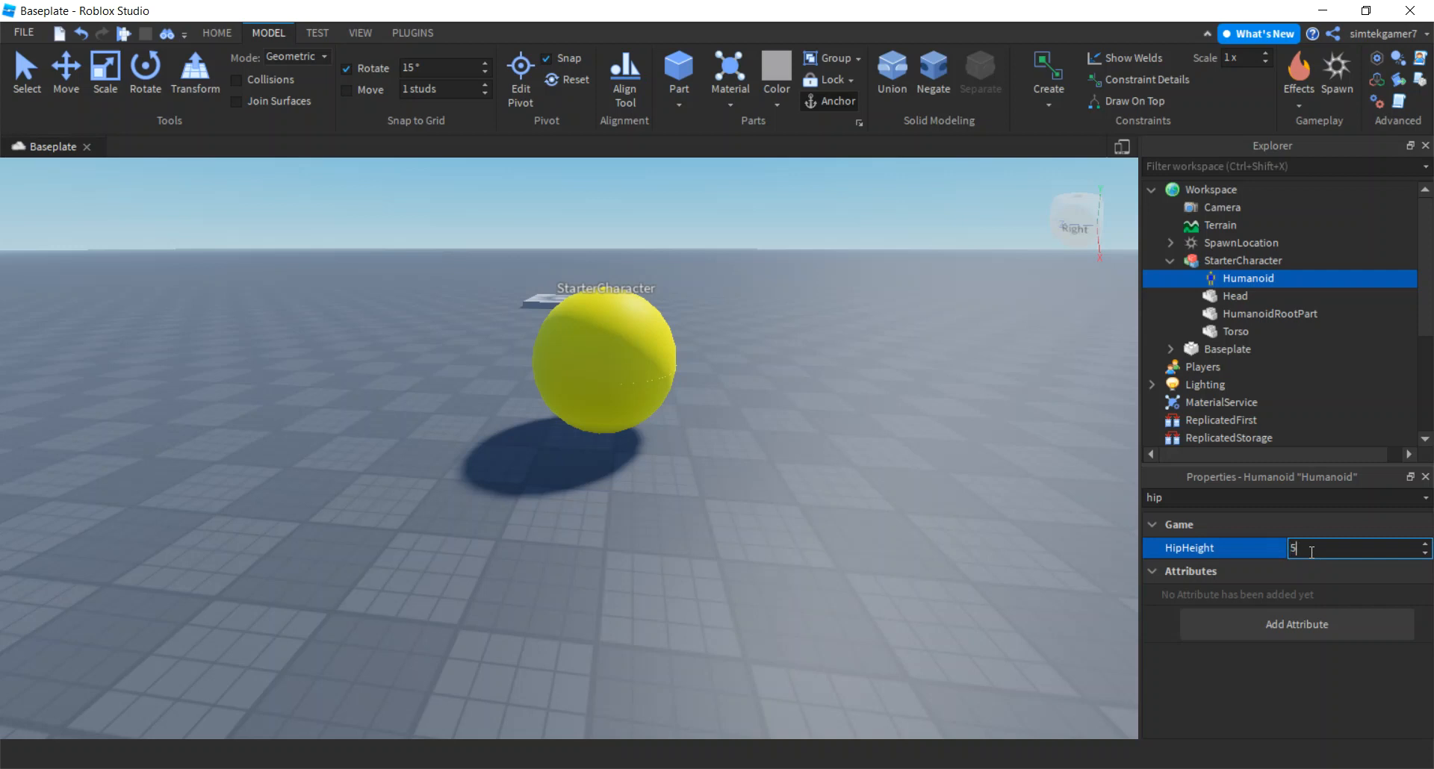
{"action": "key", "text": "Return"}
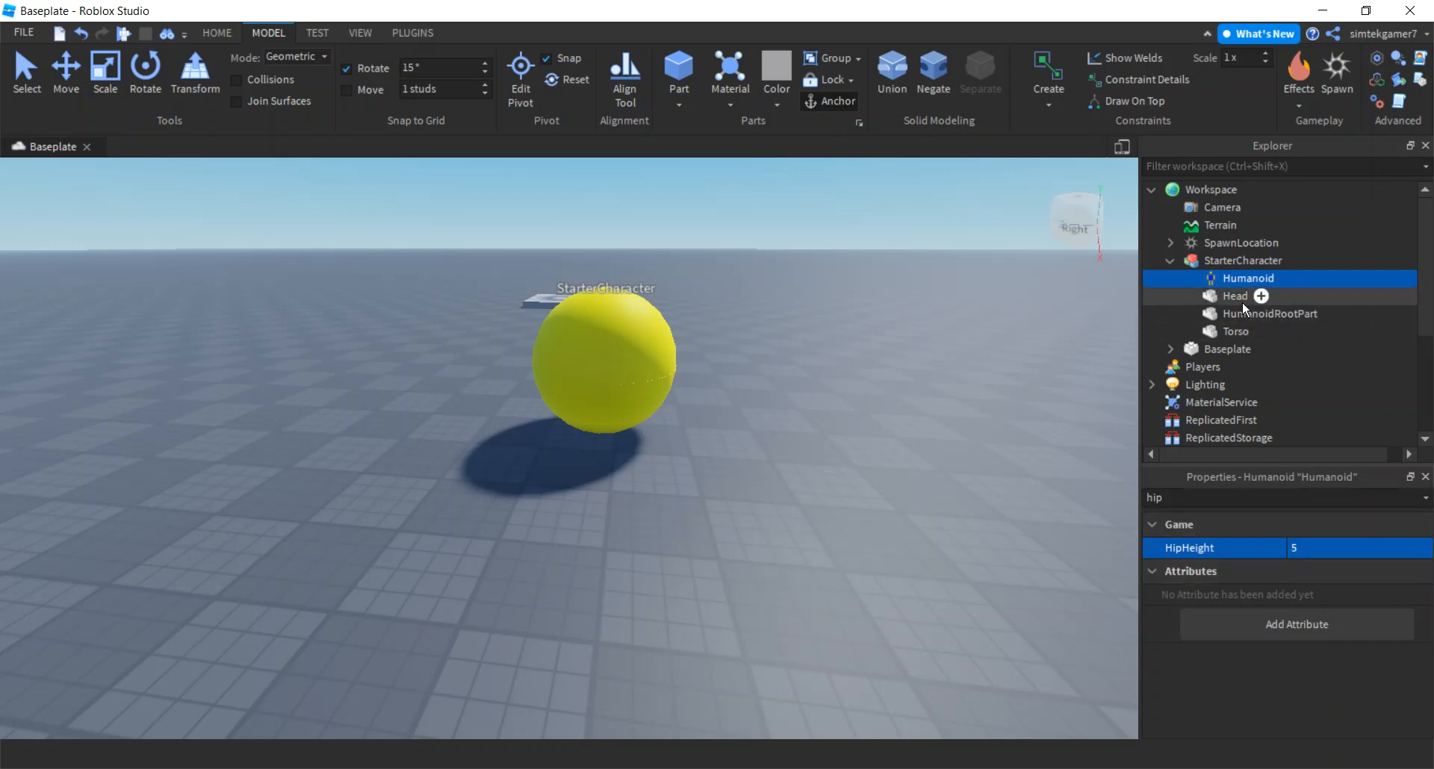
Step: Assign HumanoidRootPart as the PrimaryPart of the StarterCharacter model
{"action": "left_click", "coordinate": [1242, 263]}
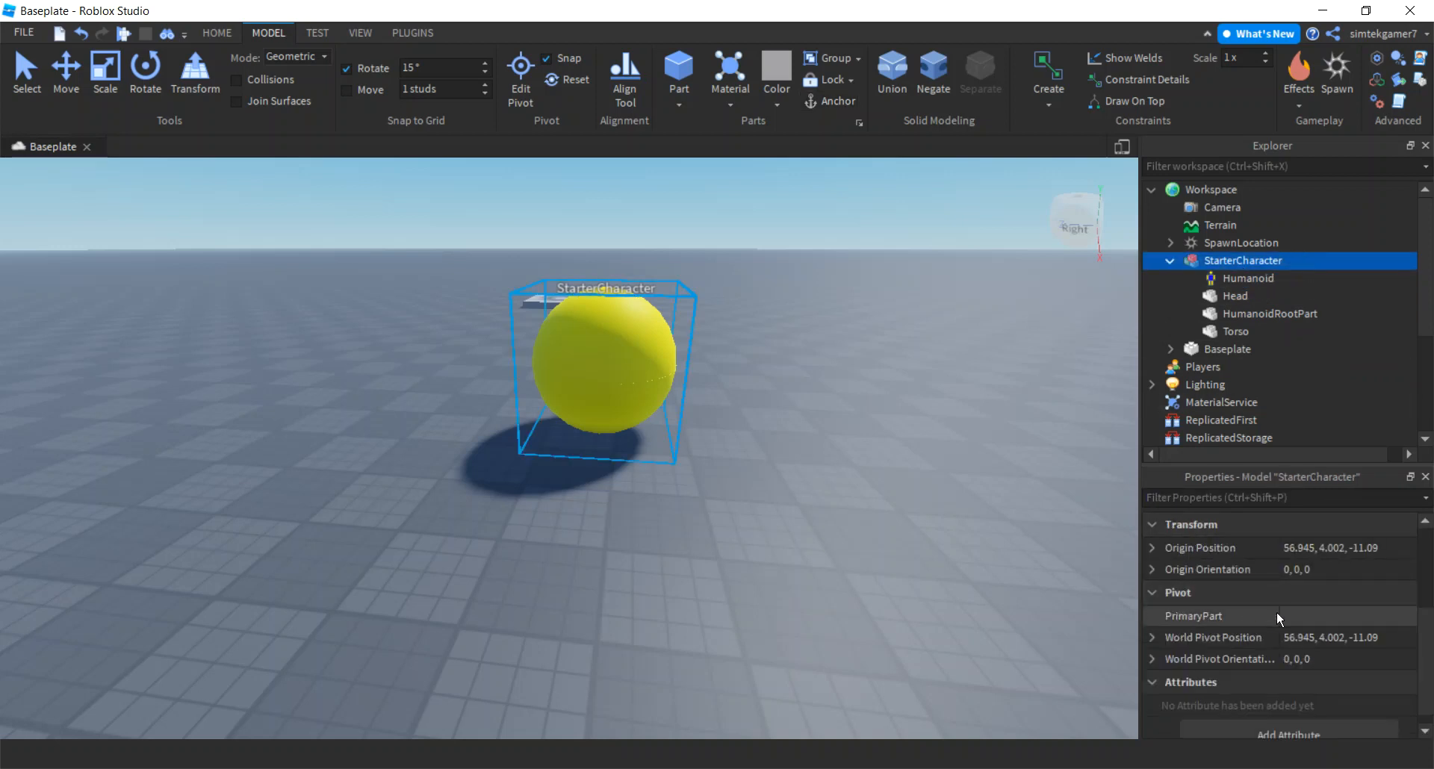
{"action": "left_click", "coordinate": [1327, 622]}
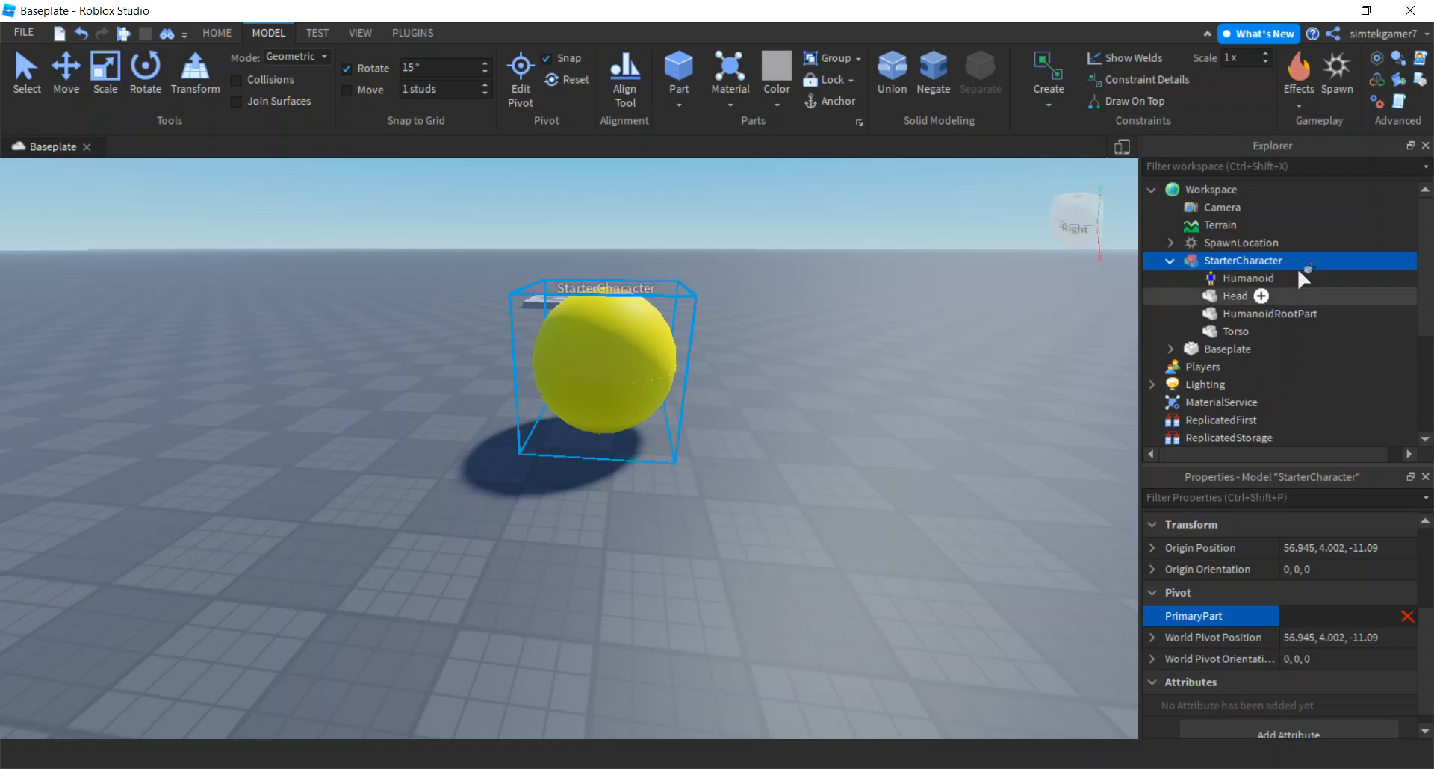
{"action": "left_click", "coordinate": [1280, 313]}
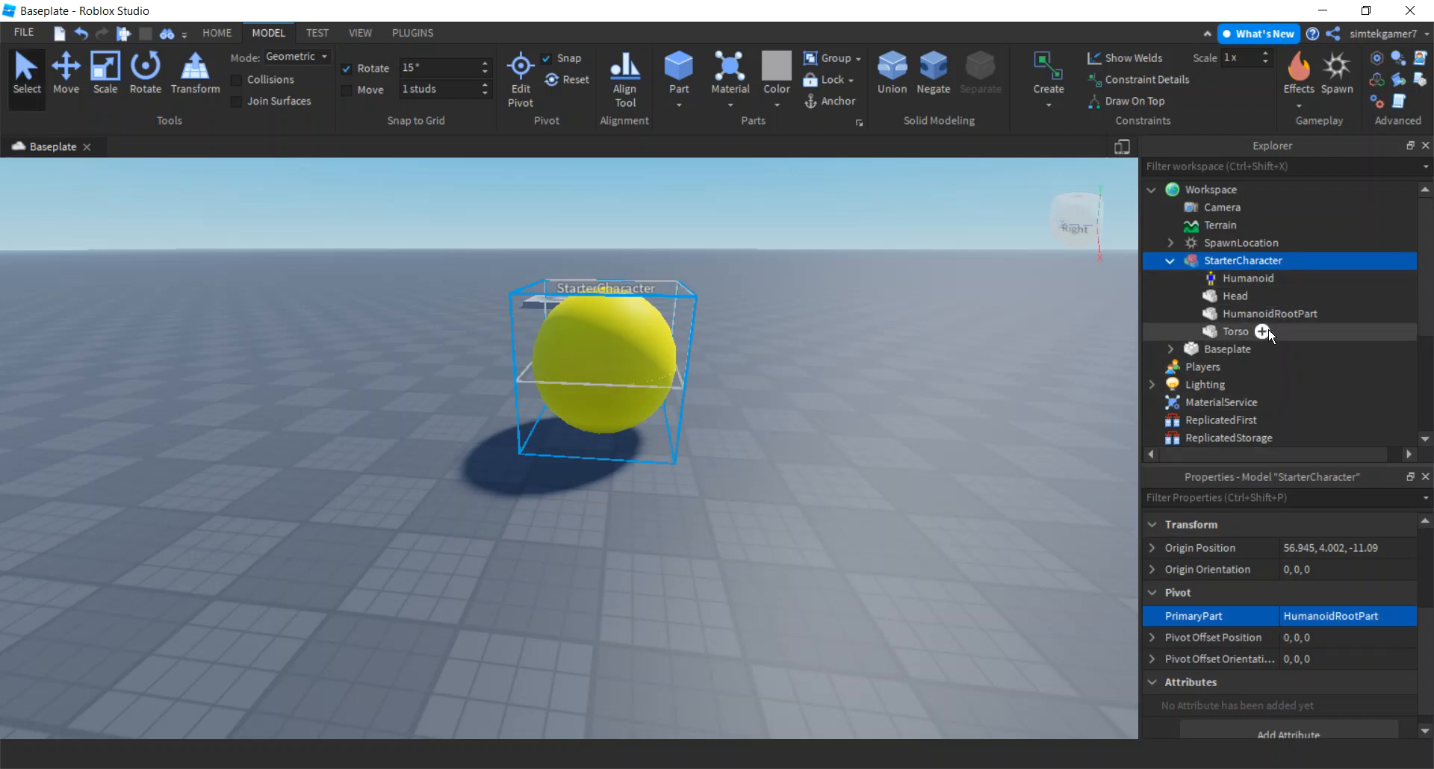
Step: Set the Transparency of HumanoidRootPart to 1
{"action": "left_click", "coordinate": [1275, 316]}
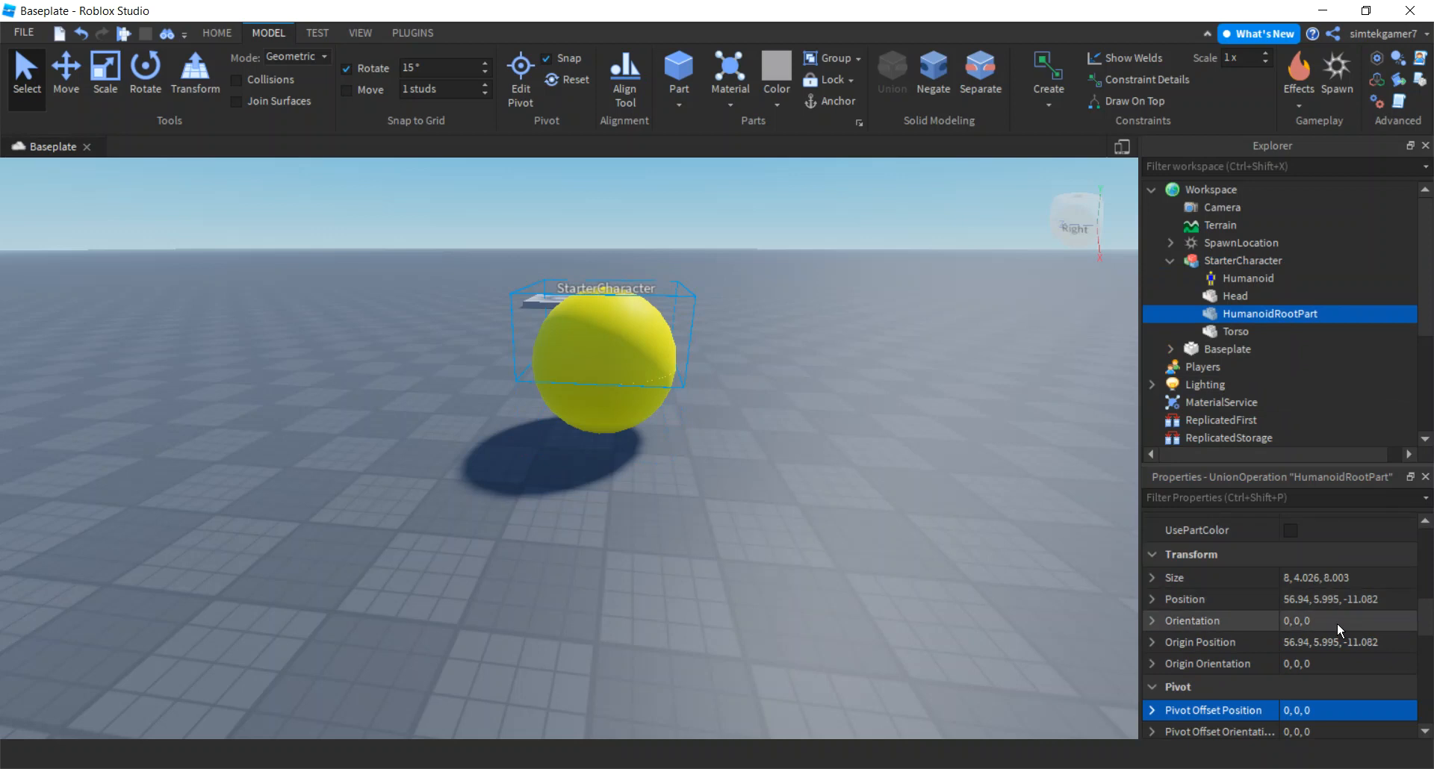
{"action": "scroll", "coordinate": [1336, 621], "scroll_direction": "down", "scroll_amount": 5}
{"action": "scroll", "coordinate": [1337, 621], "scroll_direction": "up", "scroll_amount": 3}
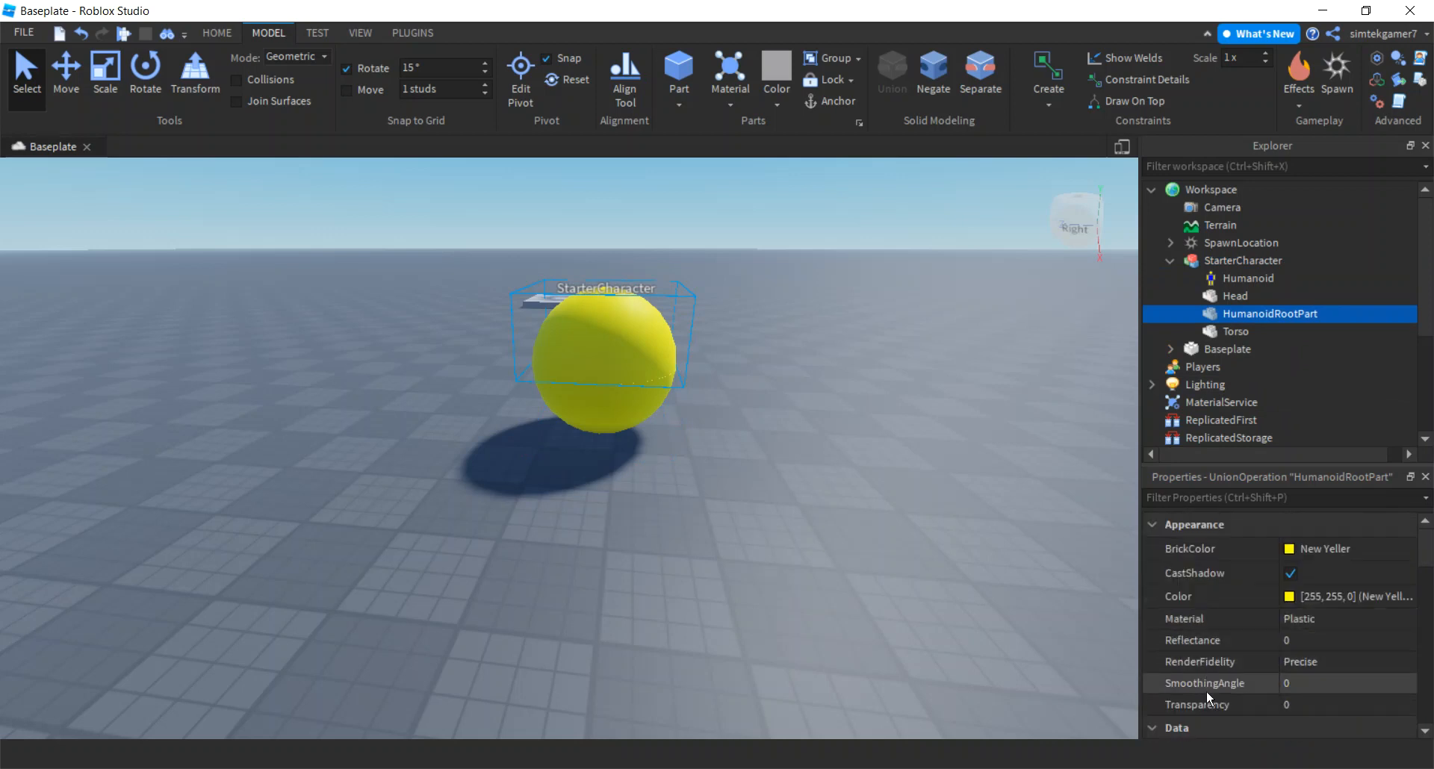
{"action": "left_click", "coordinate": [1333, 707]}
{"action": "type", "text": "1"}
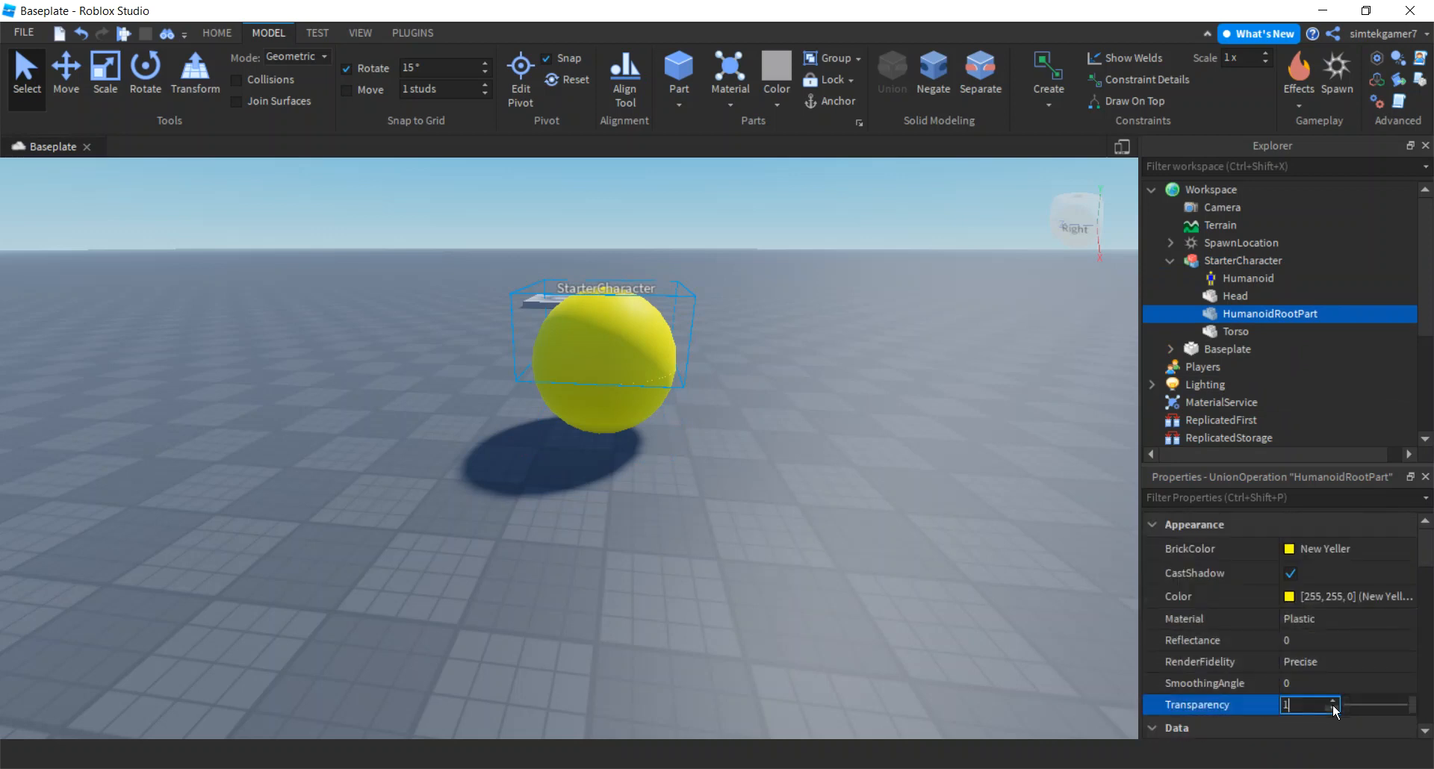
{"action": "key", "text": "Return"}
{"action": "right_click_drag", "start_coordinate": [1049, 597], "coordinate": [1009, 563]}
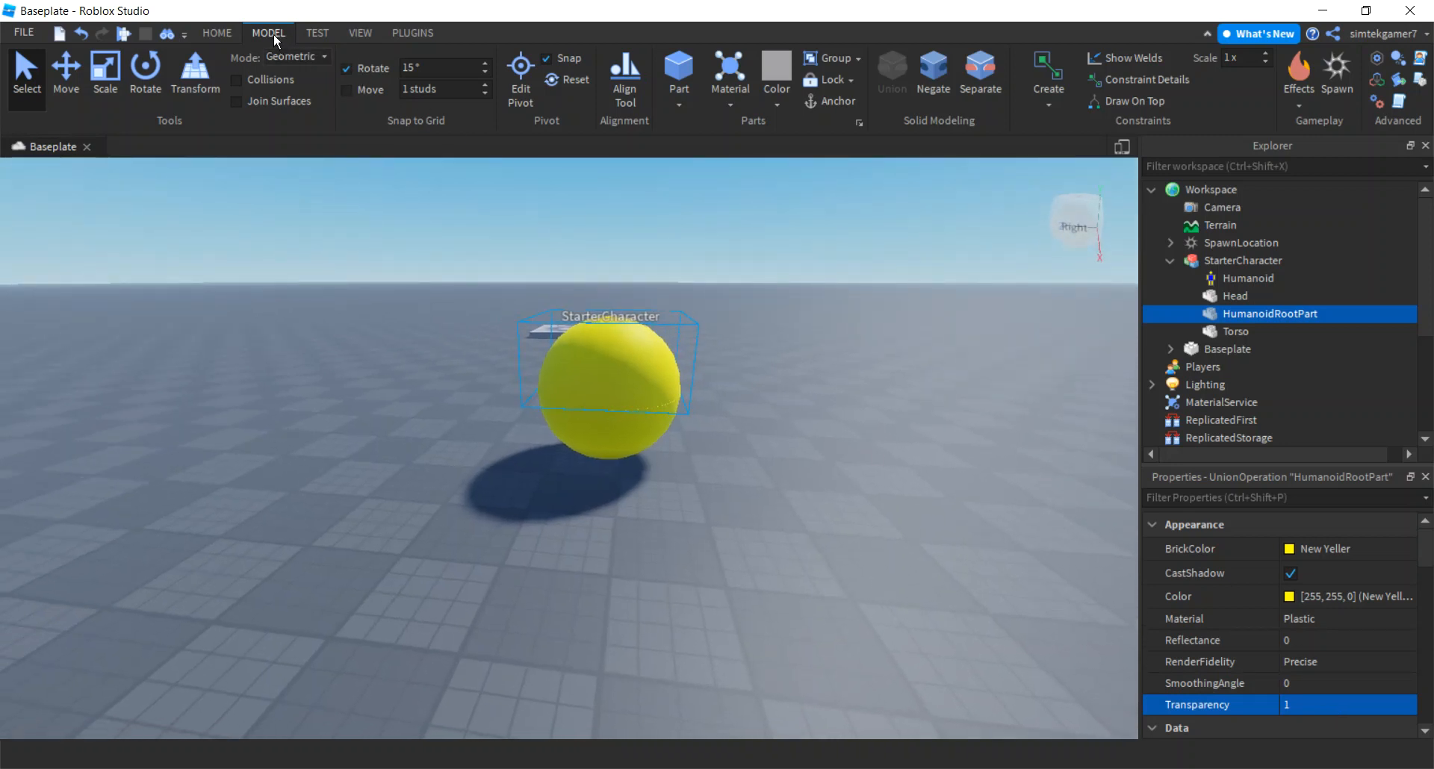
Step: Start RigEdit Lite and create a joint from HumanoidRootPart to Torso
{"action": "left_click", "coordinate": [410, 34]}
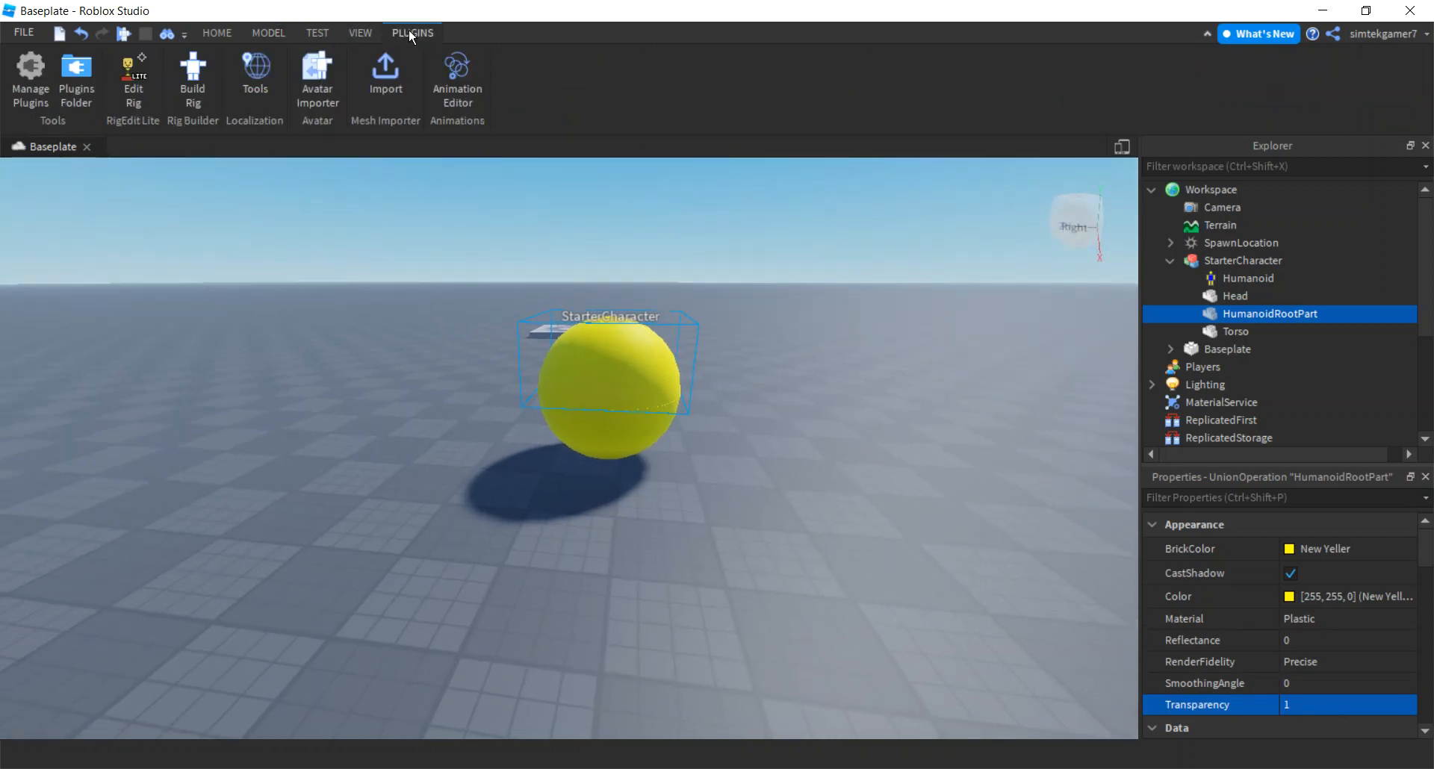
{"action": "left_click", "coordinate": [133, 86]}
{"action": "right_click_drag", "start_coordinate": [755, 362], "coordinate": [764, 362]}
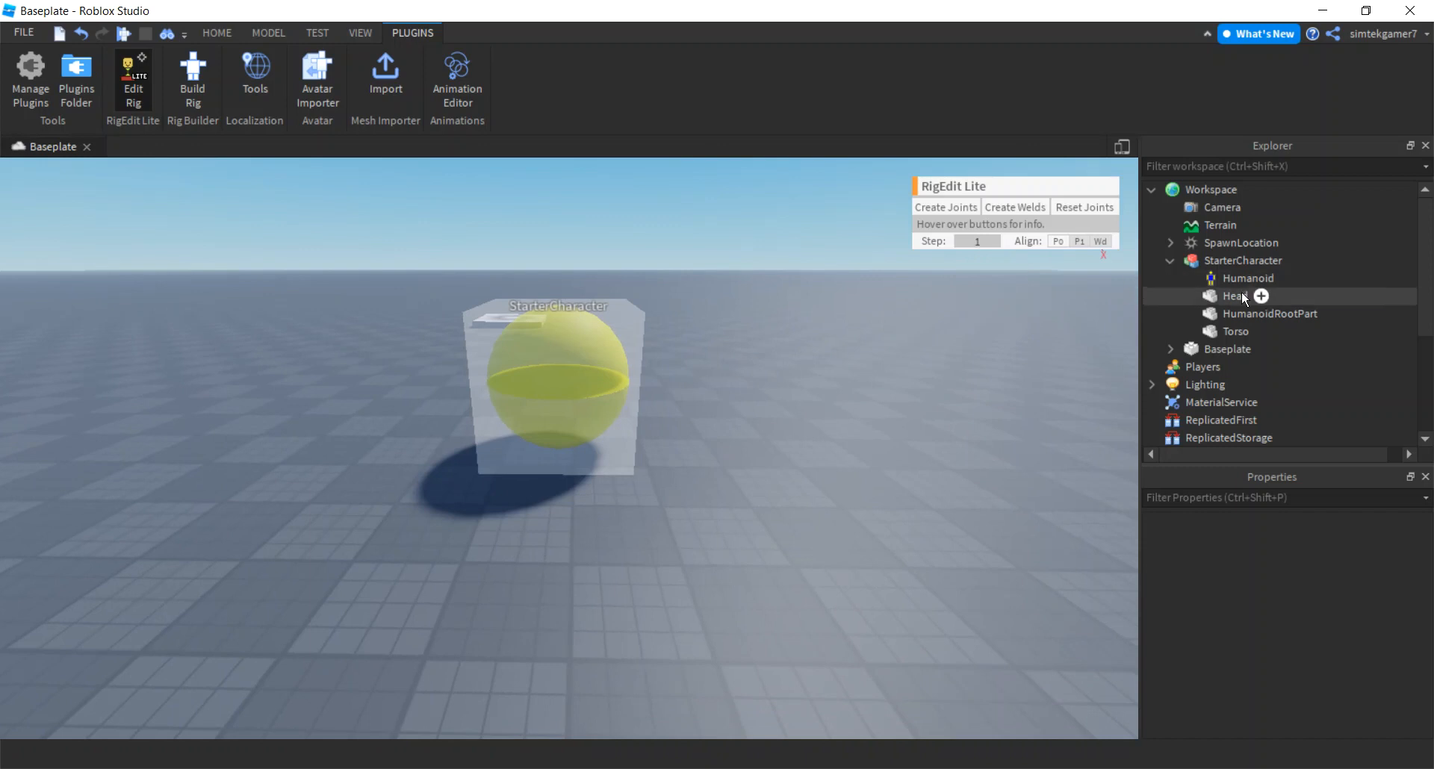
{"action": "left_click", "coordinate": [1244, 314]}
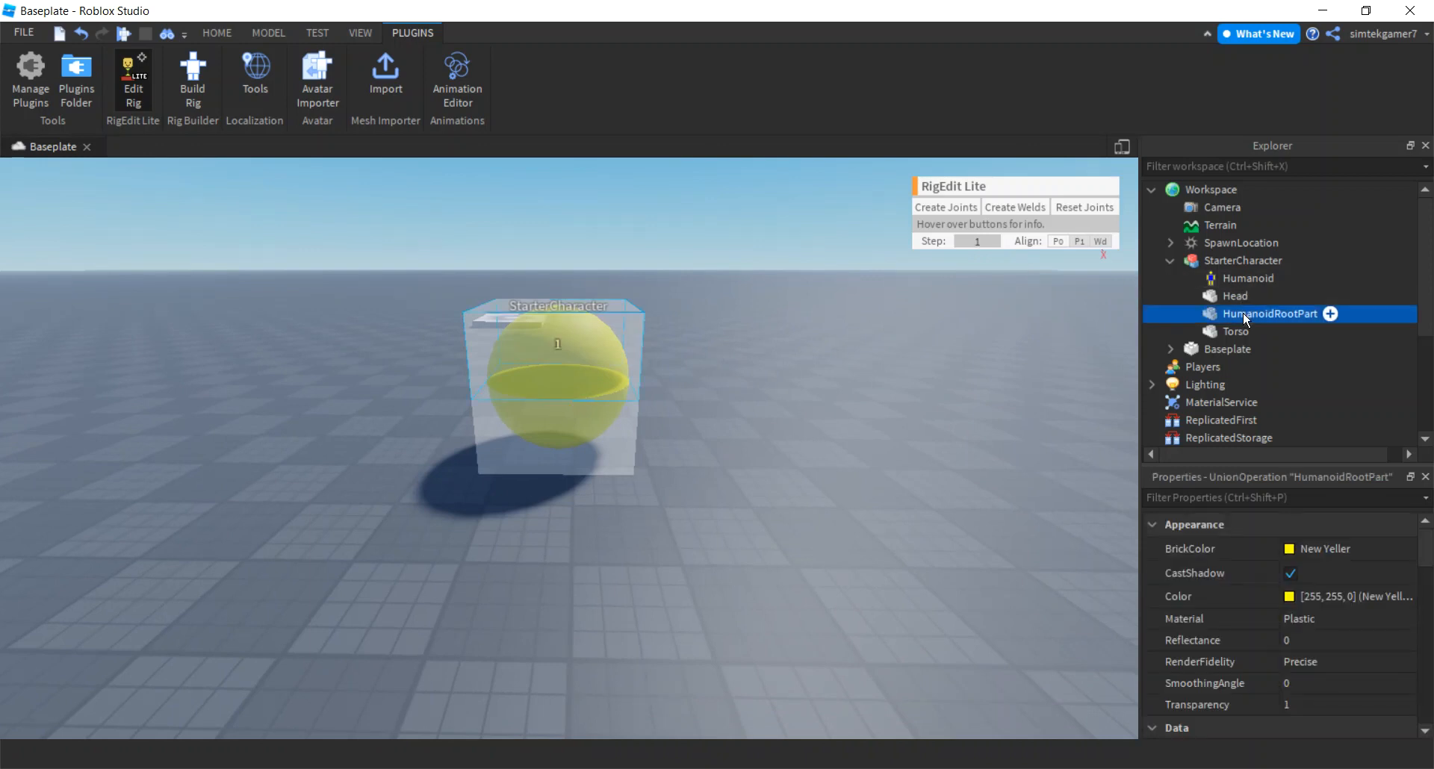
{"action": "left_click", "coordinate": [1235, 331], "text": "ctrl"}
{"action": "left_click", "coordinate": [955, 213]}
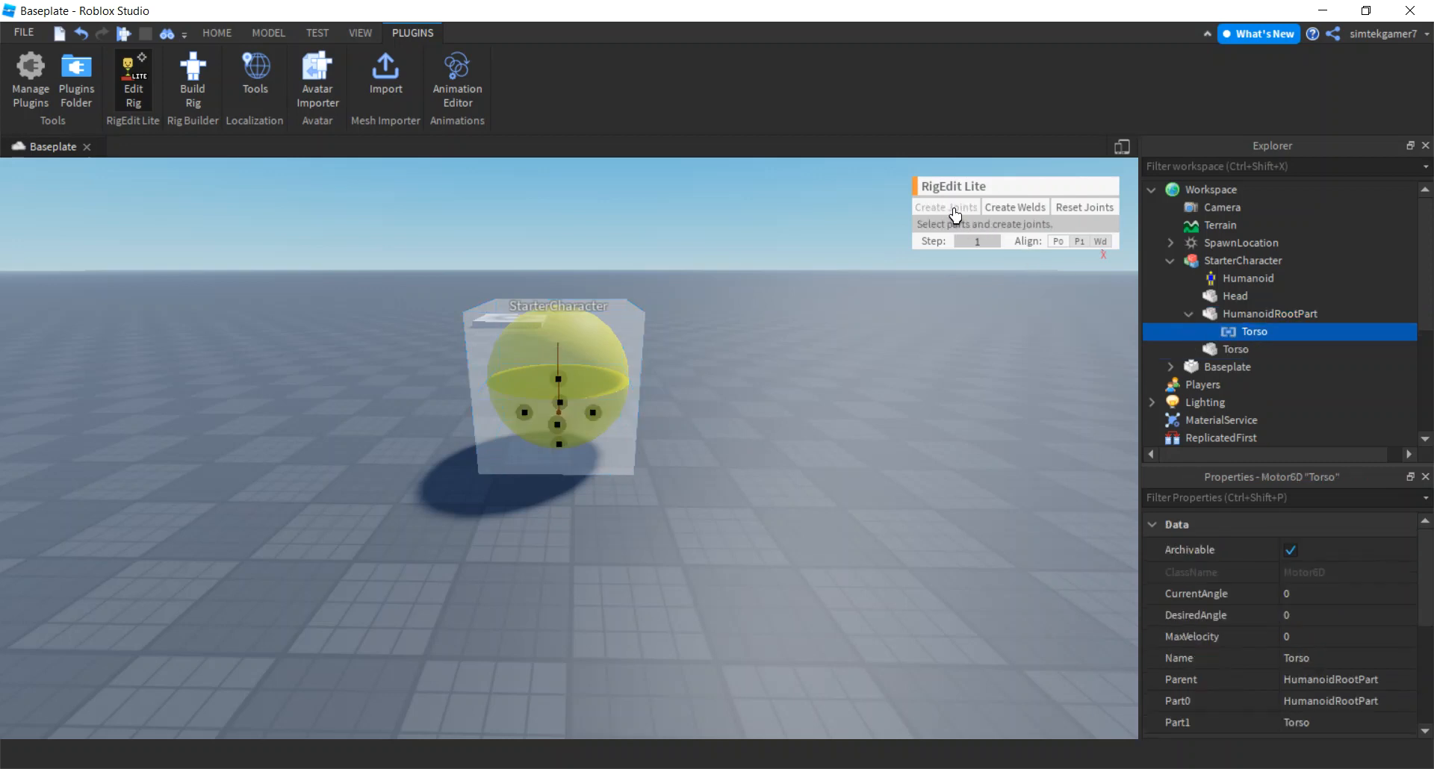
Step: Create a joint from Torso to Head with RigEdit Lite
{"action": "left_click", "coordinate": [1226, 344]}
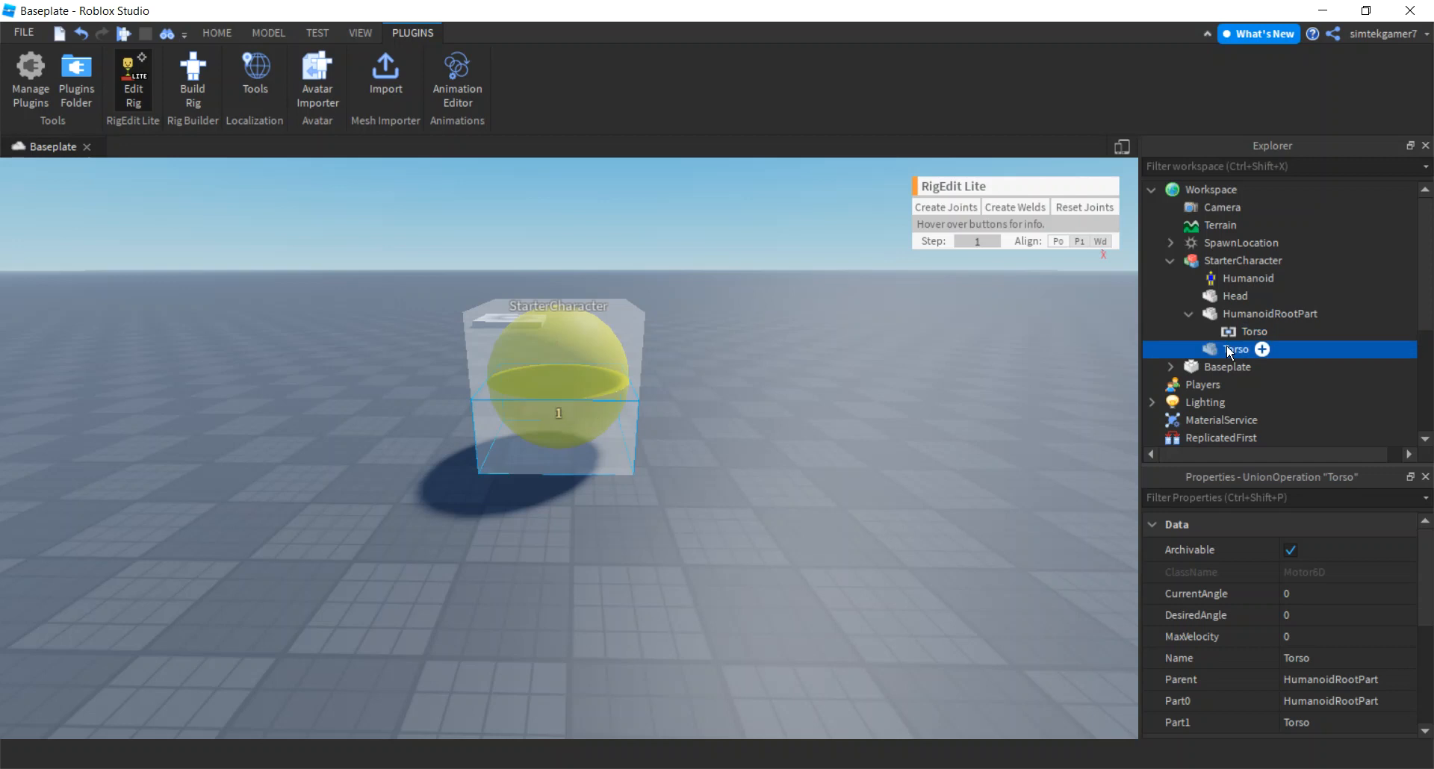
{"action": "left_click", "coordinate": [1232, 297], "text": "ctrl"}
{"action": "left_click", "coordinate": [941, 216]}
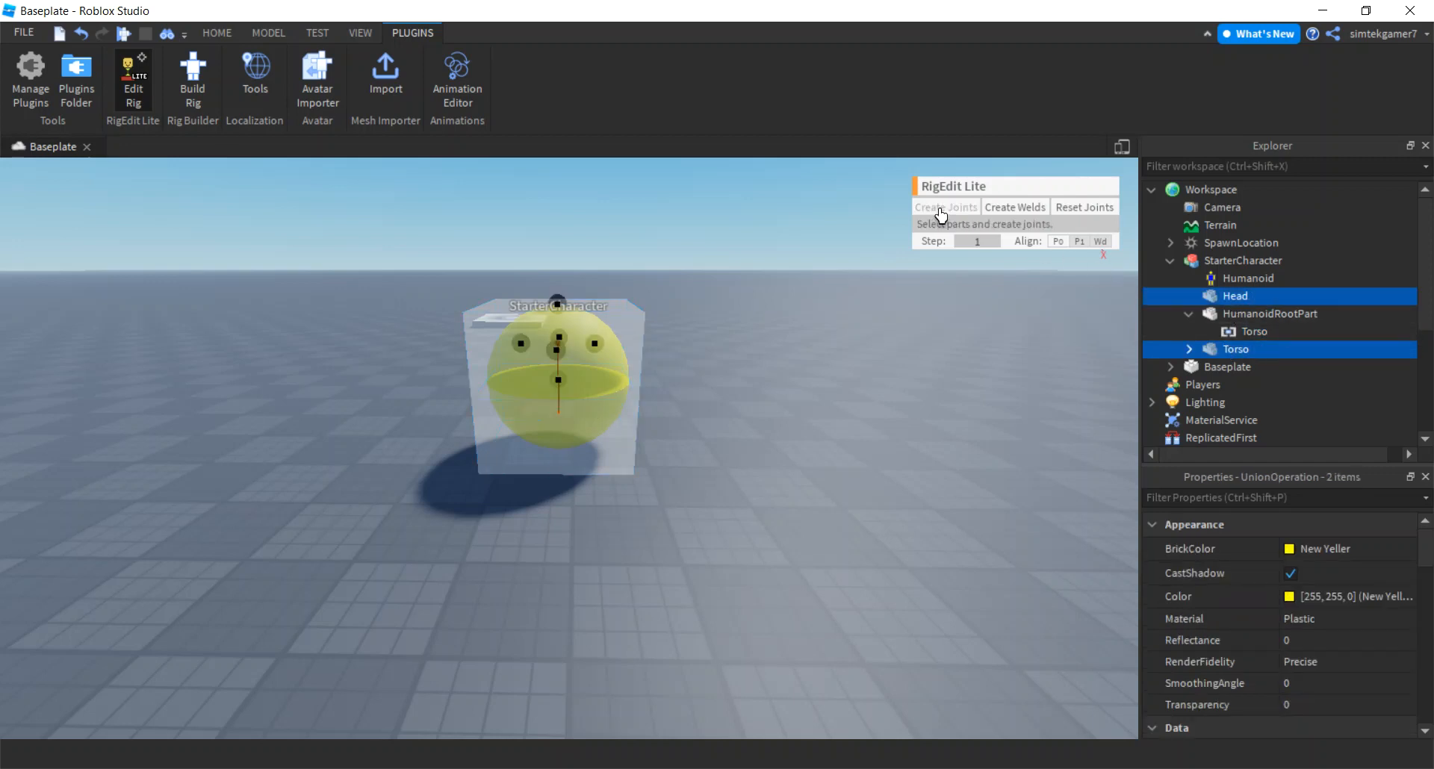
Step: Set the RigEdit step to 1 and lower the Head joint to the seam between the two half-spheres
{"action": "right_click_drag", "start_coordinate": [835, 373], "coordinate": [832, 377]}
{"action": "scroll", "coordinate": [832, 378], "scroll_direction": "up", "scroll_amount": 2}
{"action": "key", "text": "a"}
{"action": "key", "text": "d"}
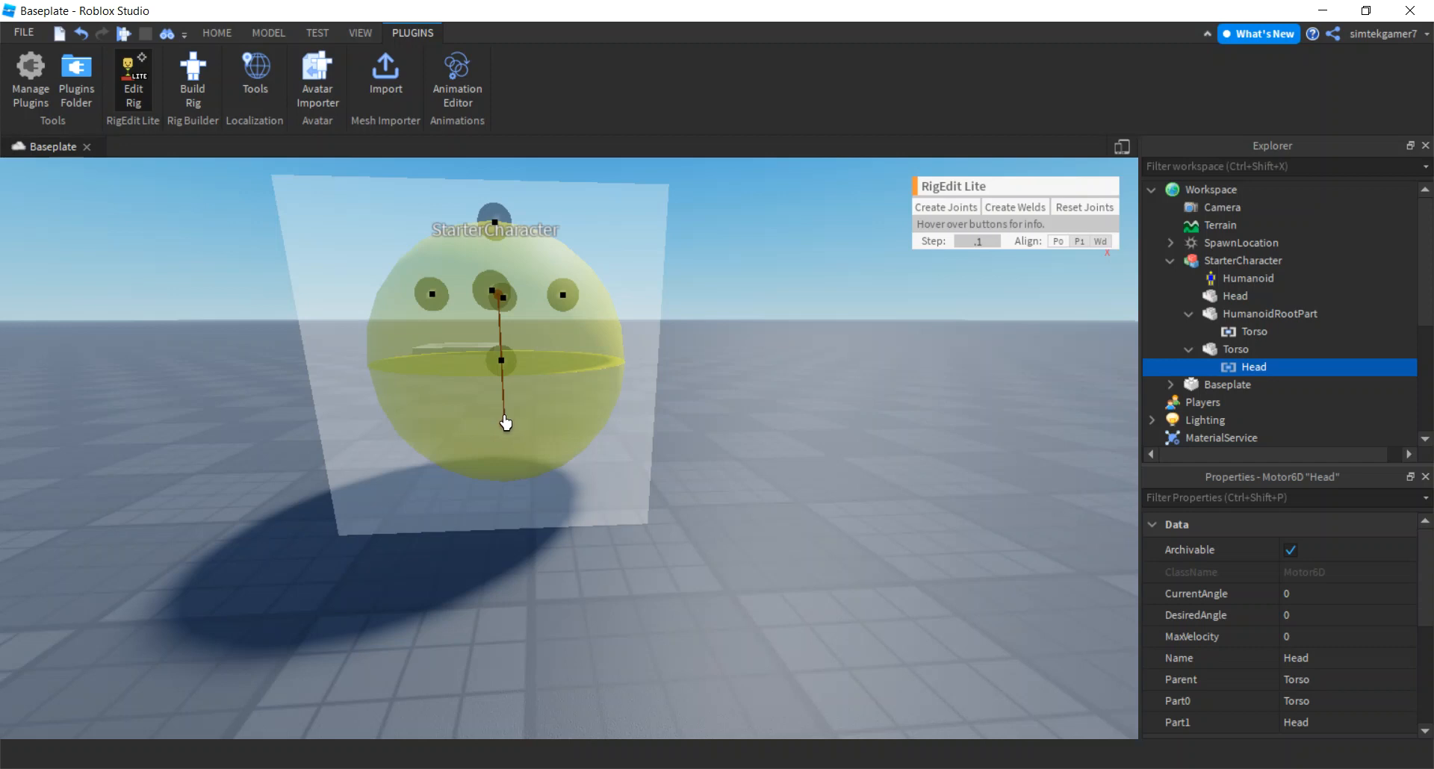
{"action": "left_click", "coordinate": [988, 243]}
{"action": "type", "text": "1"}
{"action": "key", "text": "Return"}
{"action": "left_click_drag", "start_coordinate": [515, 370], "coordinate": [516, 437]}
Step: Shift the Head joint one step along the seam toward the back of the sphere
{"action": "key", "text": "w"}
{"action": "right_click_drag", "start_coordinate": [707, 557], "coordinate": [706, 558]}
{"action": "key", "text": "s"}
{"action": "key", "text": "a"}
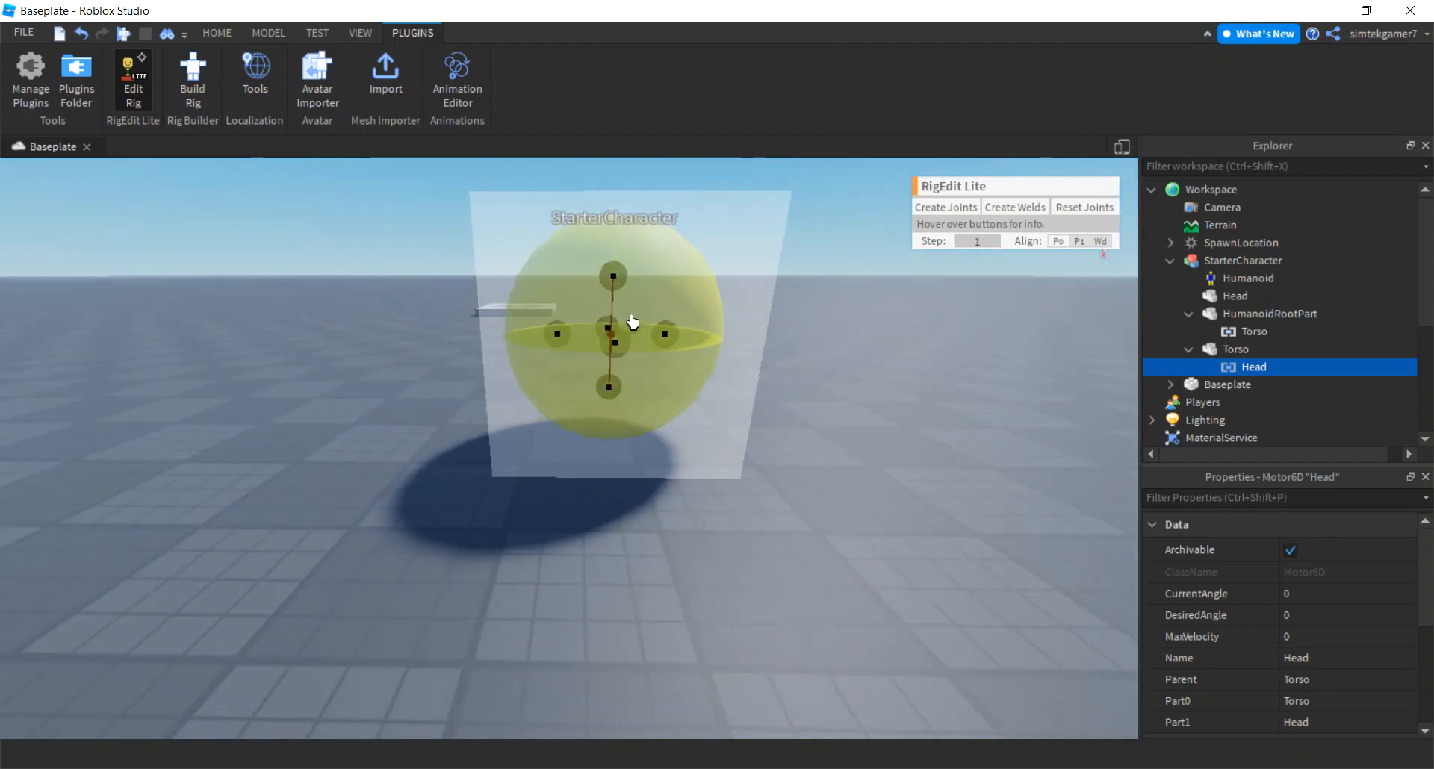
{"action": "left_click_drag", "start_coordinate": [668, 333], "coordinate": [666, 333]}
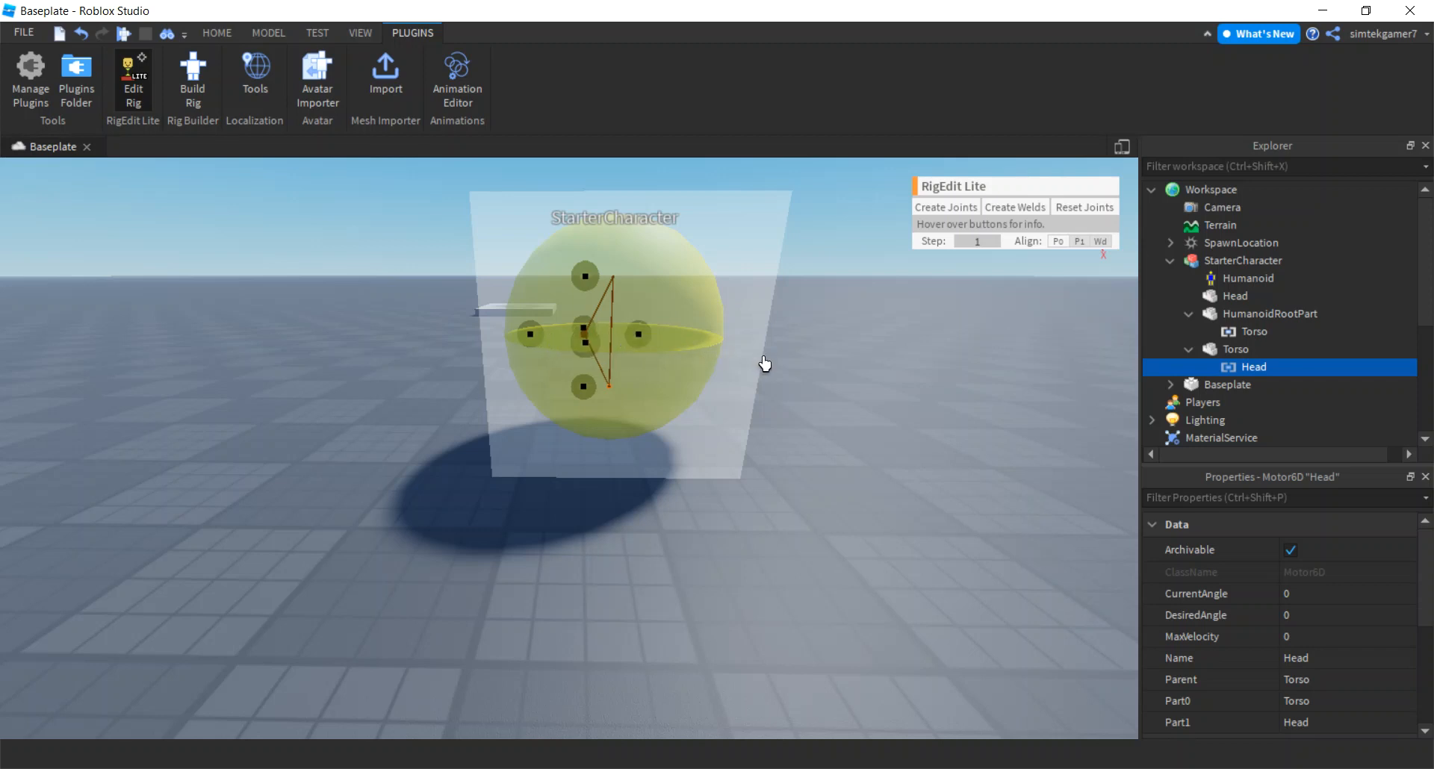
Step: Create an animation named Chomp for the StarterCharacter rig in the Animation Editor
{"action": "left_click", "coordinate": [457, 75]}
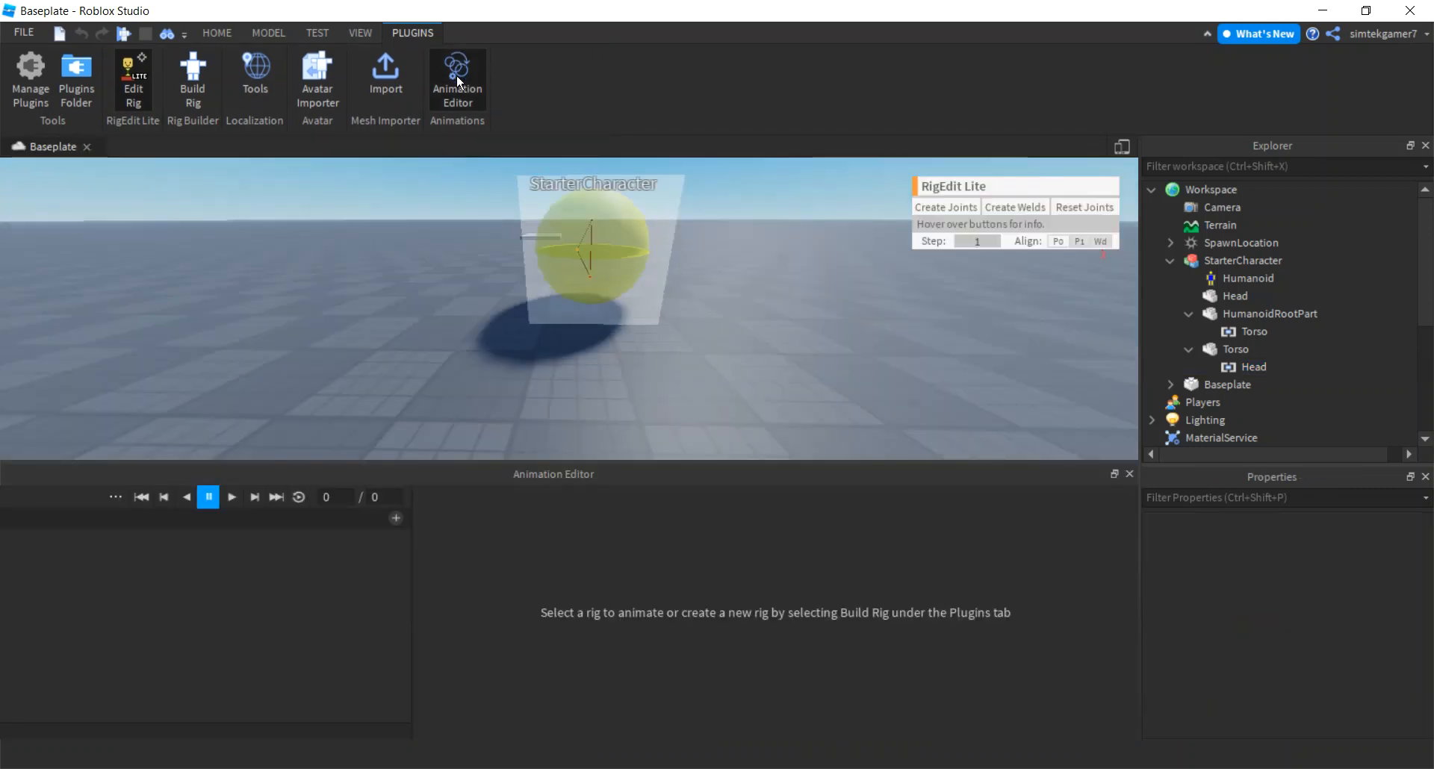
{"action": "left_click", "coordinate": [629, 234]}
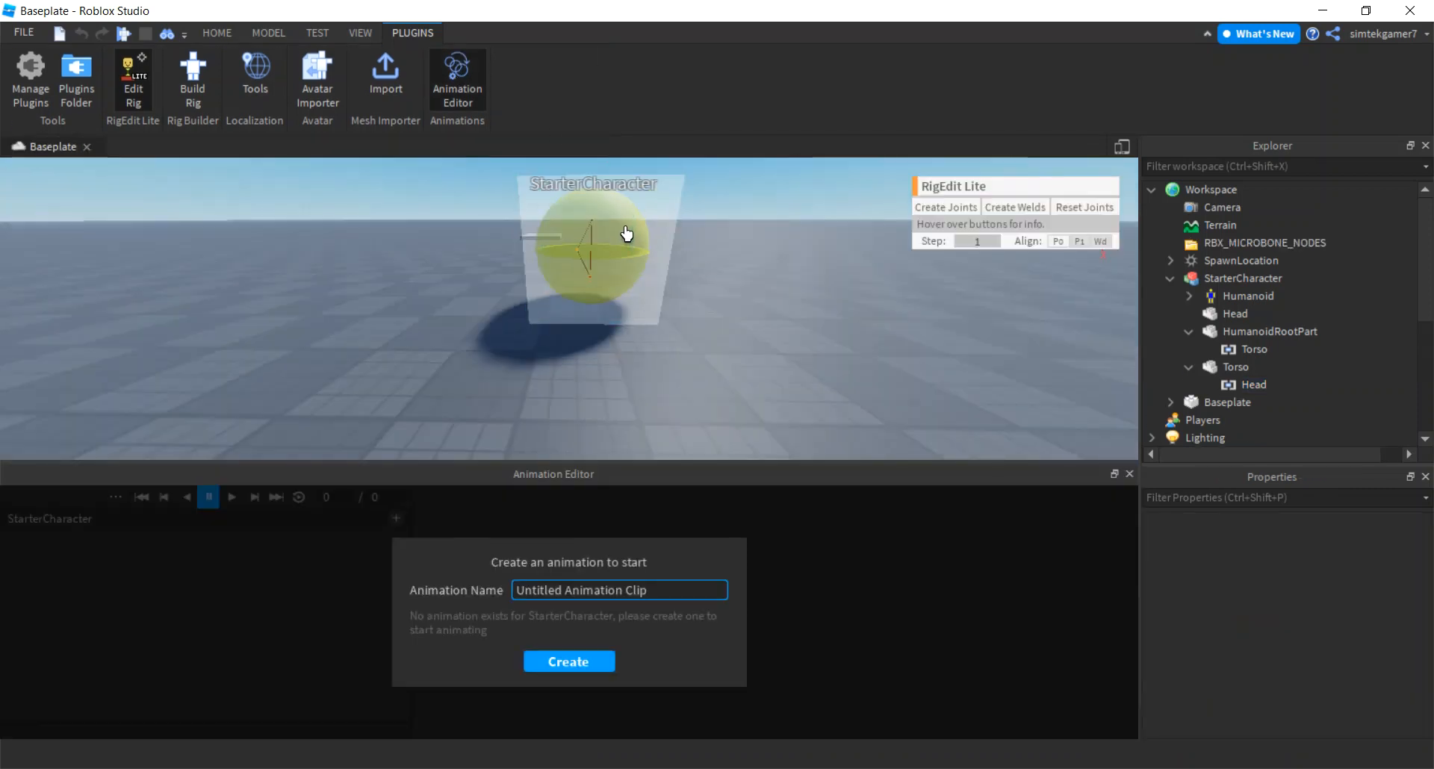
{"action": "left_click_drag", "start_coordinate": [649, 590], "coordinate": [504, 584]}
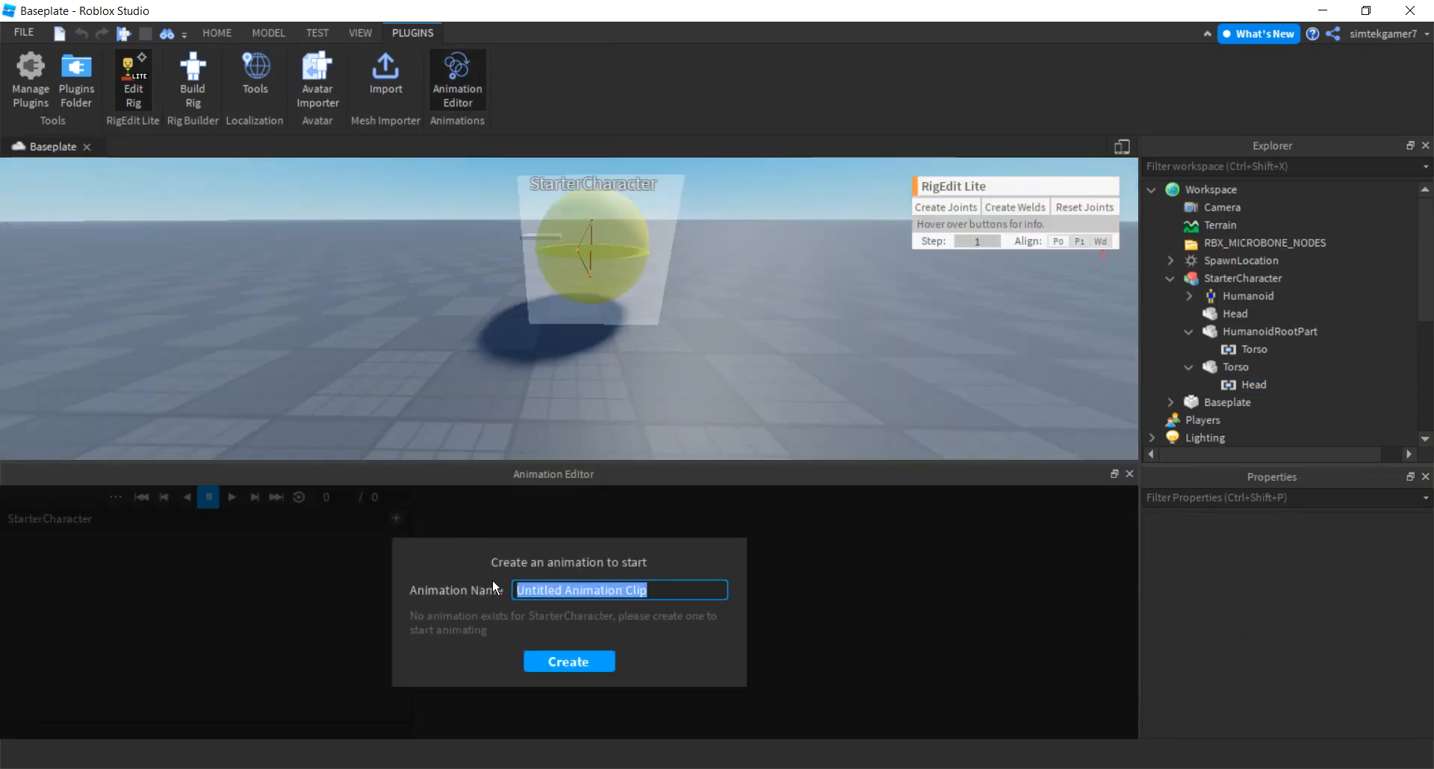
{"action": "type", "text": "Chomp"}
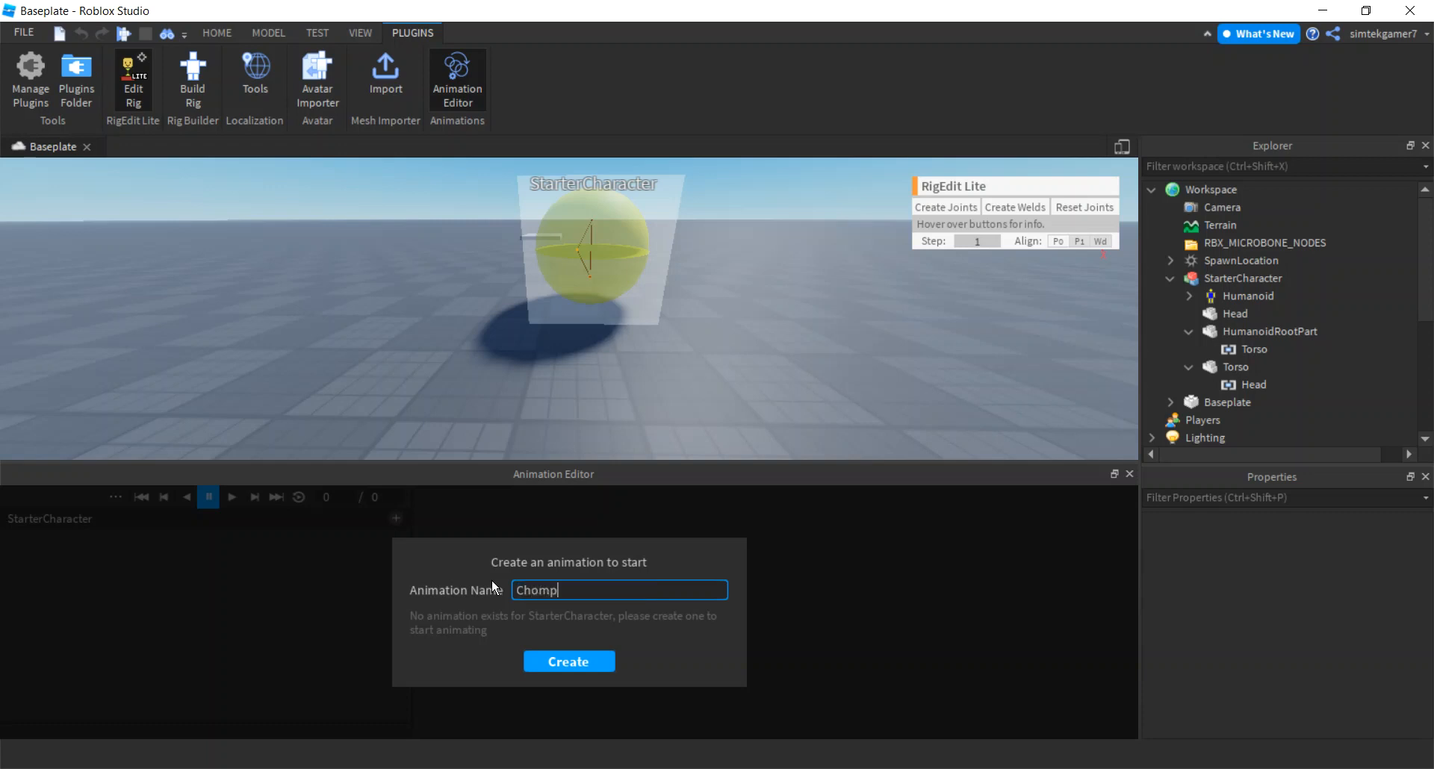
{"action": "left_click", "coordinate": [534, 664]}
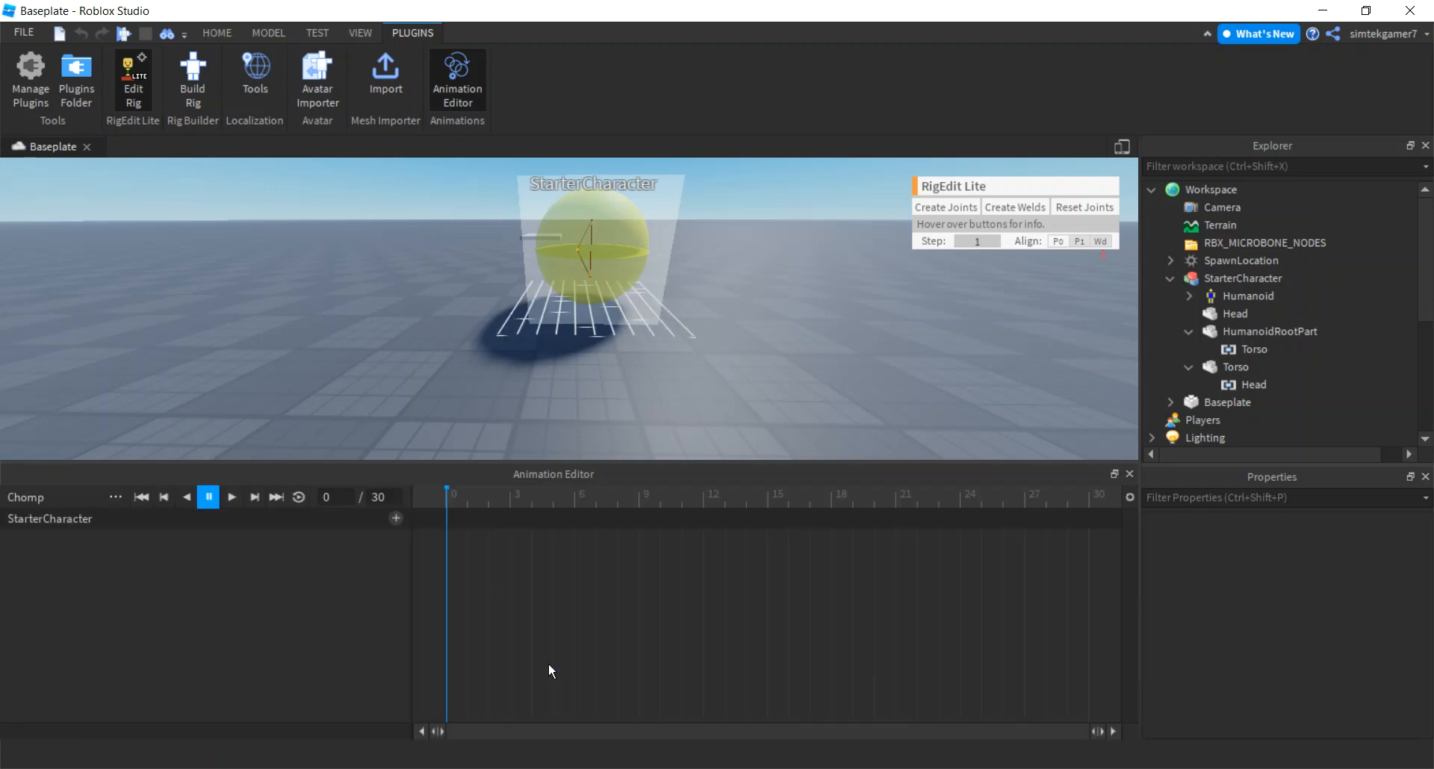
Step: Set the Chomp animation's priority to Movement, save it, and check the saved clip under AnimSaves
{"action": "left_click", "coordinate": [115, 496]}
{"action": "mouse_move", "coordinate": [200, 672]}
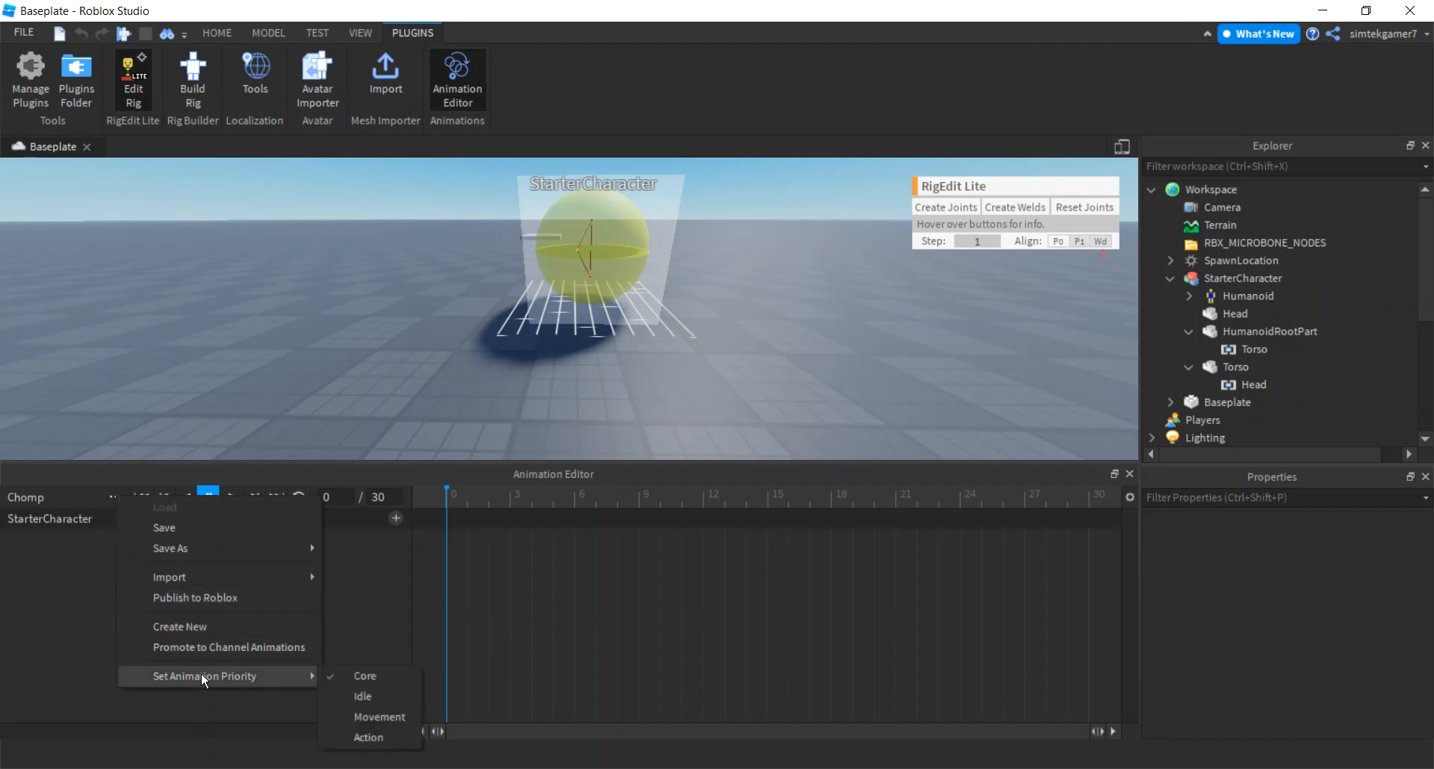
{"action": "left_click", "coordinate": [367, 713]}
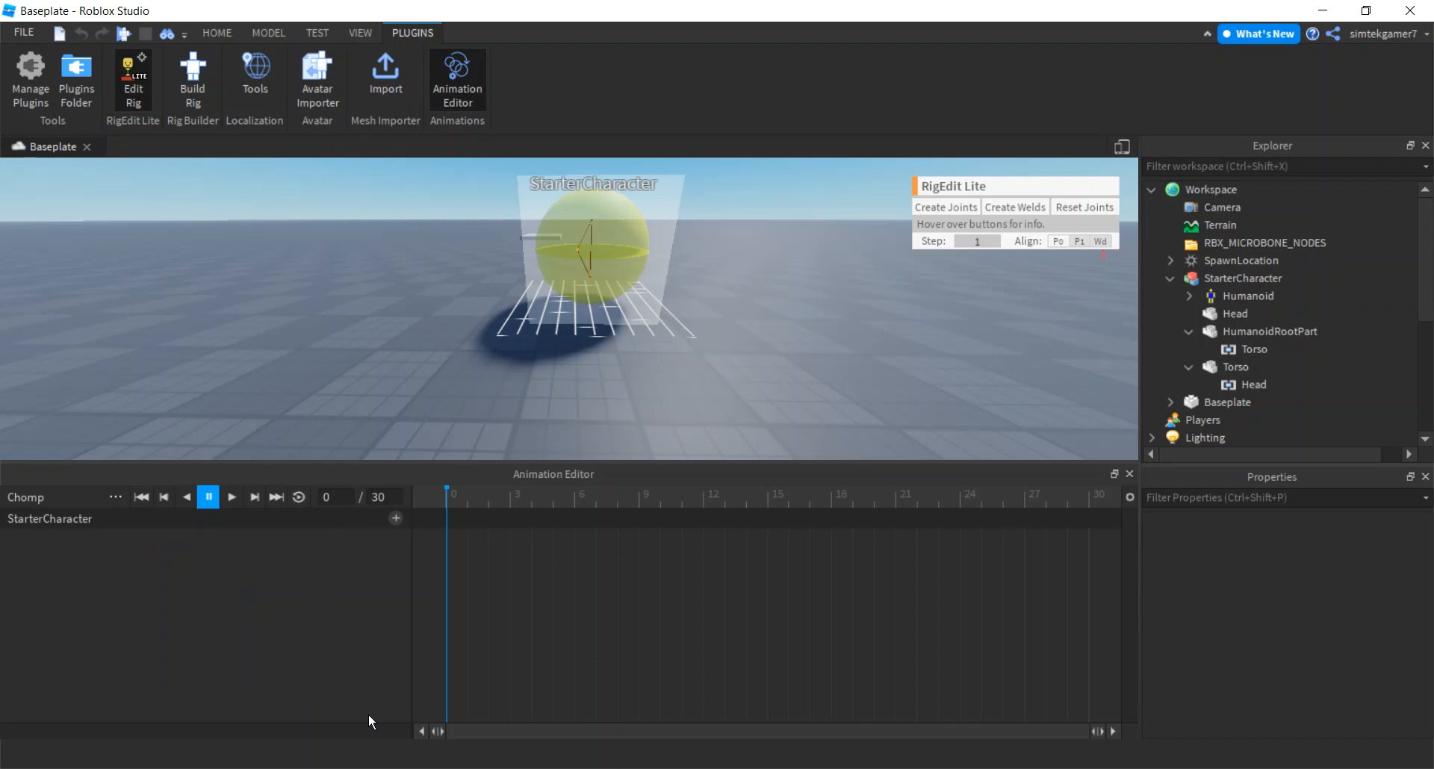
{"action": "left_click", "coordinate": [114, 496]}
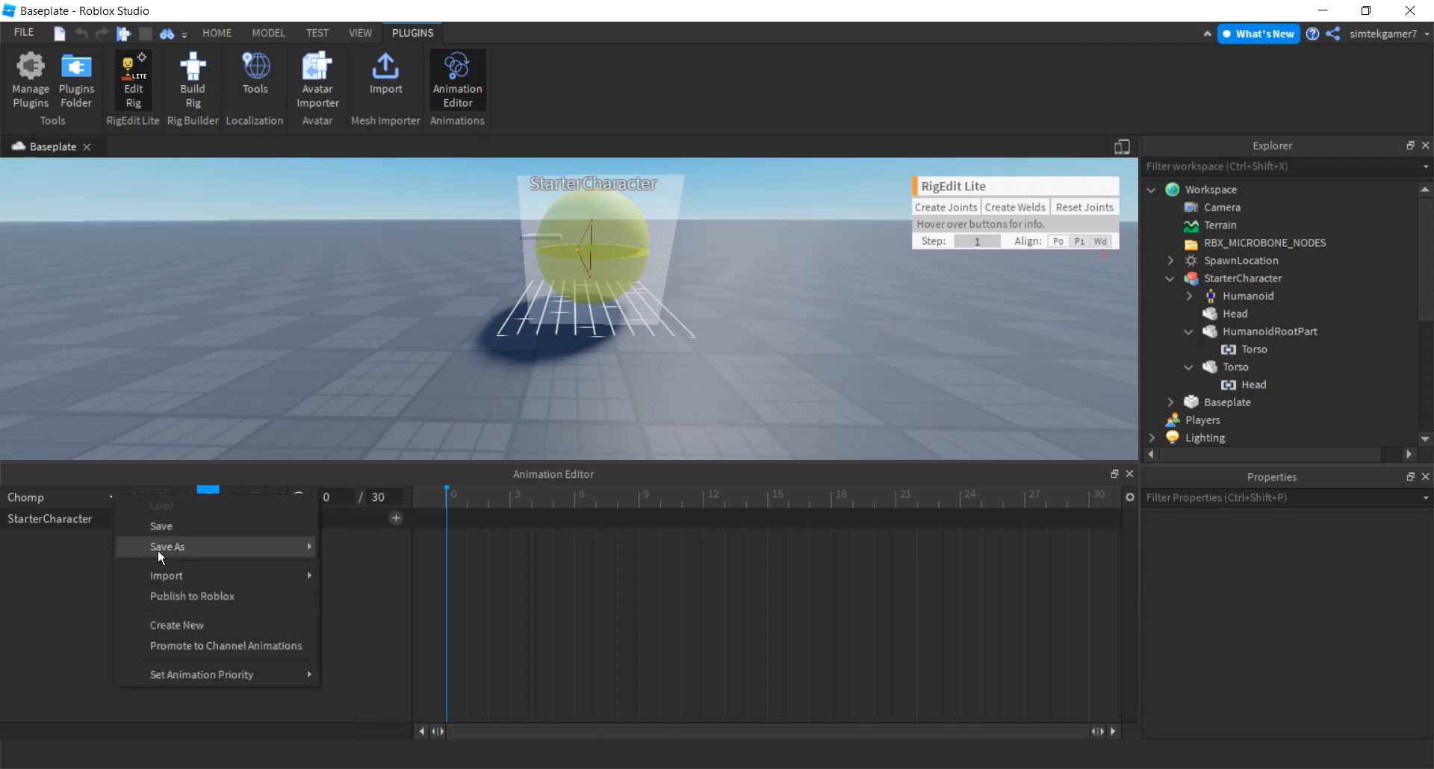
{"action": "left_click", "coordinate": [163, 527]}
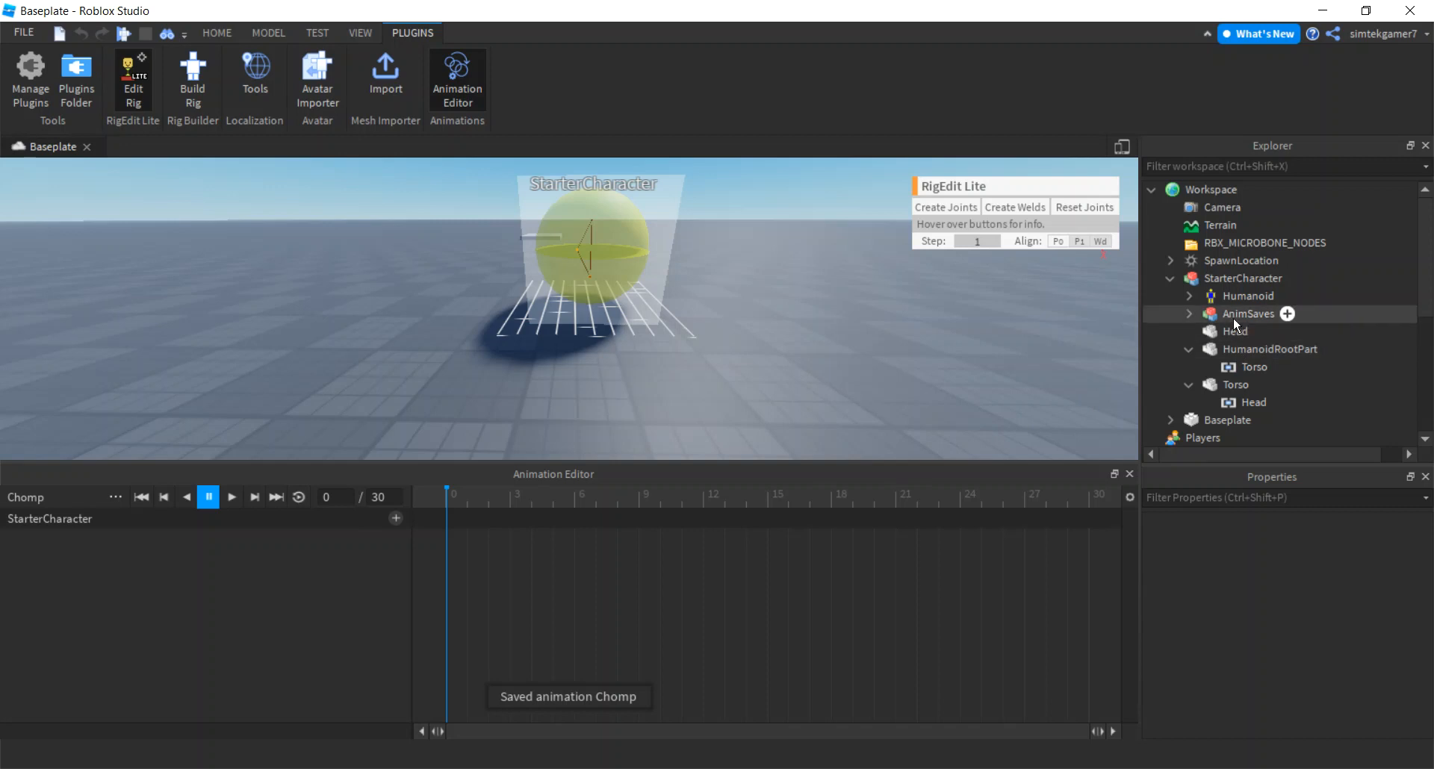
{"action": "left_click", "coordinate": [1190, 313]}
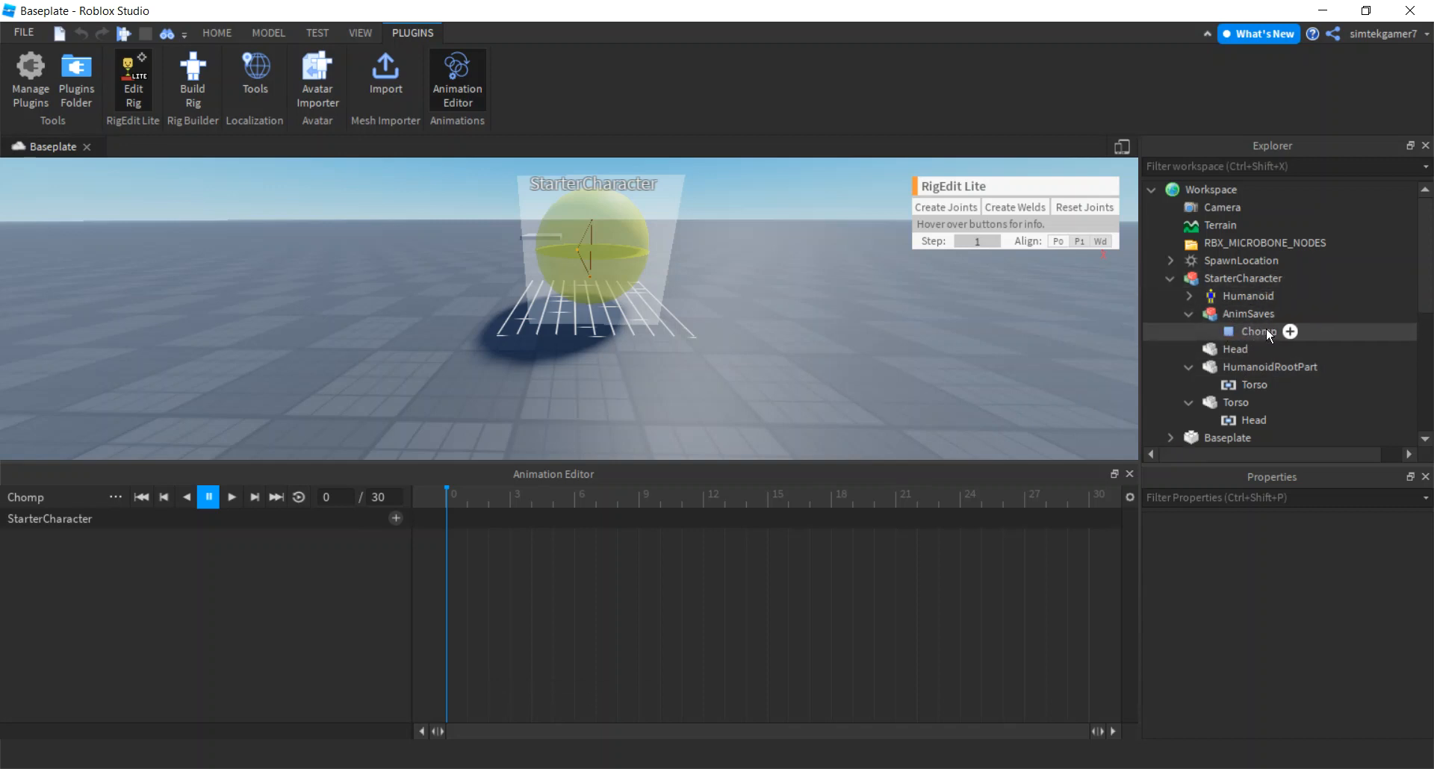
{"action": "left_click", "coordinate": [1189, 314]}
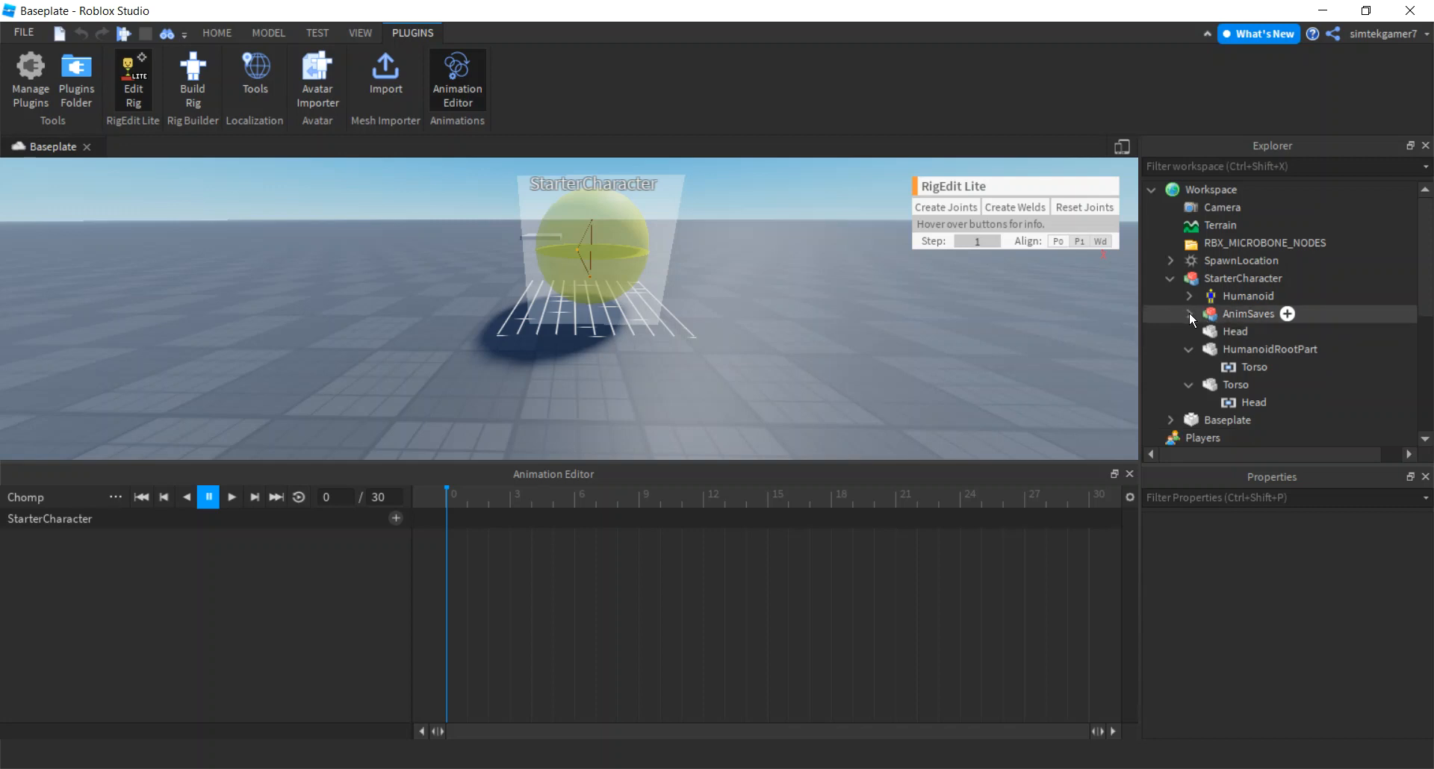
Step: Add starting keyframes for Torso and Head at frame 0 with the mouth closed
{"action": "left_click", "coordinate": [619, 290]}
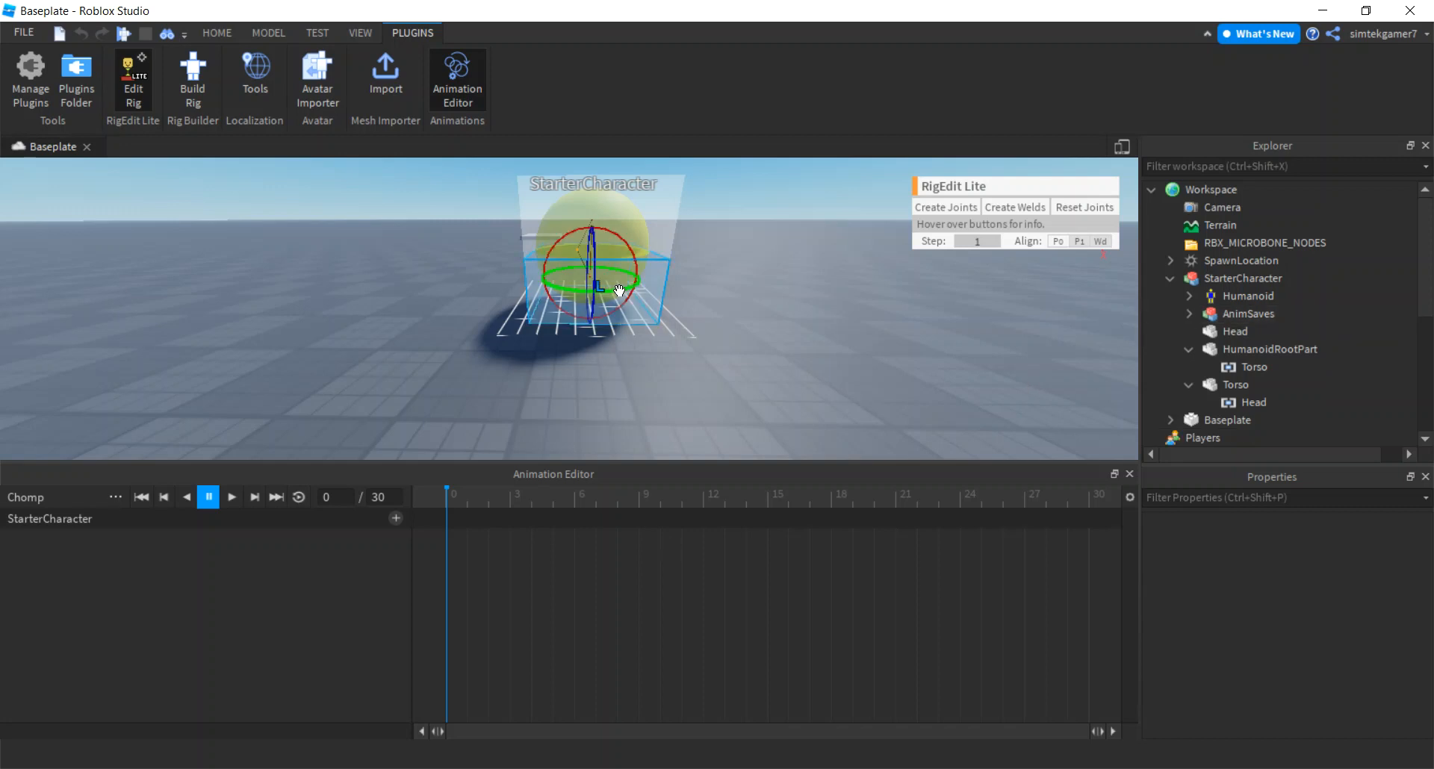
{"action": "left_click_drag", "start_coordinate": [582, 329], "coordinate": [620, 241]}
{"action": "left_click", "coordinate": [626, 217]}
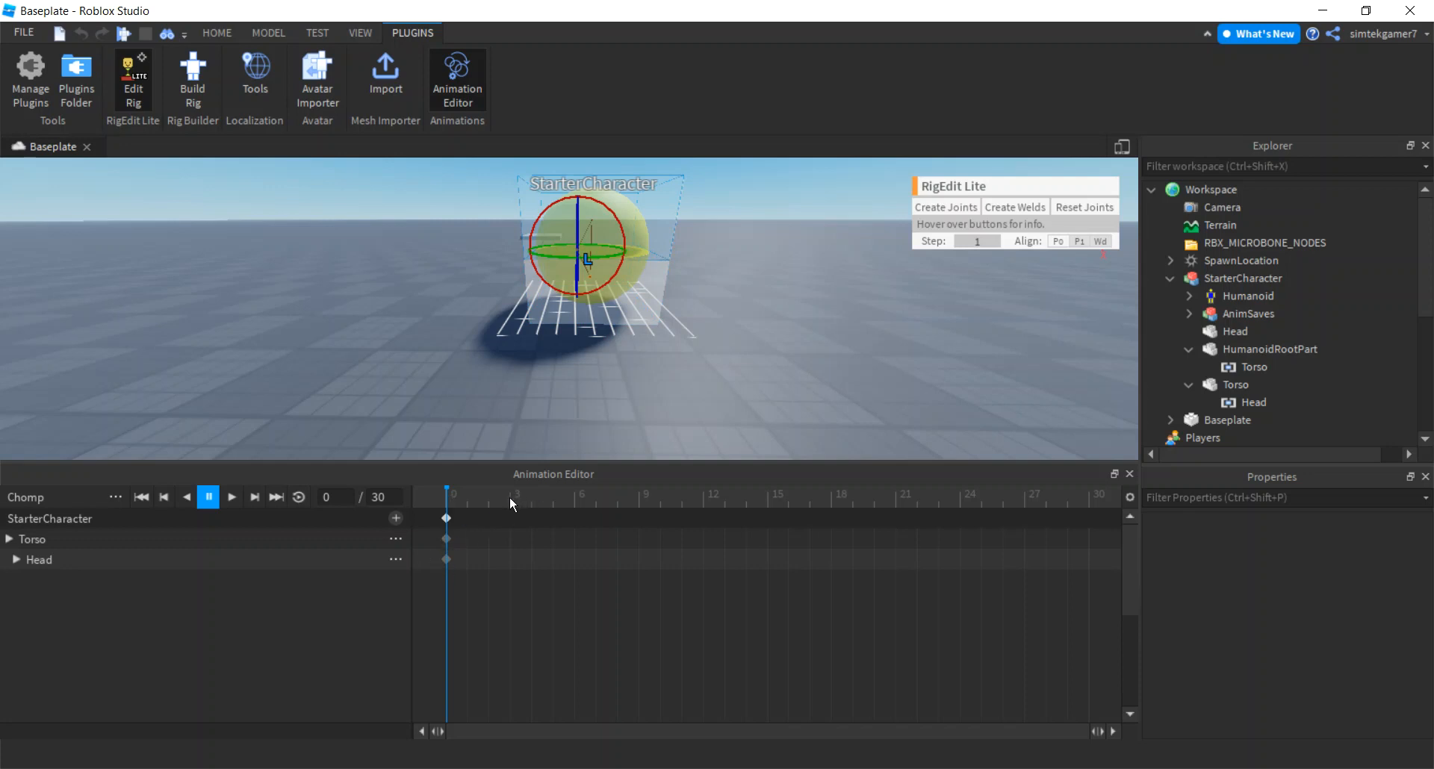
Step: At frame 9, rotate Head and Torso apart to keyframe the open mouth
{"action": "left_click", "coordinate": [642, 496]}
{"action": "right_click", "coordinate": [639, 507]}
{"action": "left_click", "coordinate": [637, 503]}
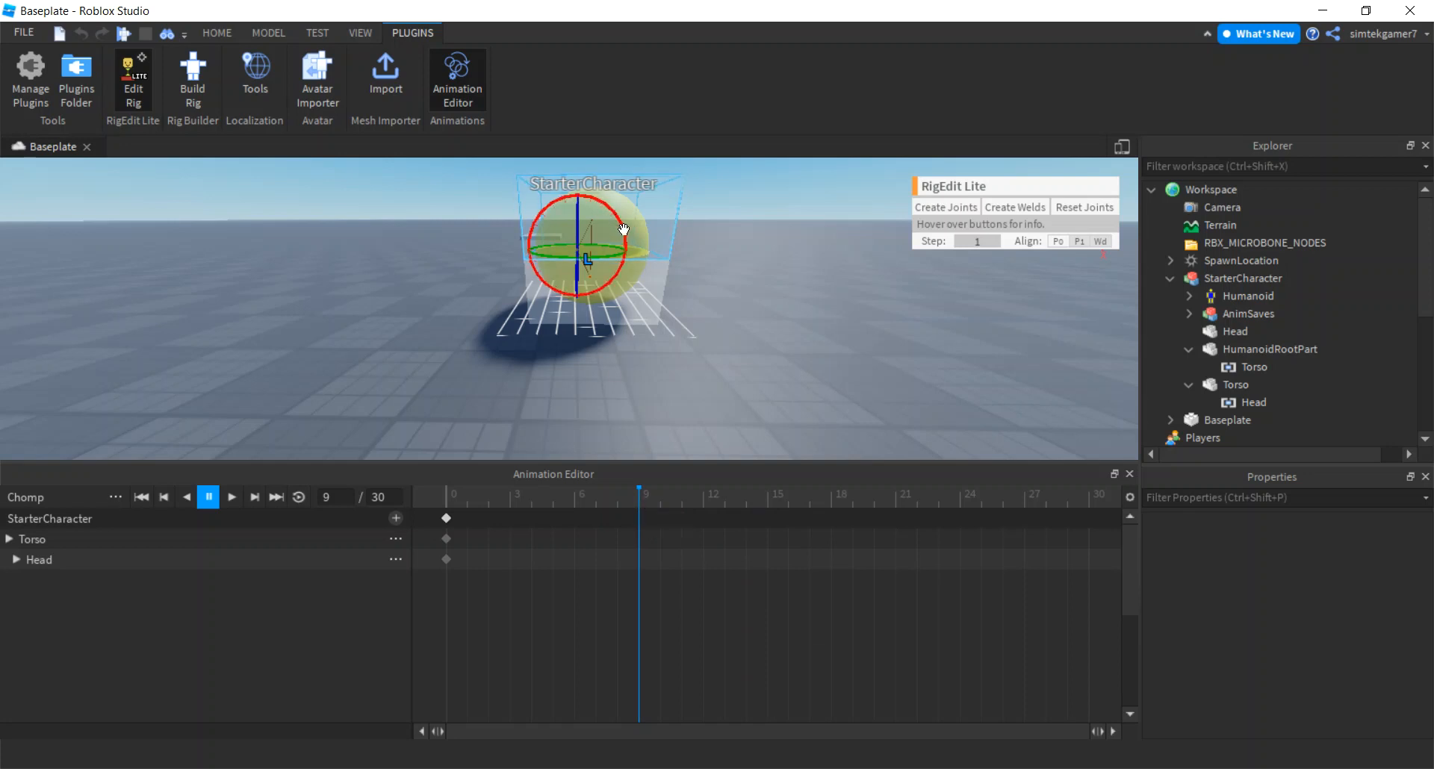
{"action": "left_click_drag", "start_coordinate": [623, 266], "coordinate": [591, 212]}
{"action": "mouse_move", "coordinate": [637, 271]}
{"action": "left_mouse_down"}
{"action": "mouse_move", "coordinate": [633, 254]}
{"action": "mouse_move", "coordinate": [633, 275]}
{"action": "left_mouse_up"}
{"action": "right_click_drag", "start_coordinate": [739, 325], "coordinate": [738, 325]}
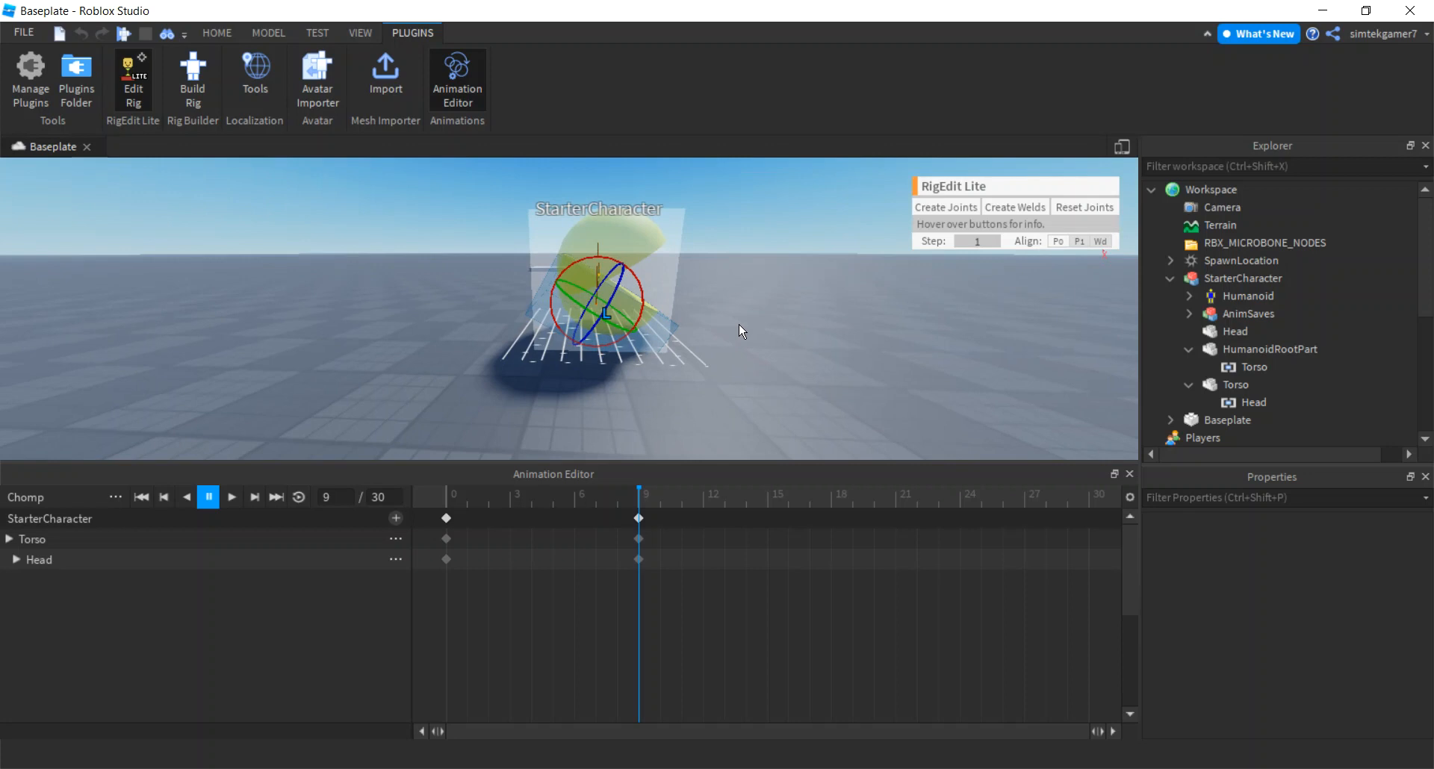
Step: Copy the closed-mouth keyframes at frame 0 and paste them at frame 10 of the Chomp animation
{"action": "left_click", "coordinate": [446, 517]}
{"action": "right_click", "coordinate": [448, 526]}
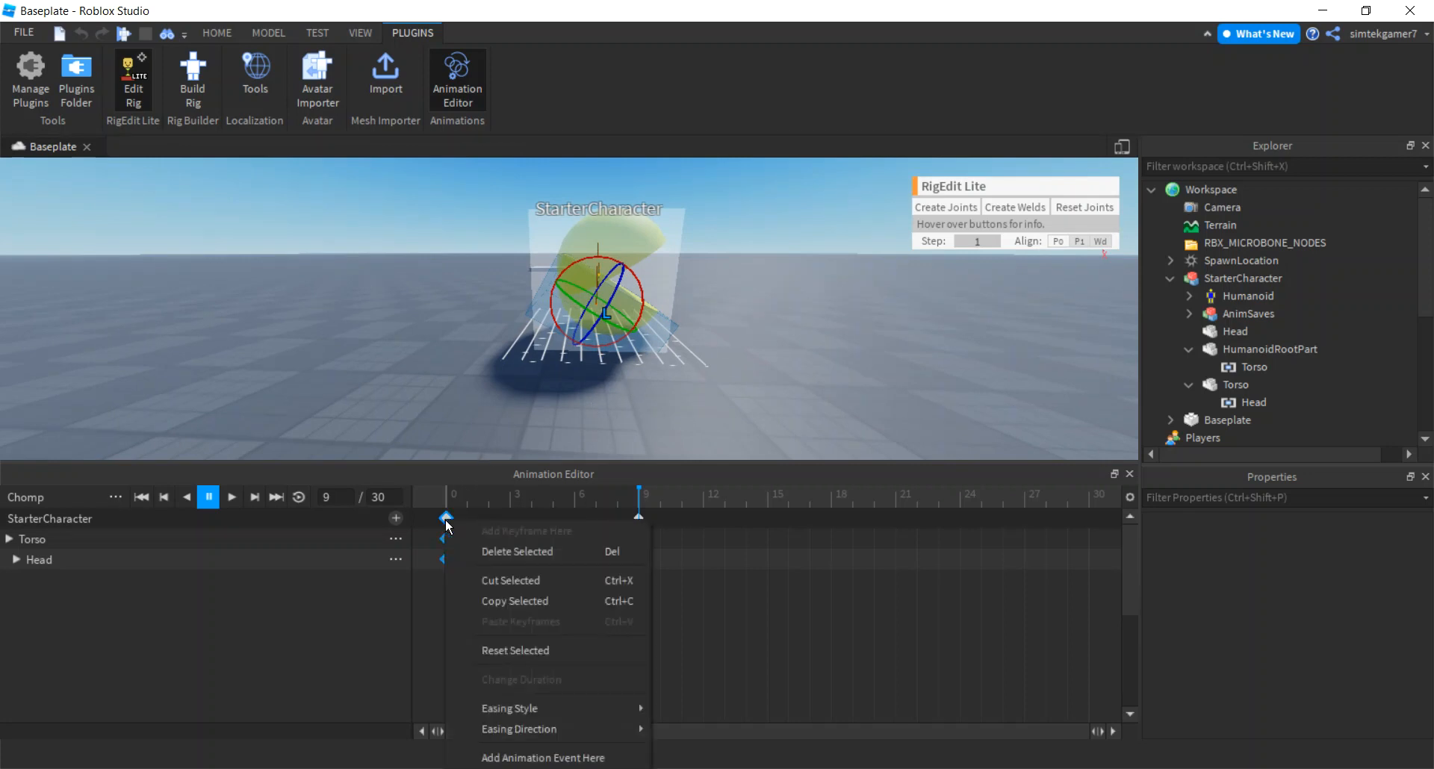
{"action": "left_click", "coordinate": [522, 600]}
{"action": "left_click", "coordinate": [659, 504]}
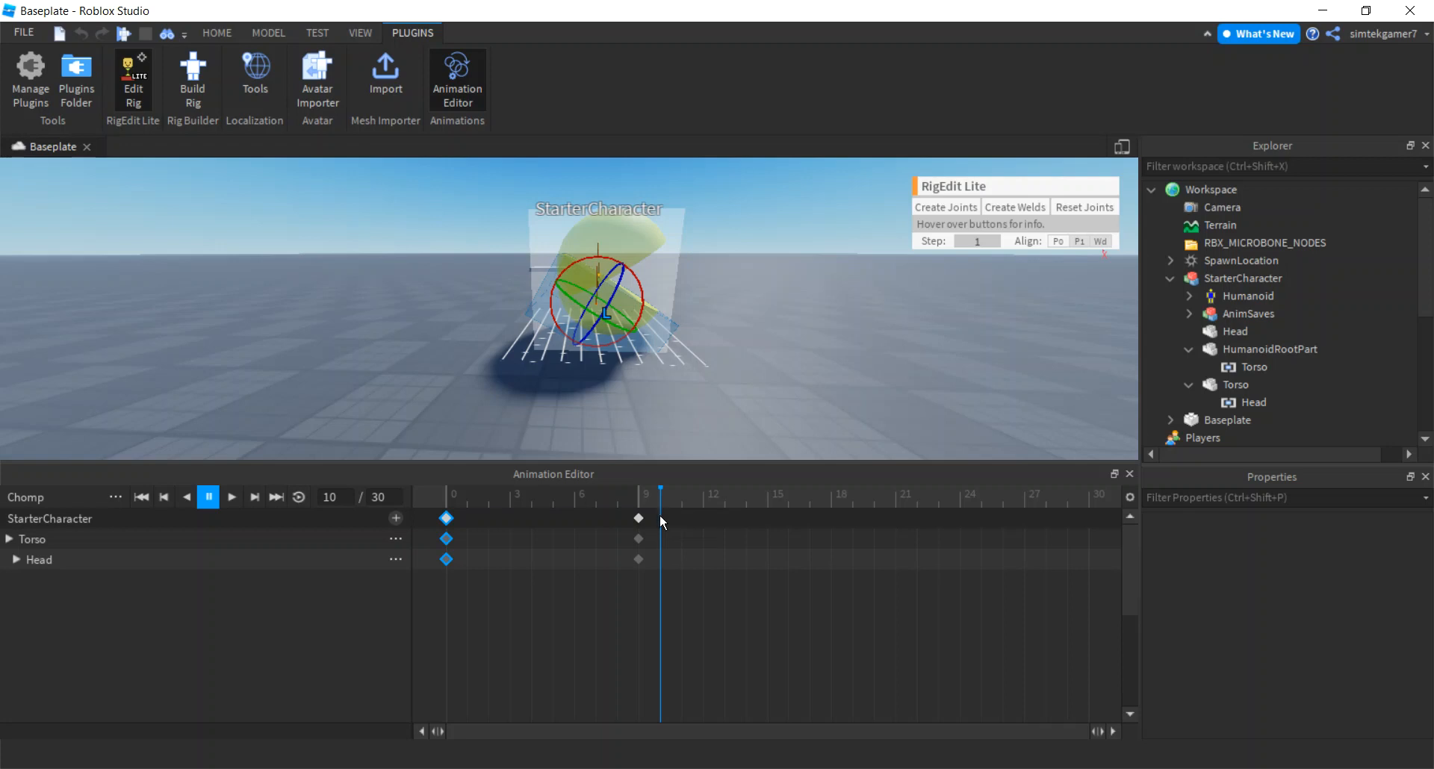
{"action": "right_click", "coordinate": [661, 517]}
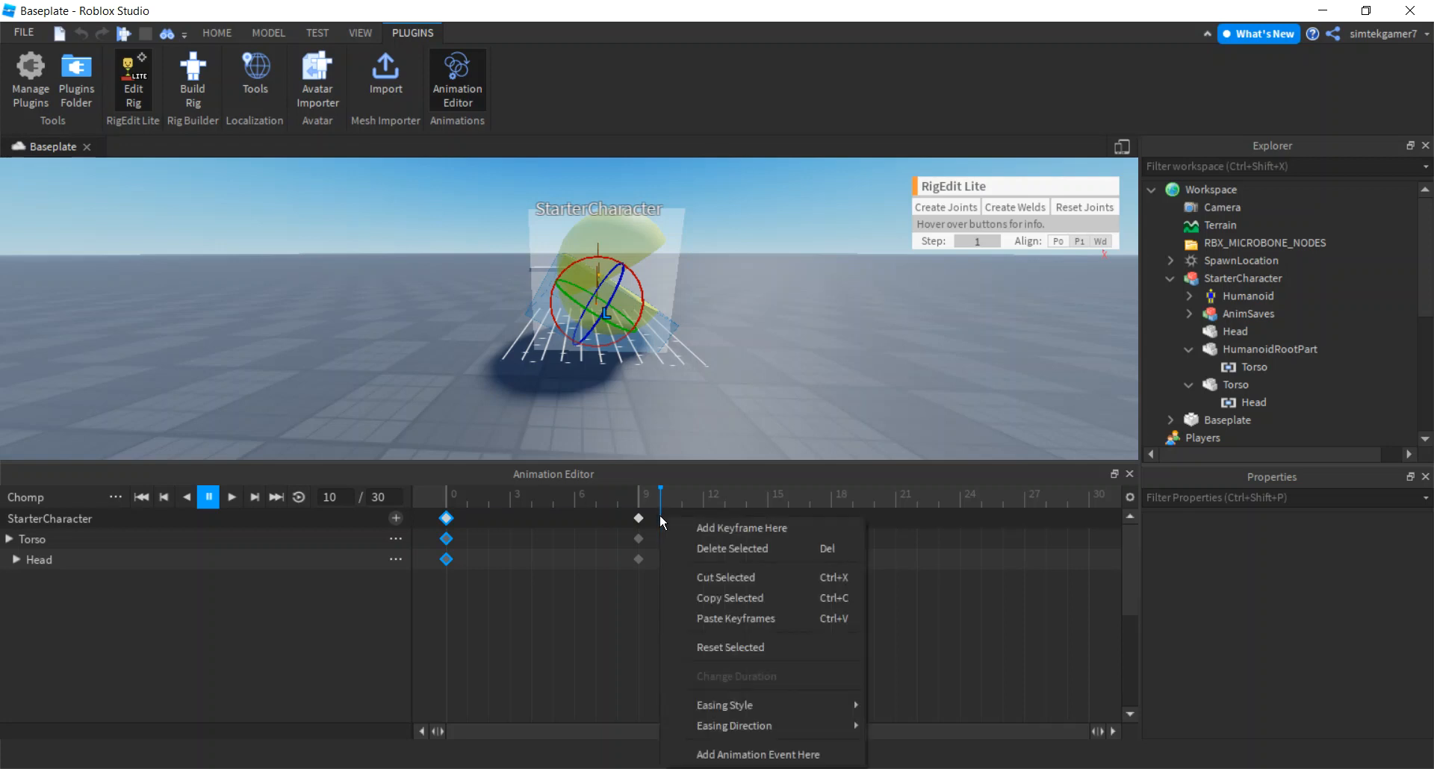
{"action": "left_click", "coordinate": [728, 616]}
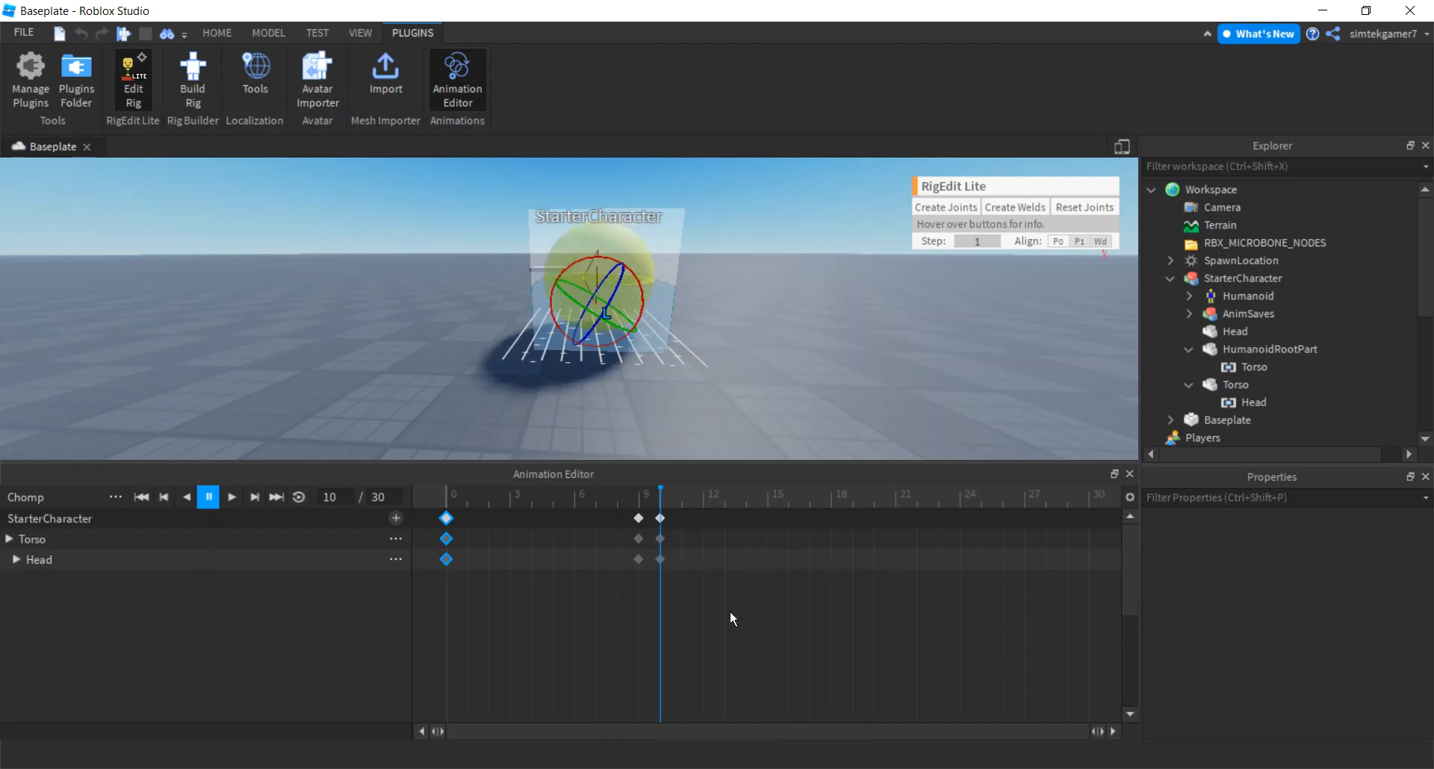
Step: Turn on looping for the Chomp animation, preview its playback, and save it
{"action": "left_click", "coordinate": [299, 496]}
{"action": "left_click", "coordinate": [233, 496]}
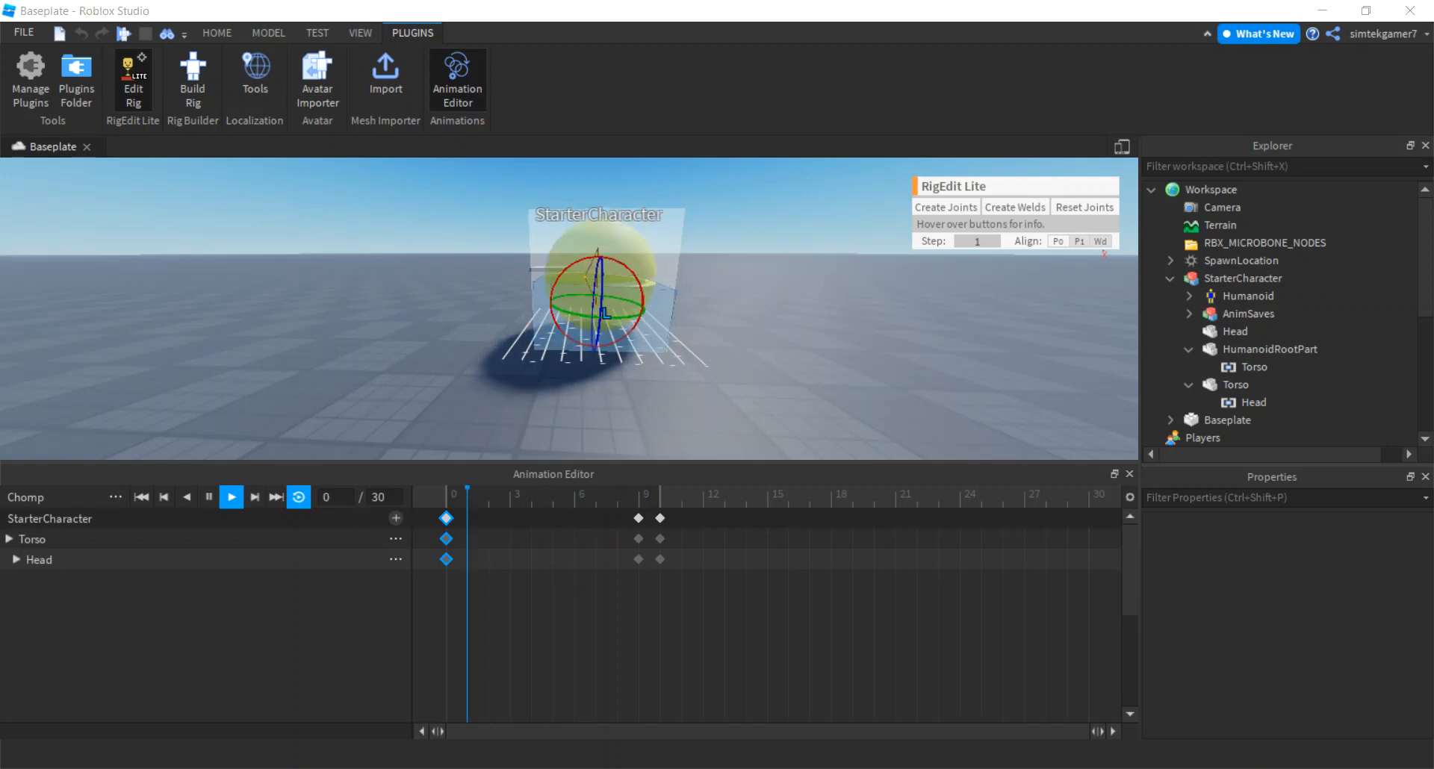
{"action": "left_click", "coordinate": [209, 496]}
{"action": "left_click", "coordinate": [114, 495]}
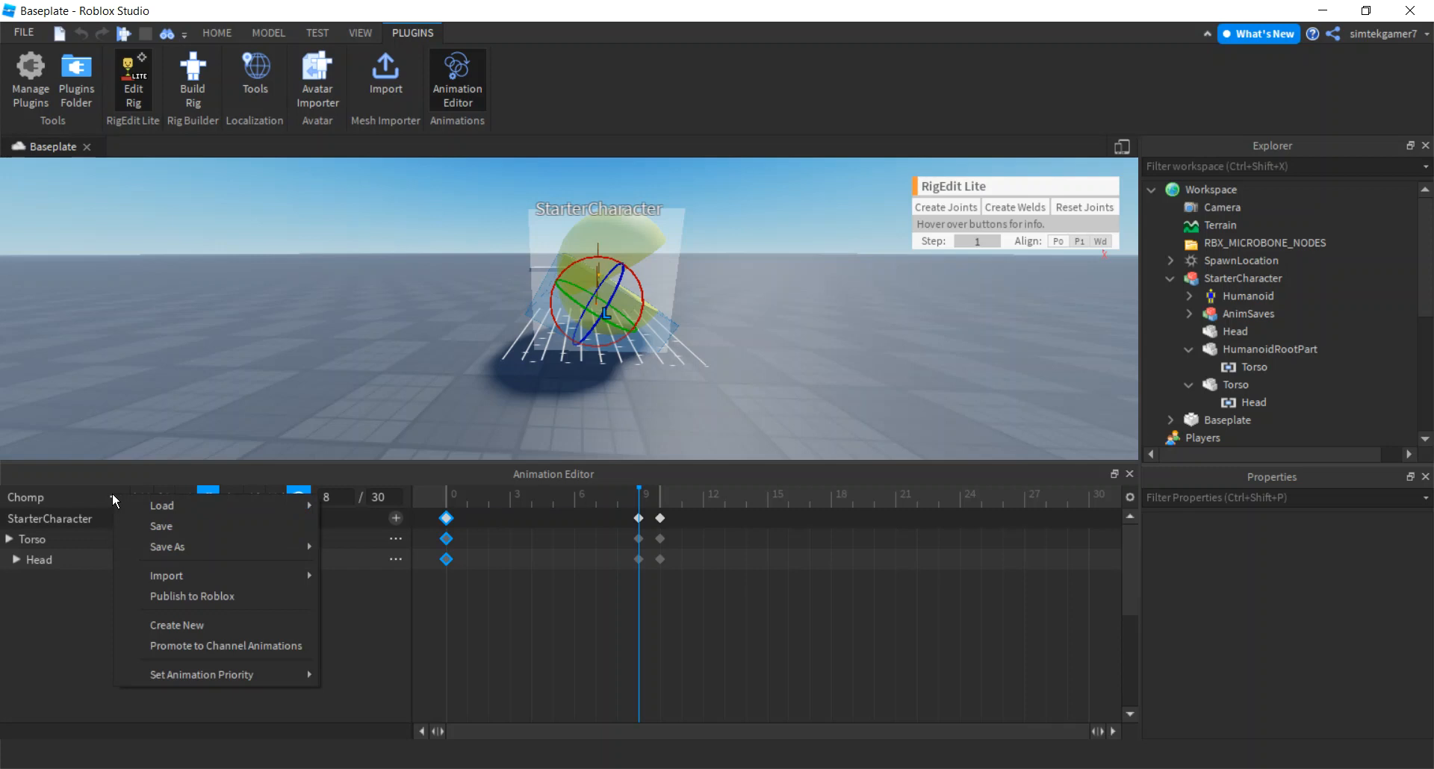
{"action": "left_click", "coordinate": [154, 523]}
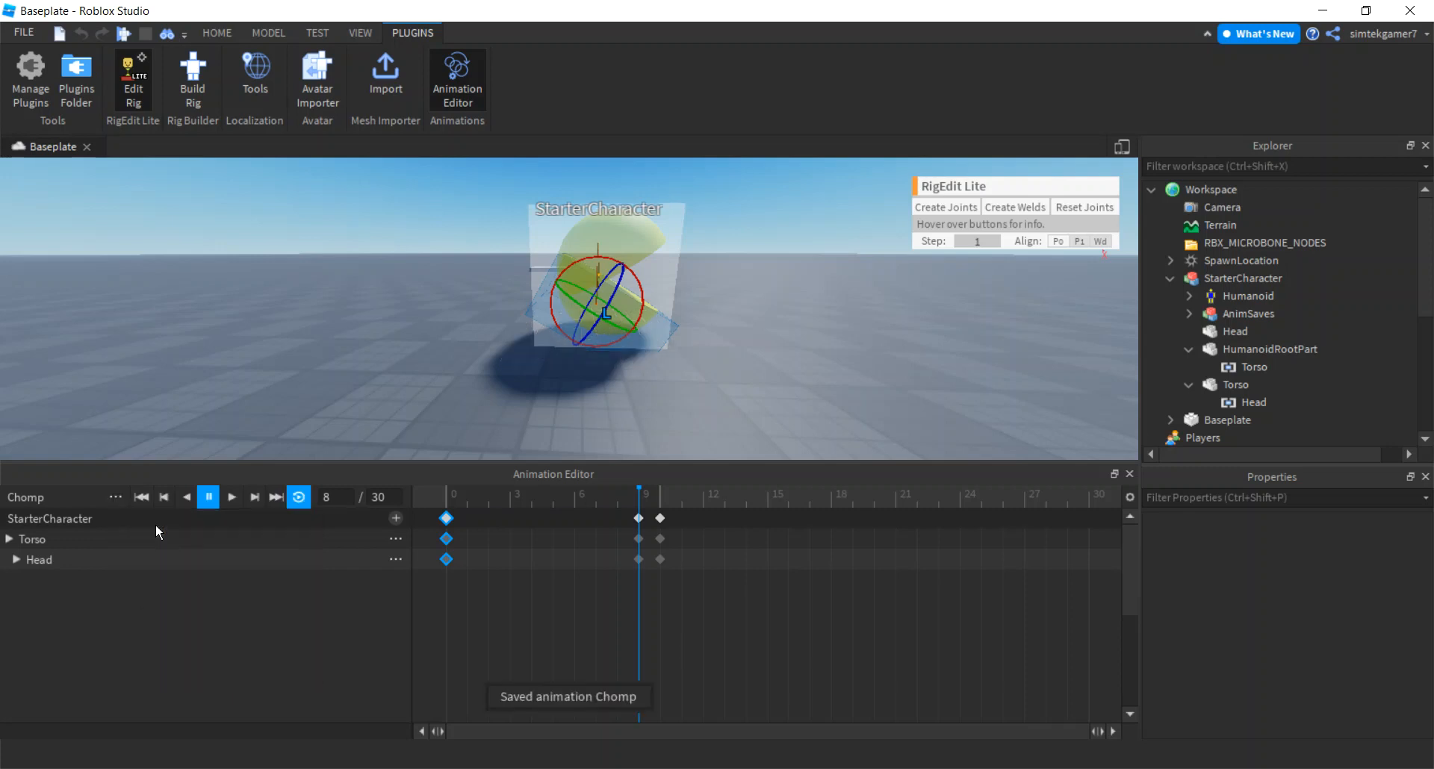
Step: Publish the Chomp animation to Roblox with the title Chomp and creator Me, and copy its asset ID
{"action": "left_click", "coordinate": [115, 498]}
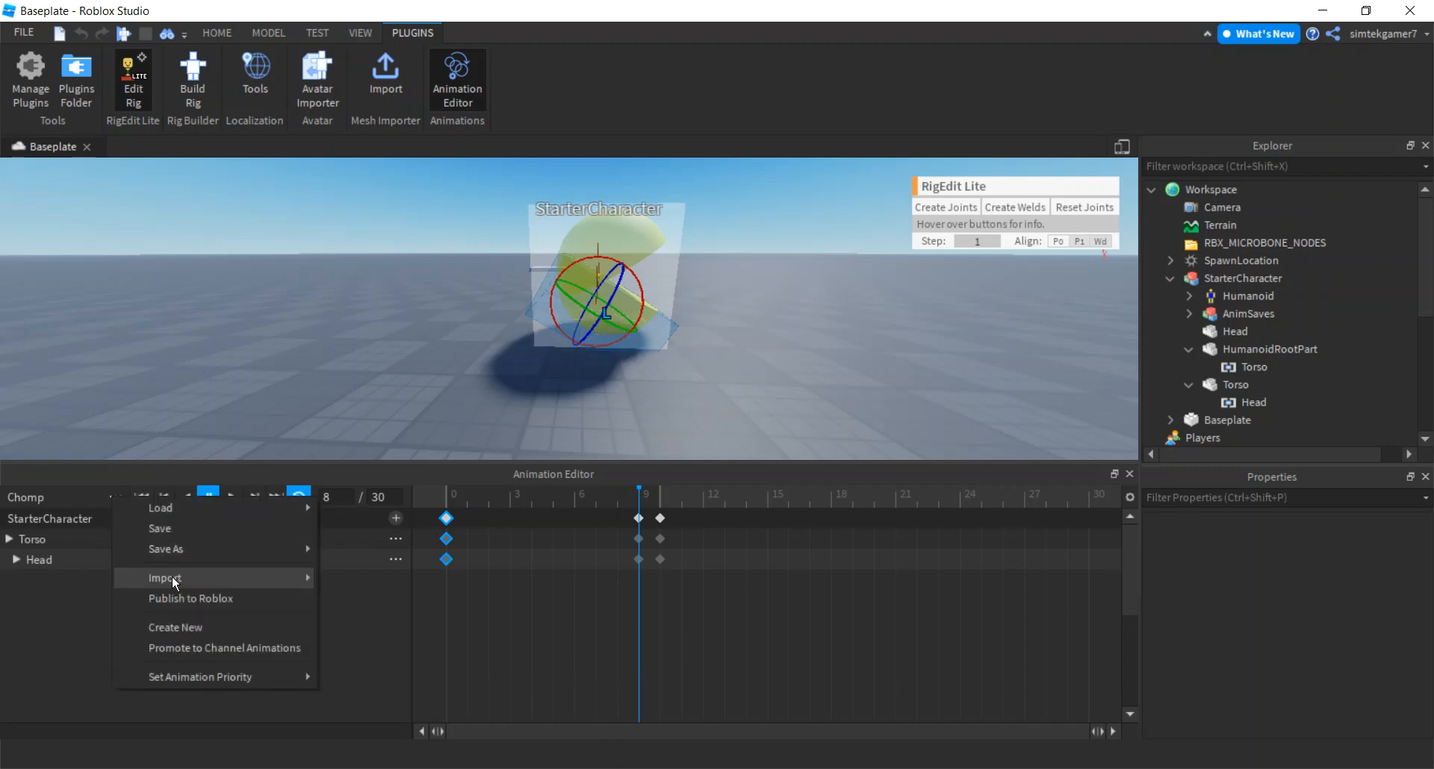
{"action": "left_click", "coordinate": [184, 597]}
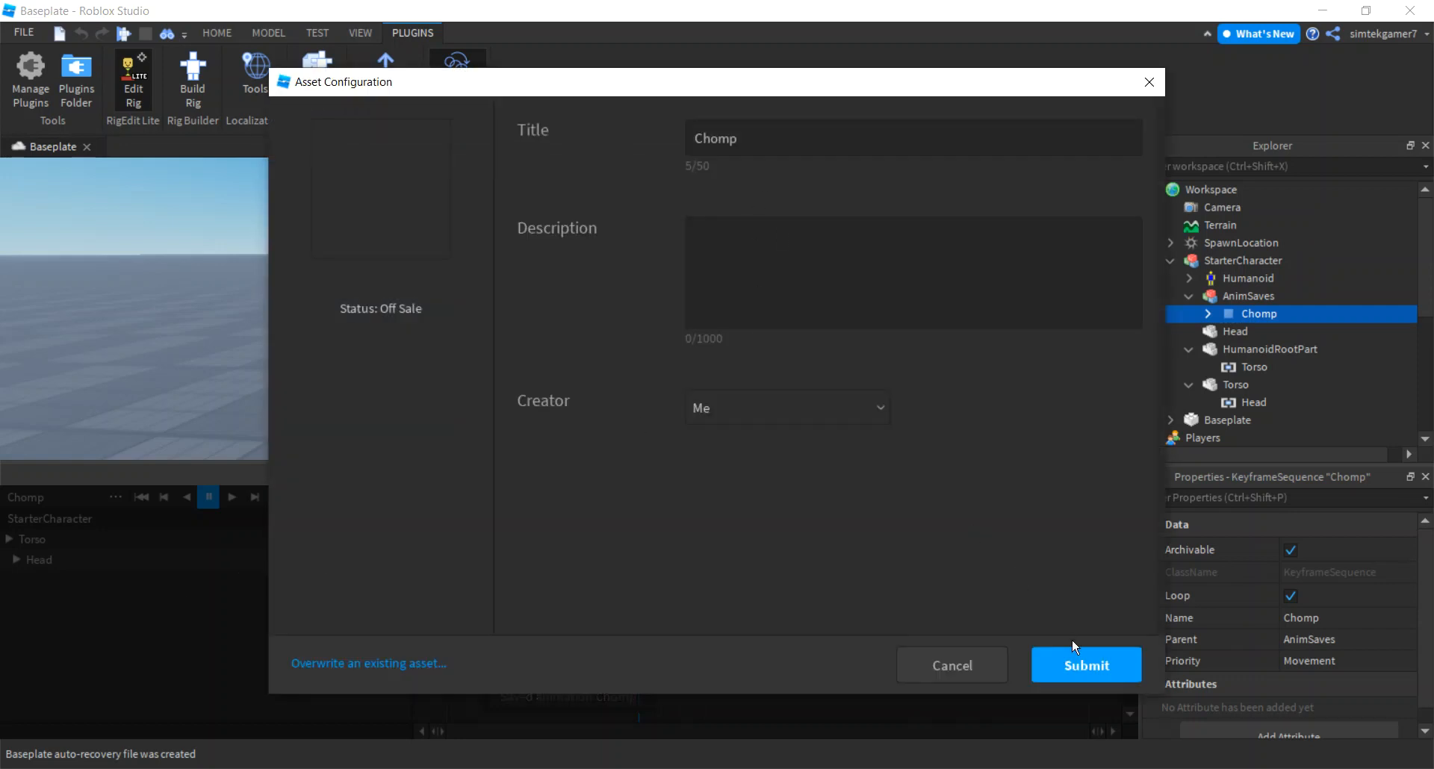
{"action": "left_click", "coordinate": [1096, 663]}
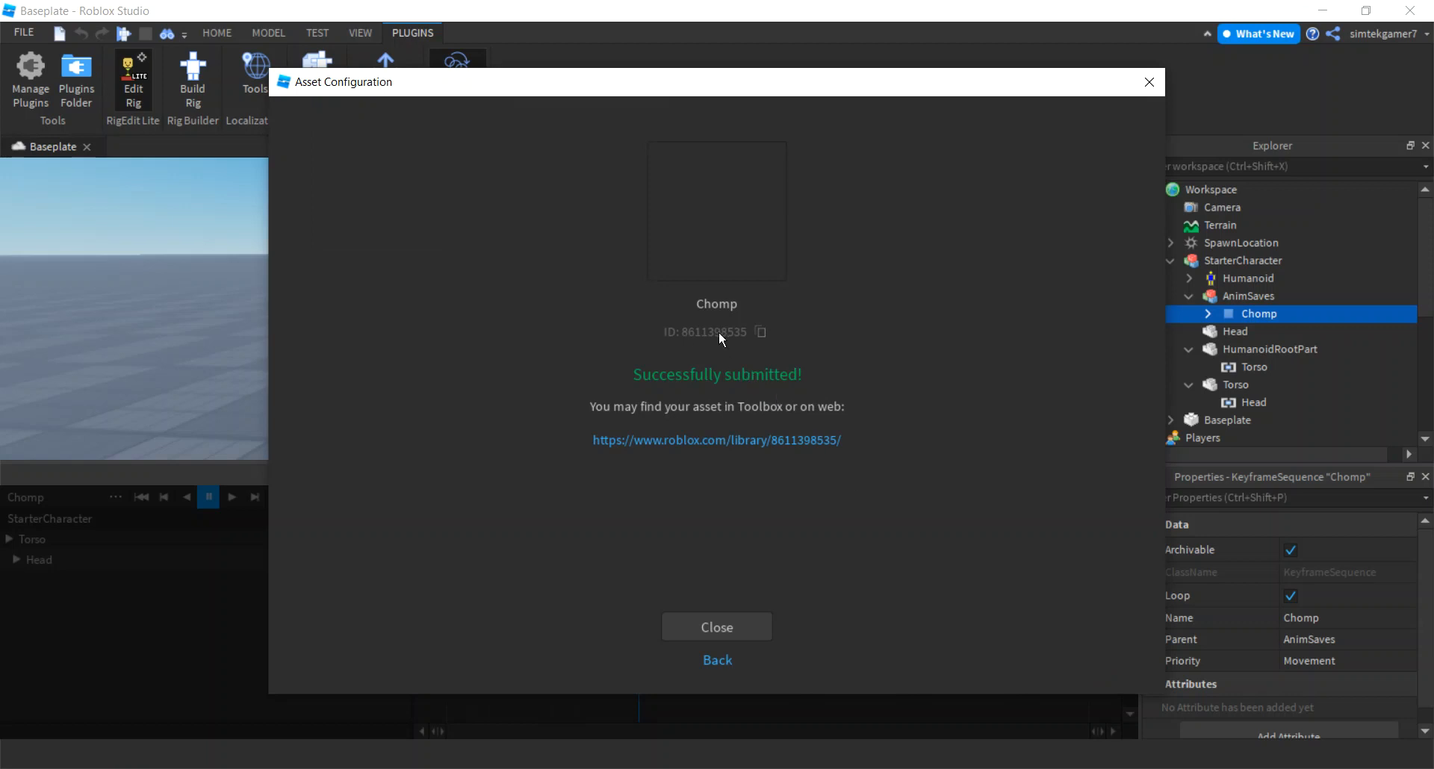
{"action": "left_click", "coordinate": [761, 332]}
{"action": "left_click", "coordinate": [761, 621]}
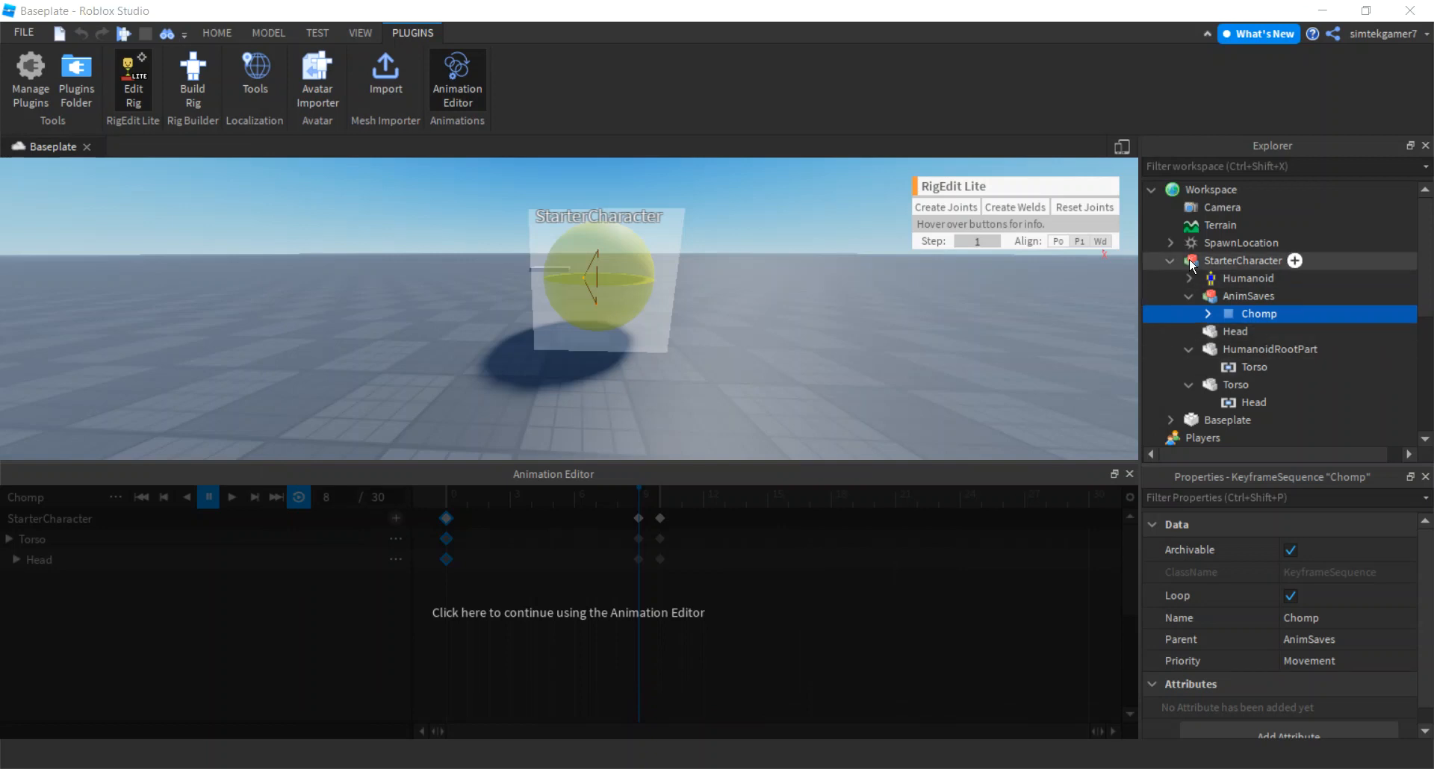
Step: Move the StarterCharacter model from Workspace into StarterPlayer
{"action": "left_click", "coordinate": [1170, 260]}
{"action": "left_click_drag", "start_coordinate": [1215, 258], "coordinate": [1226, 401]}
{"action": "scroll", "coordinate": [1227, 373], "scroll_direction": "down", "scroll_amount": 2}
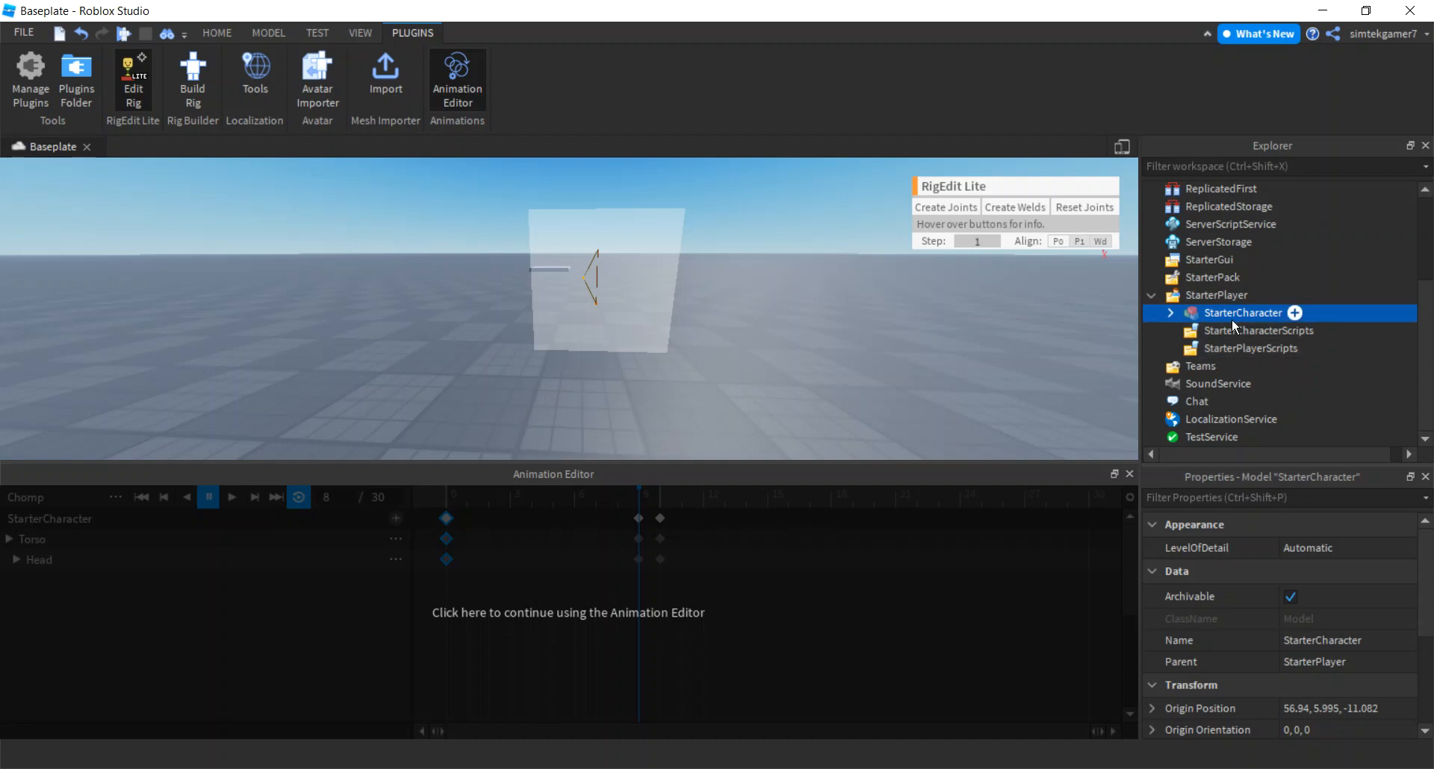
Step: Add a LocalScript to StarterCharacterScripts
{"action": "left_click", "coordinate": [1216, 331]}
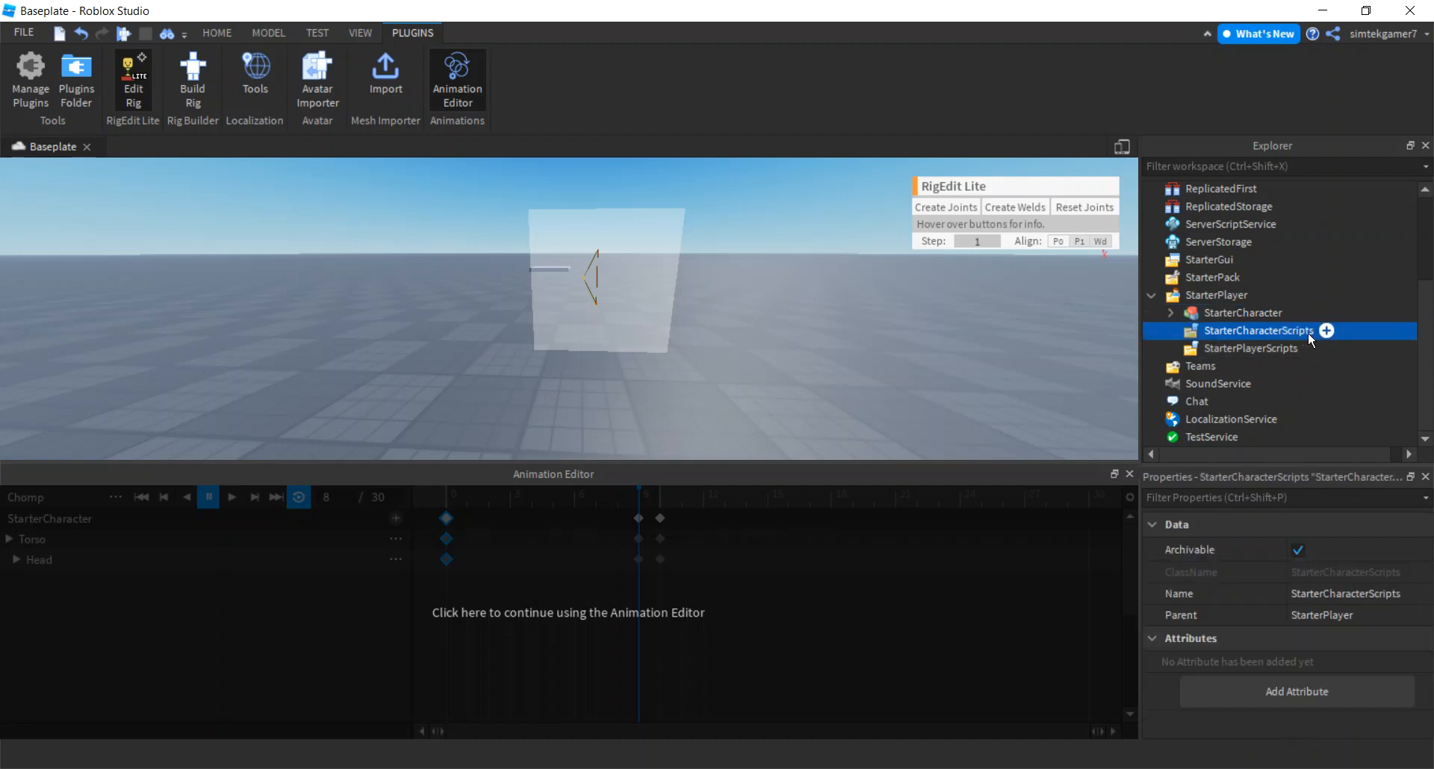
{"action": "left_click", "coordinate": [1327, 330]}
{"action": "left_click", "coordinate": [1239, 408]}
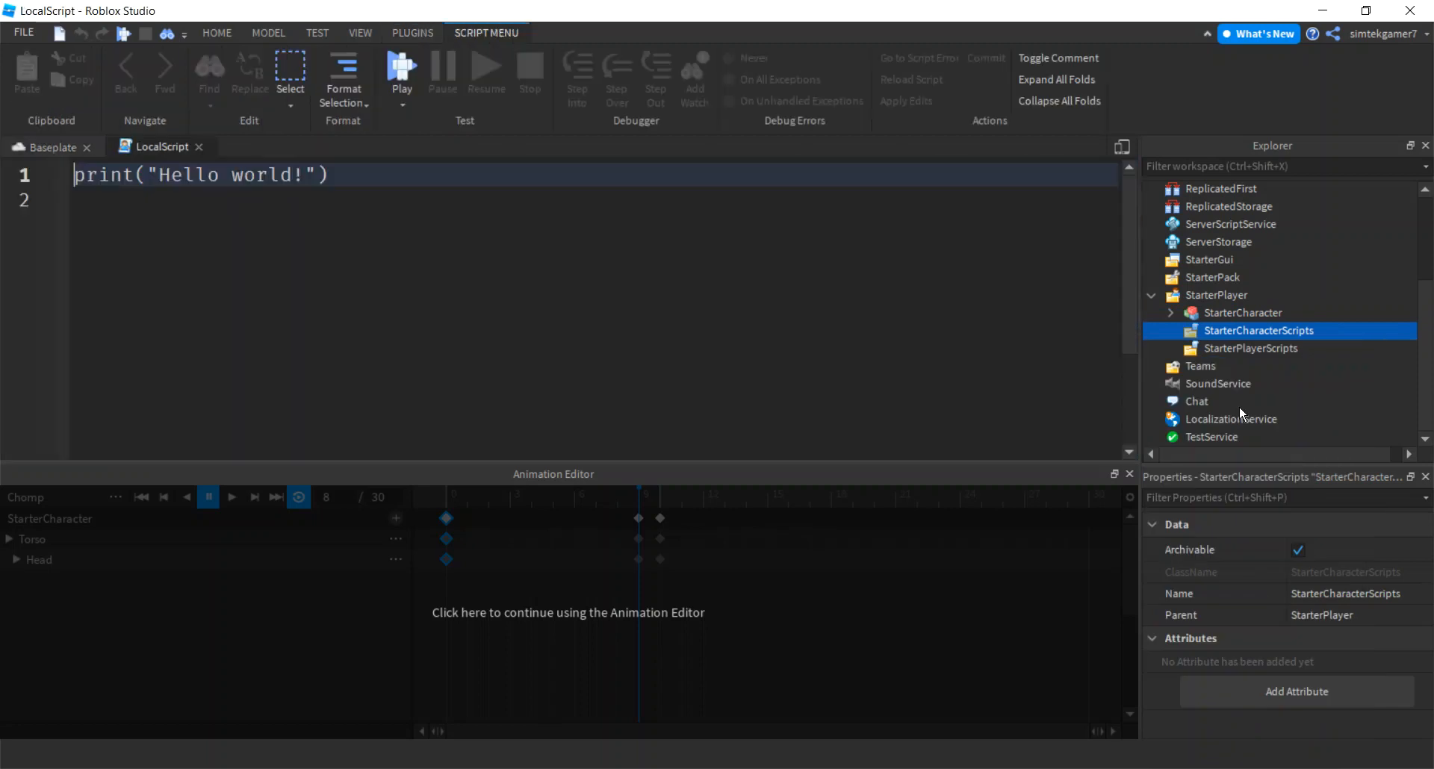
Step: Add an Animation object inside the LocalScript and rename it EatAnim
{"action": "left_click", "coordinate": [1261, 348]}
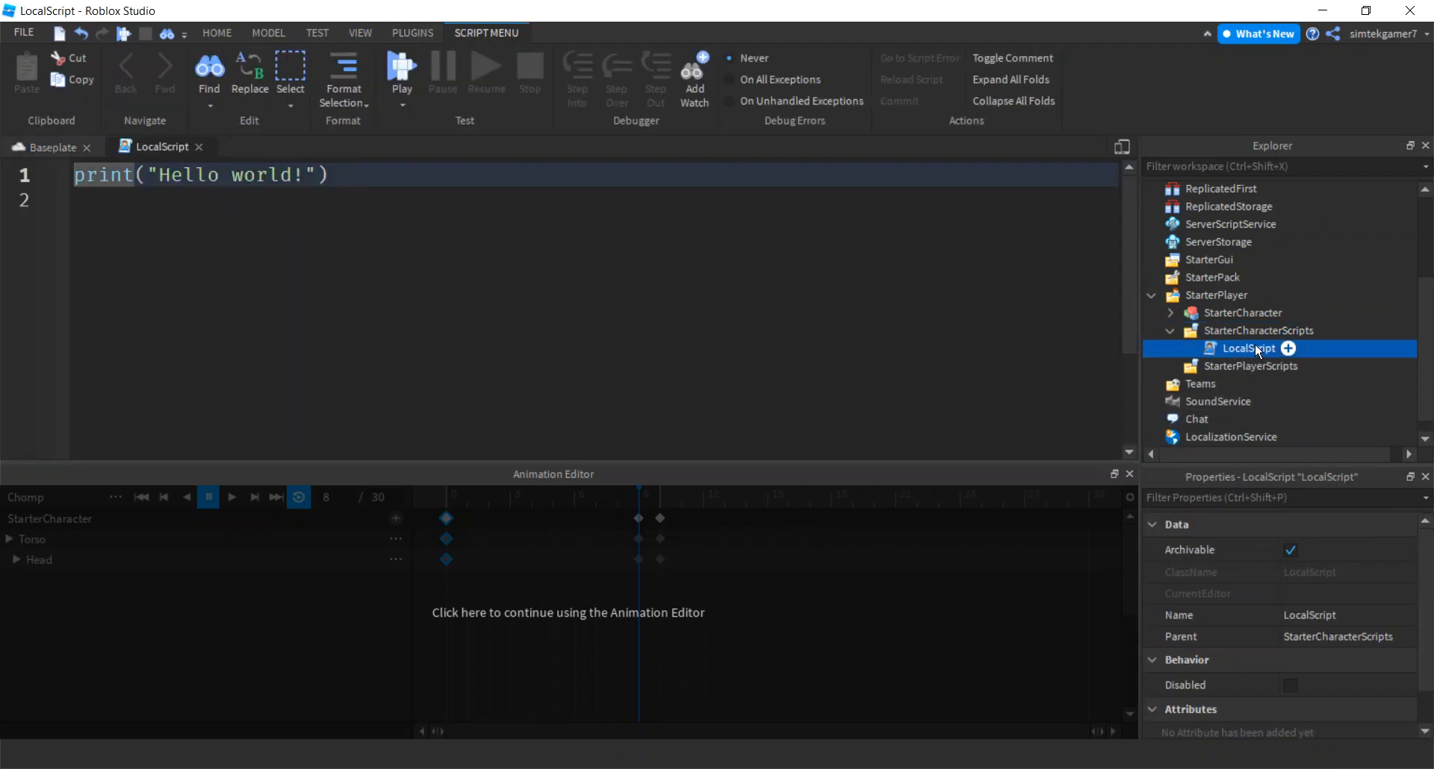
{"action": "left_click", "coordinate": [1288, 348]}
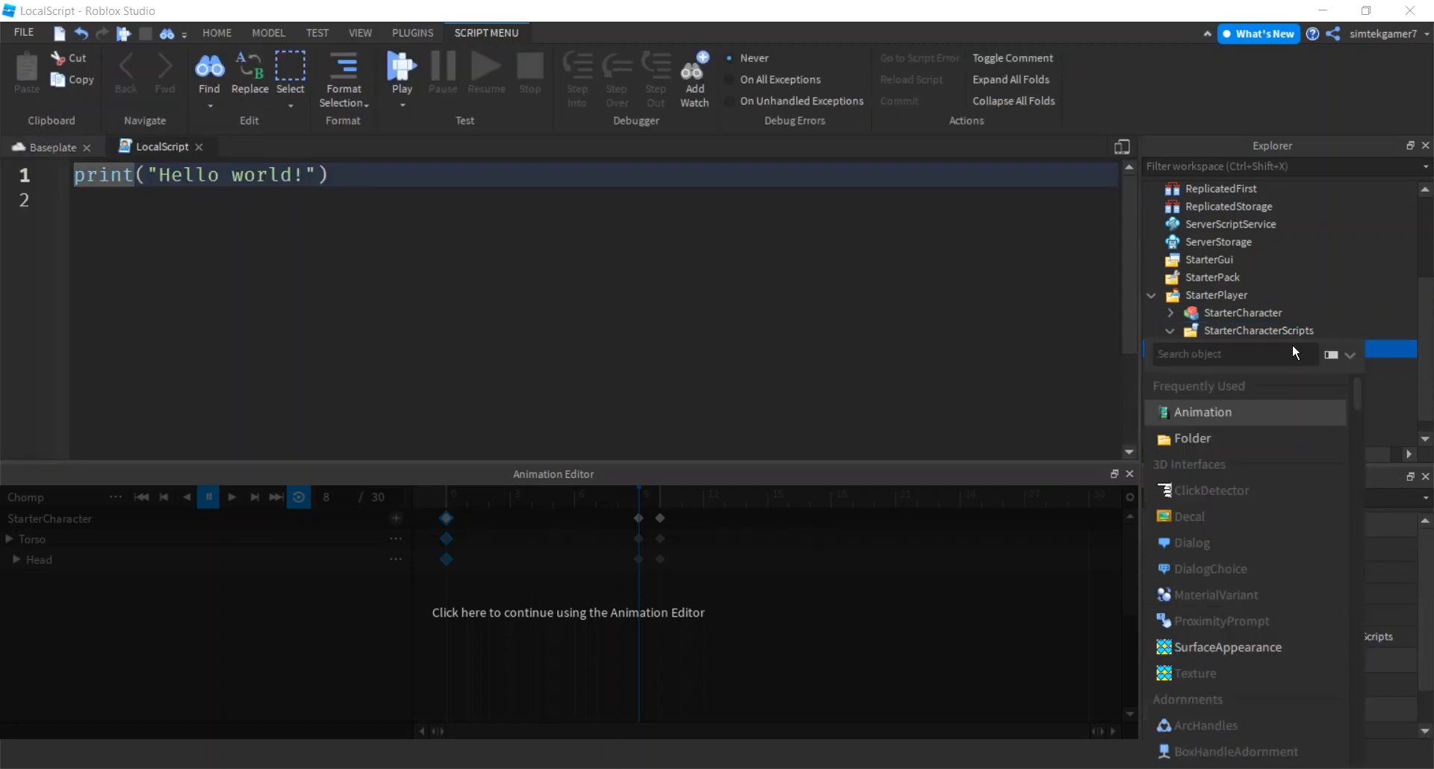
{"action": "left_click", "coordinate": [1222, 413]}
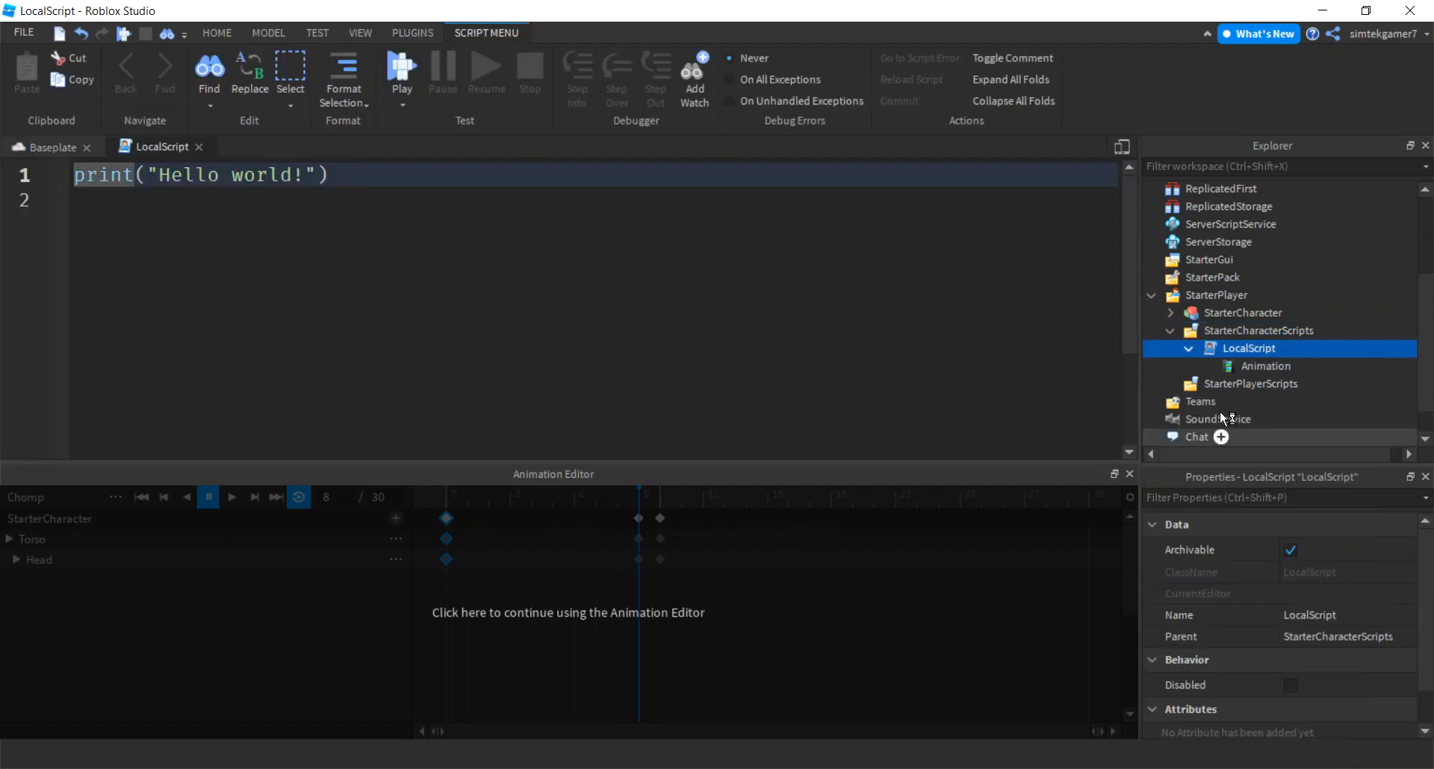
{"action": "double_click", "coordinate": [1262, 366]}
{"action": "type", "text": "EatAnim"}
{"action": "key", "text": "Return"}
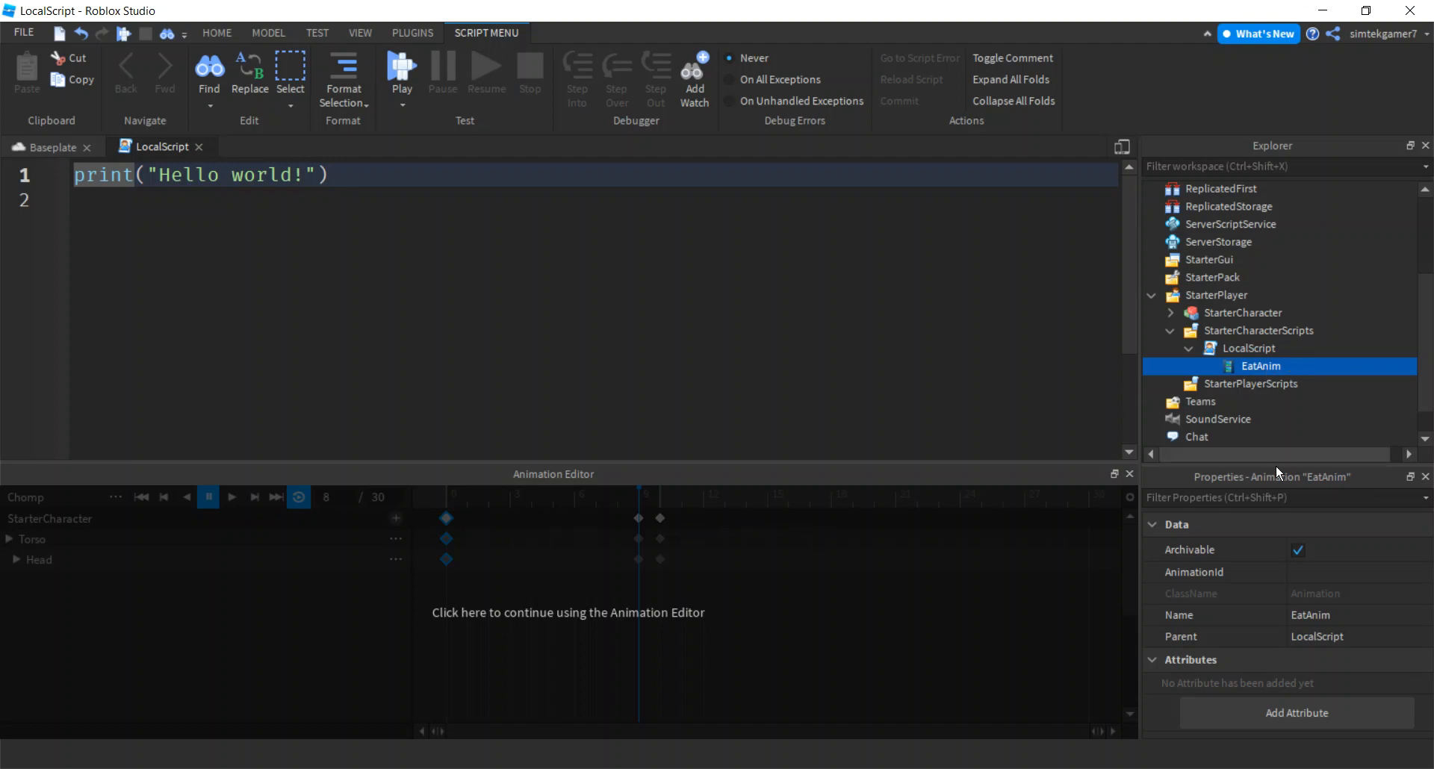
{"action": "left_click", "coordinate": [1335, 574]}
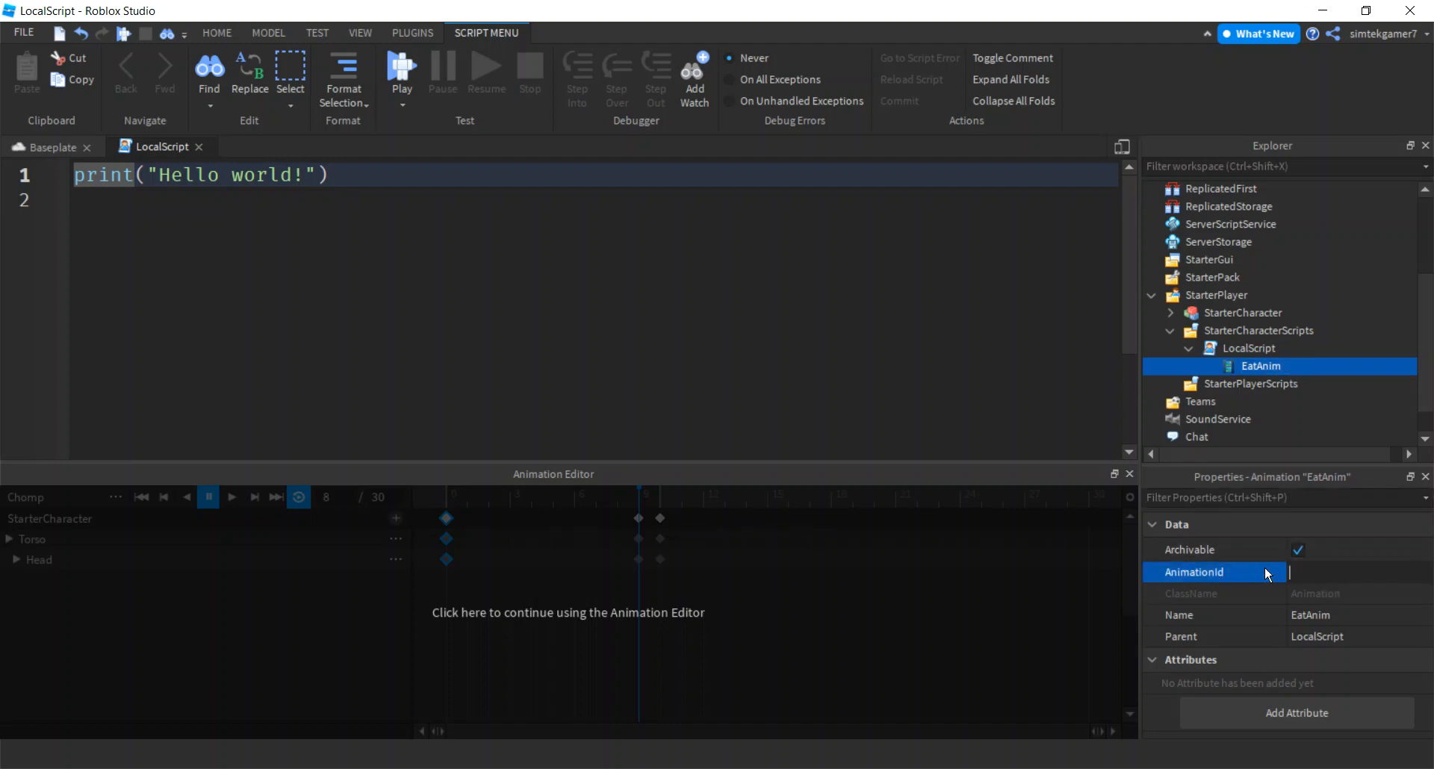
{"action": "right_click", "coordinate": [1316, 573]}
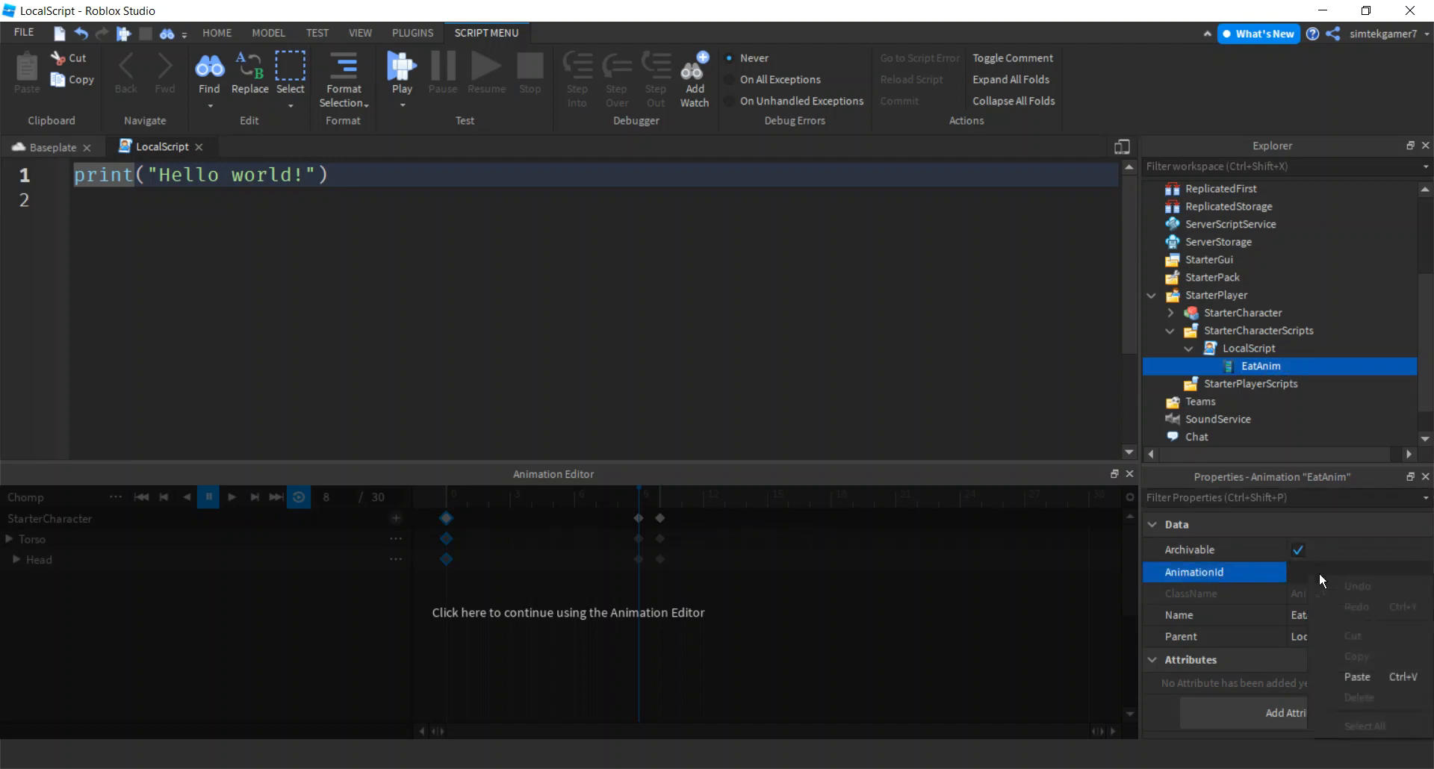
{"action": "left_click", "coordinate": [1373, 676]}
{"action": "key", "text": "Return"}
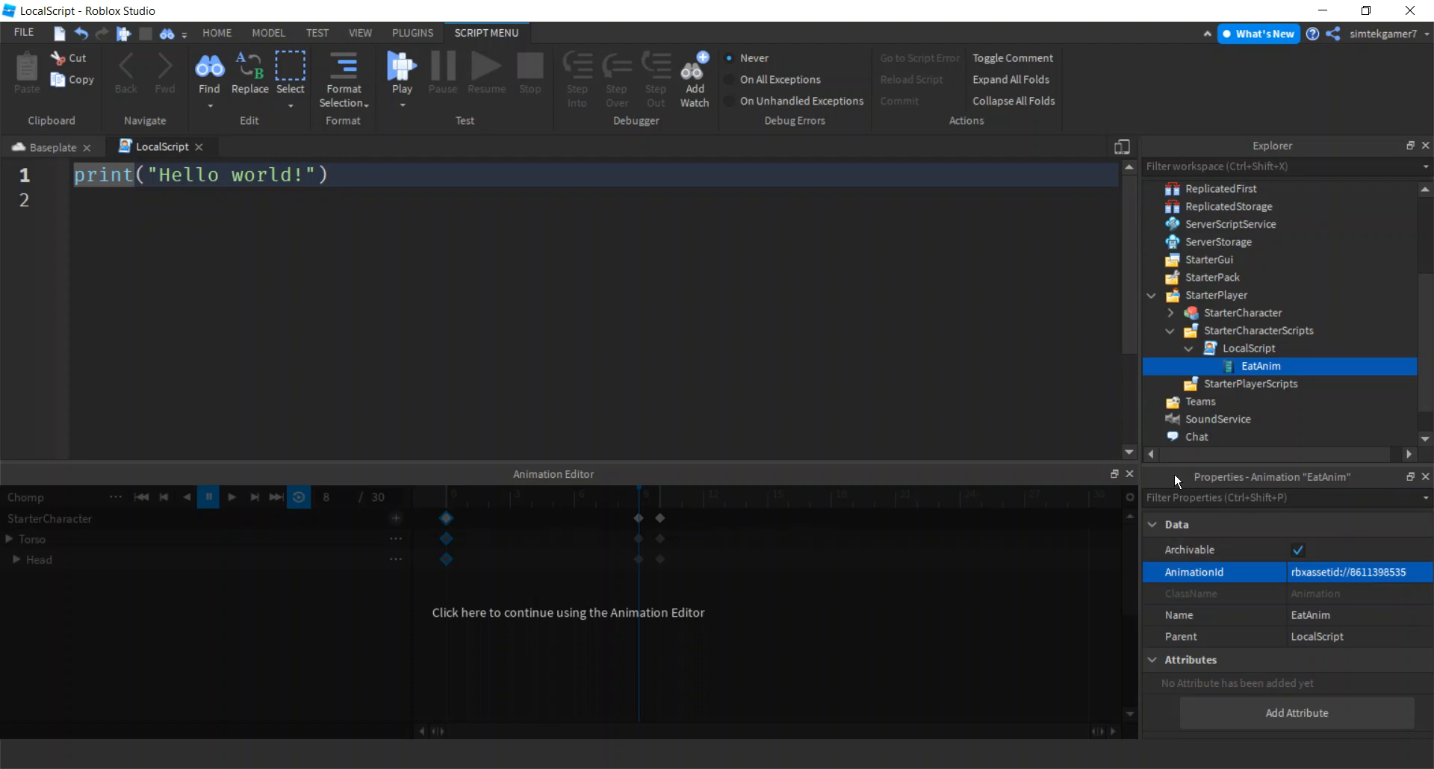
Step: Close the Animation Editor and rename the LocalScript to Animate
{"action": "left_click", "coordinate": [1130, 474]}
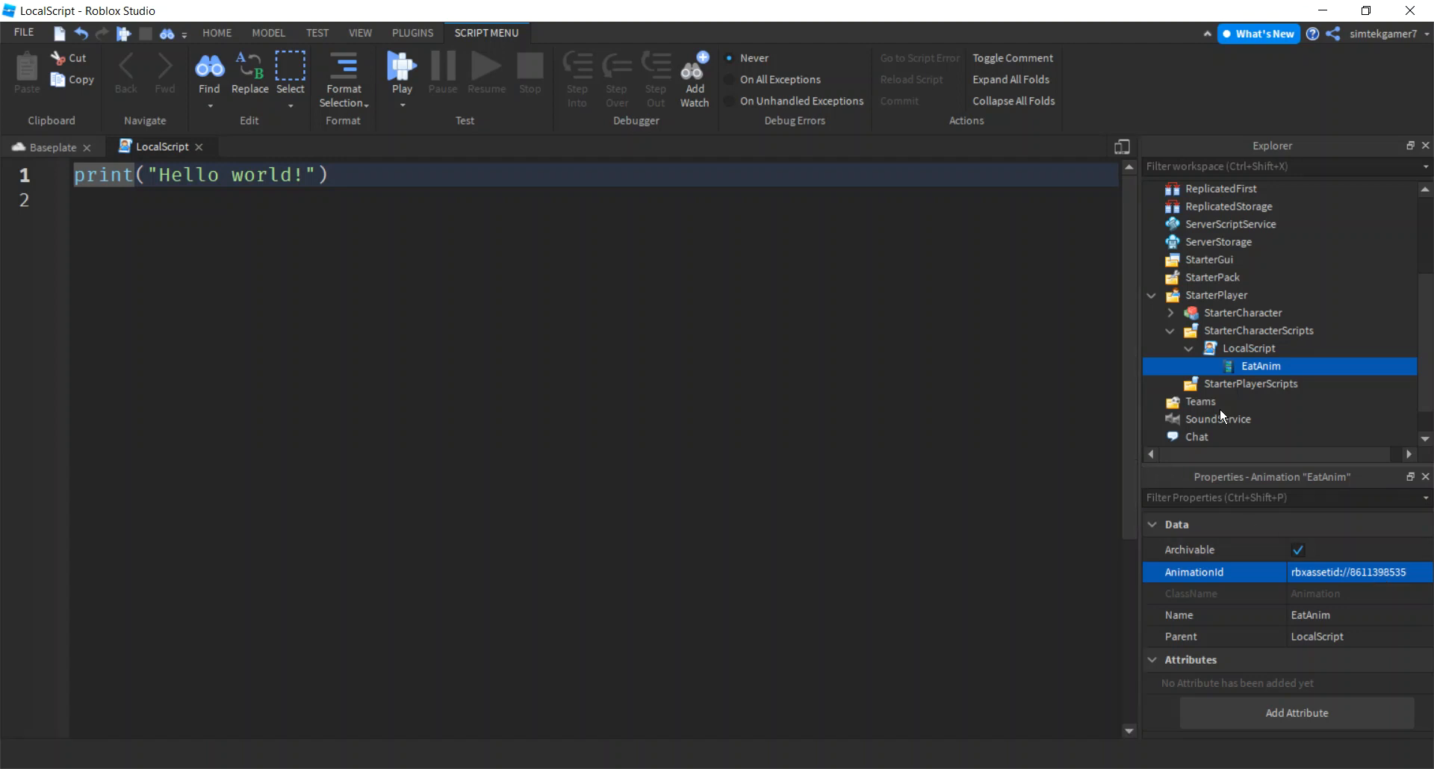
{"action": "left_click", "coordinate": [1259, 348]}
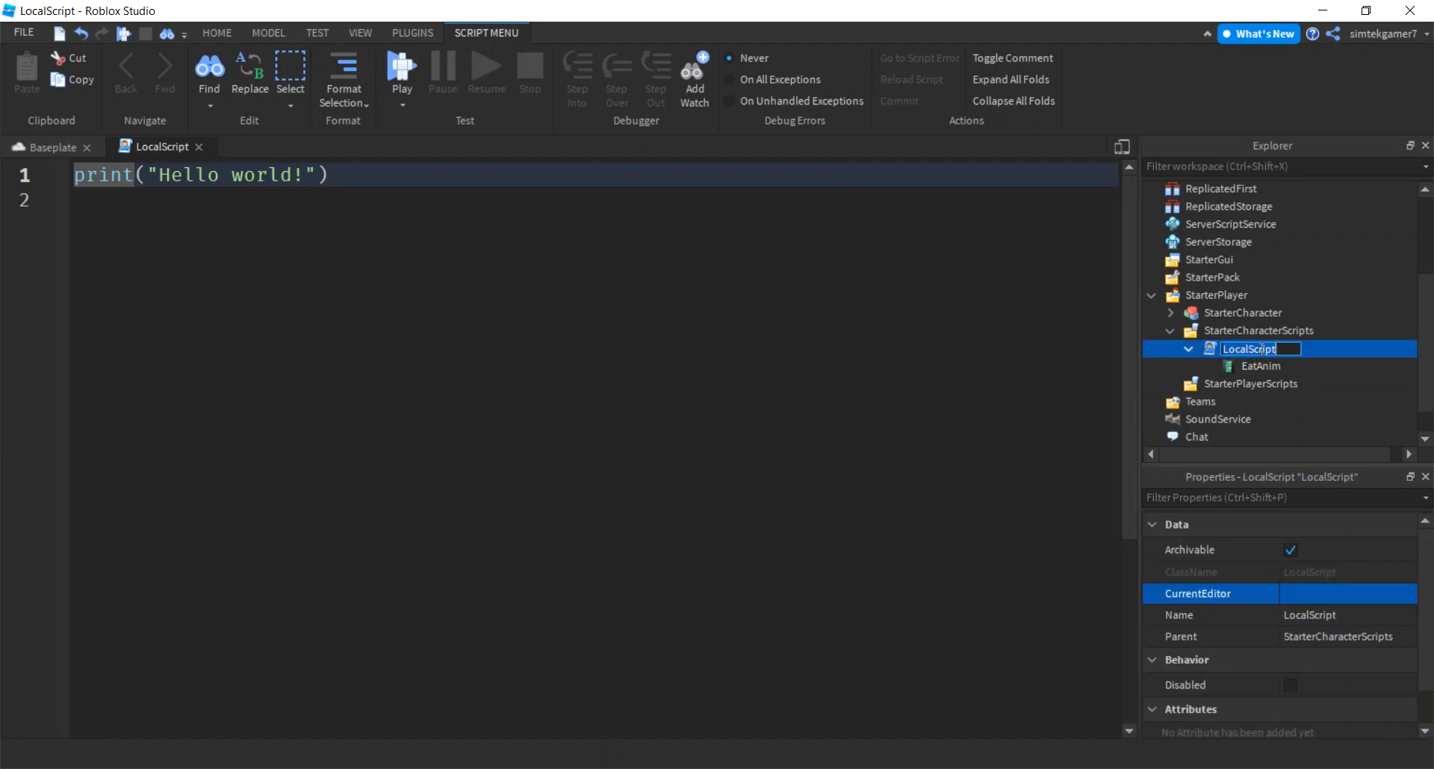
{"action": "type", "text": "Animate"}
{"action": "key", "text": "Return"}
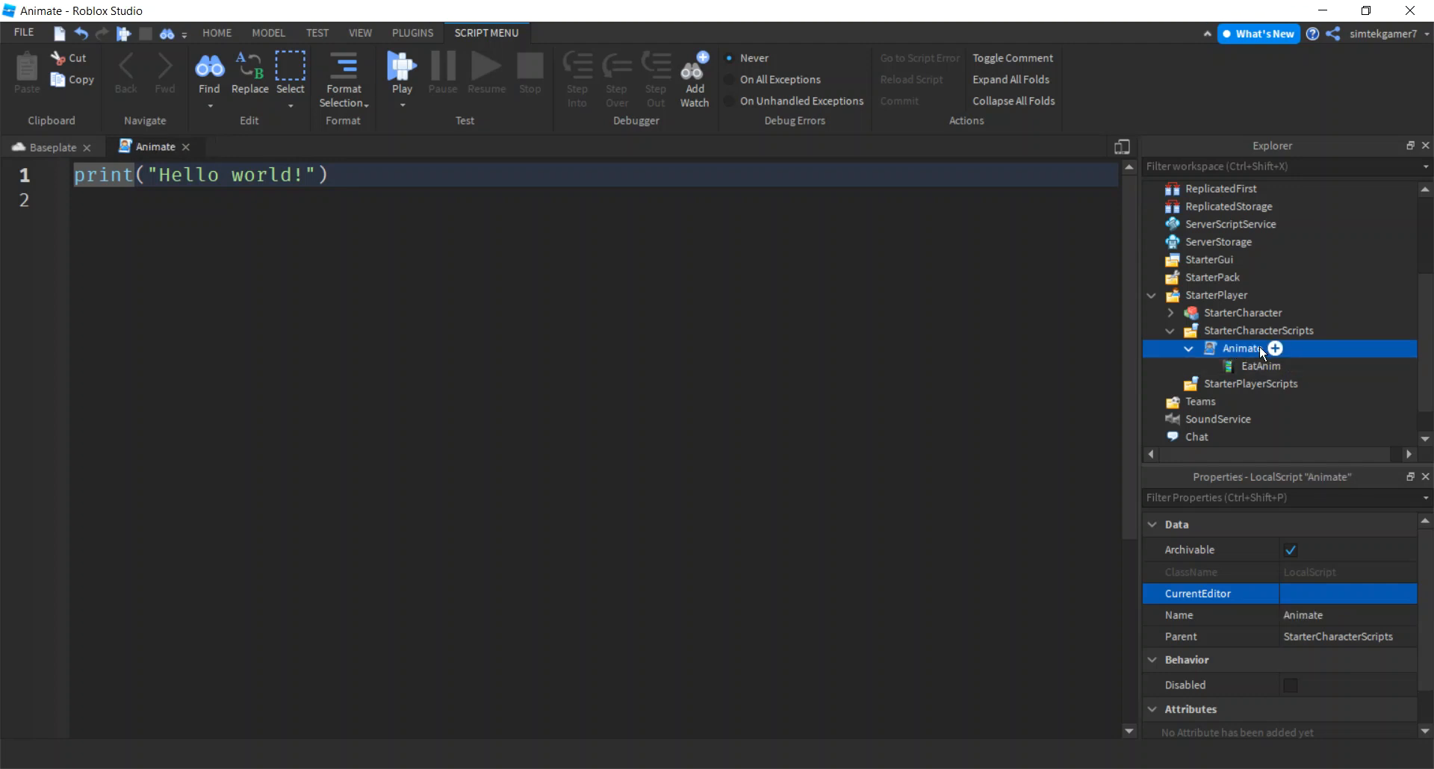
Step: Replace the default print line in the Animate script with local char = script.Parent
{"action": "left_click", "coordinate": [414, 182]}
{"action": "scroll", "coordinate": [415, 182], "scroll_direction": "up", "scroll_amount": 4, "text": "ctrl"}
{"action": "left_click_drag", "start_coordinate": [414, 181], "coordinate": [77, 180]}
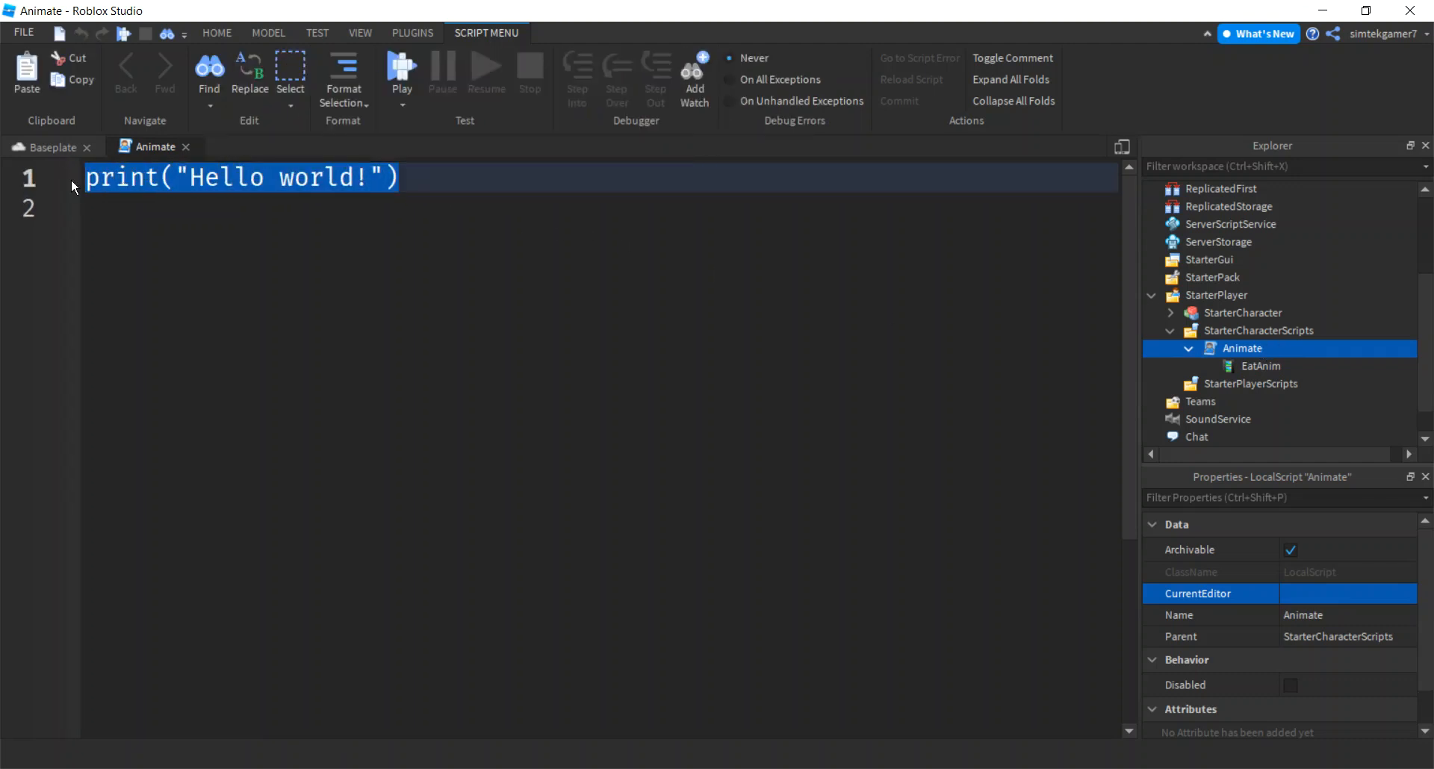
{"action": "key", "text": "BackSpace"}
{"action": "type", "text": "local char = "}
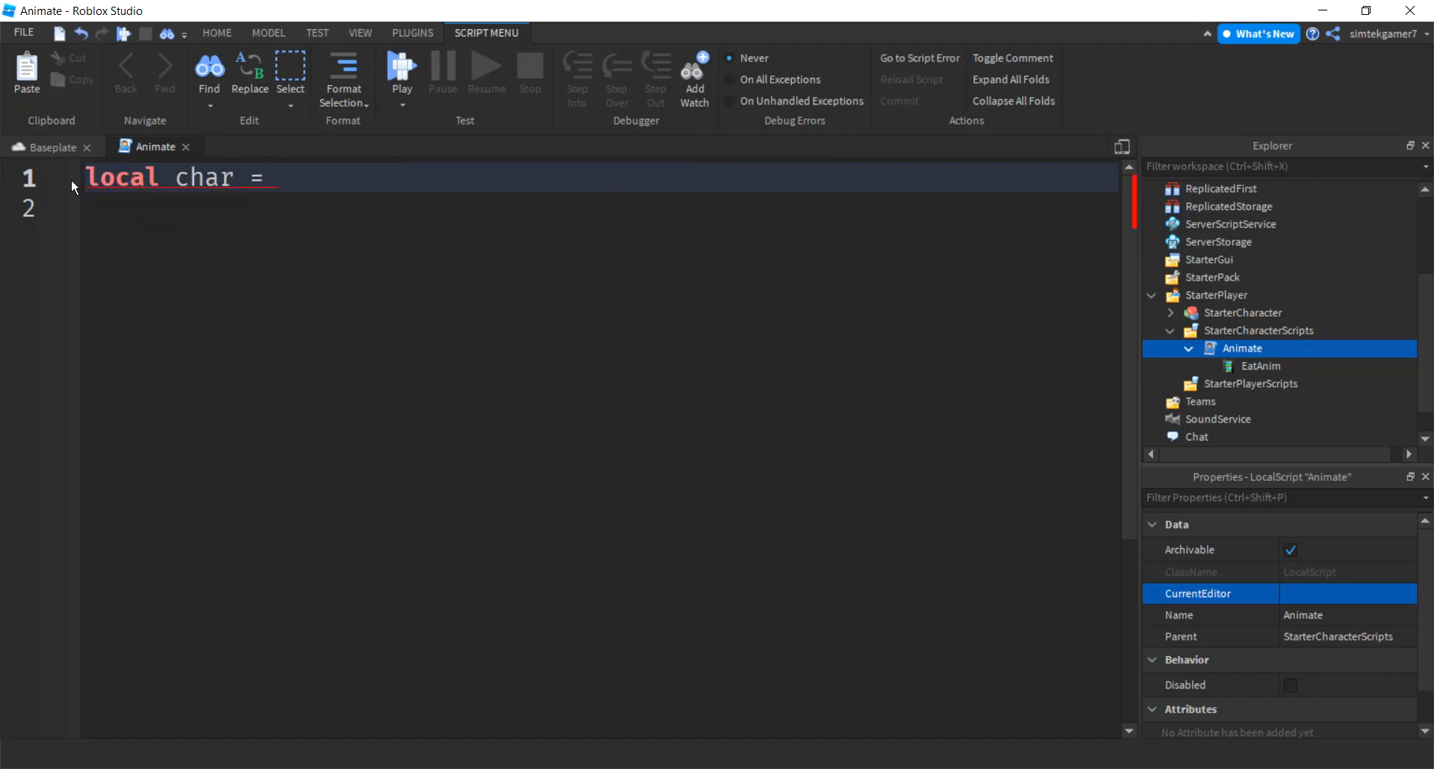
{"action": "type", "text": "s.P"}
{"action": "key", "text": "BackSpace"}
{"action": "key", "text": "BackSpace"}
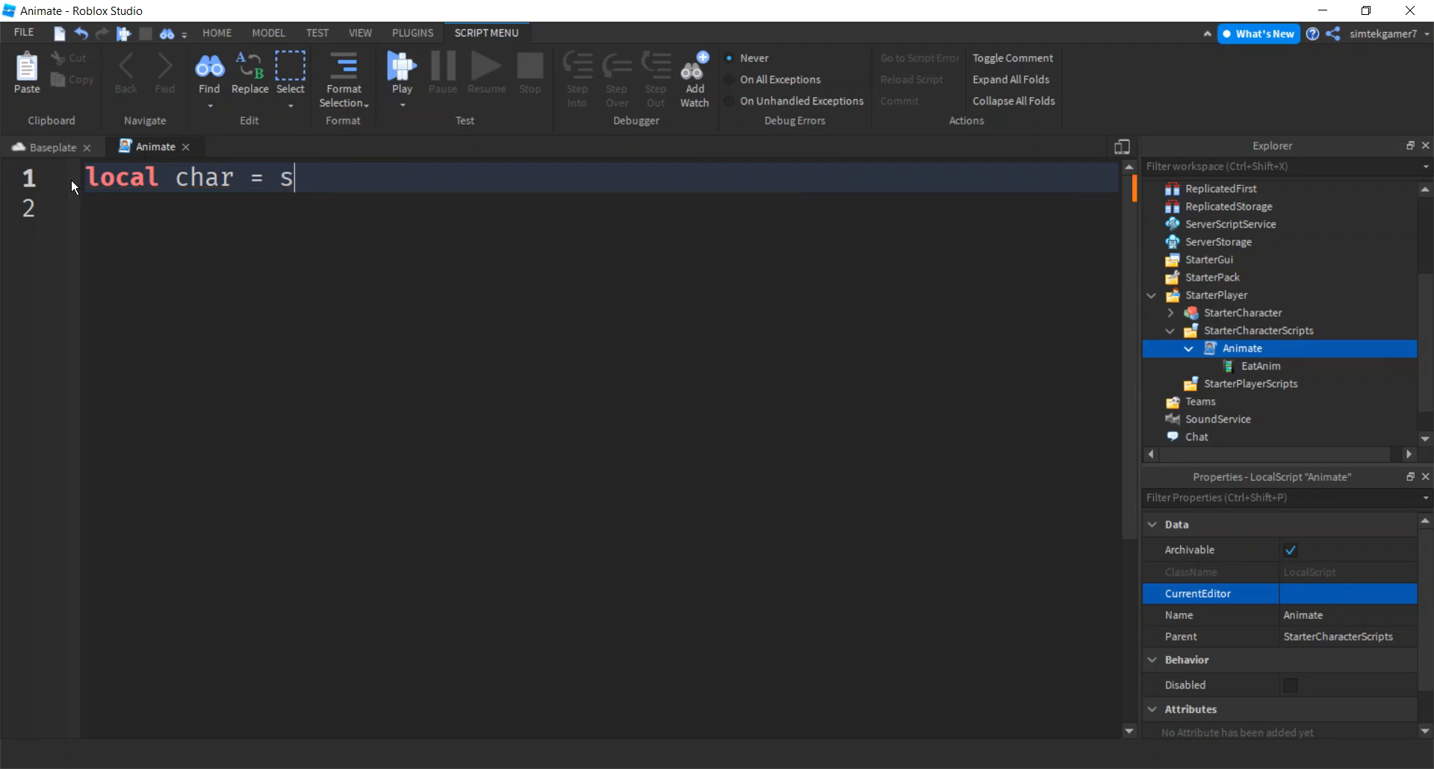
{"action": "type", "text": "cript.P"}
{"action": "key", "text": "Return"}
{"action": "key", "text": "Return"}
Step: Add a line declaring local hum = char:WaitForChild("Humanoid")
{"action": "type", "text": "local hum = char:W"}
{"action": "key", "text": "Tab"}
{"action": "type", "text": "(\"Humanoid"}
{"action": "key", "text": "End"}
{"action": "key", "text": "Return"}
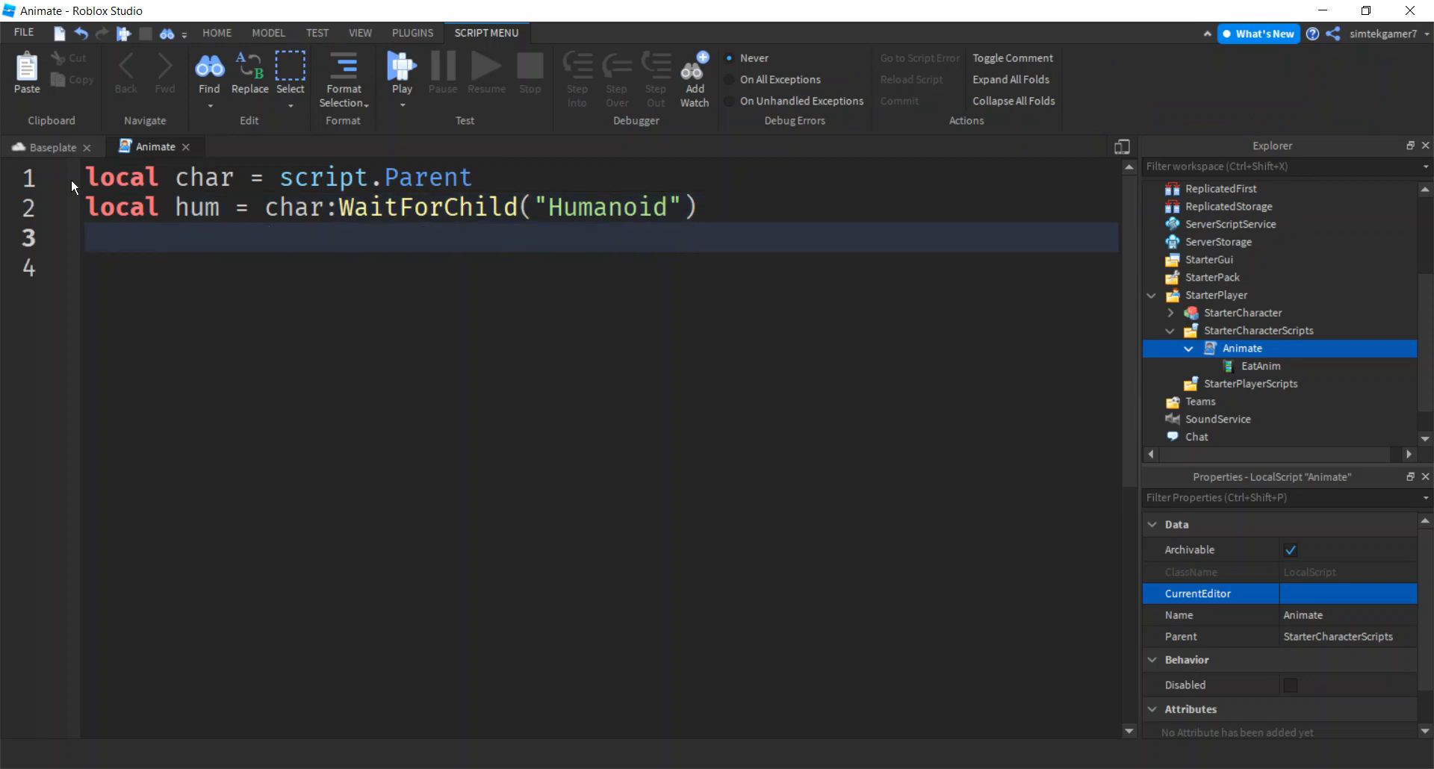
Step: Add a line declaring local eatAnim = script:WaitForChild("EatAnim")
{"action": "type", "text": "local eatAnim = "}
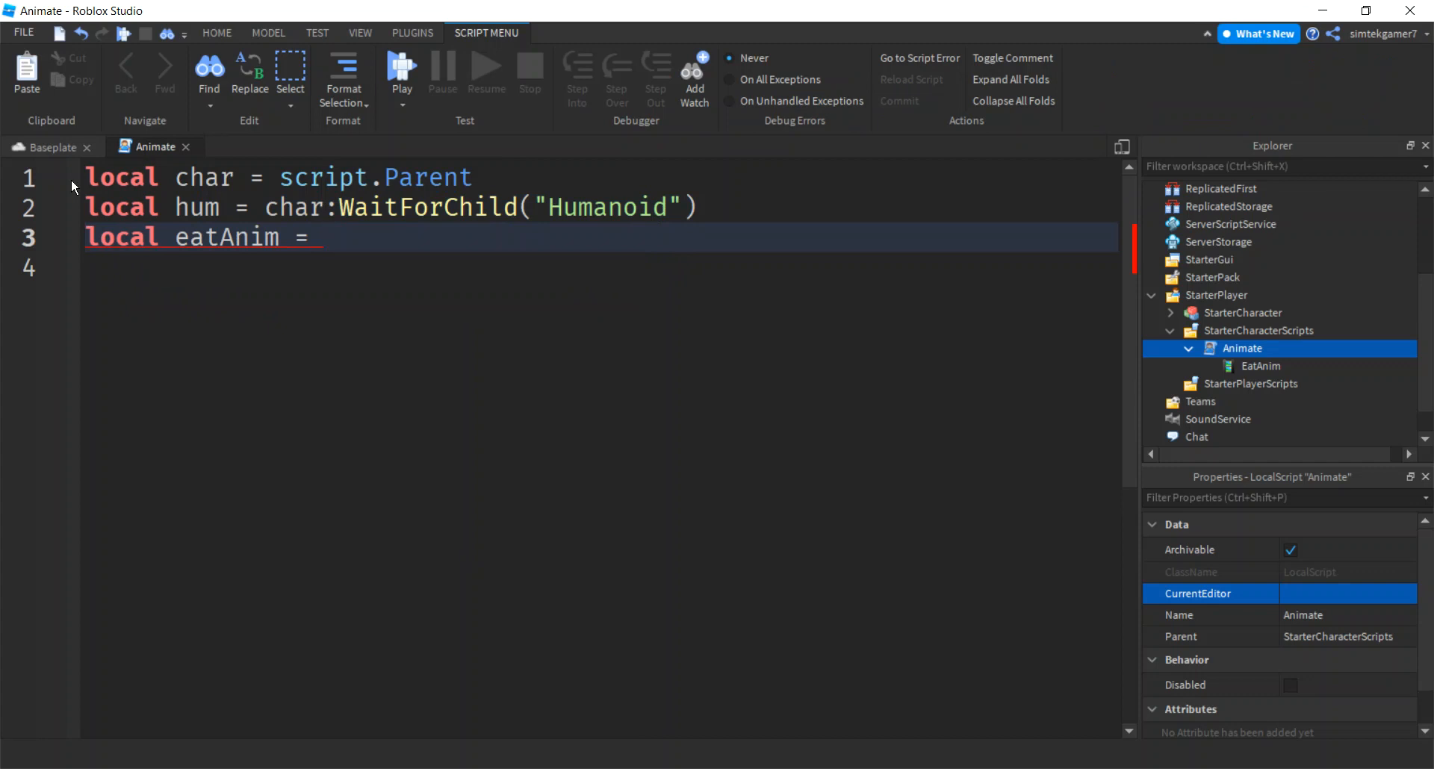
{"action": "type", "text": "script:"}
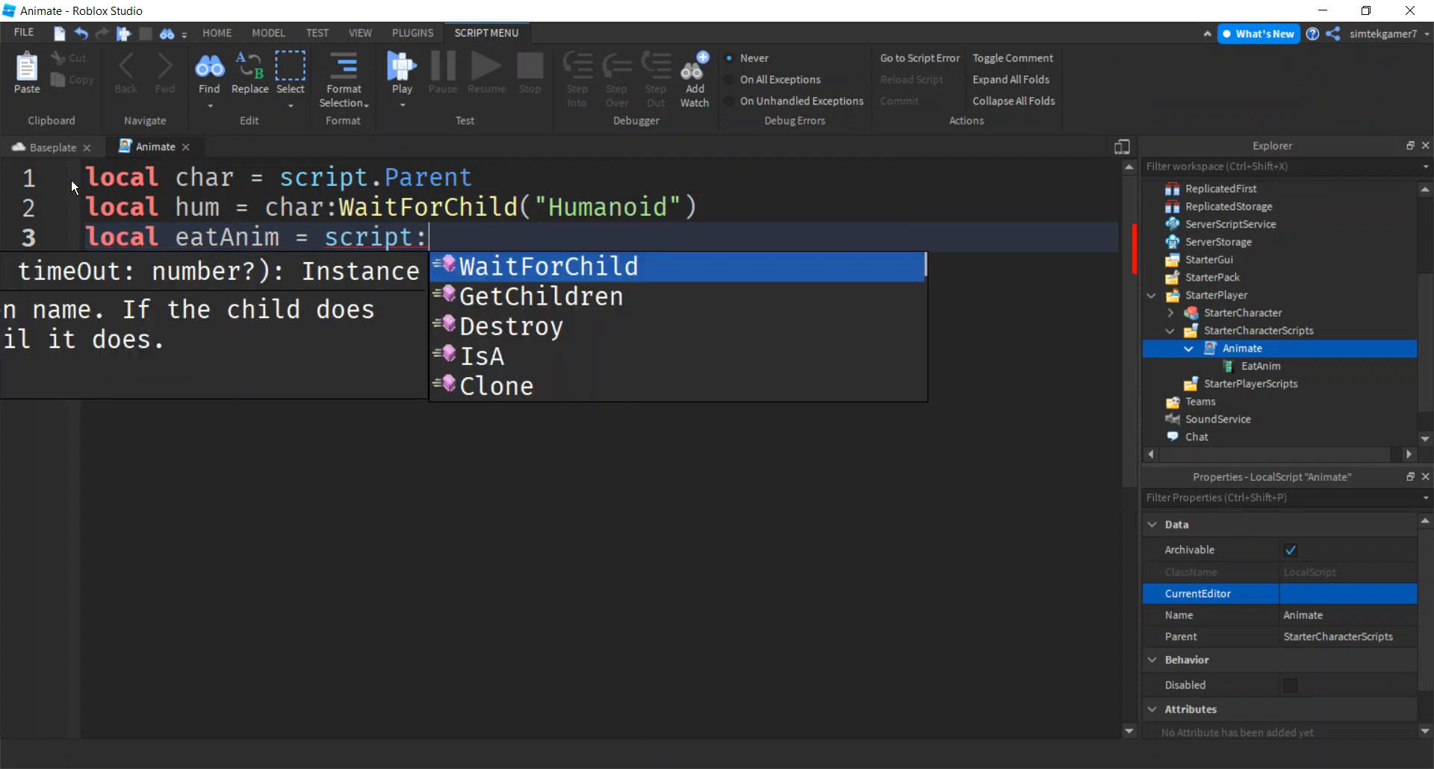
{"action": "key", "text": "Tab"}
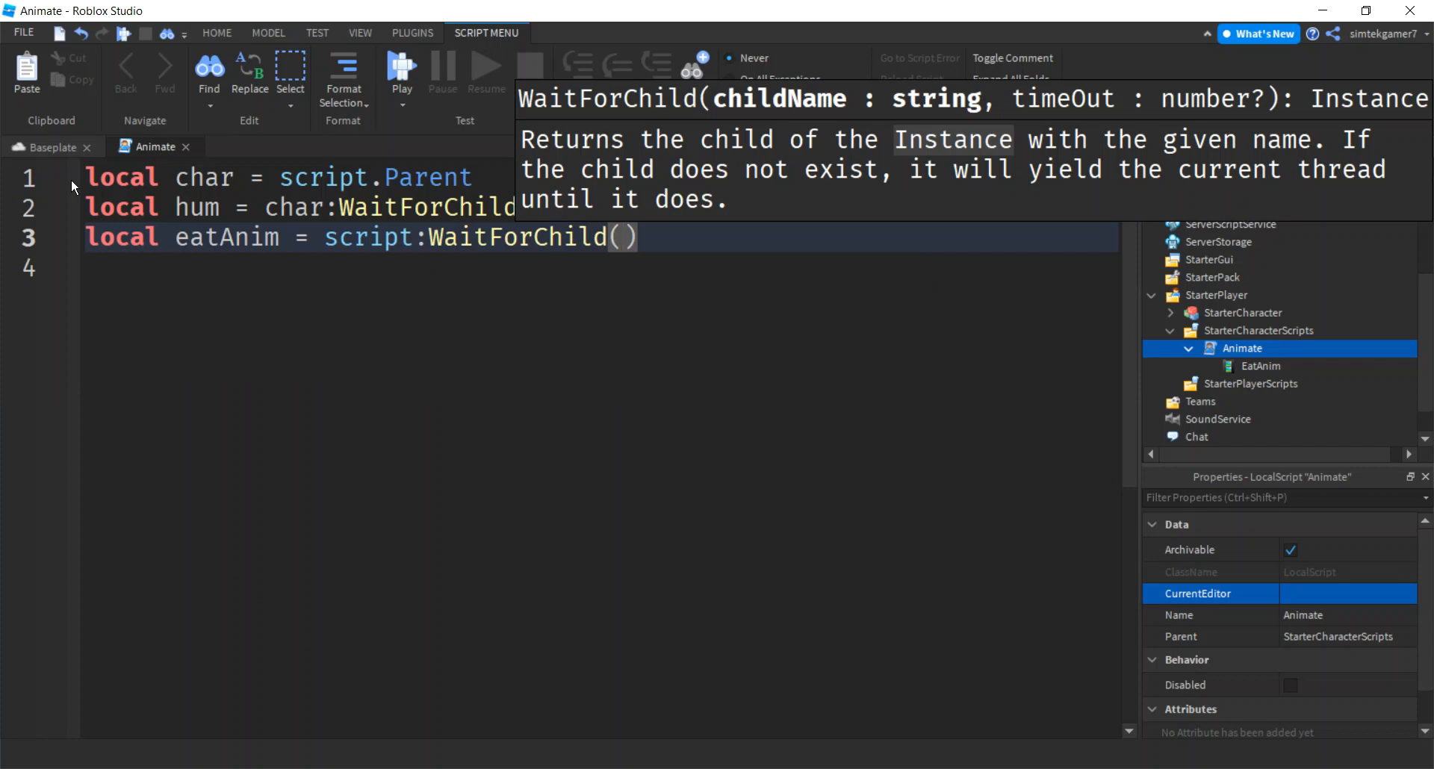
{"action": "type", "text": "\""}
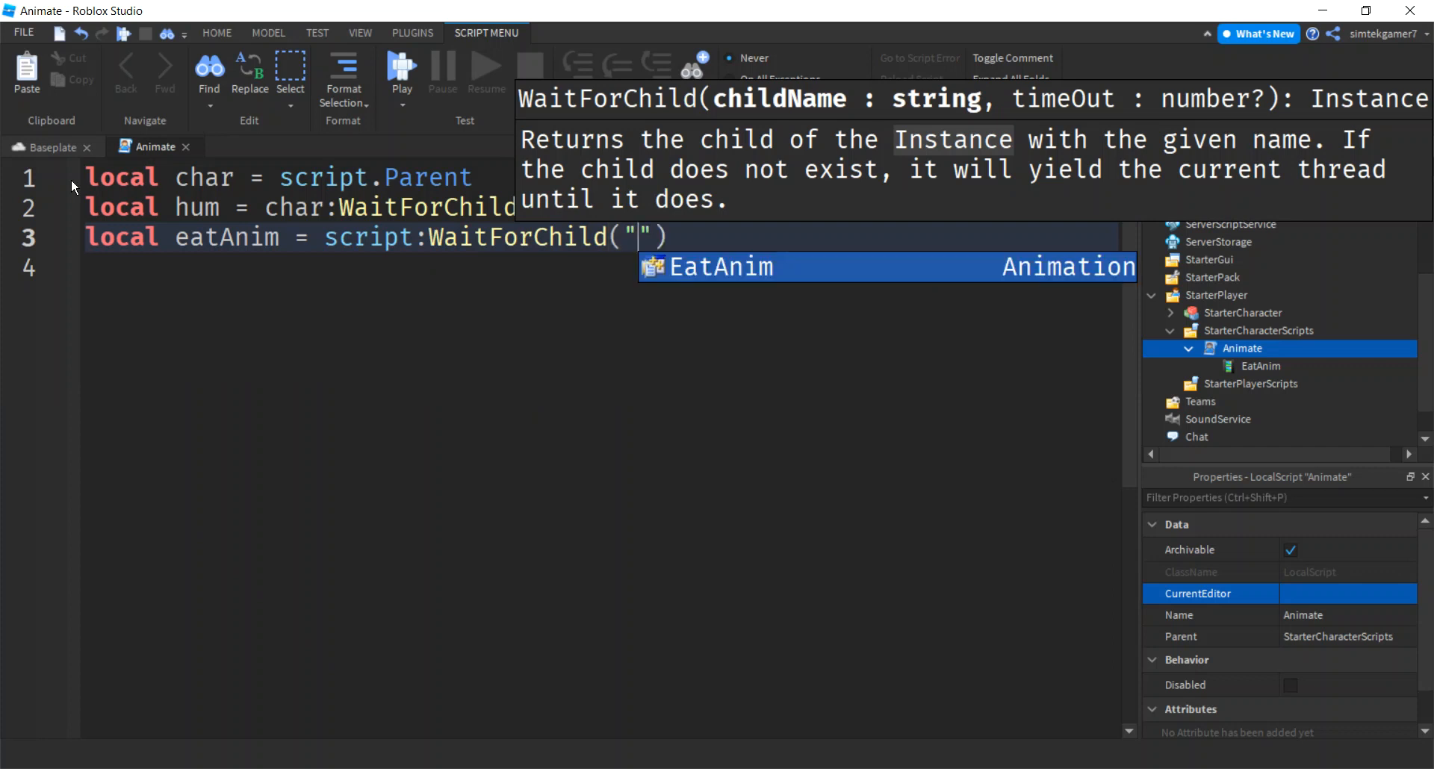
{"action": "key", "text": "Tab"}
{"action": "key", "text": "Right"}
{"action": "key", "text": "Right"}
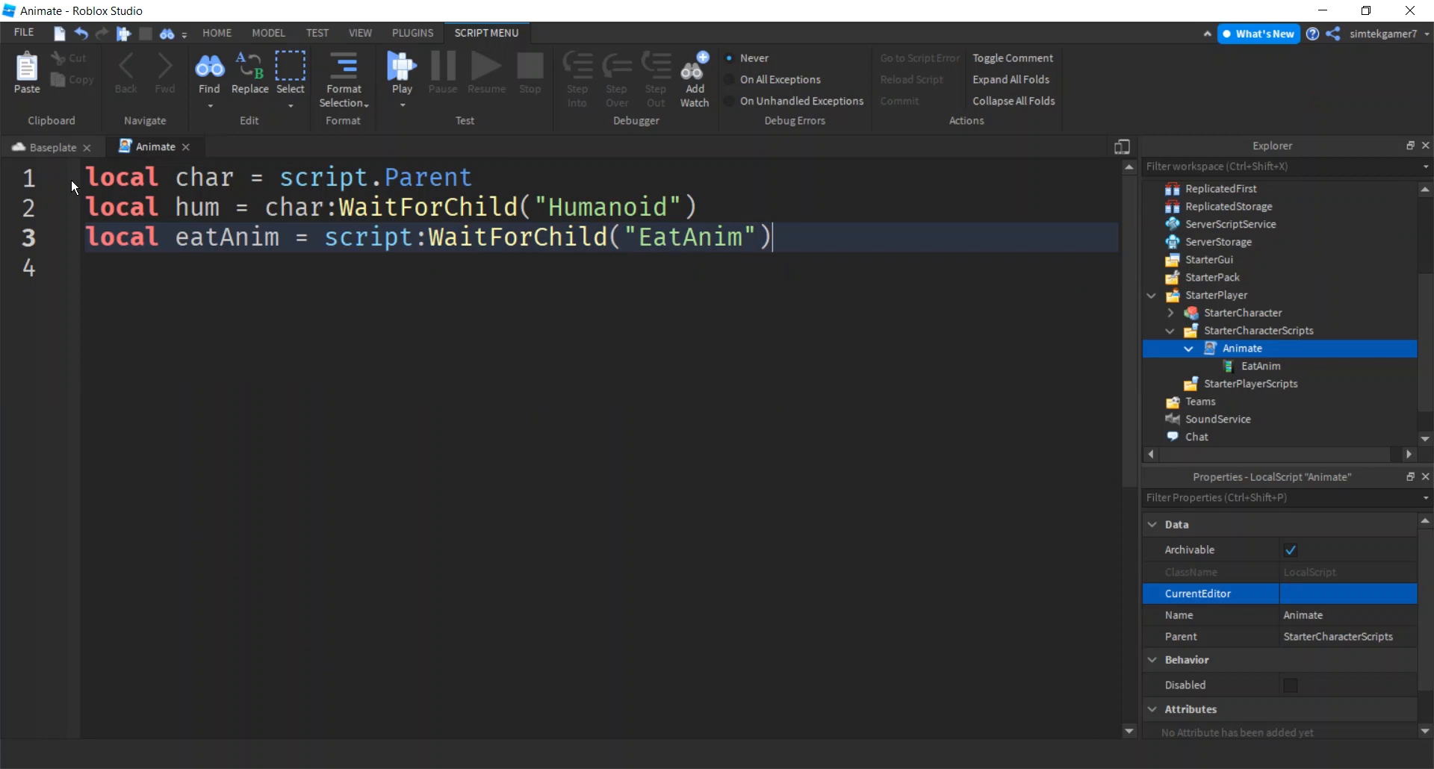
{"action": "key", "text": "Return"}
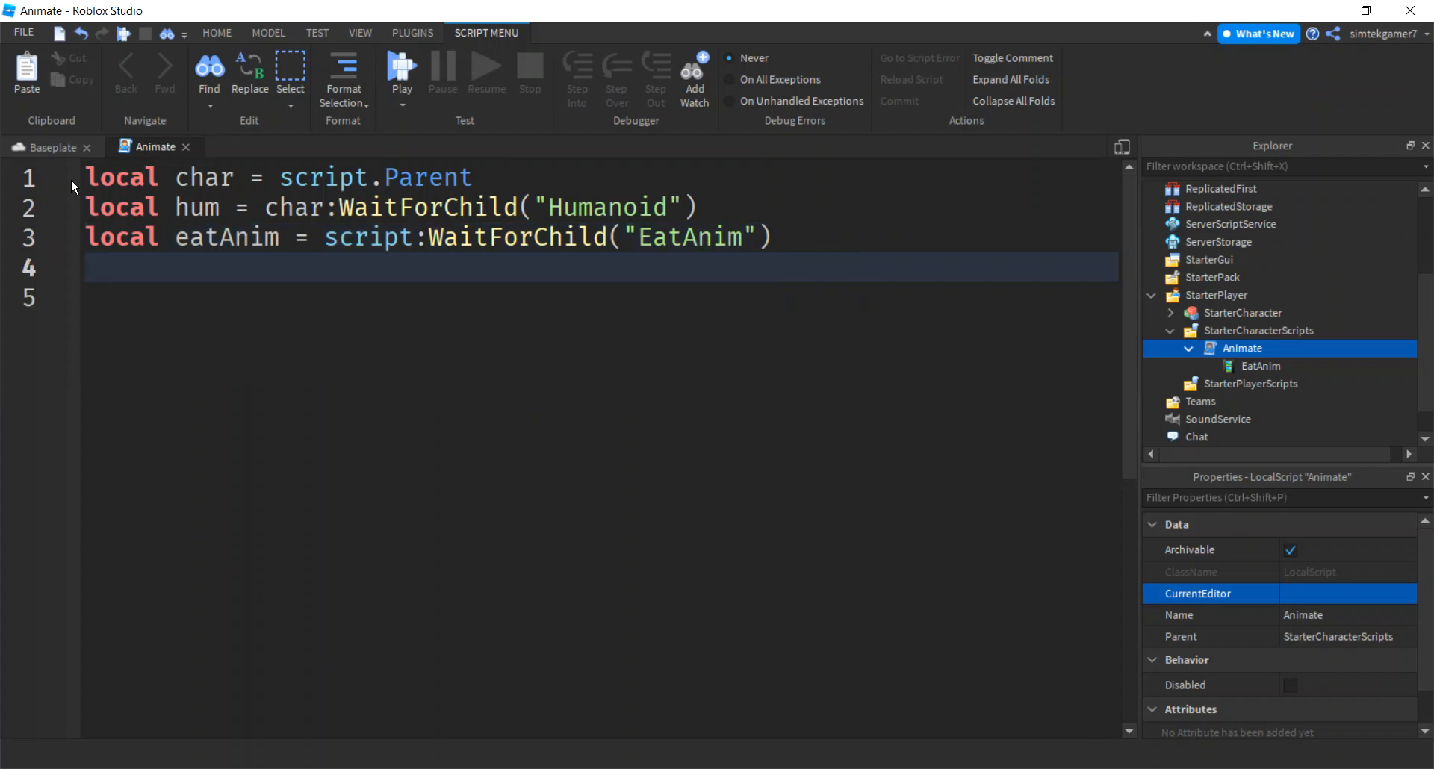
Step: Add a line declaring local eatAnimTrack = hum.Animator:LoadAnimation(eatAnim)
{"action": "type", "text": "local eat"}
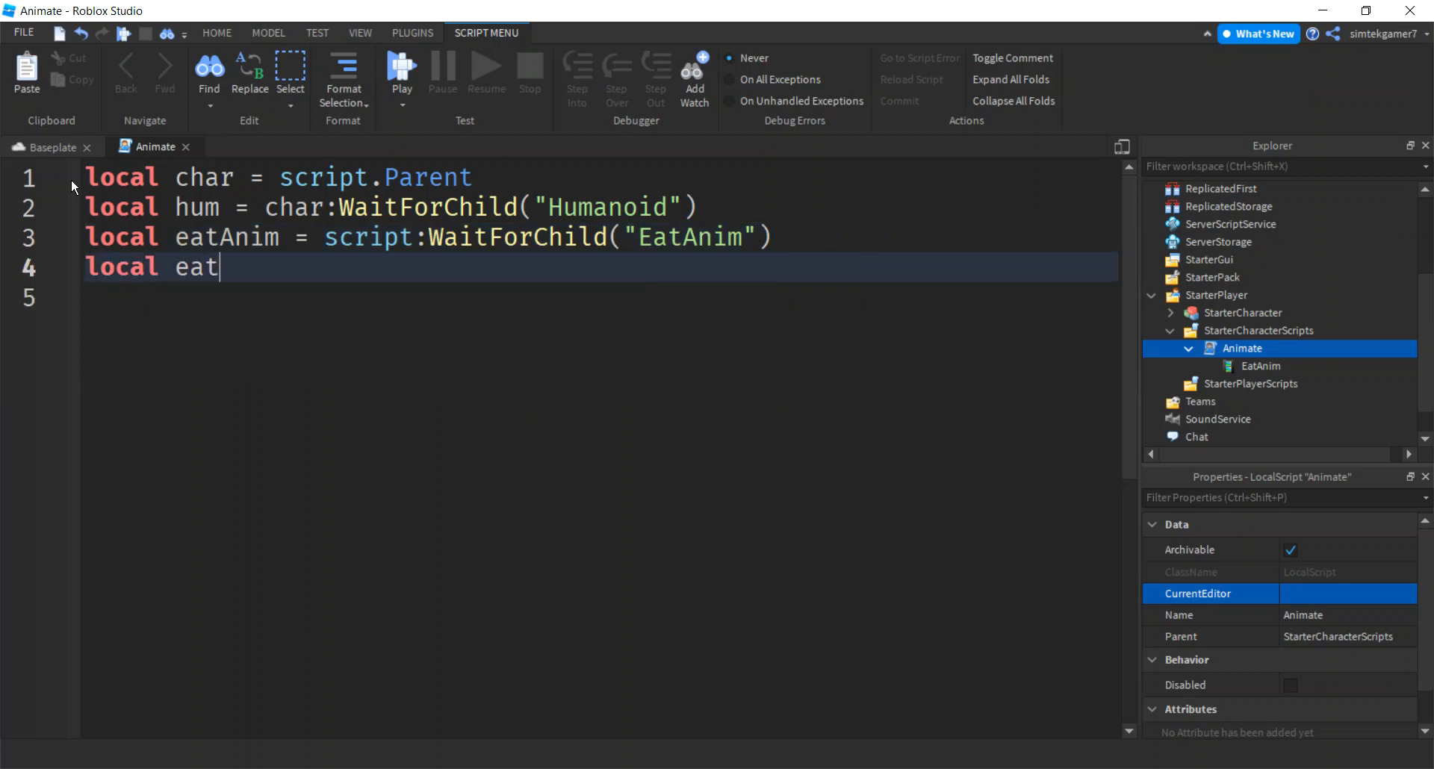
{"action": "type", "text": "AnimTrack = "}
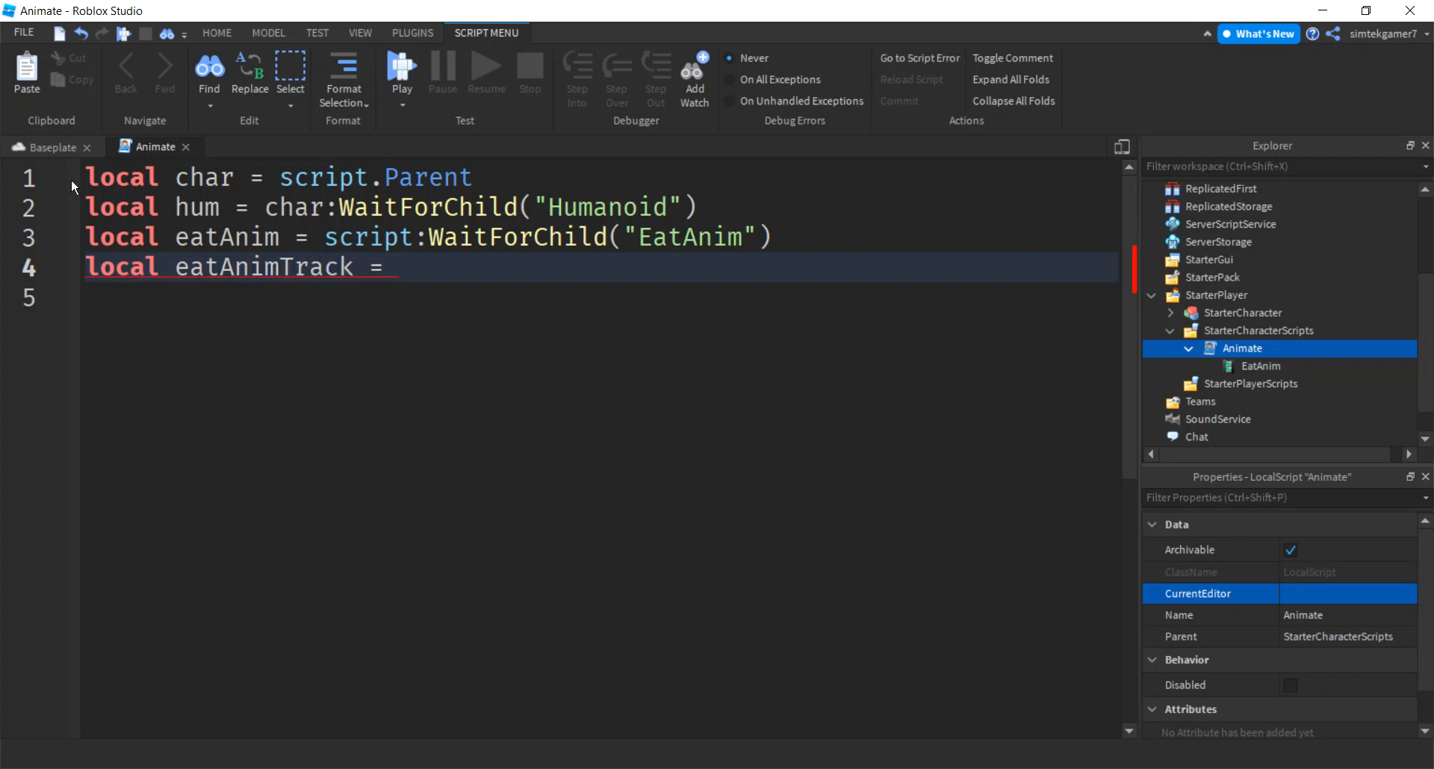
{"action": "type", "text": "hum.A"}
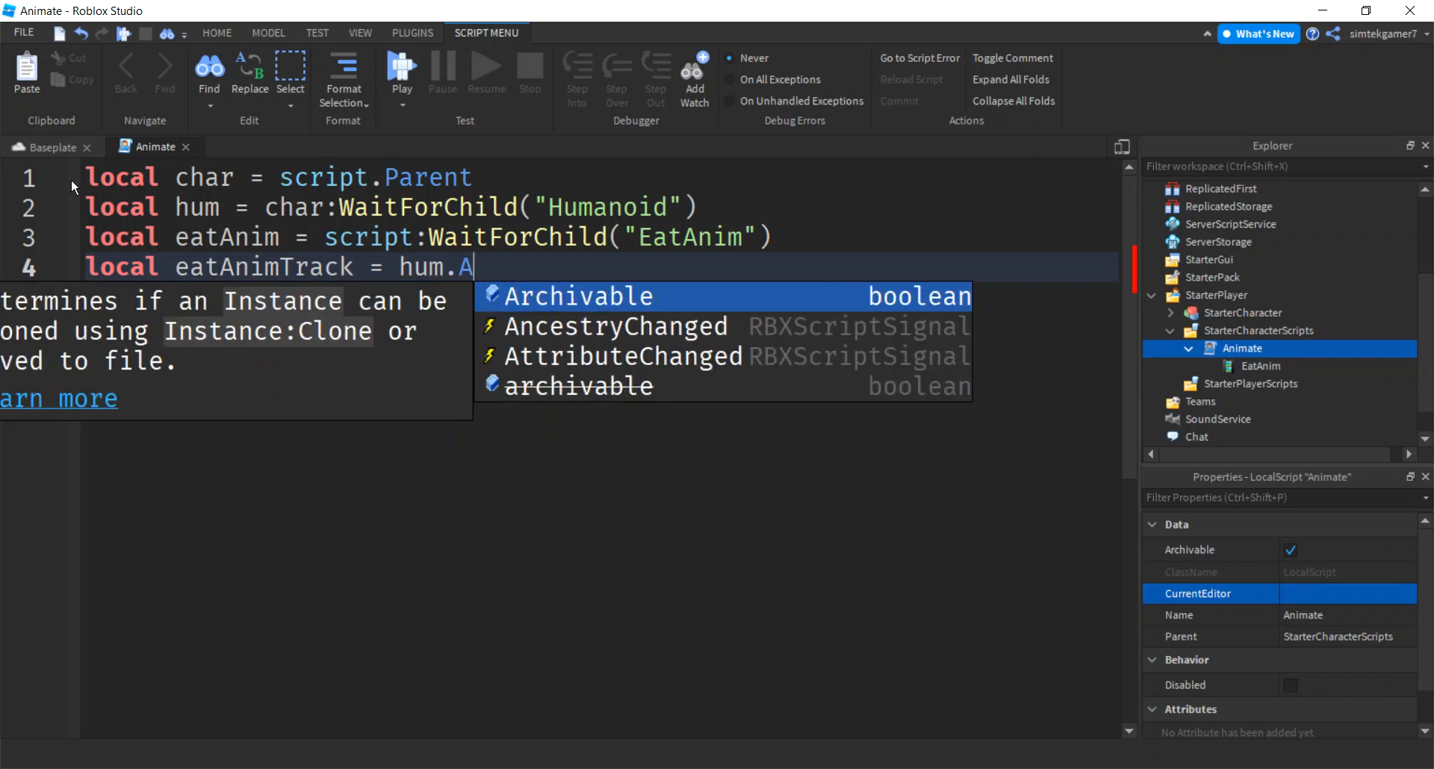
{"action": "type", "text": "nimator"}
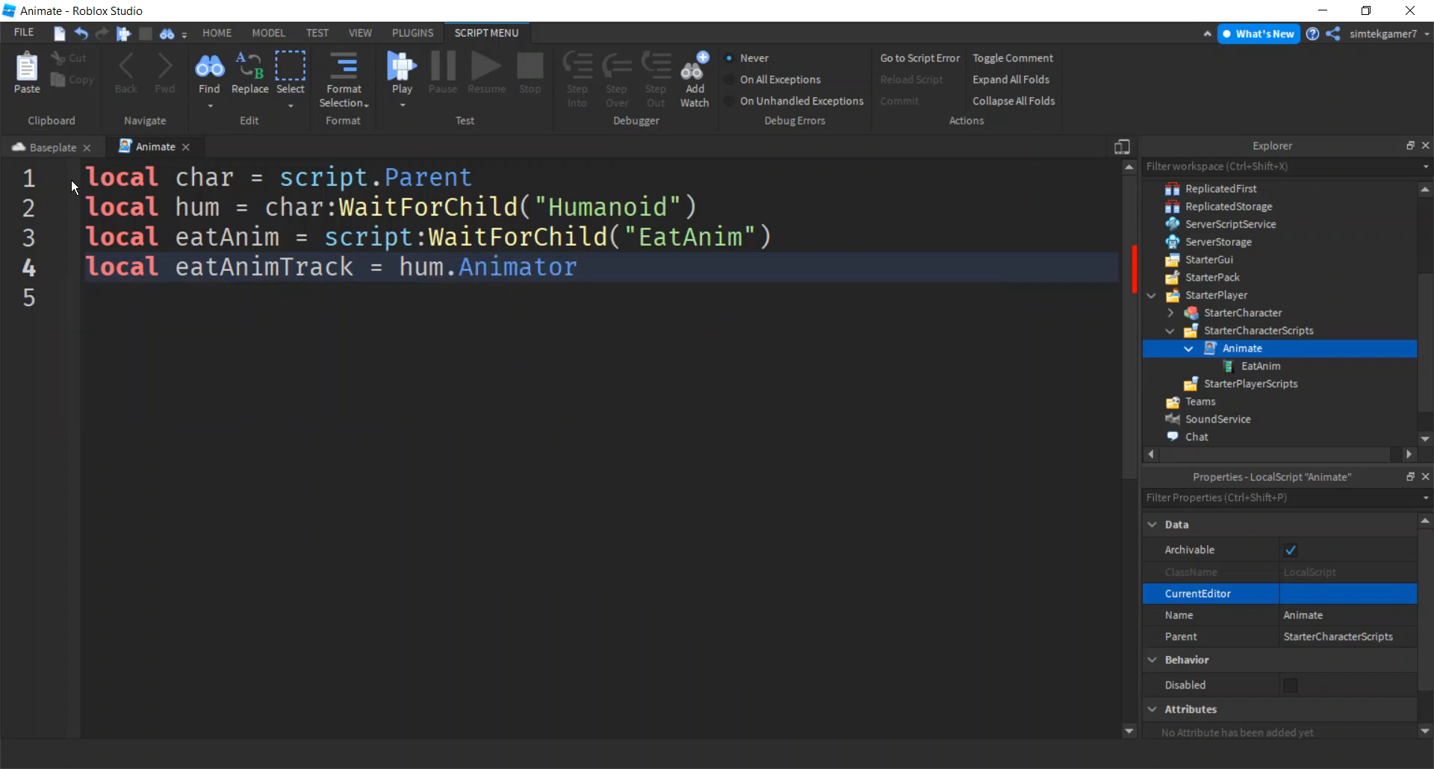
{"action": "type", "text": ":LoadAnimatio"}
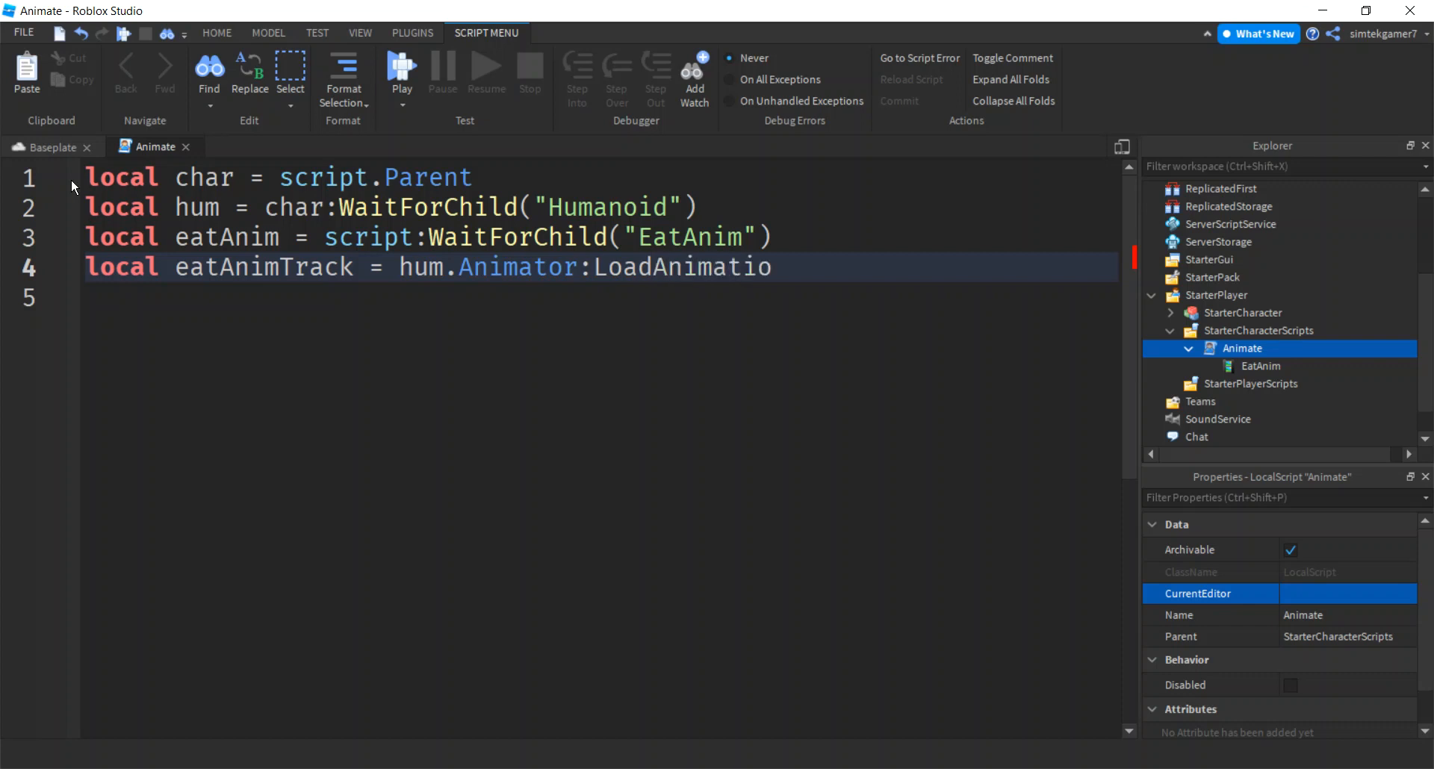
{"action": "type", "text": "n("}
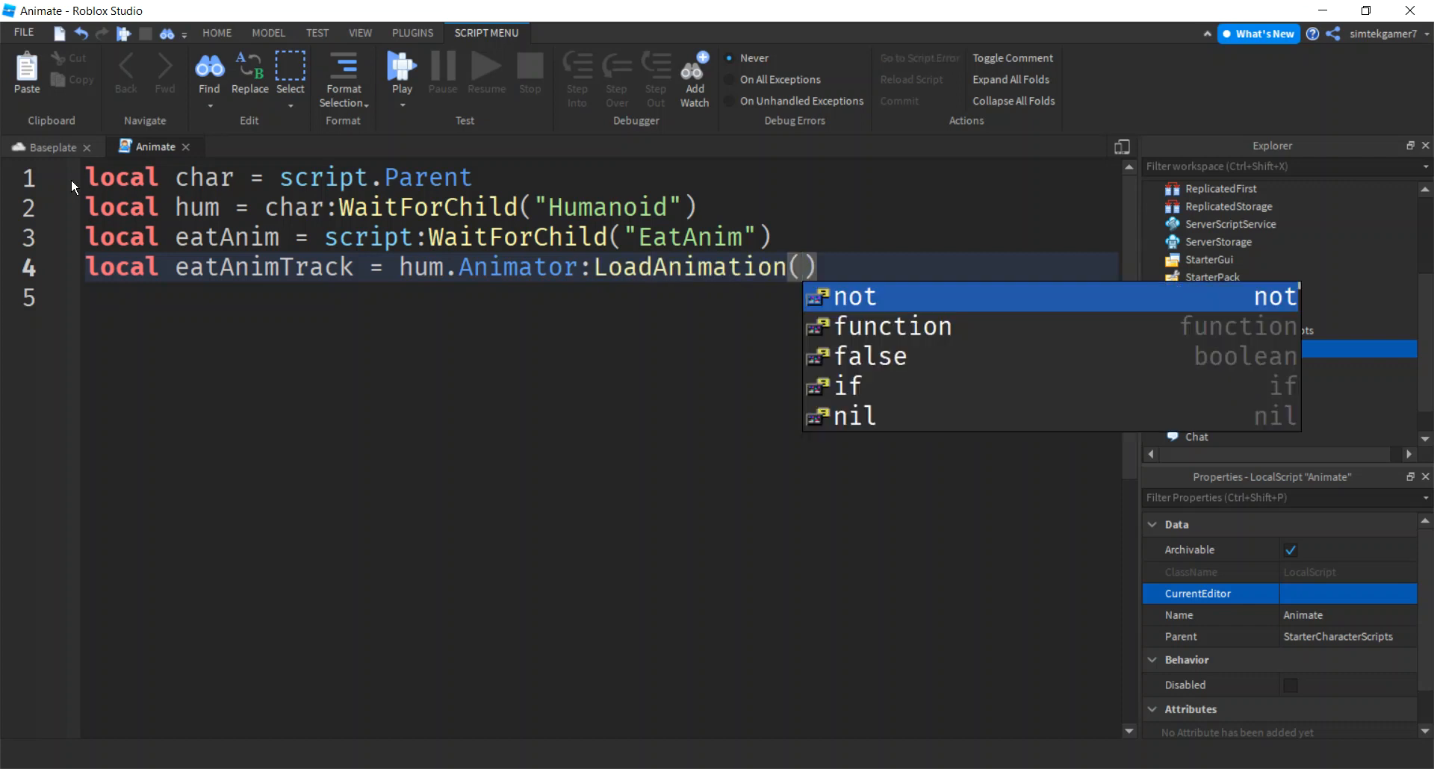
{"action": "type", "text": "e"}
{"action": "key", "text": "Down"}
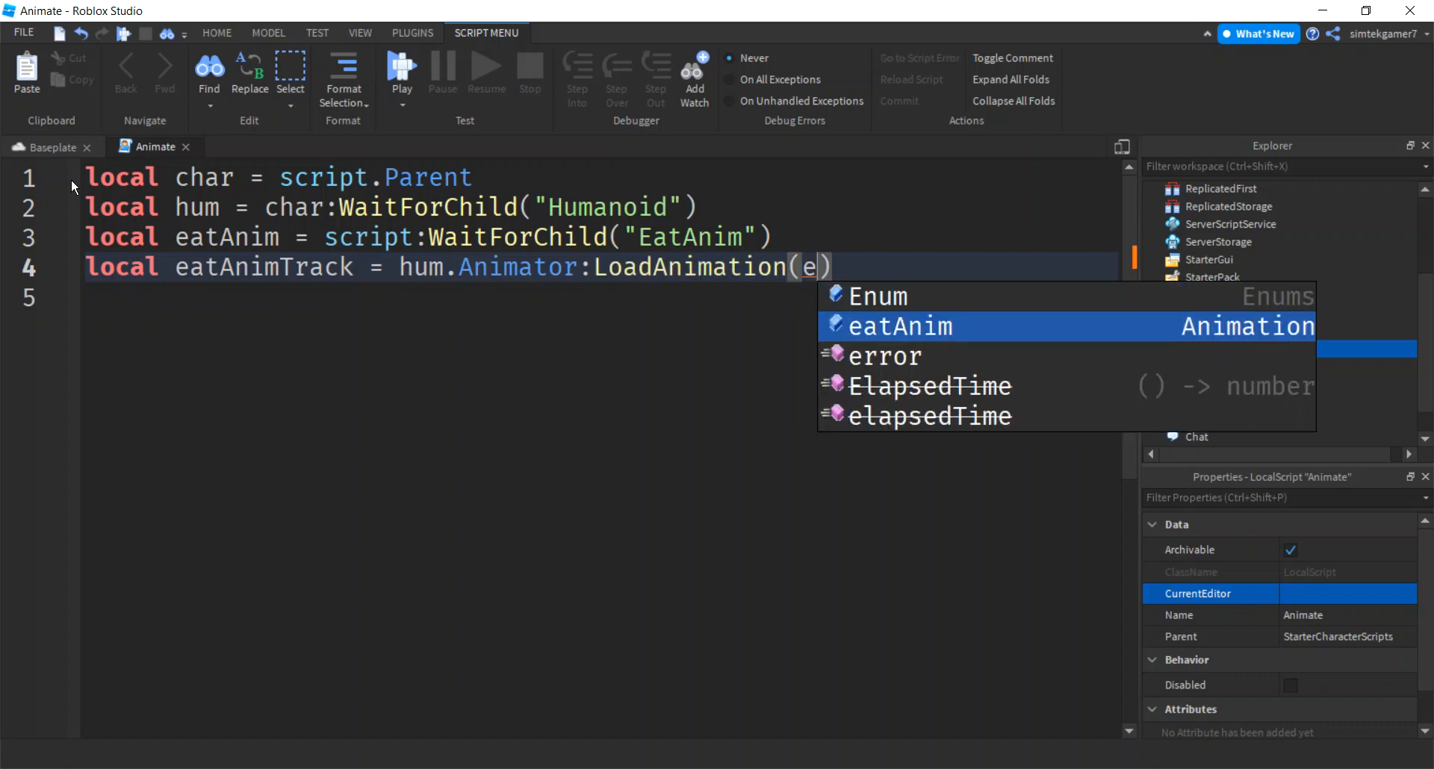
{"action": "key", "text": "Tab"}
{"action": "type", "text": ")"}
{"action": "key", "text": "Return"}
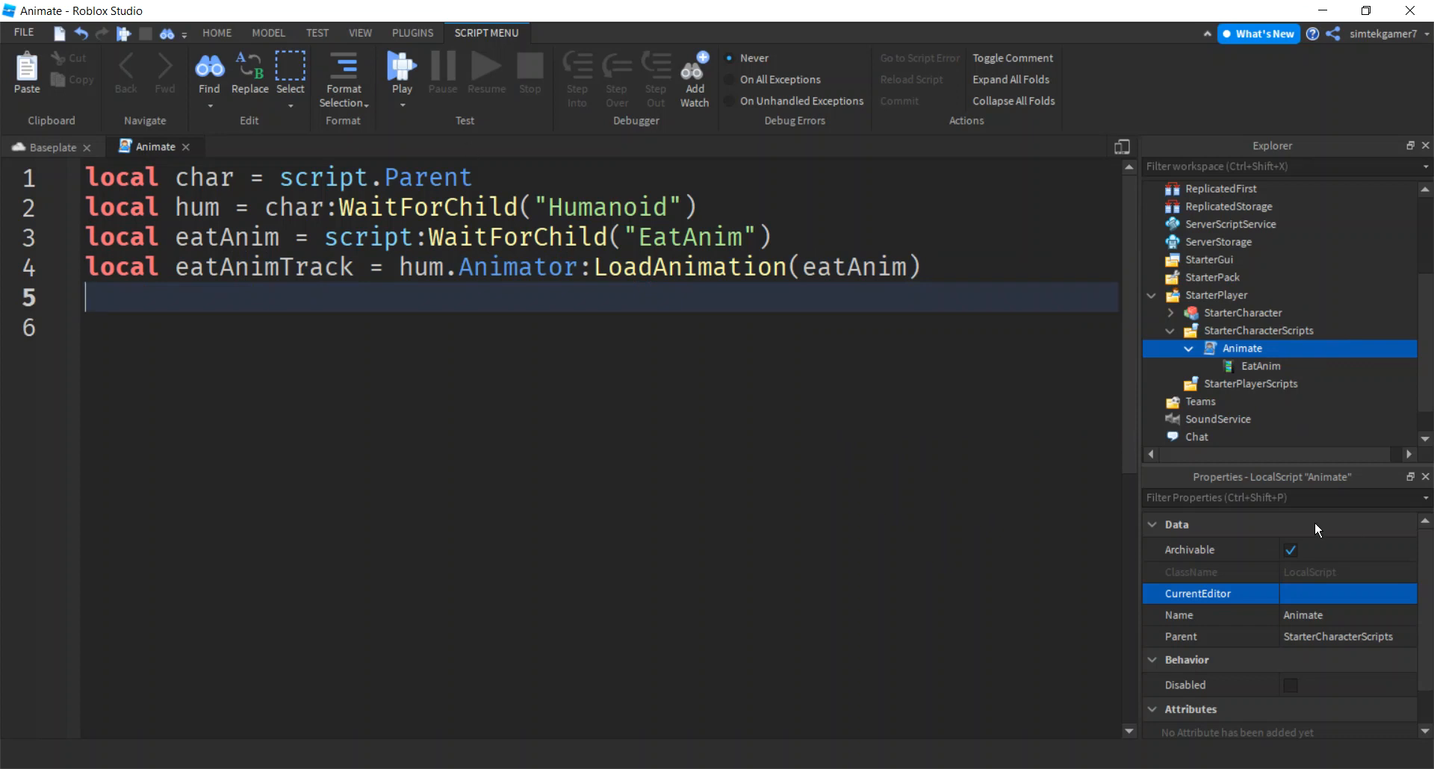
Step: Below the declarations, connect a function with a speed parameter to hum.Running
{"action": "left_click", "coordinate": [179, 322]}
{"action": "type", "text": "hum."}
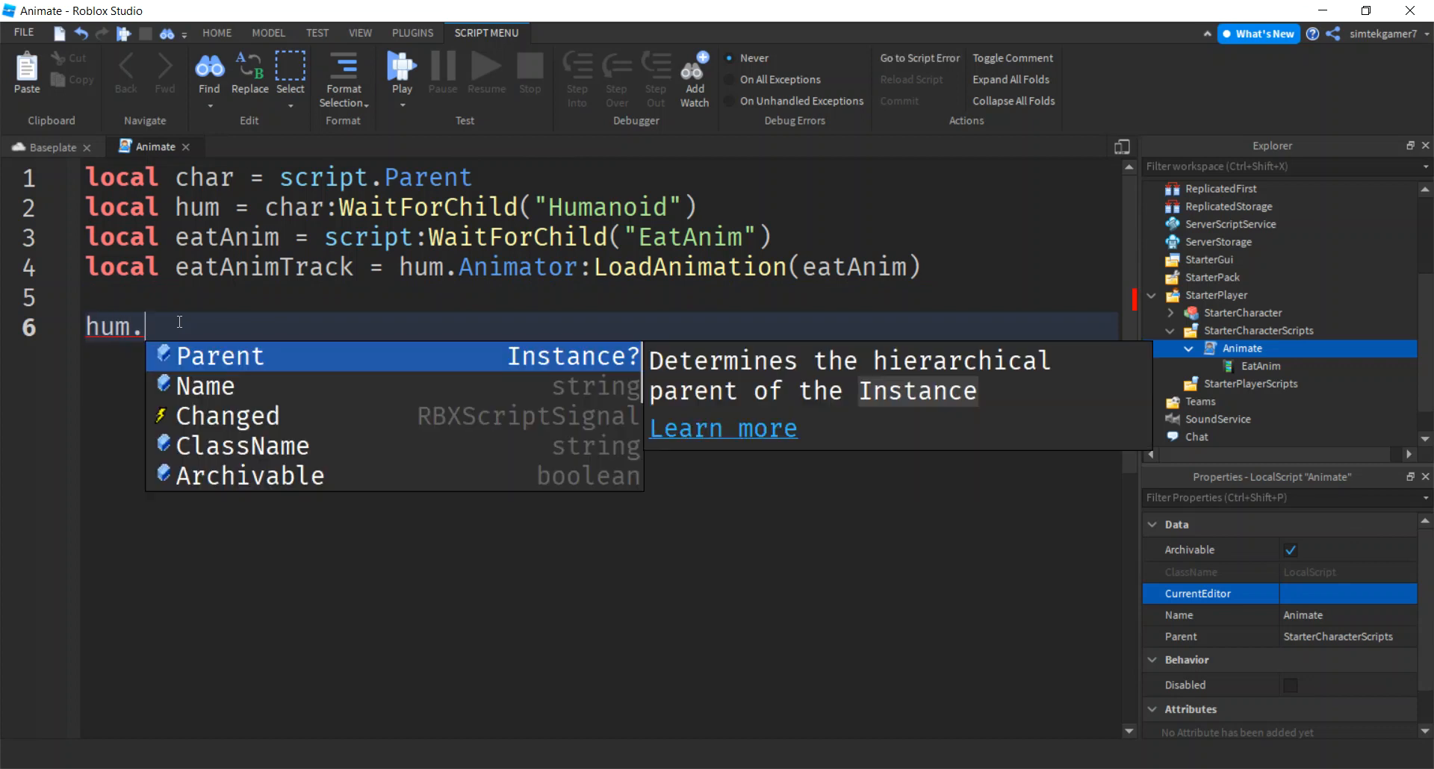
{"action": "type", "text": "Runnc"}
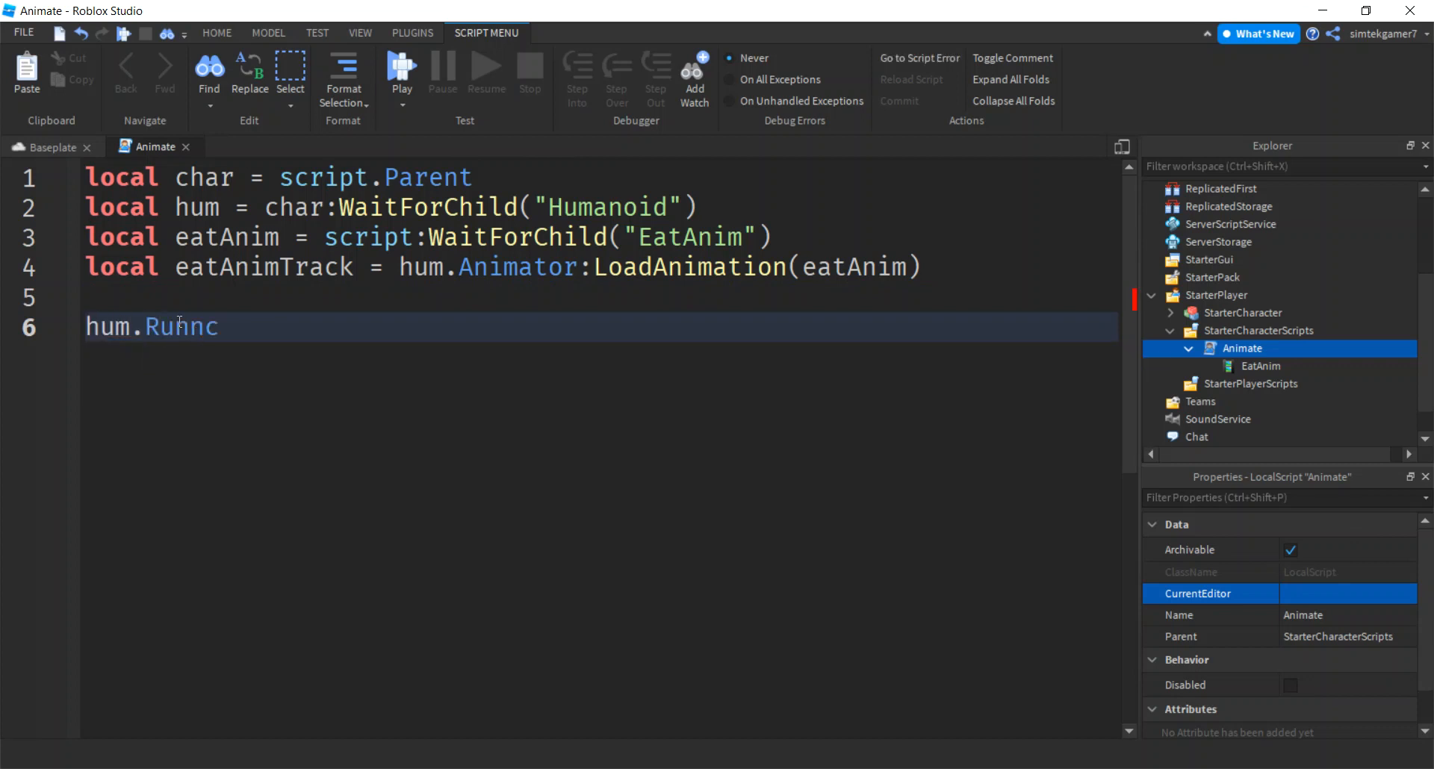
{"action": "key", "text": "BackSpace"}
{"action": "type", "text": "ing"}
{"action": "type", "text": ":Connect(function(speed)"}
{"action": "key", "text": "Return"}
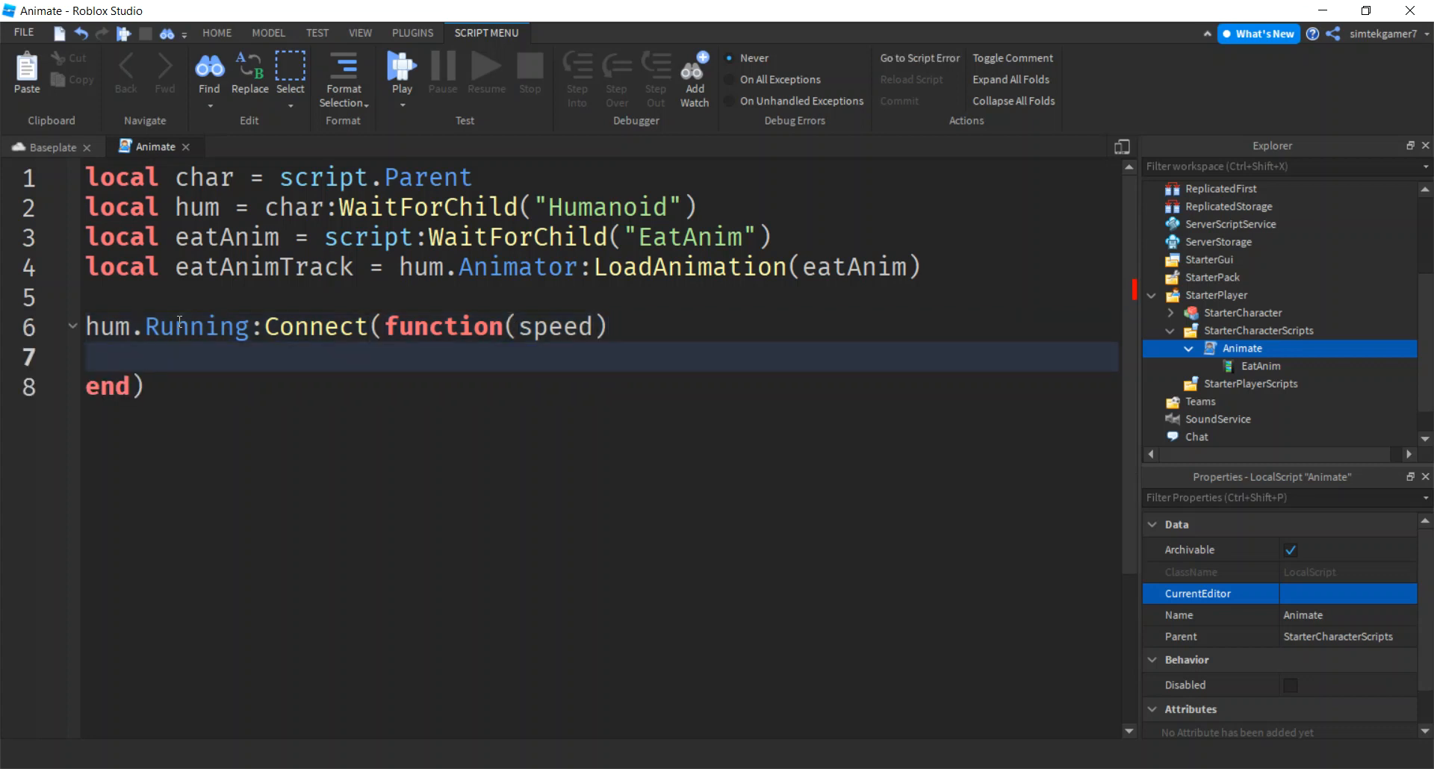
Step: Inside the Running function, add an if speed > 0 then block
{"action": "type", "text": "if sp"}
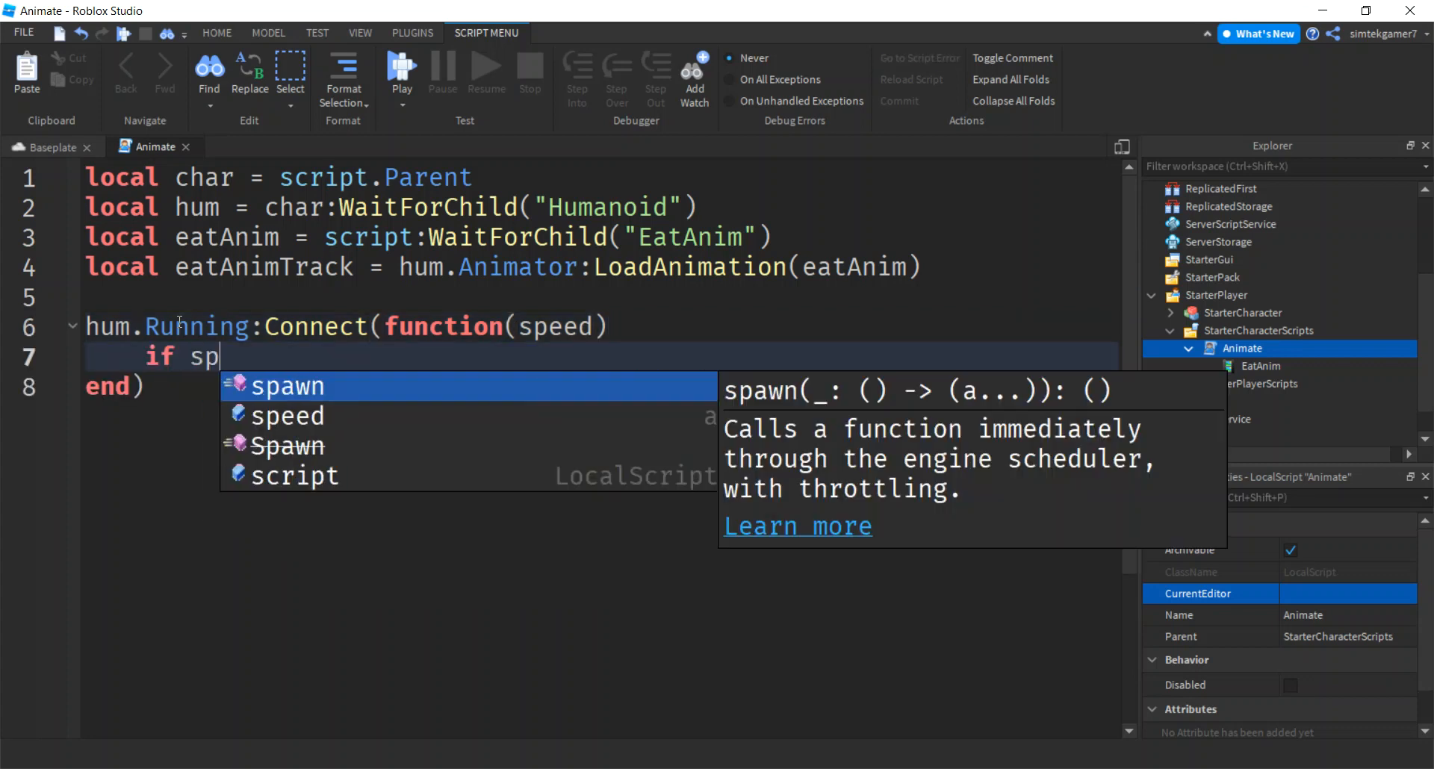
{"action": "type", "text": "eed "}
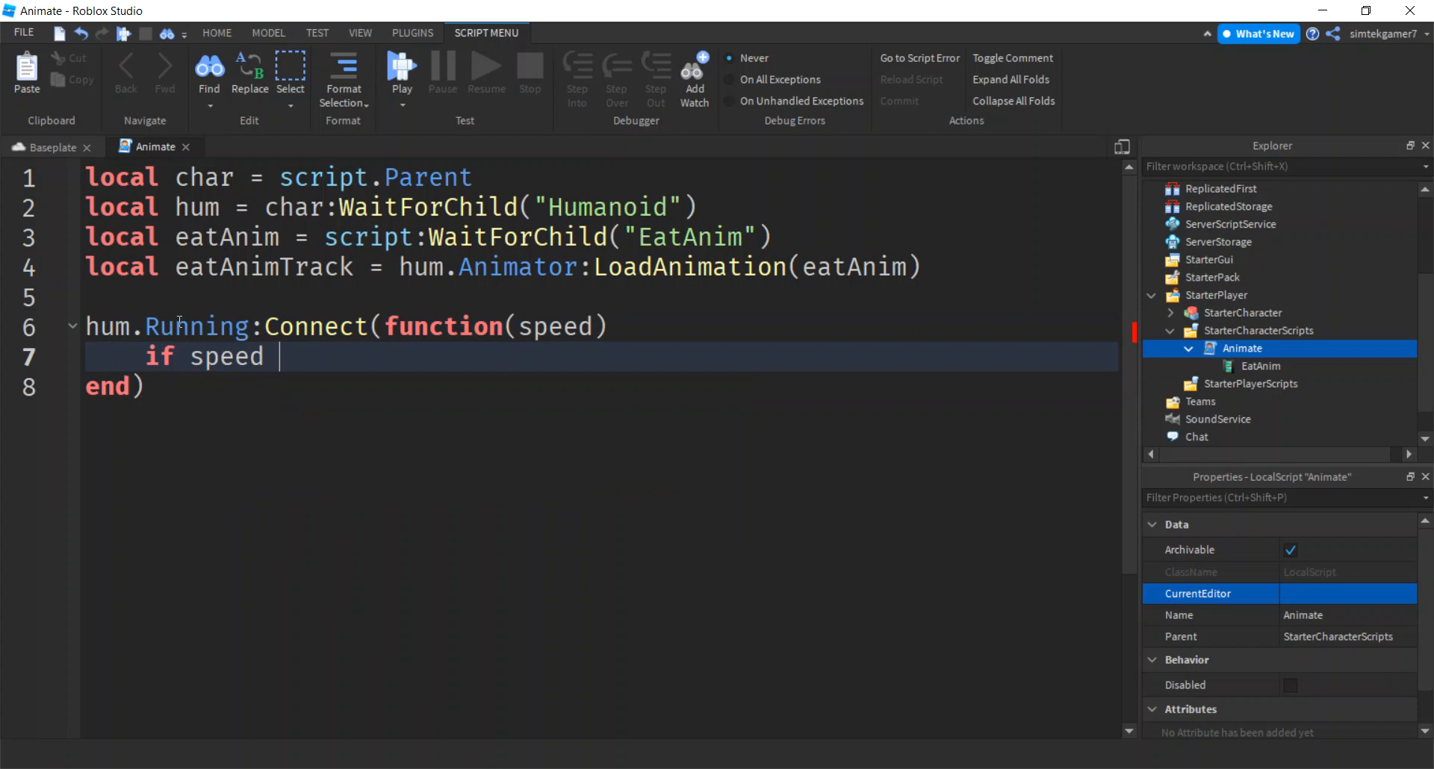
{"action": "type", "text": "> 0 then"}
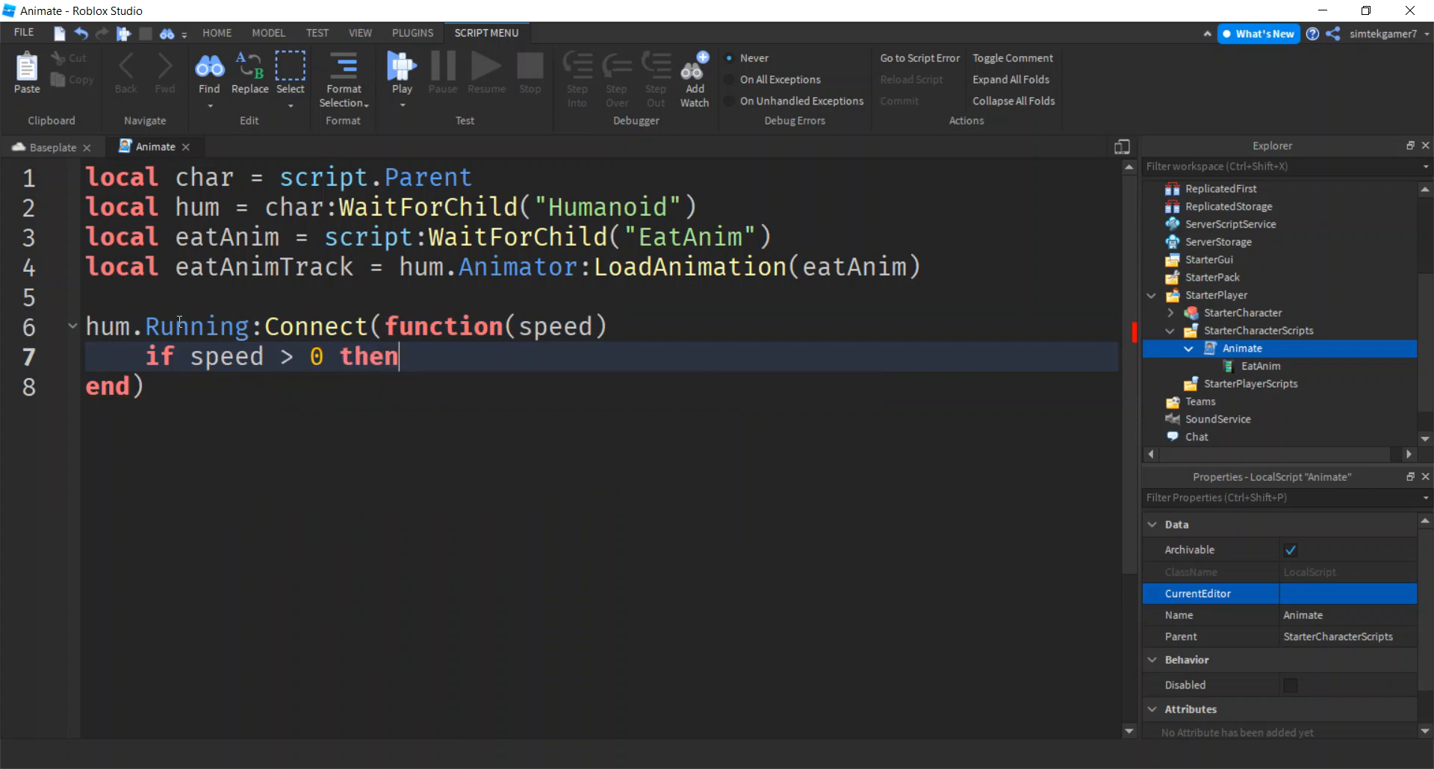
{"action": "key", "text": "Return"}
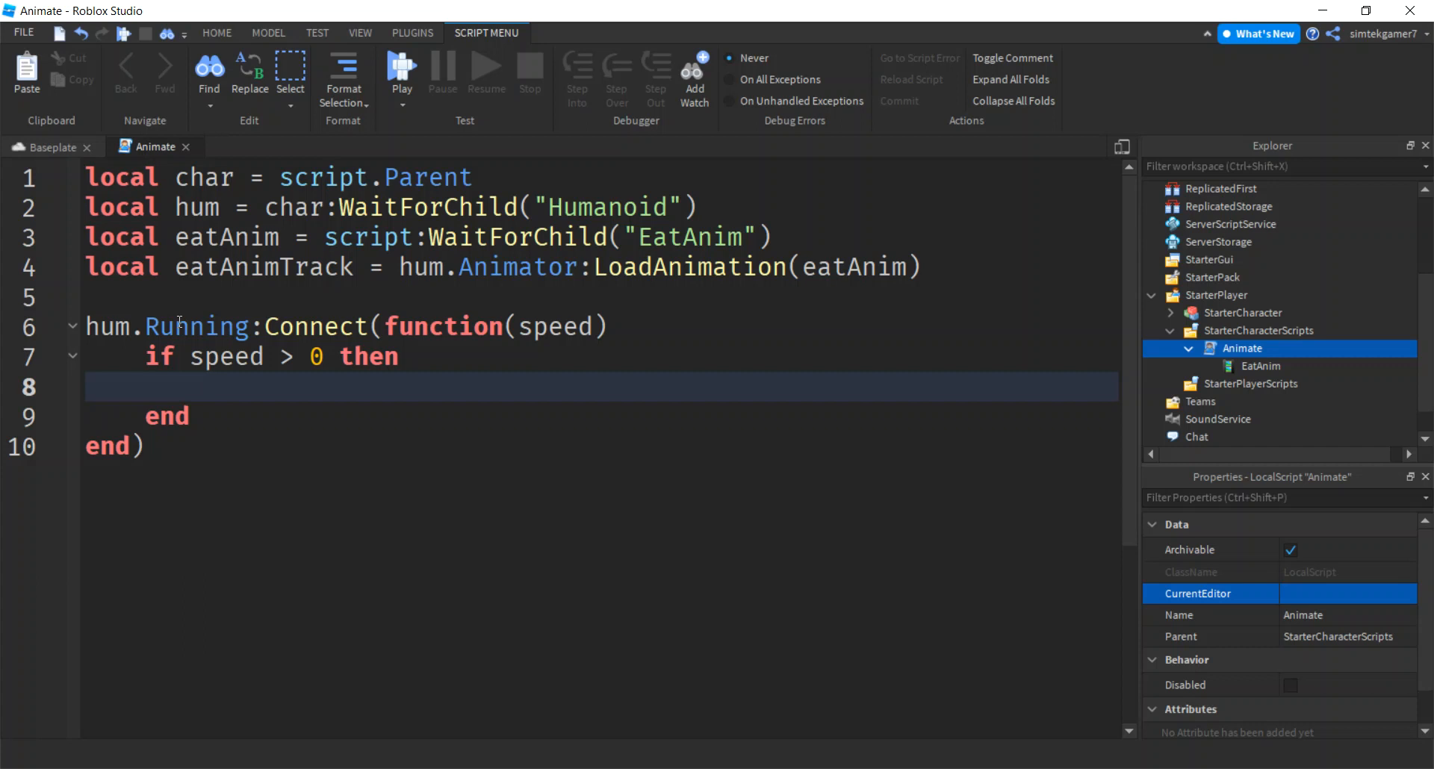
Step: Nest an if not eatAnimTrack.IsPlaying then block inside the speed check
{"action": "type", "text": "if"}
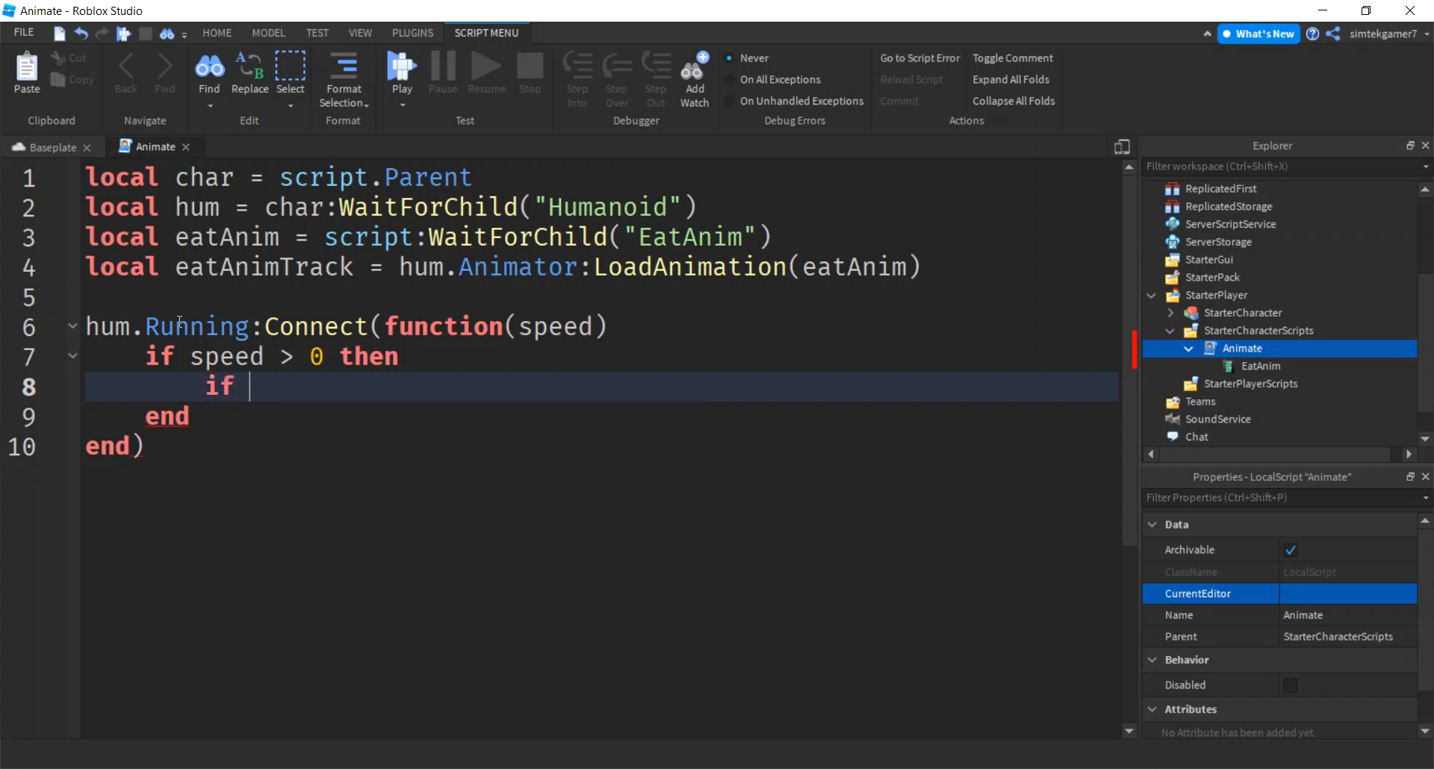
{"action": "type", "text": " not ea"}
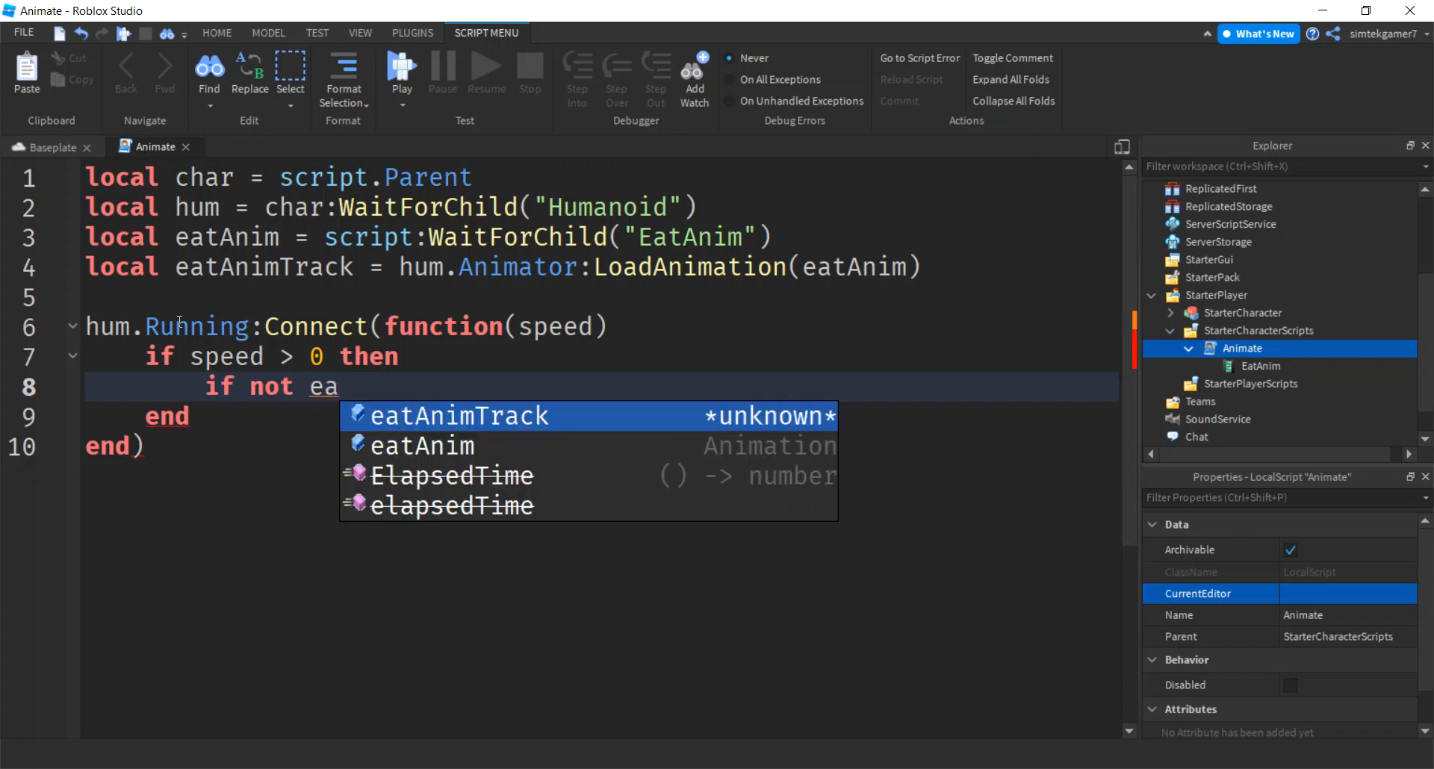
{"action": "key", "text": "Tab"}
{"action": "type", "text": ".Is"}
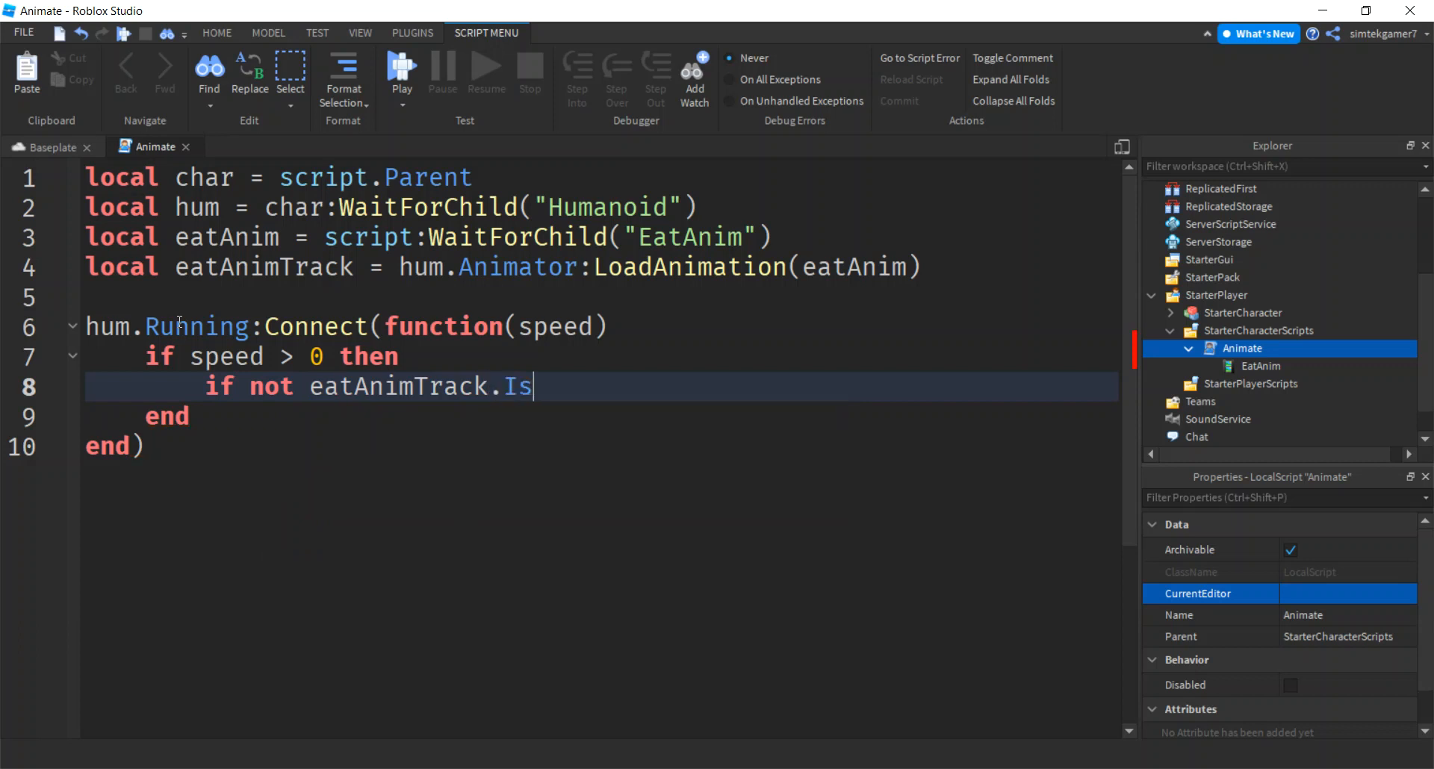
{"action": "type", "text": "Playing then"}
{"action": "key", "text": "Return"}
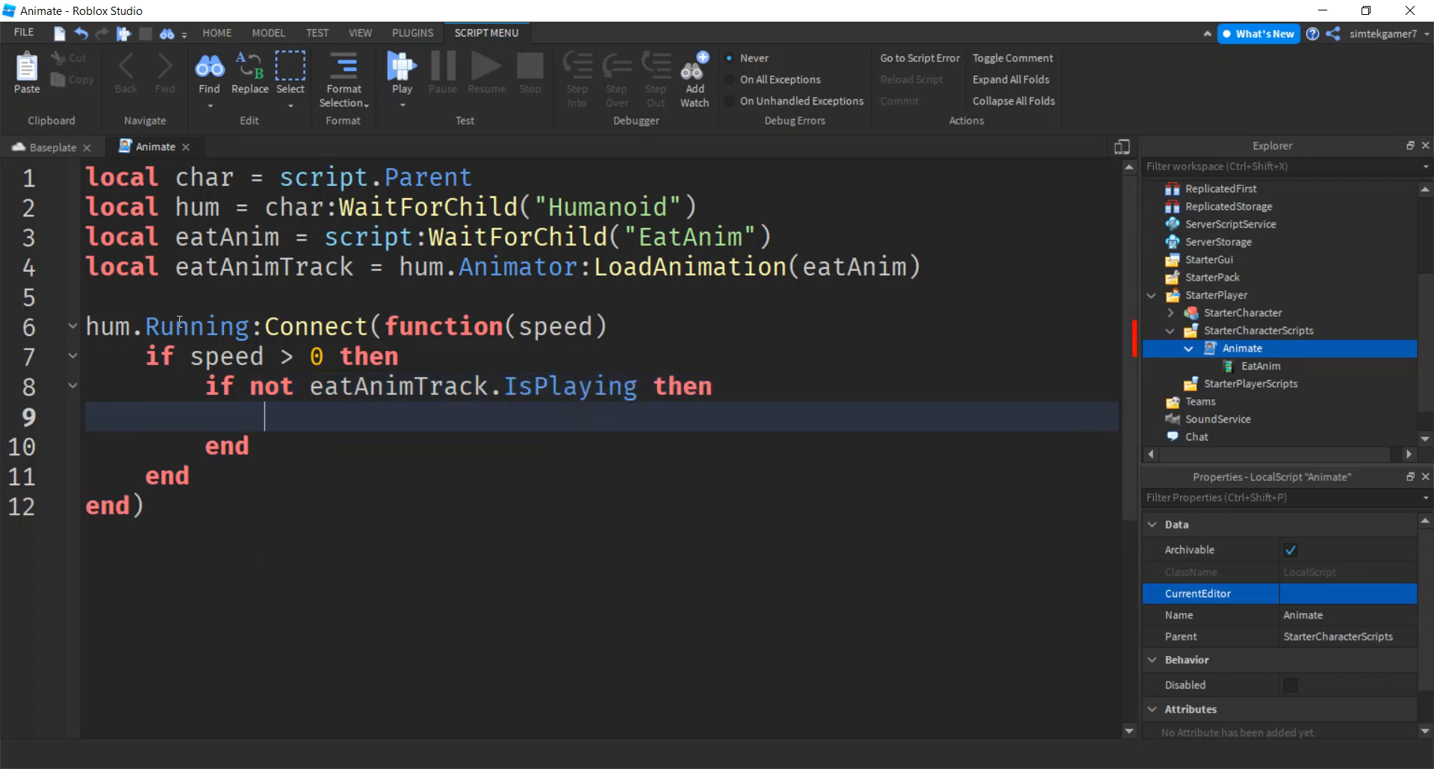
Step: Call eatAnimTrack:Play() inside the nested IsPlaying check
{"action": "type", "text": "e"}
{"action": "key", "text": "Down"}
{"action": "key", "text": "Down"}
{"action": "key", "text": "Down"}
{"action": "key", "text": "Down"}
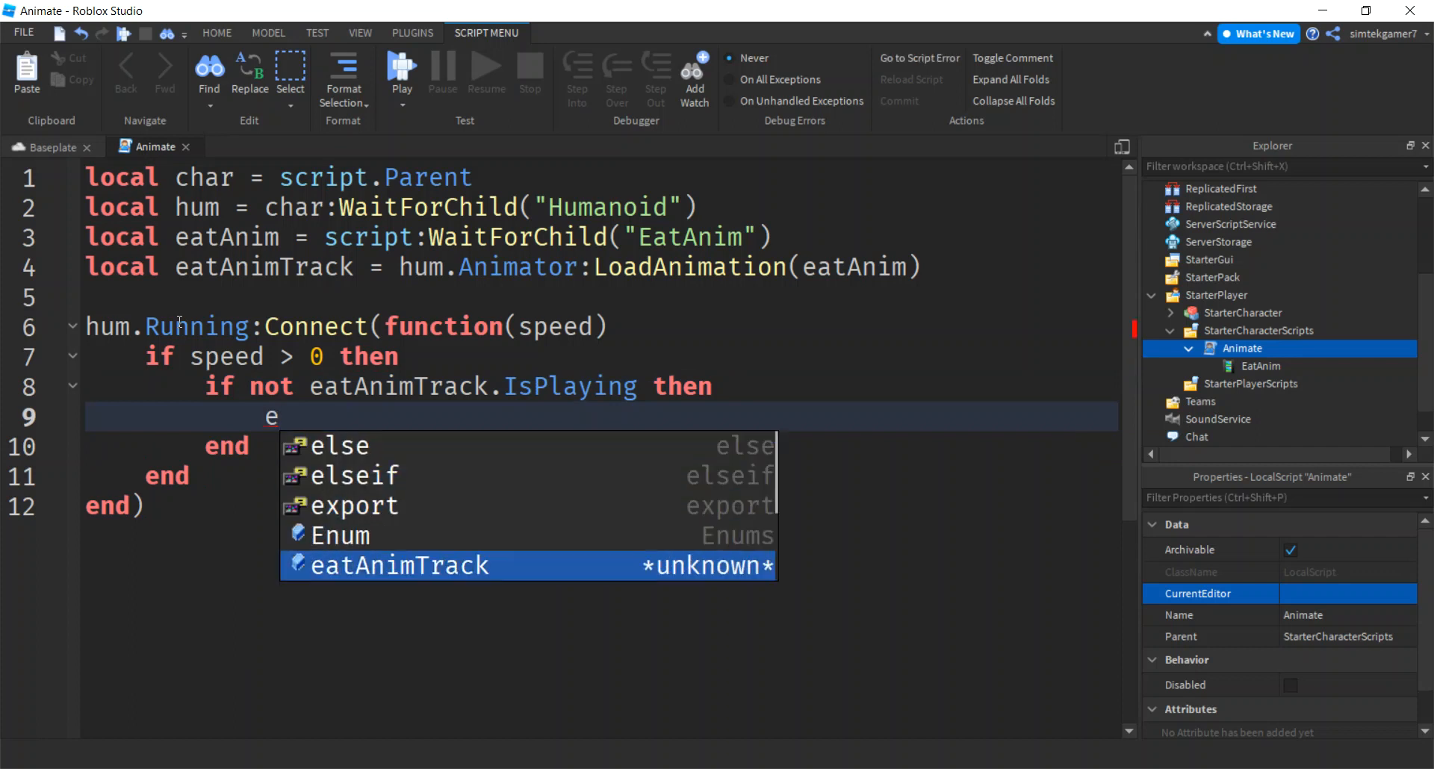
{"action": "key", "text": "Tab"}
{"action": "type", "text": ":P"}
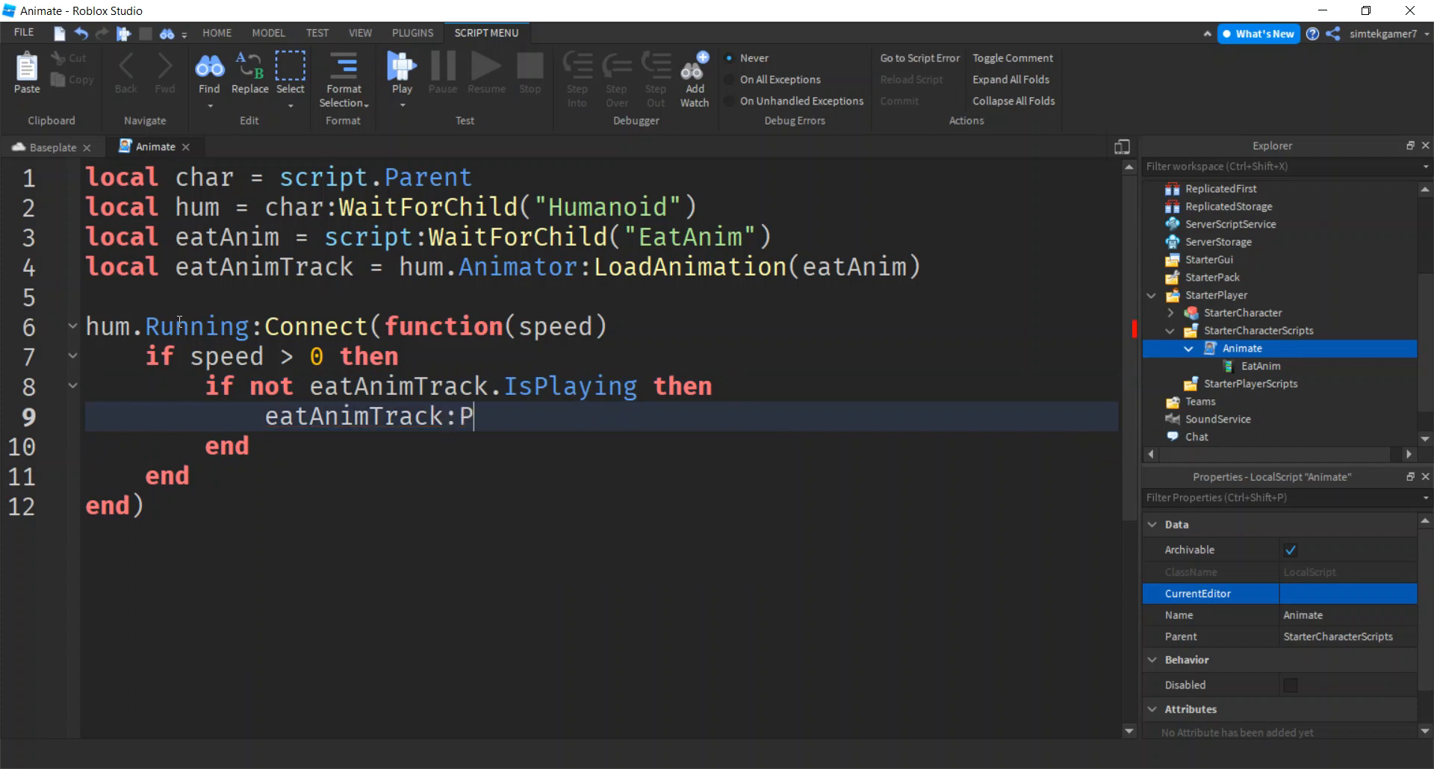
{"action": "type", "text": "lay()"}
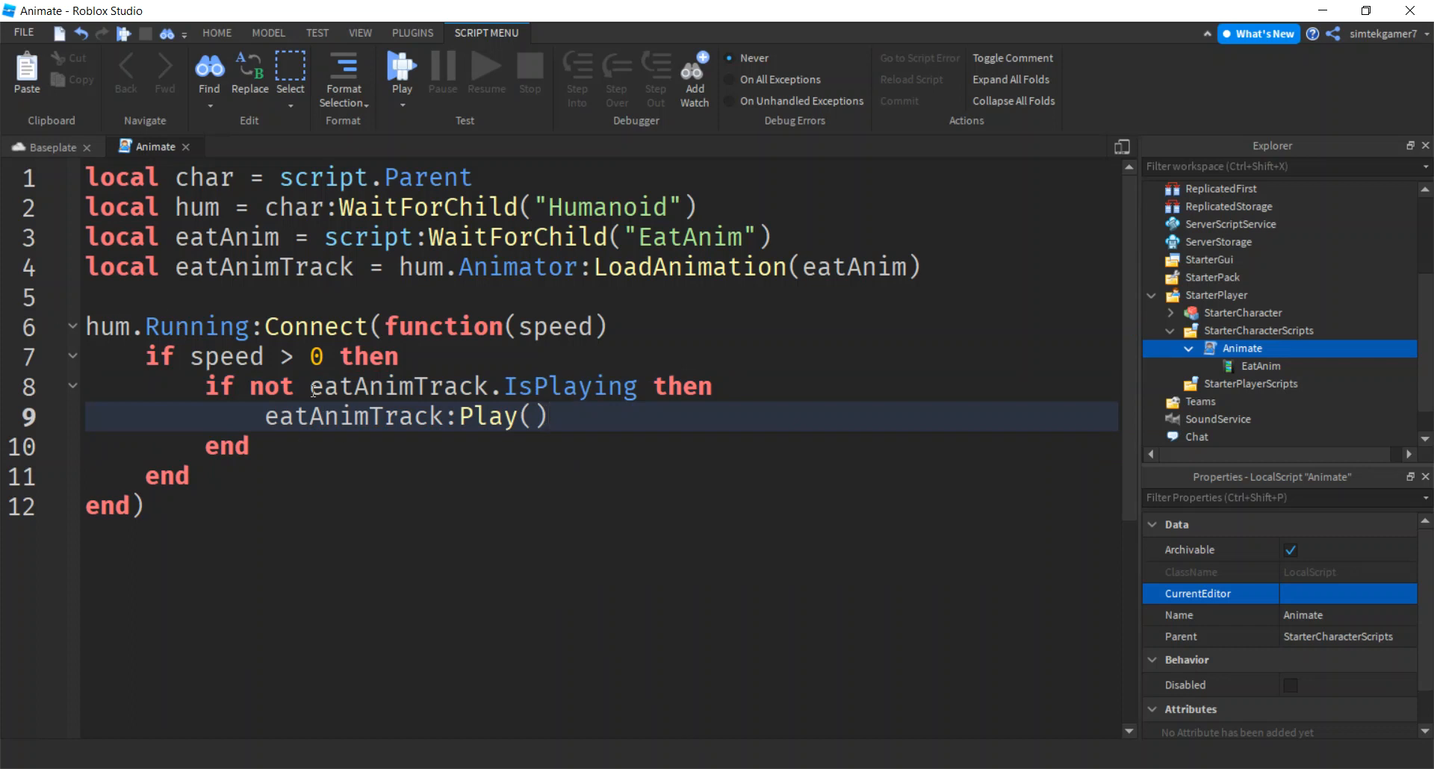
Step: Add an else branch to the speed check containing a copy of the nested IsPlaying block
{"action": "left_click", "coordinate": [261, 359]}
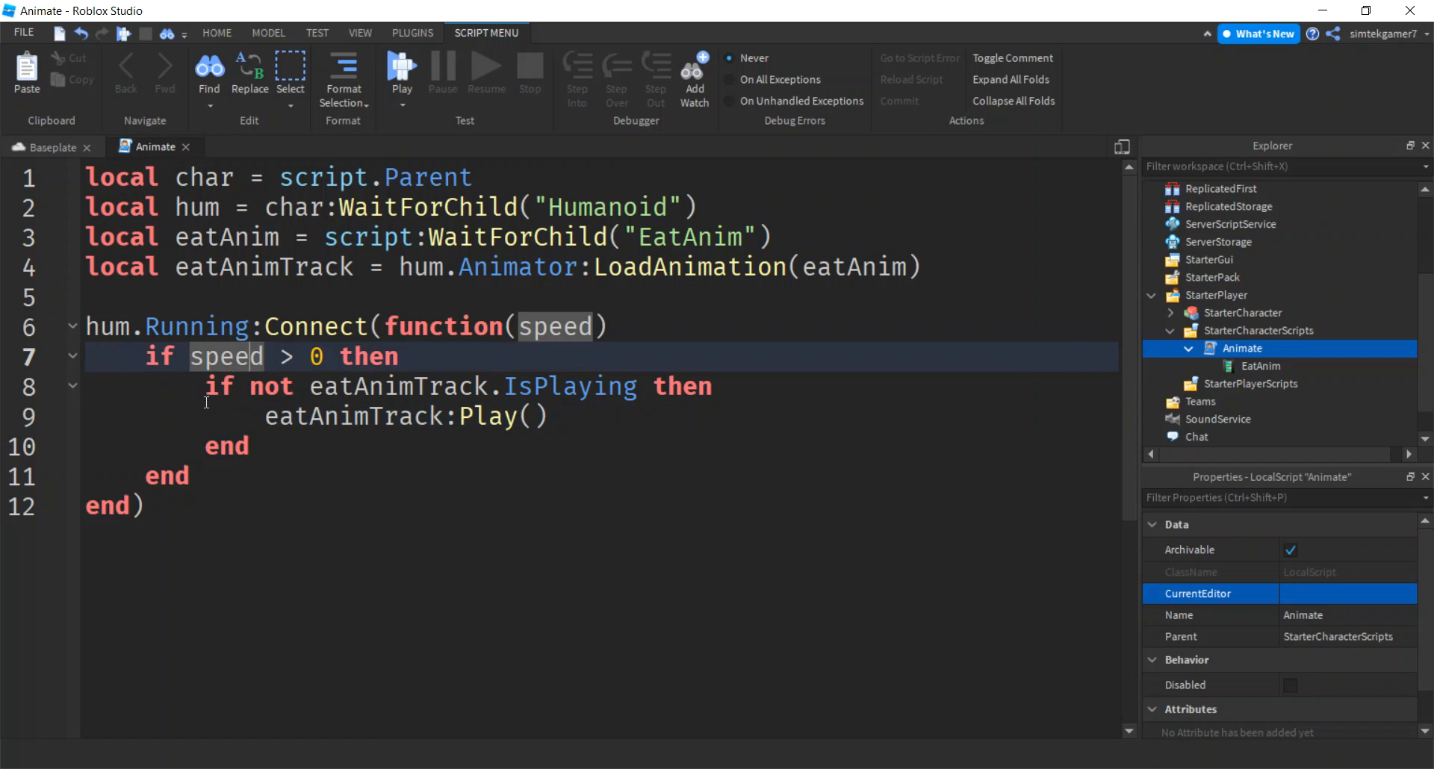
{"action": "left_click_drag", "start_coordinate": [93, 385], "coordinate": [289, 446]}
{"action": "key", "text": "ctrl+c"}
{"action": "left_click", "coordinate": [289, 446]}
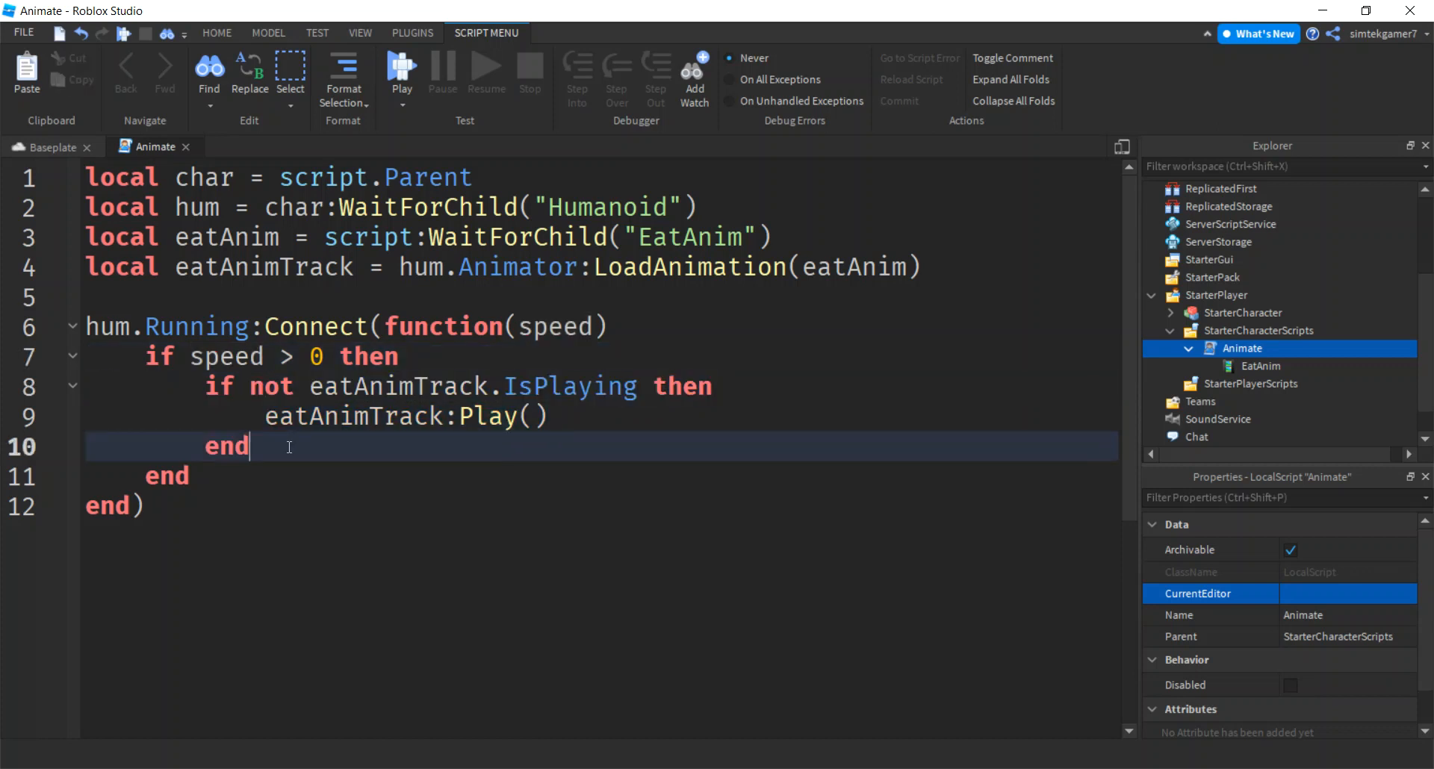
{"action": "key", "text": "Return"}
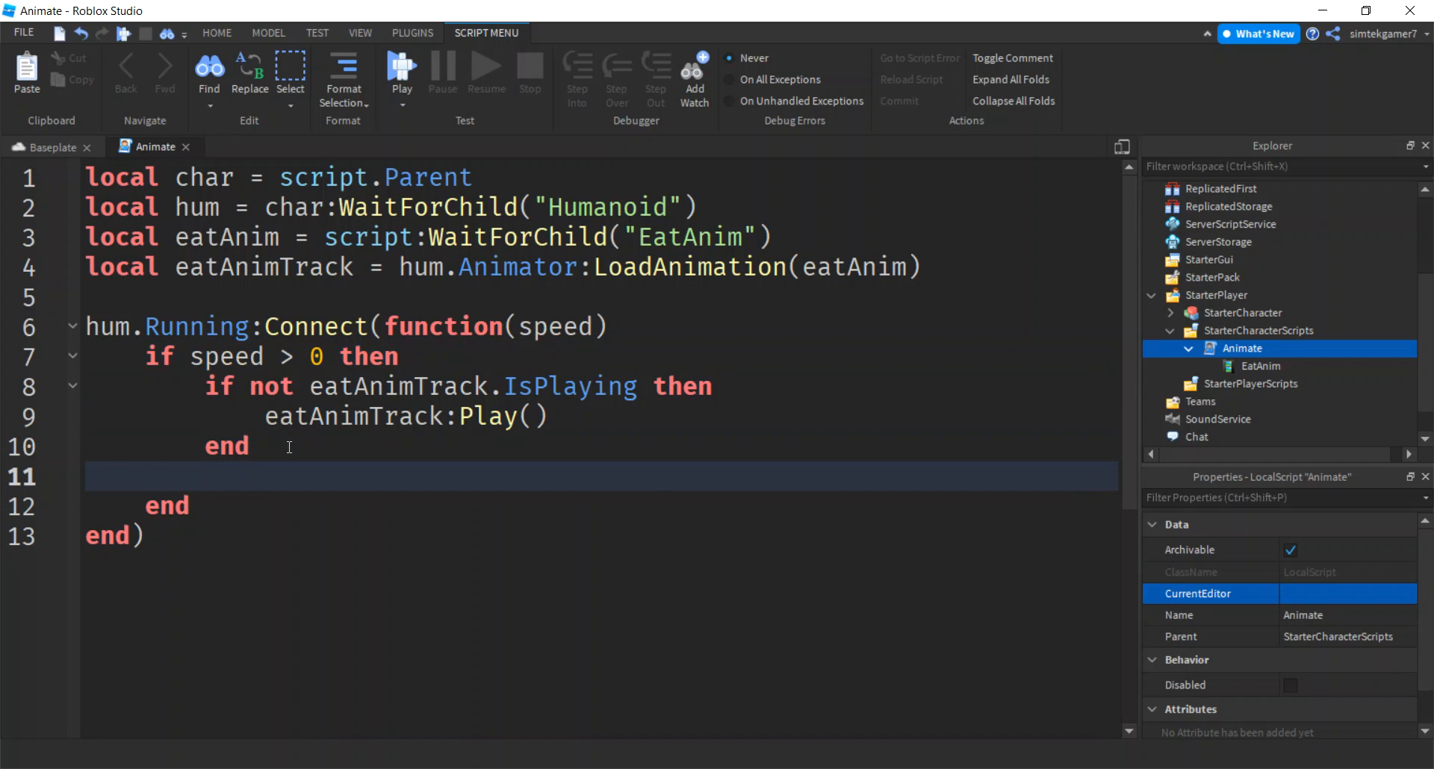
{"action": "type", "text": "else"}
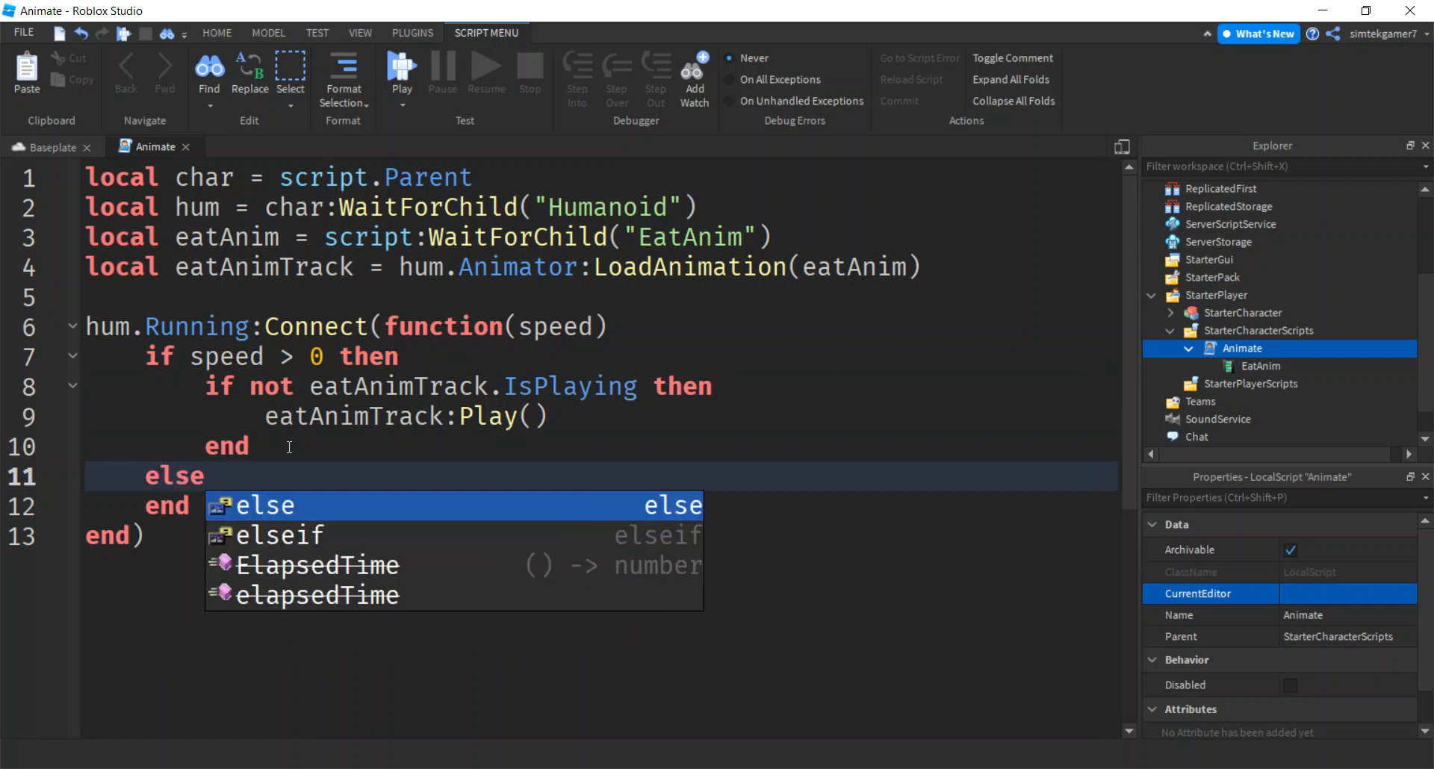
{"action": "key", "text": "Return"}
{"action": "key", "text": "Return"}
{"action": "key", "text": "ctrl+v"}
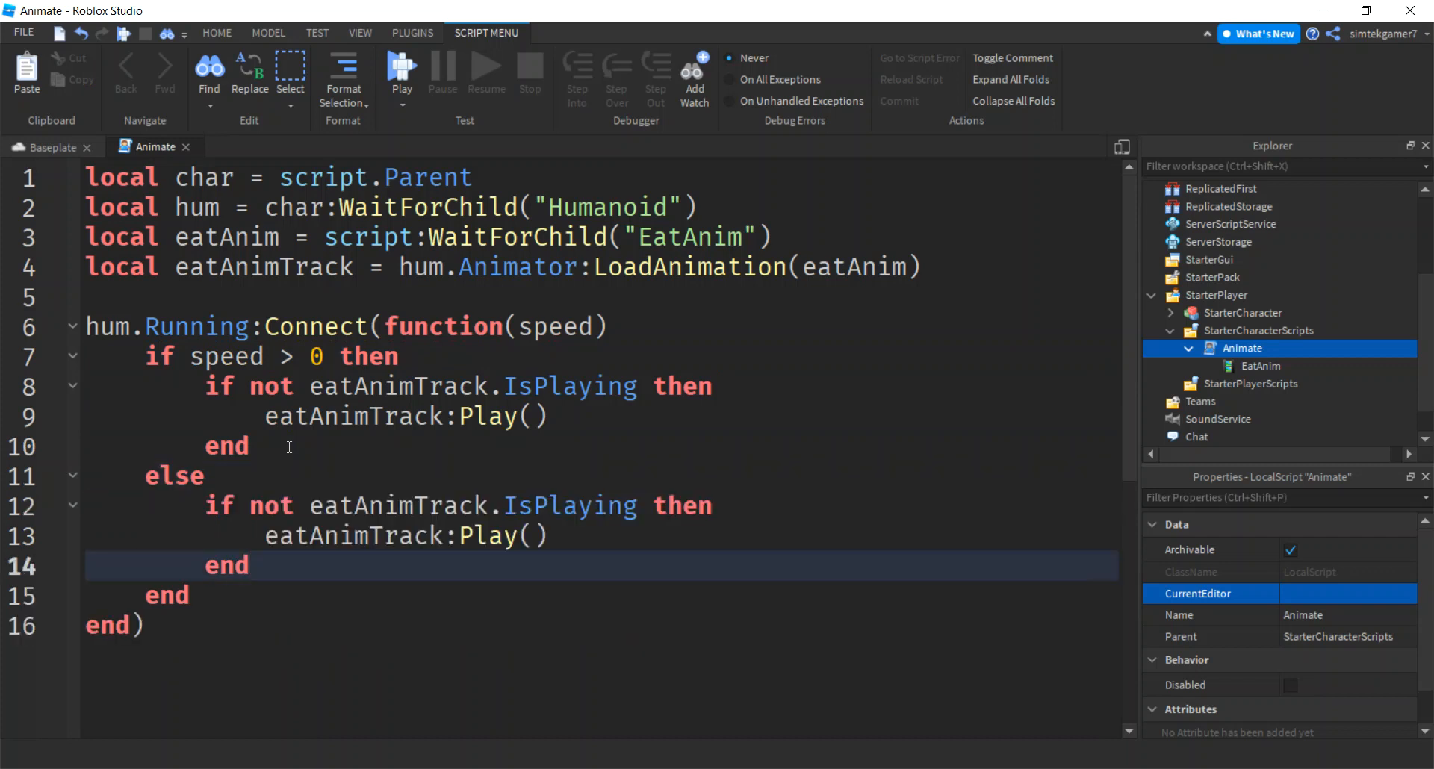
Step: In the else branch, remove not from the IsPlaying condition and replace Play with Stop
{"action": "left_click", "coordinate": [265, 506]}
{"action": "double_click", "coordinate": [265, 508]}
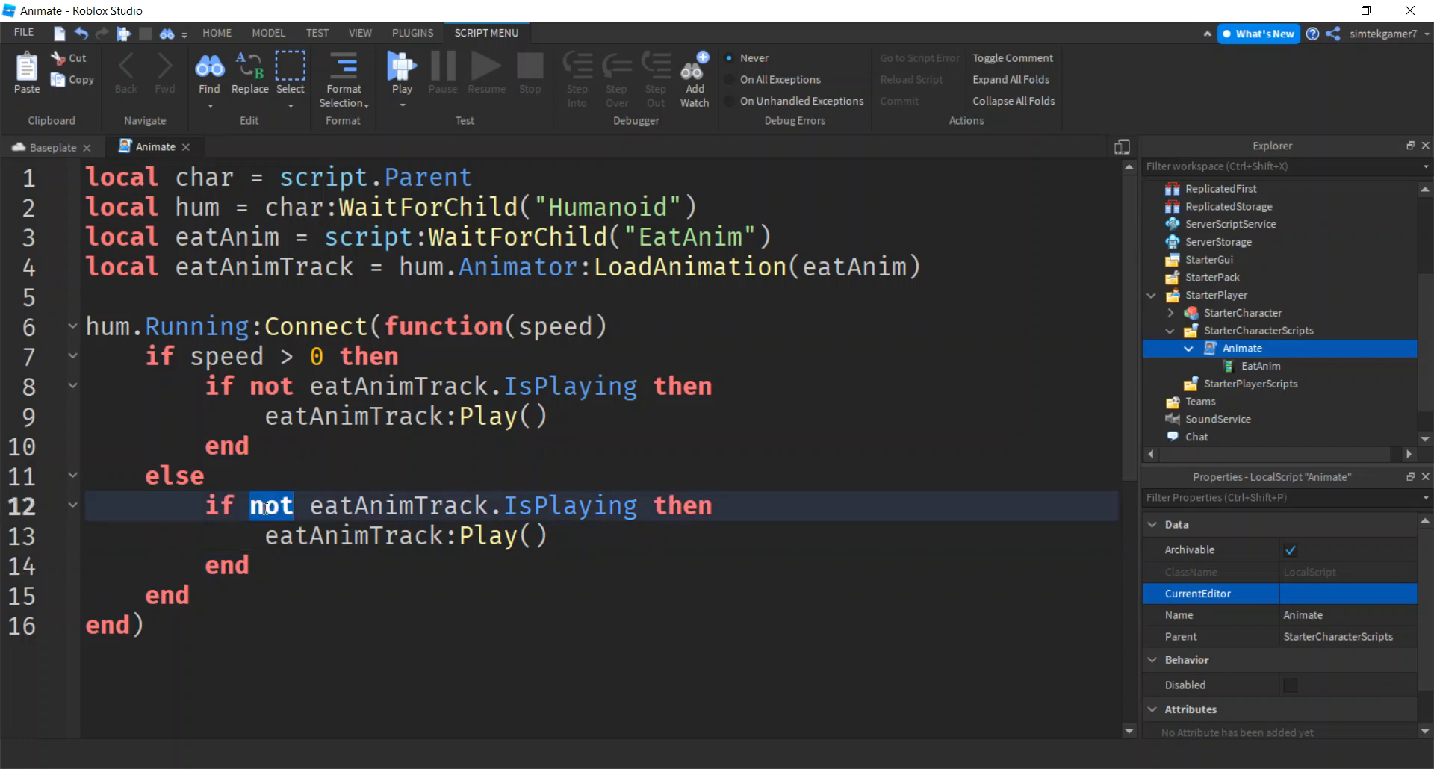
{"action": "key", "text": "BackSpace"}
{"action": "key", "text": "Delete"}
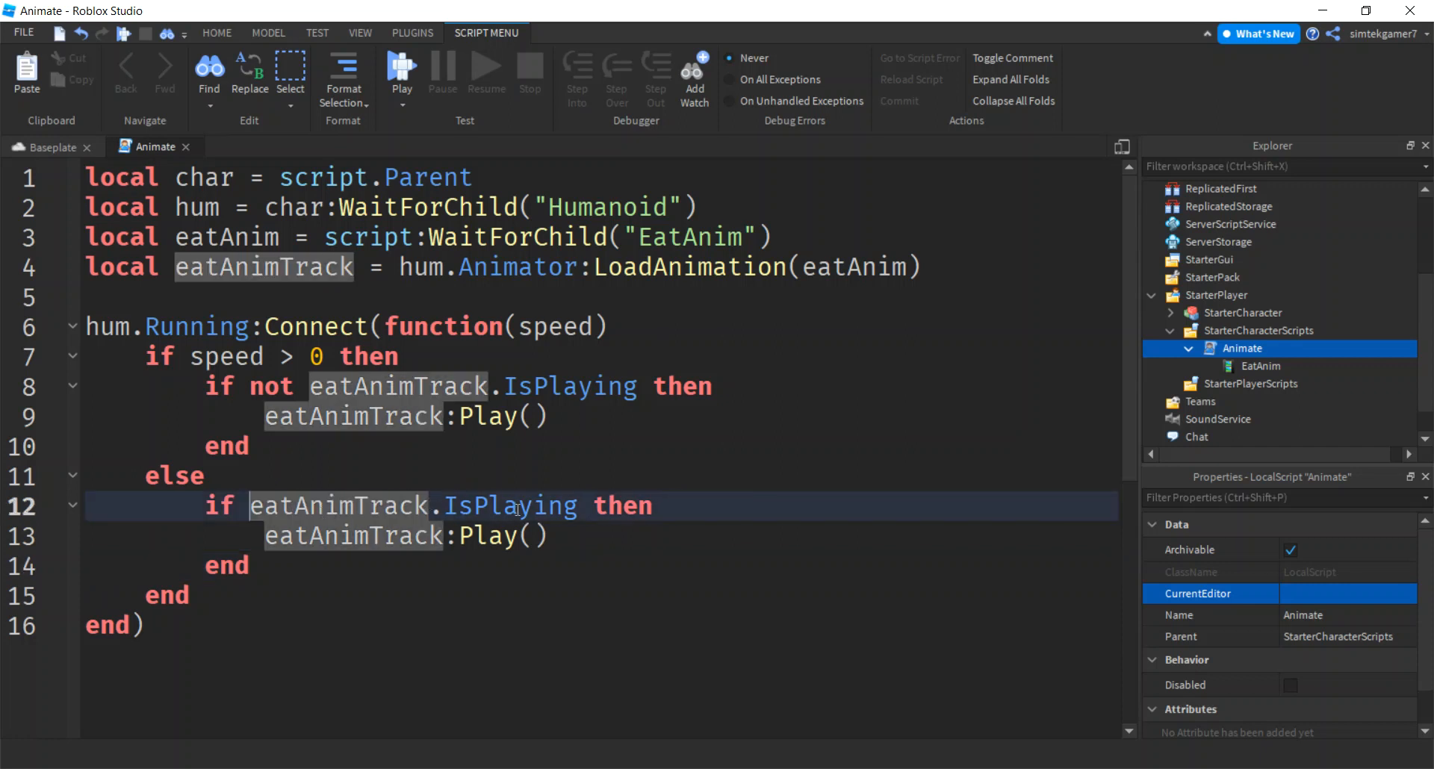
{"action": "double_click", "coordinate": [495, 538]}
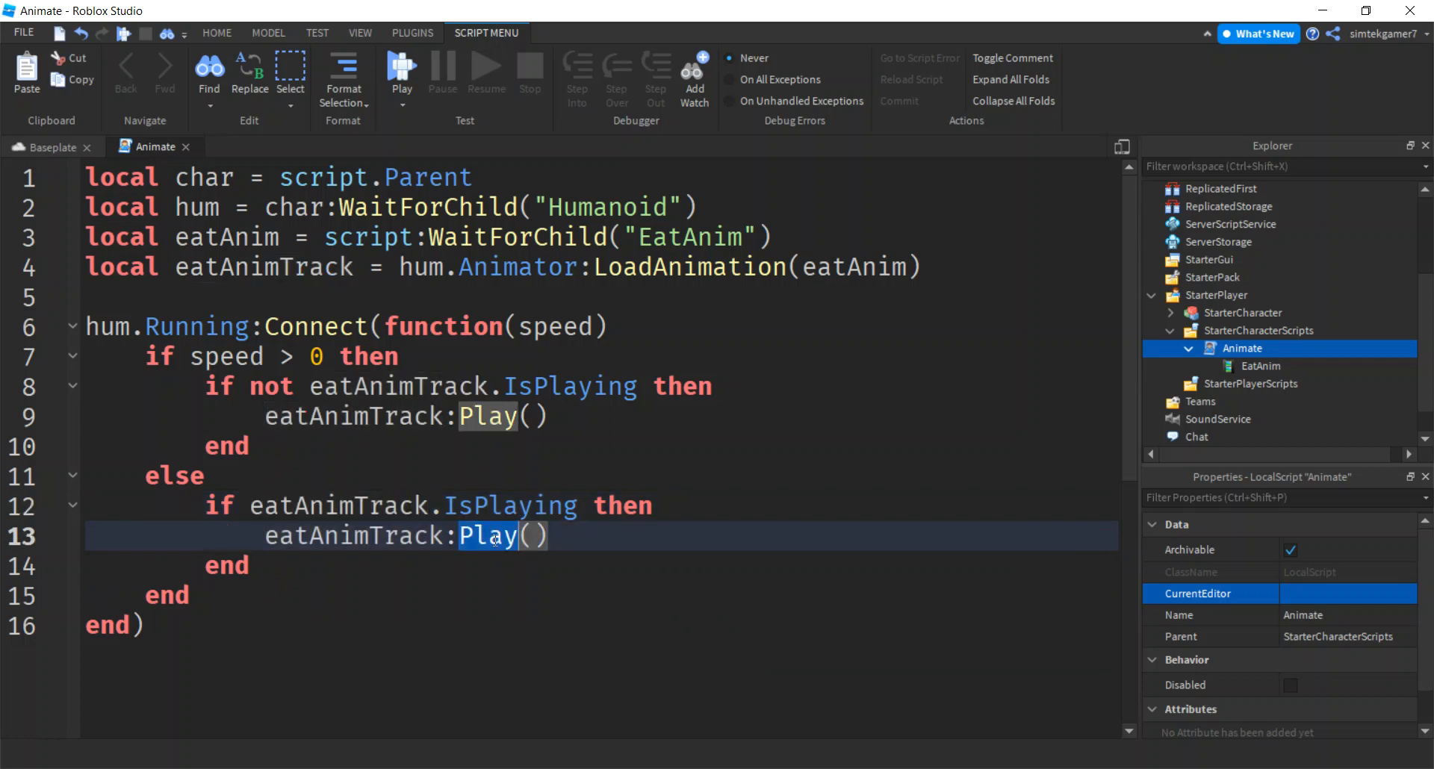
{"action": "type", "text": "Stop"}
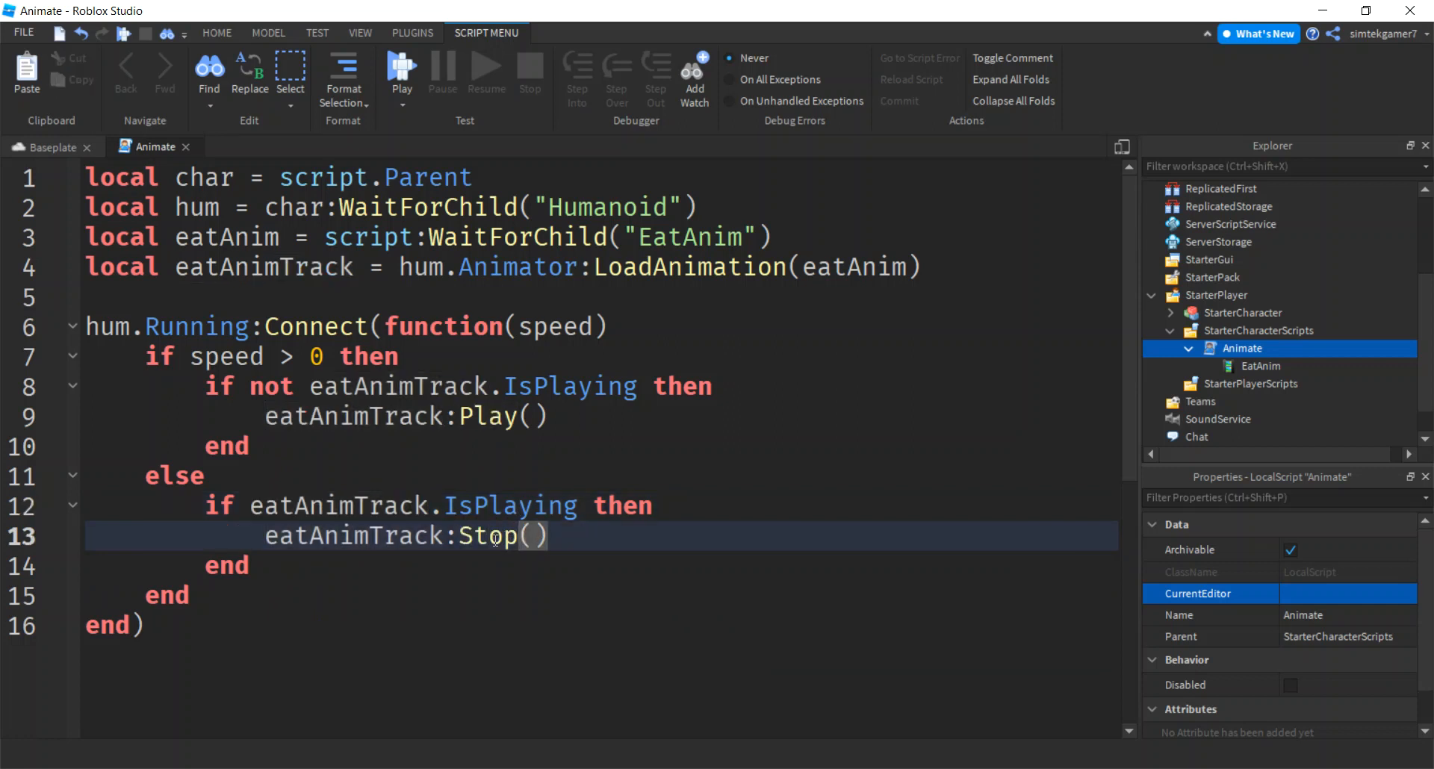
{"action": "left_click", "coordinate": [629, 560]}
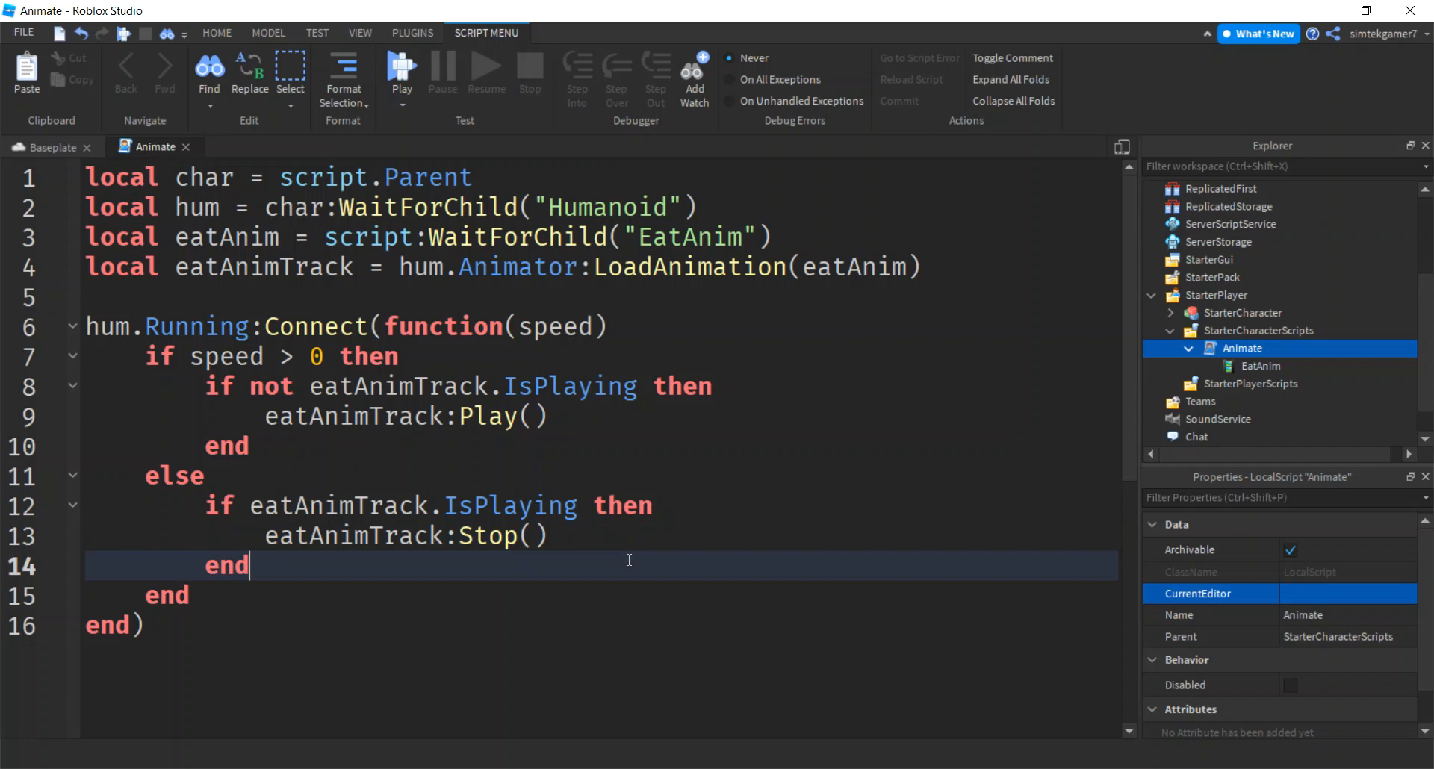
Step: Playtest the game and move the Pac-Man character around to check its chomping animation
{"action": "left_click", "coordinate": [408, 69]}
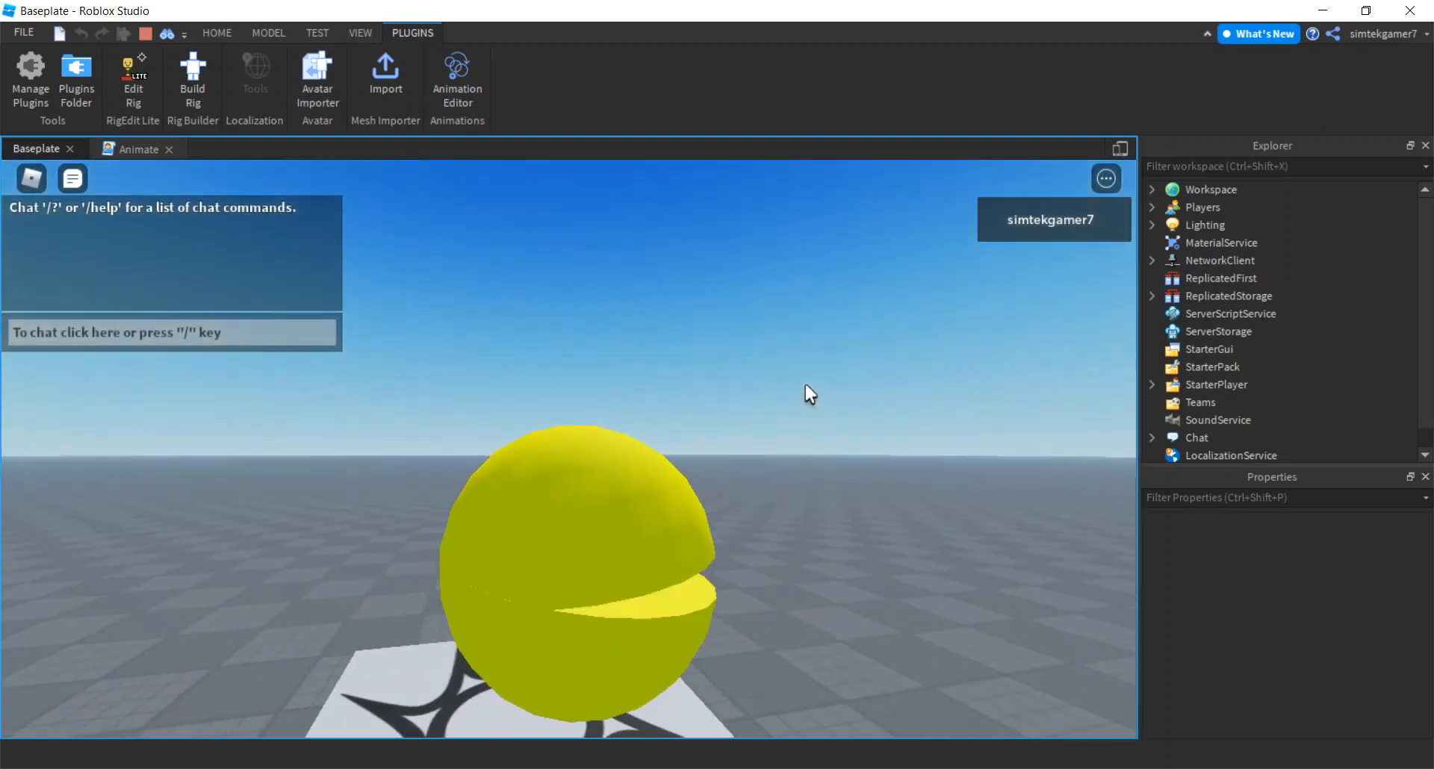
{"action": "key", "text": "d"}
{"action": "right_click_drag", "start_coordinate": [889, 419], "coordinate": [889, 392]}
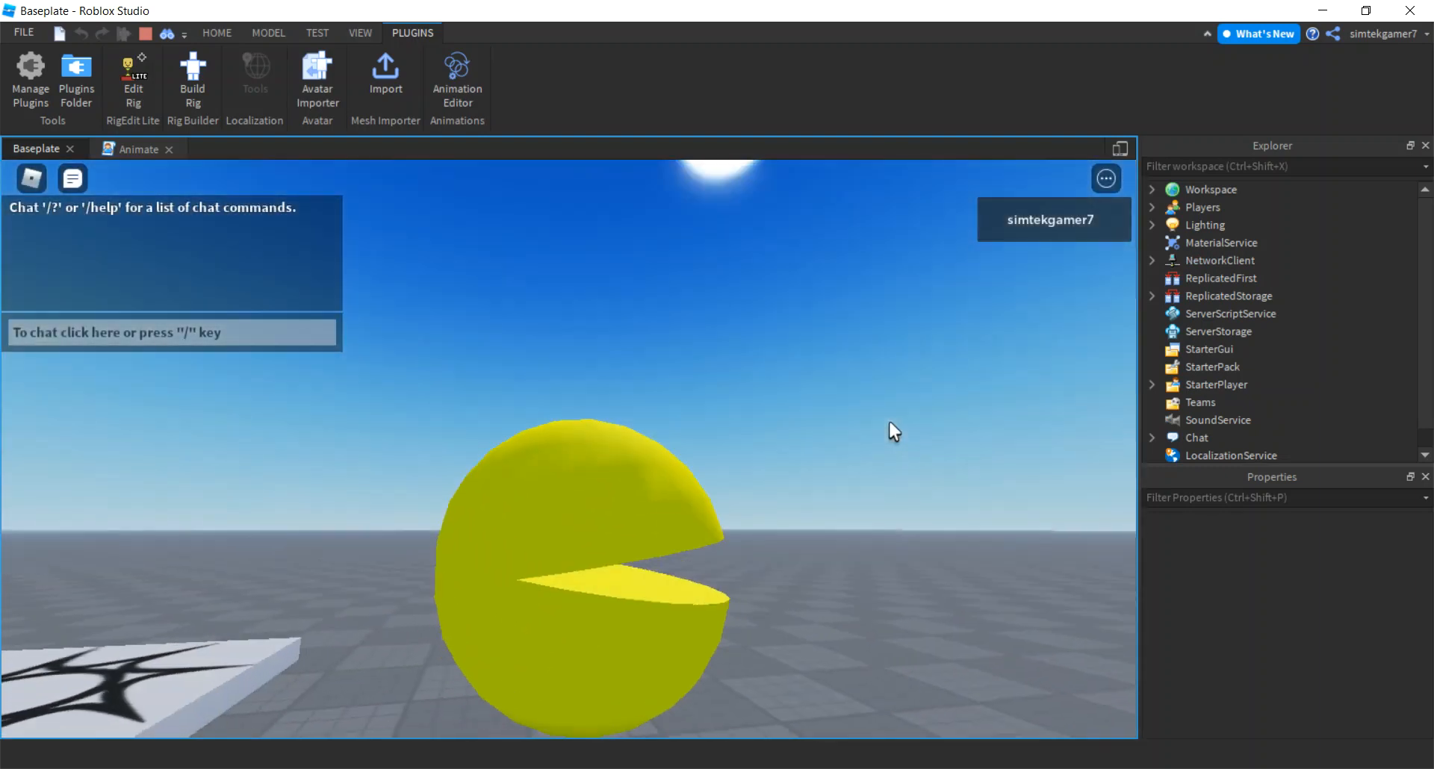
{"action": "right_click_drag", "start_coordinate": [868, 535], "coordinate": [873, 535]}
{"action": "key", "text": "d"}
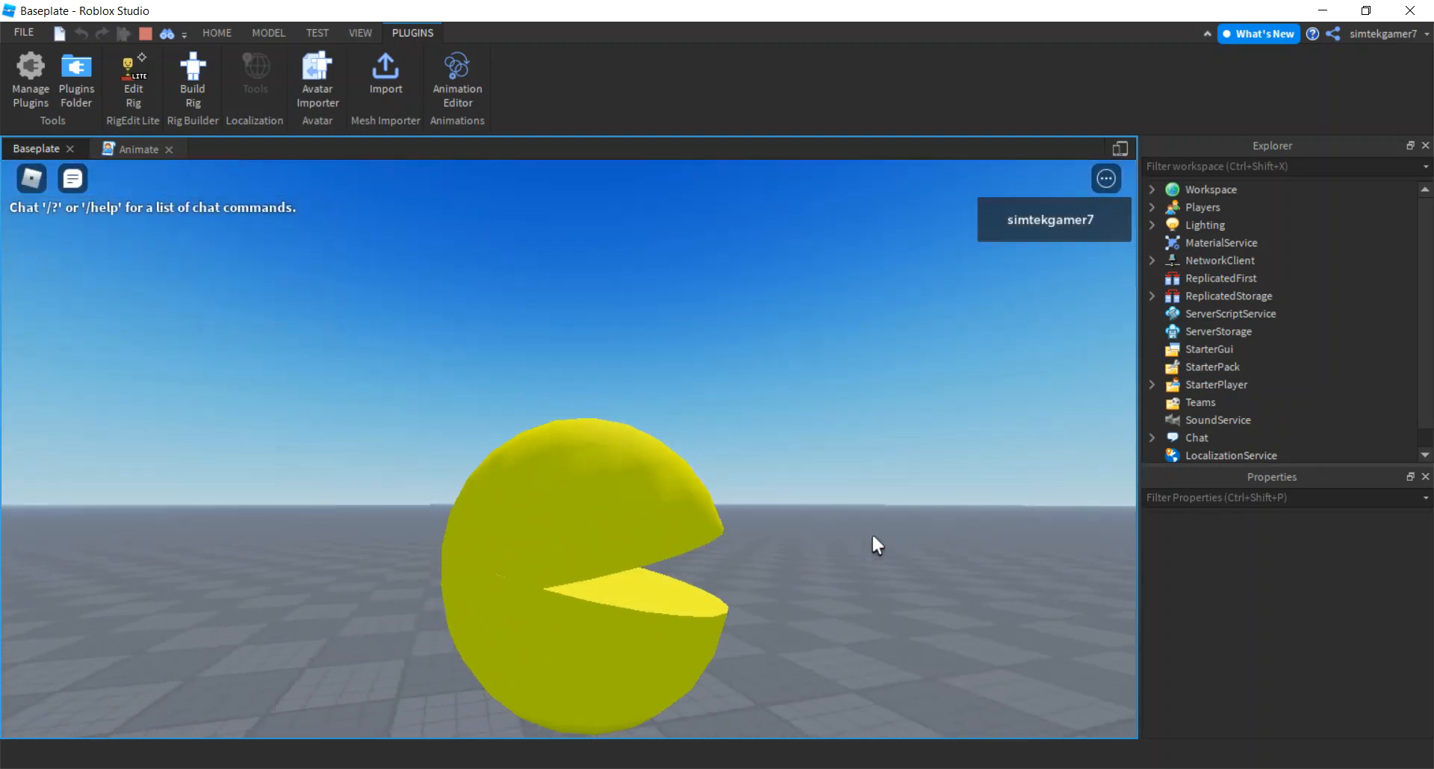
Step: Turn the Pac-Man character around to check its mouth animation, and end the playtest
{"action": "key", "text": "a"}
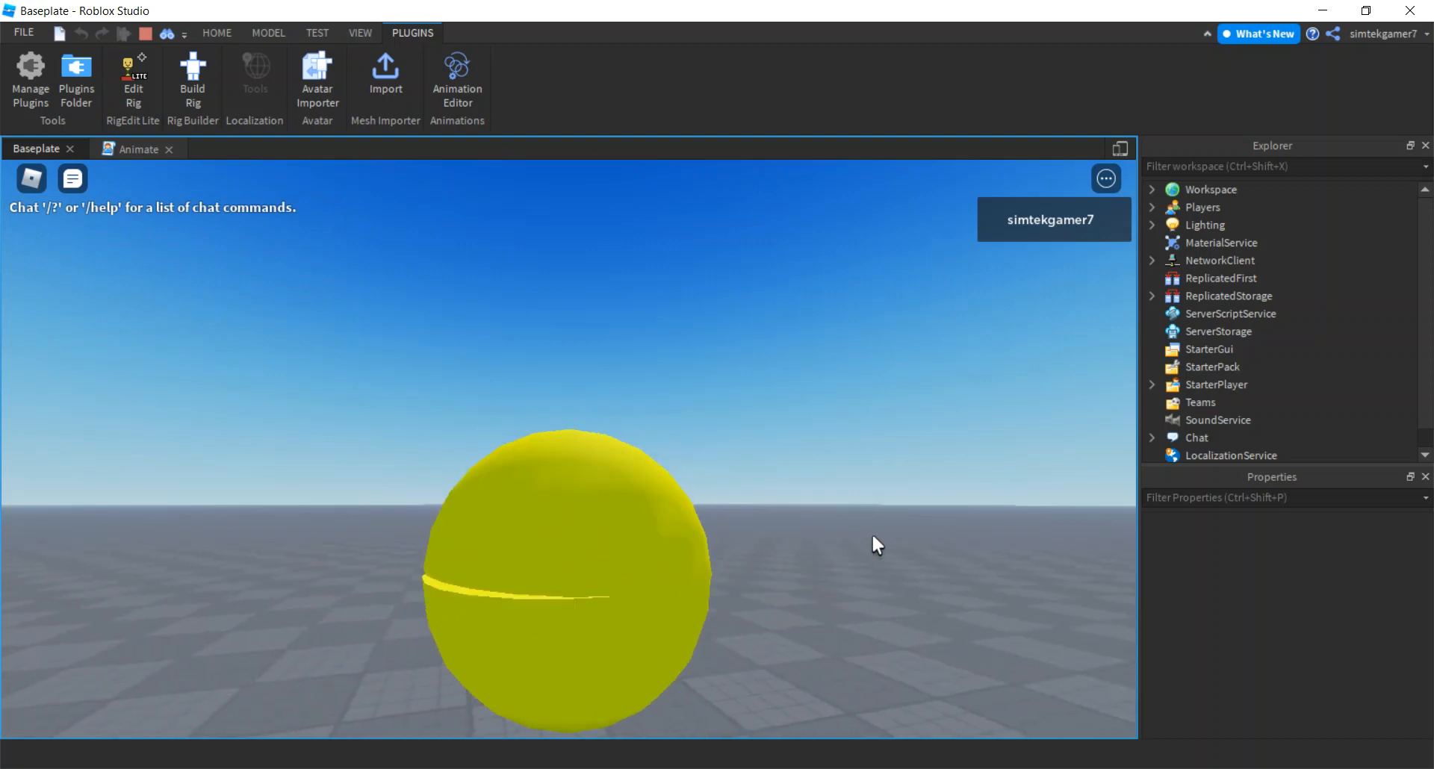
{"action": "key", "text": "a"}
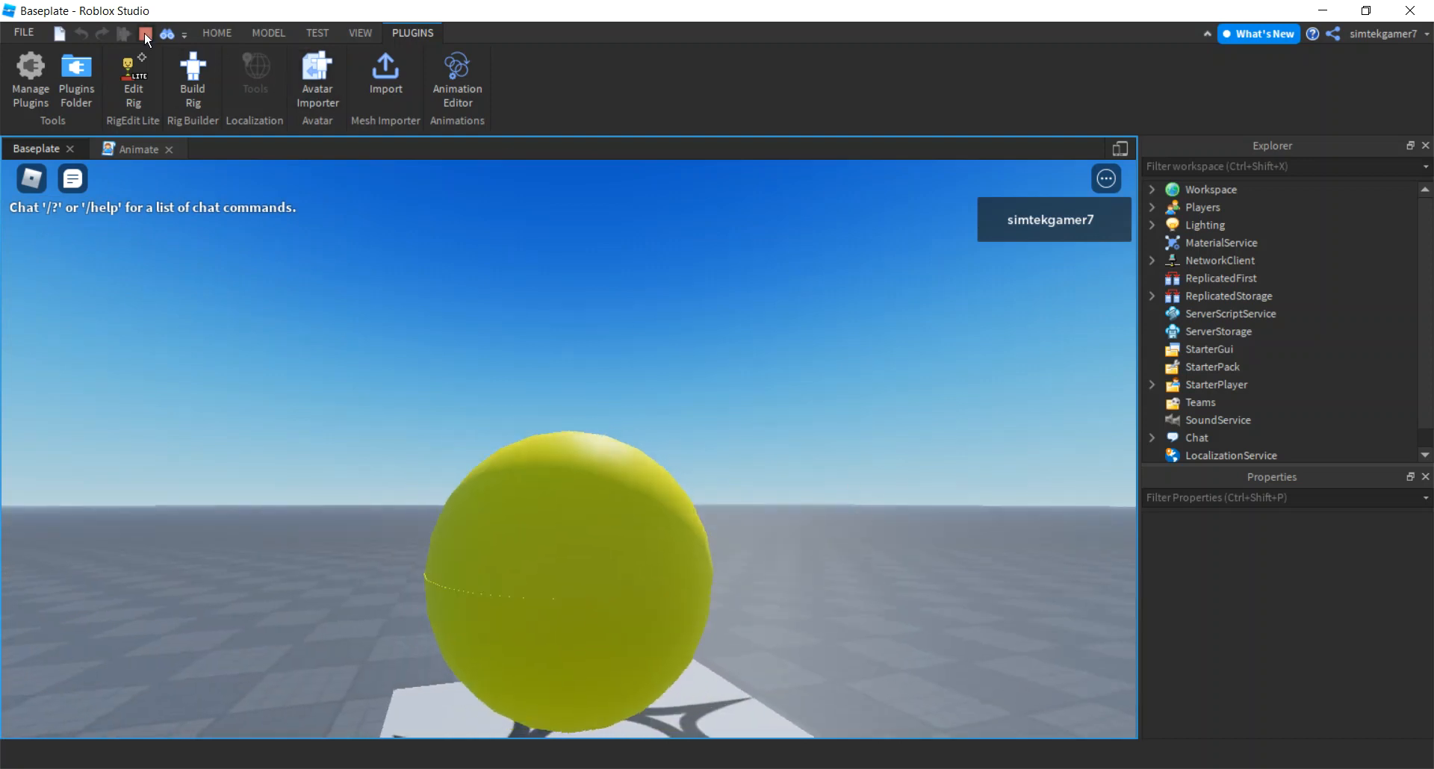
{"action": "left_click", "coordinate": [145, 33]}
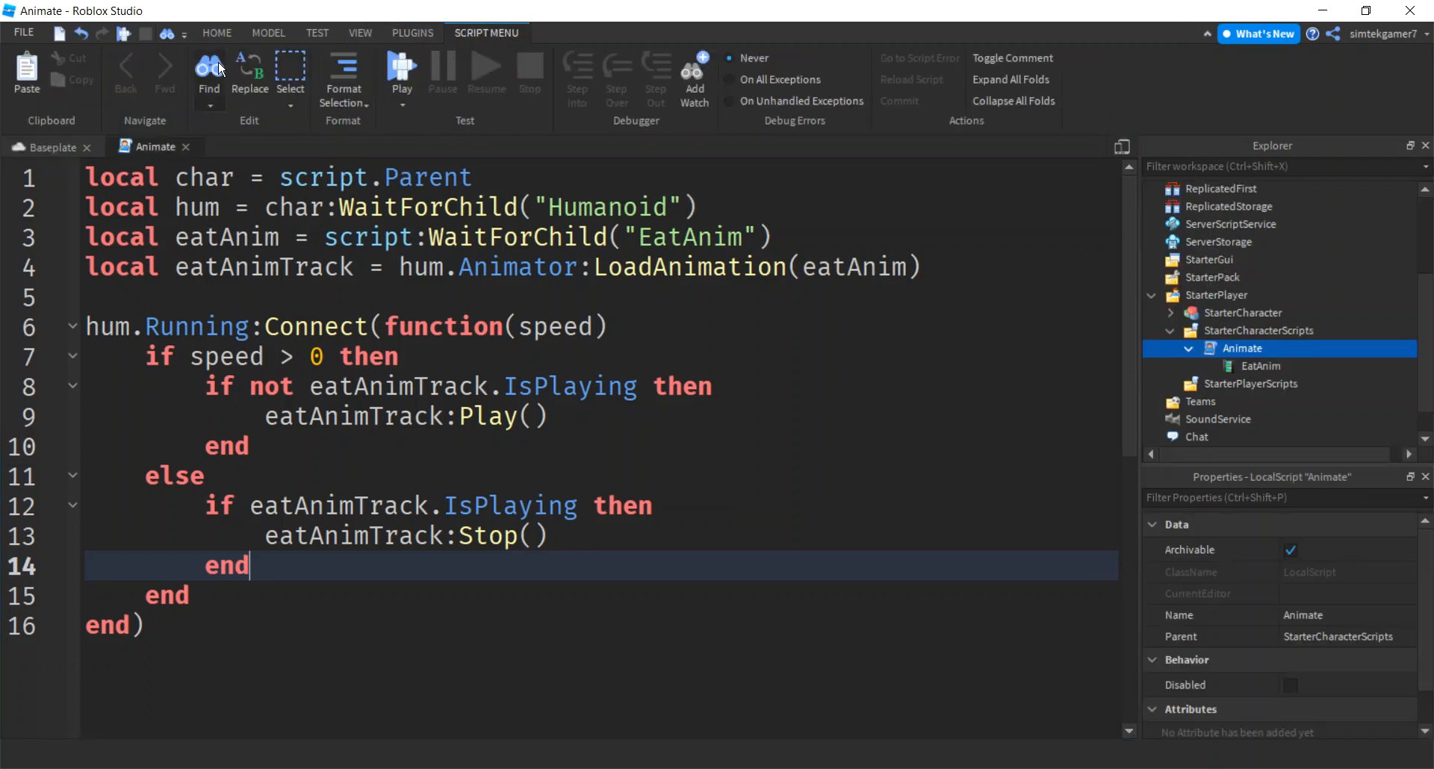
Step: Run a playtest, copy the RbxCharacterSounds script from StarterPlayerScripts, and stop the playtest
{"action": "left_click", "coordinate": [401, 69]}
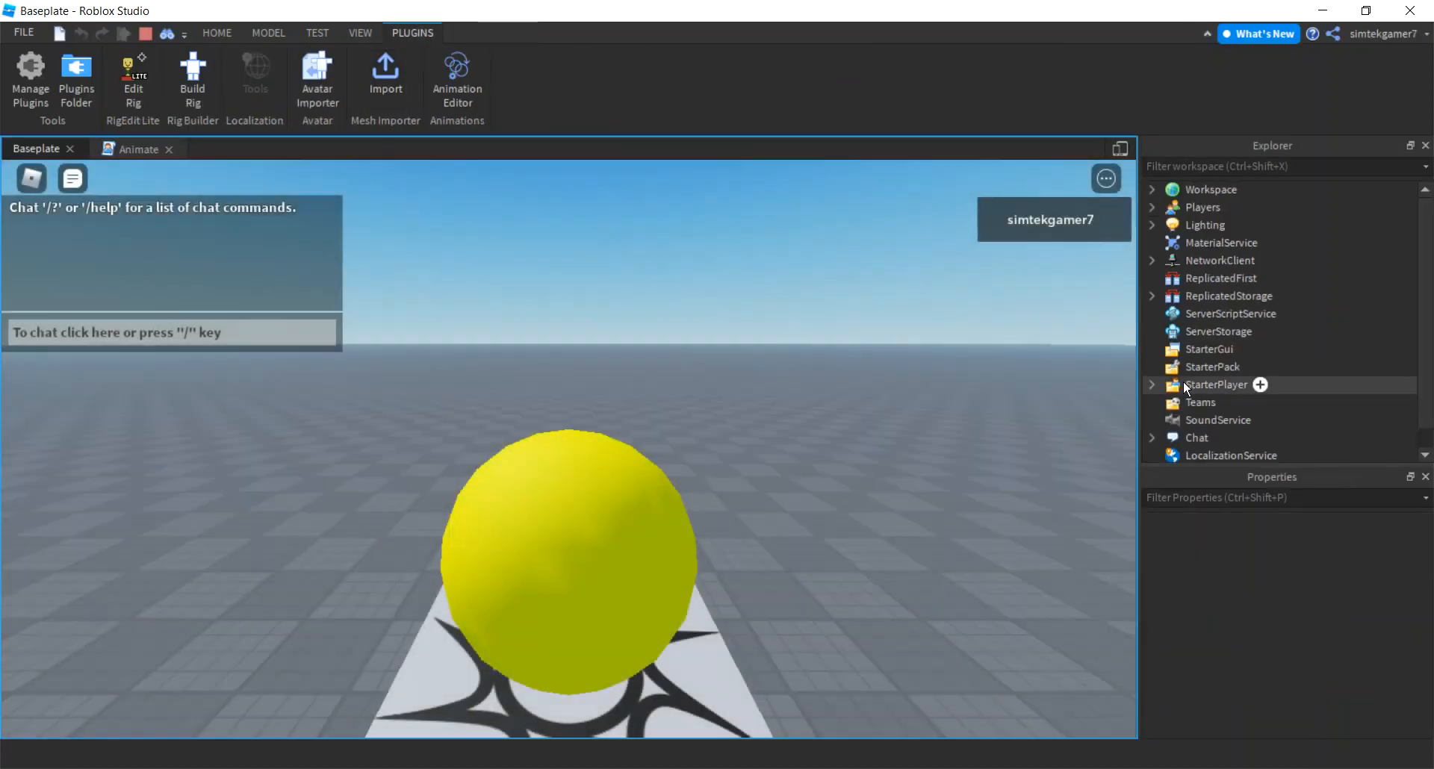
{"action": "left_click", "coordinate": [1151, 384]}
{"action": "scroll", "coordinate": [1213, 354], "scroll_direction": "down", "scroll_amount": 2}
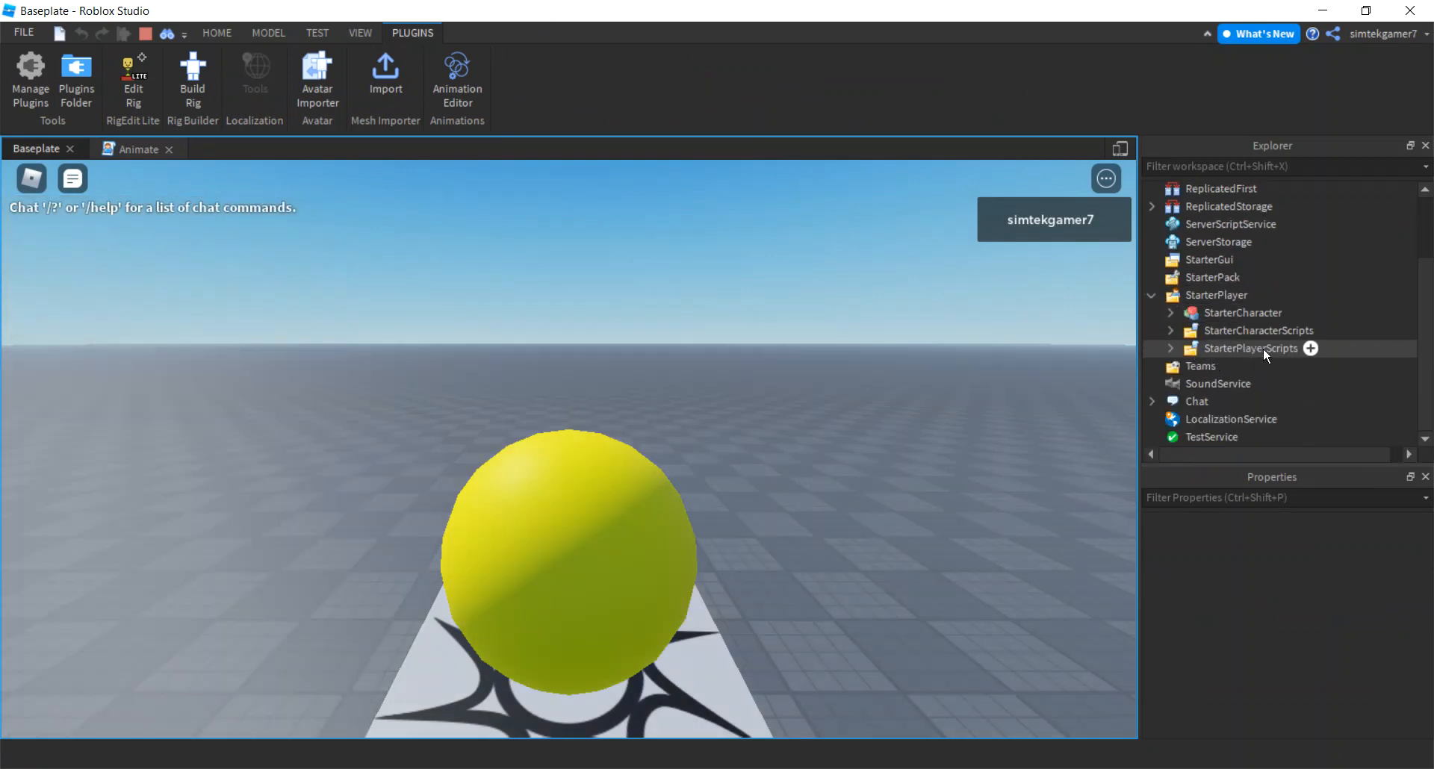
{"action": "left_click", "coordinate": [1171, 348]}
{"action": "scroll", "coordinate": [1209, 329], "scroll_direction": "down", "scroll_amount": 2}
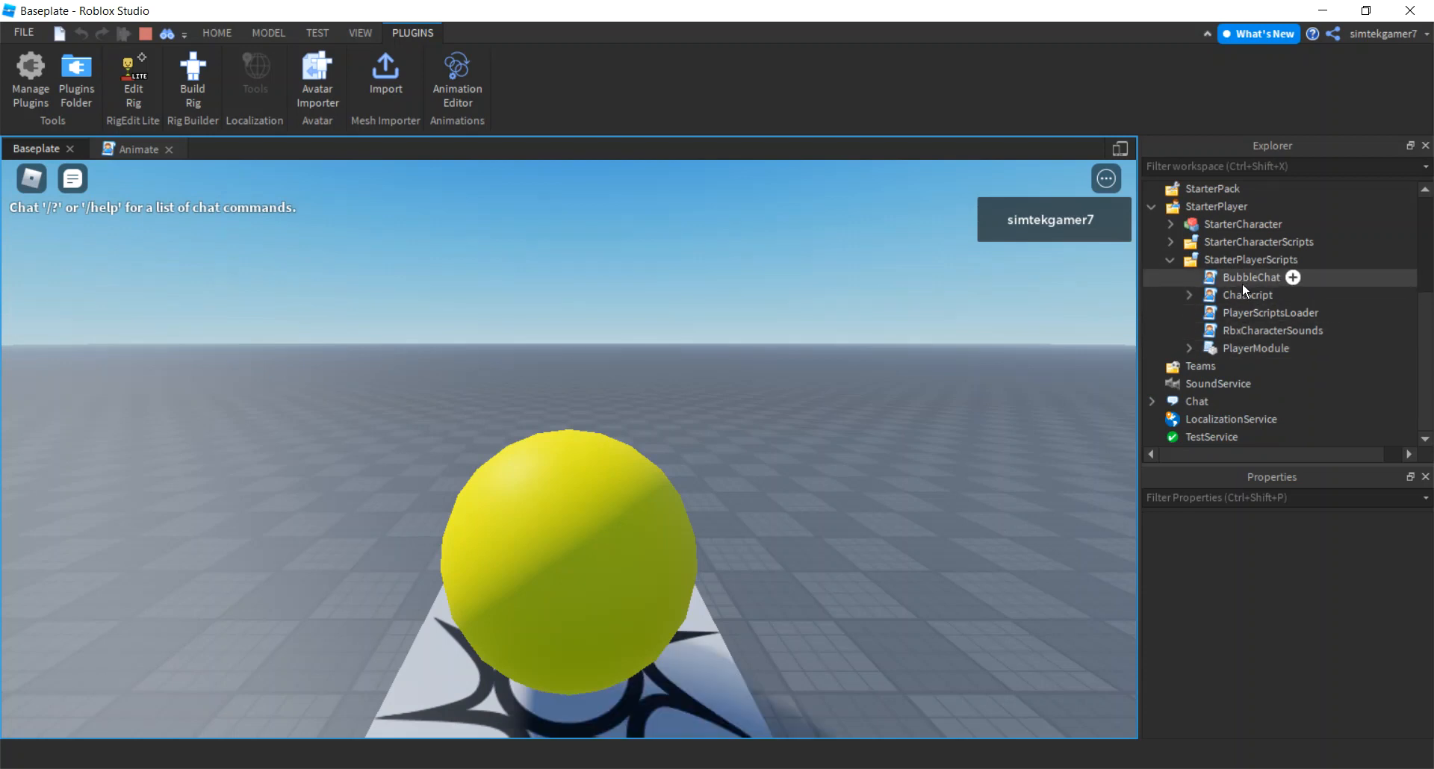
{"action": "left_click", "coordinate": [1252, 330]}
{"action": "right_click", "coordinate": [1252, 330]}
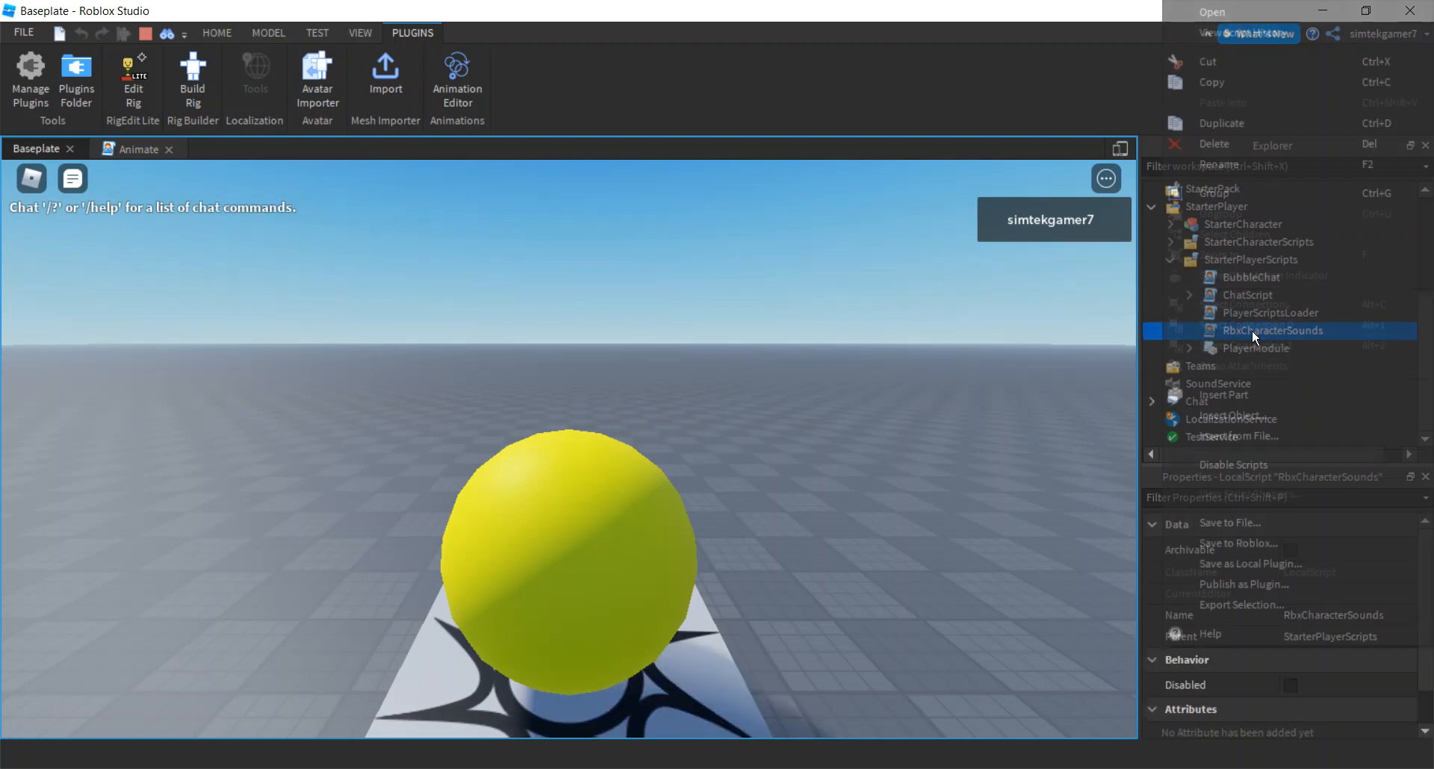
{"action": "left_click", "coordinate": [1215, 84]}
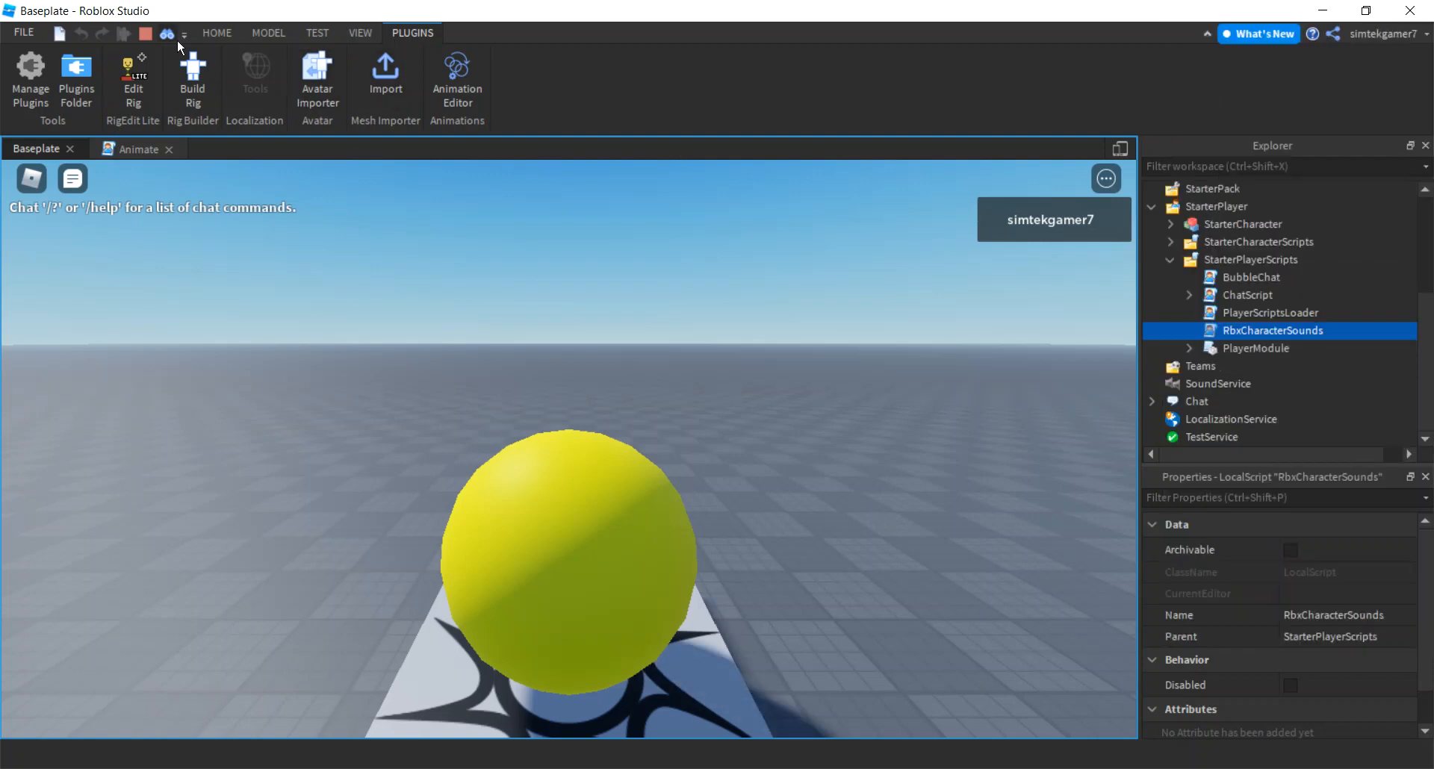
{"action": "left_click", "coordinate": [146, 33]}
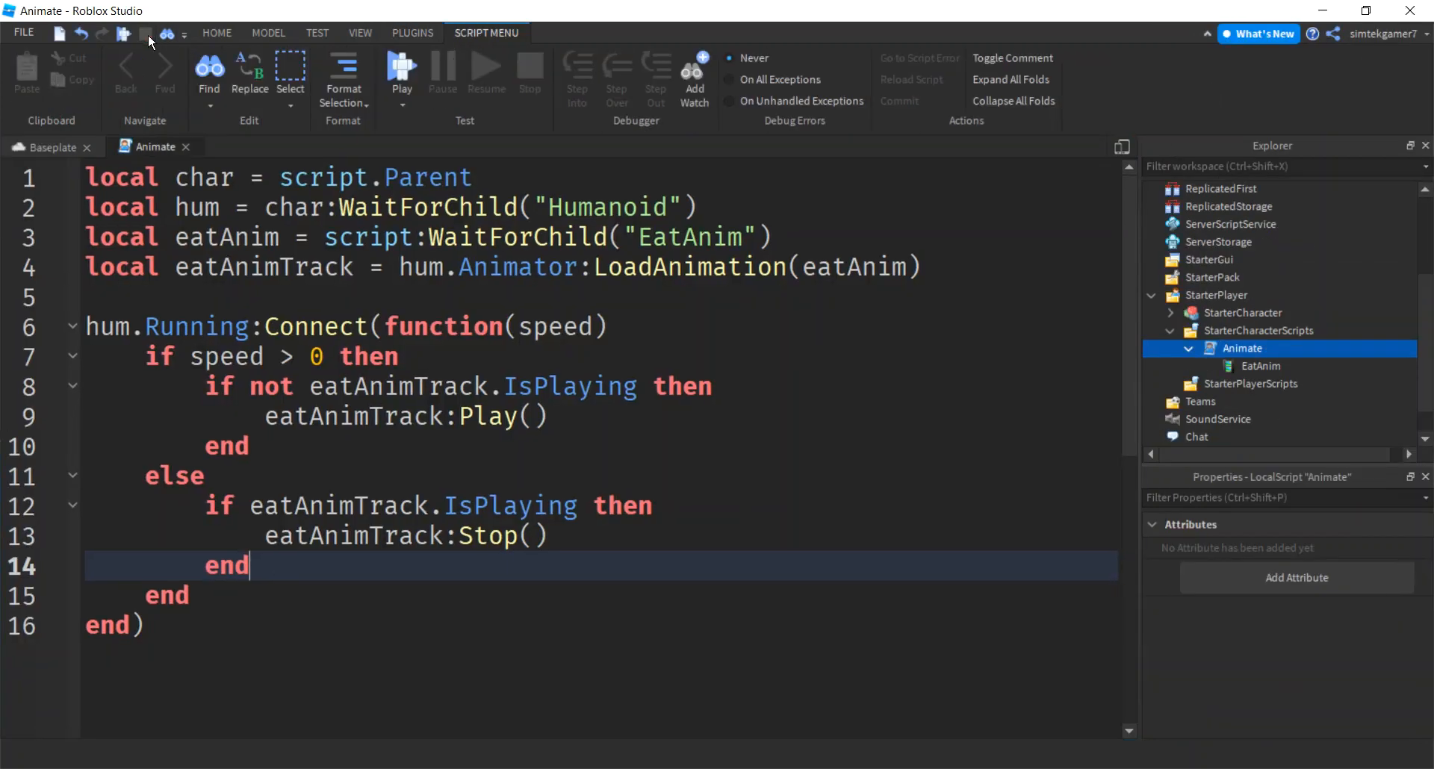
Step: Paste the copied RbxCharacterSounds script into StarterPlayerScripts
{"action": "left_click", "coordinate": [1227, 387]}
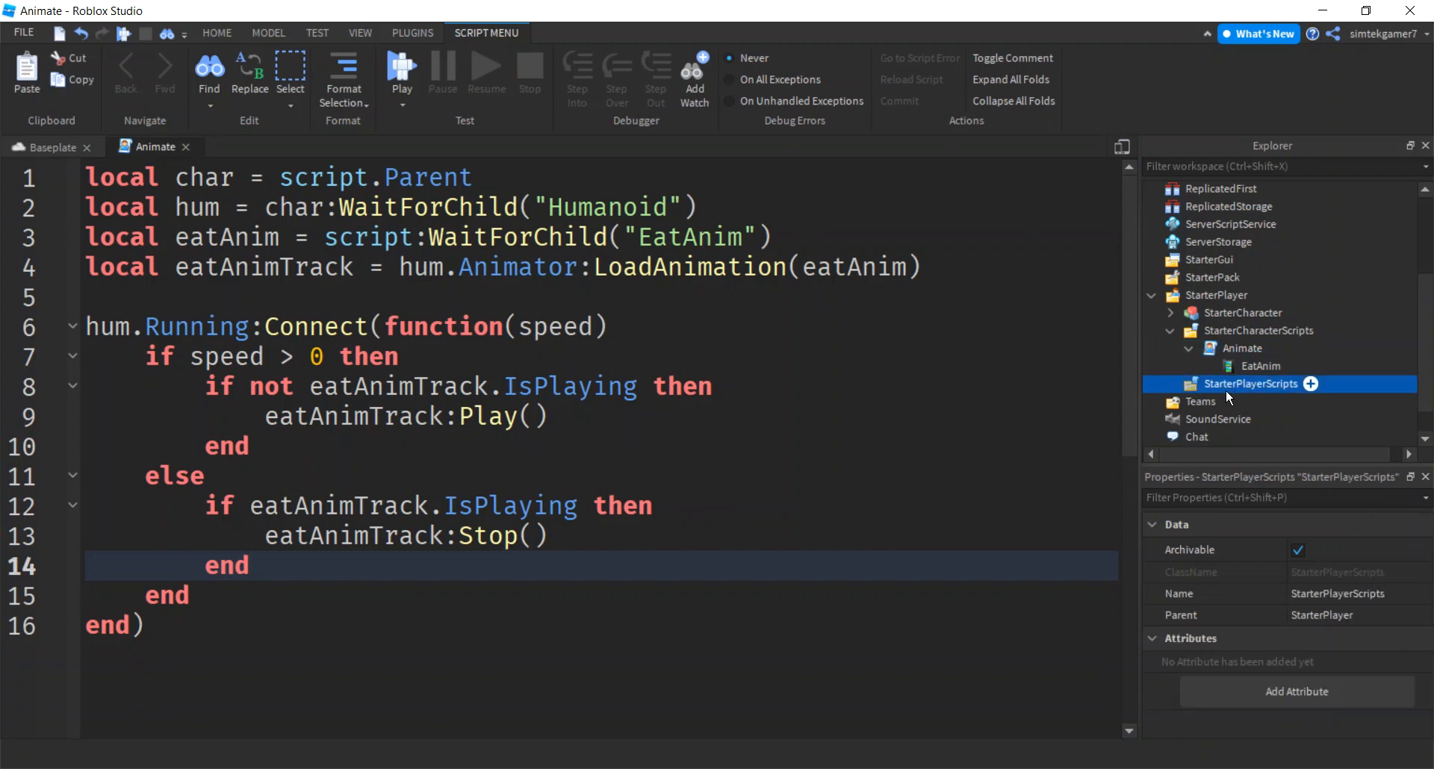
{"action": "right_click", "coordinate": [1266, 381]}
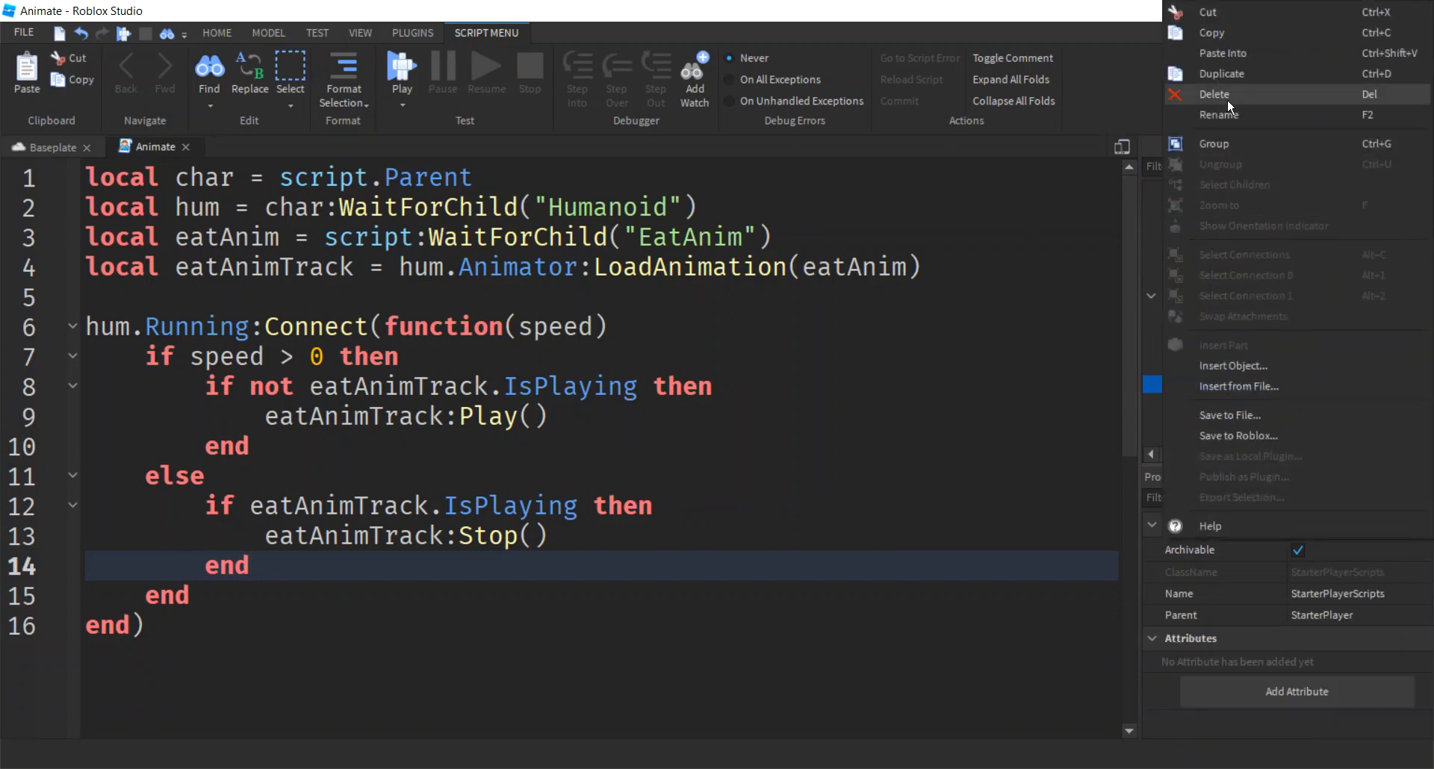
{"action": "left_click", "coordinate": [1233, 54]}
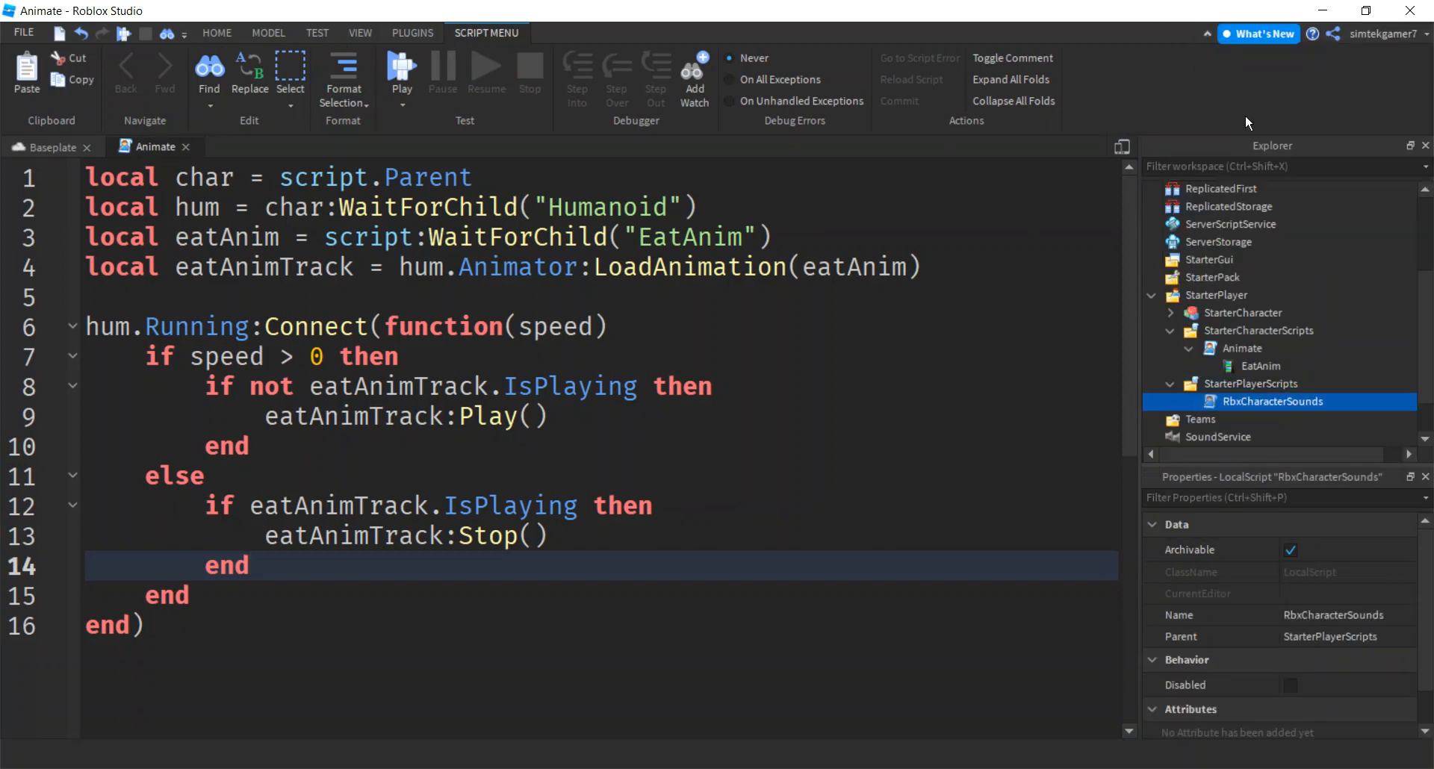
Step: Open the RbxCharacterSounds script and empty the SoundId string of the Died entry
{"action": "double_click", "coordinate": [1261, 402]}
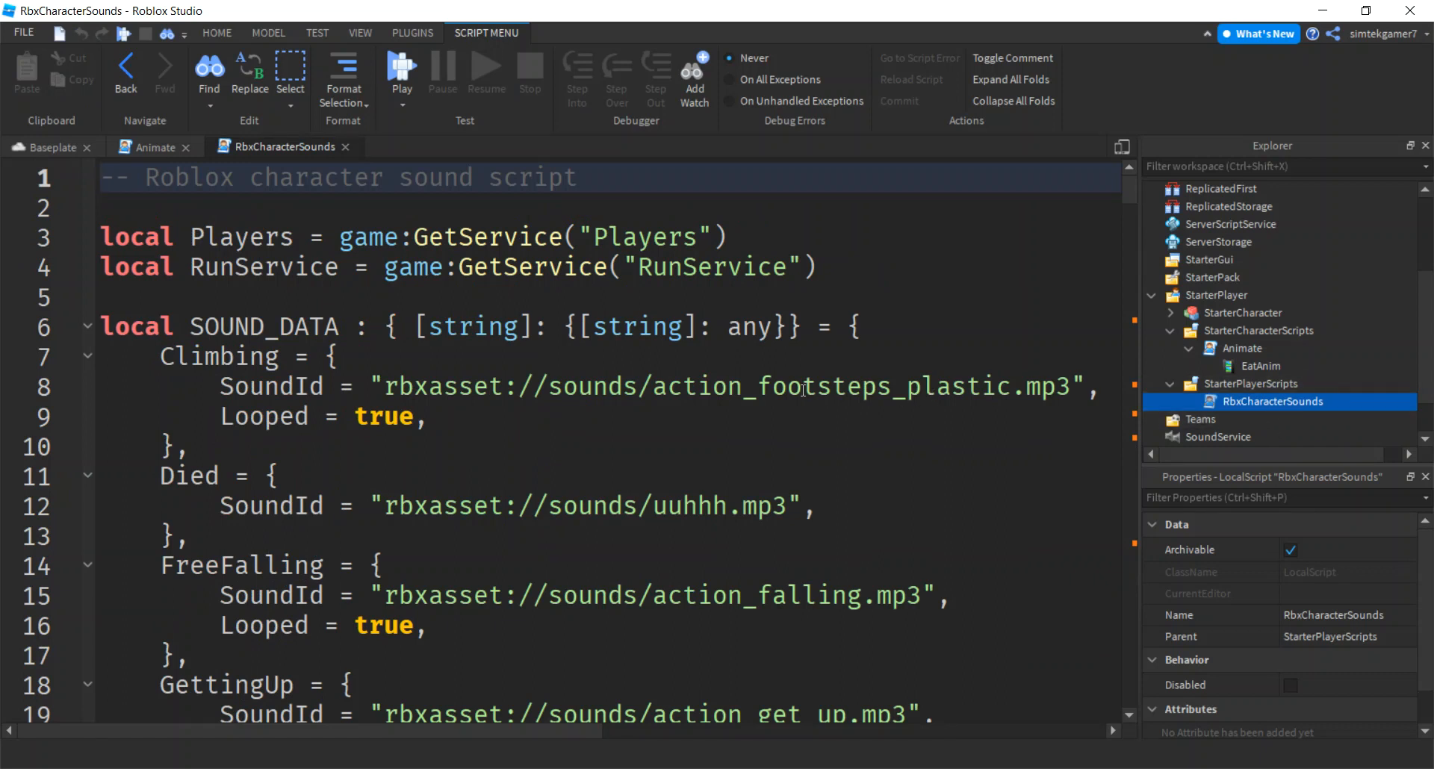
{"action": "scroll", "coordinate": [802, 389], "scroll_direction": "down", "scroll_amount": 1}
{"action": "left_click_drag", "start_coordinate": [385, 412], "coordinate": [786, 412]}
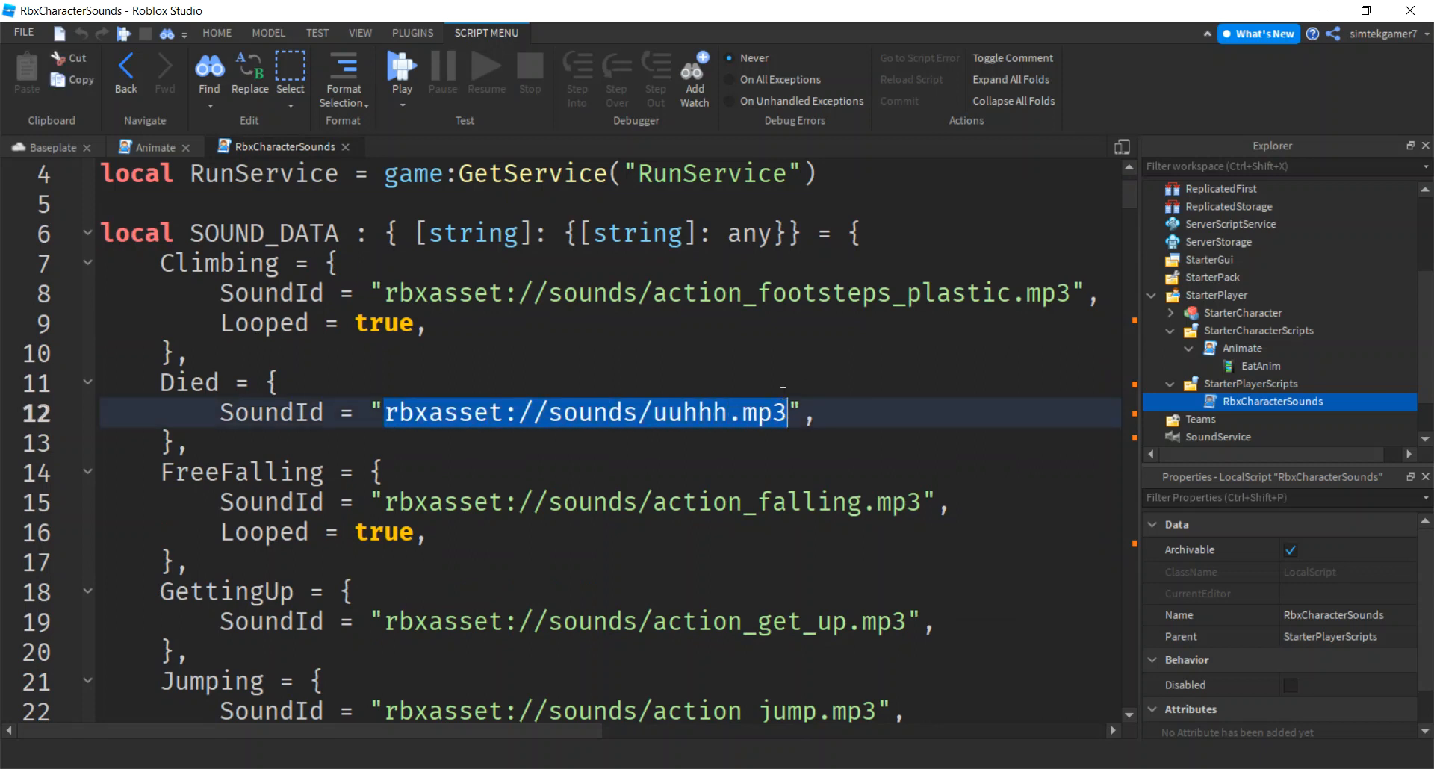
{"action": "key", "text": "BackSpace"}
Step: Empty the SoundId string of the Running entry in SOUND_DATA
{"action": "scroll", "coordinate": [364, 329], "scroll_direction": "down", "scroll_amount": 1}
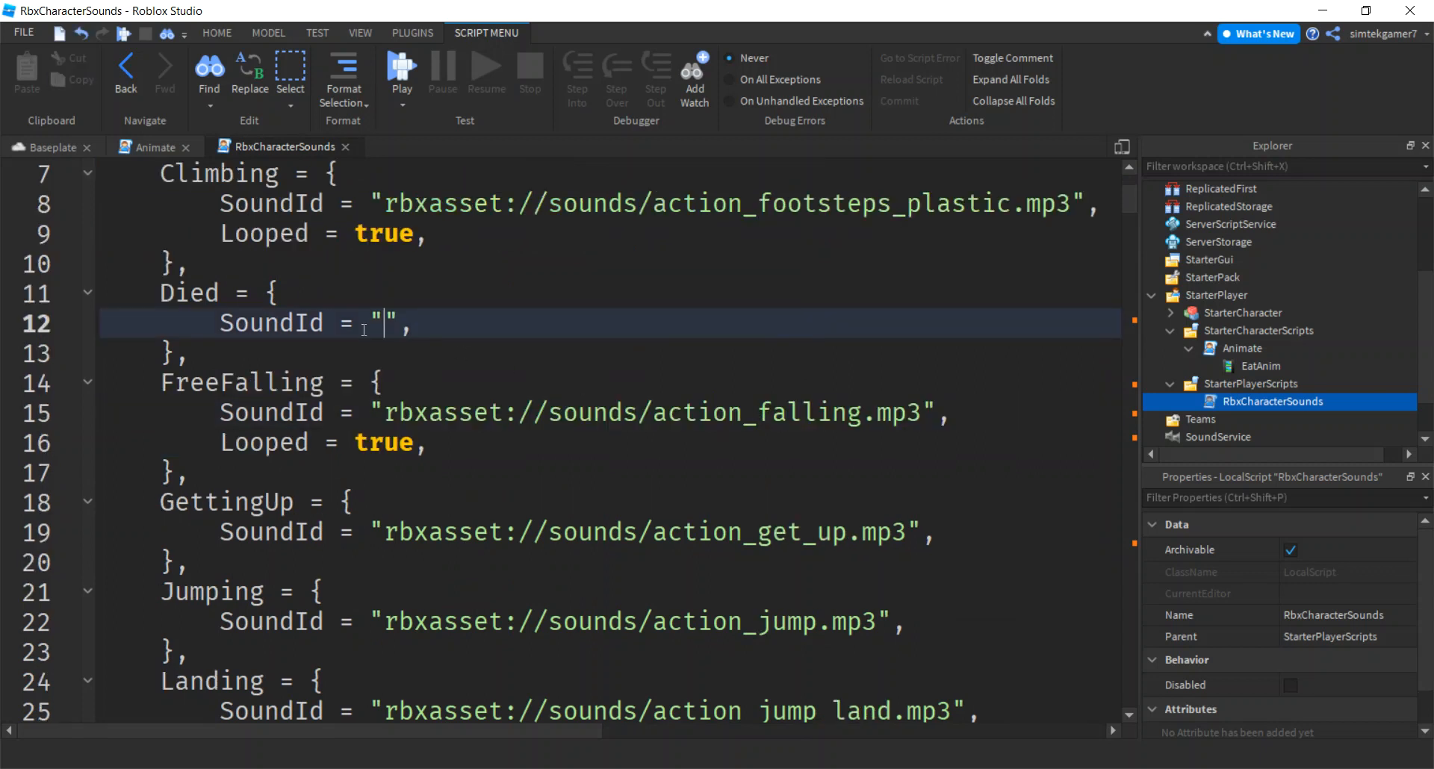
{"action": "scroll", "coordinate": [364, 330], "scroll_direction": "down", "scroll_amount": 1}
{"action": "scroll", "coordinate": [569, 471], "scroll_direction": "down", "scroll_amount": 1}
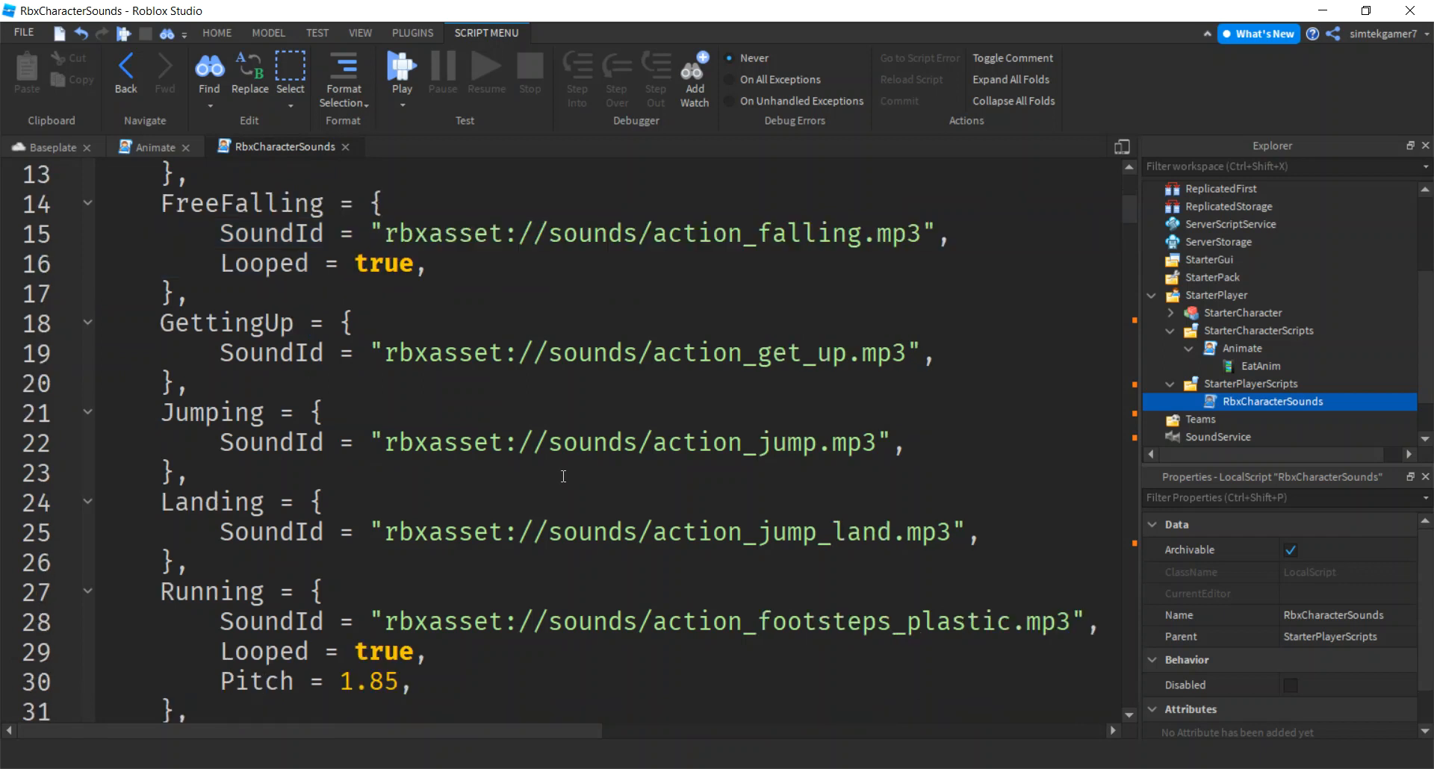
{"action": "left_click_drag", "start_coordinate": [388, 619], "coordinate": [1074, 622]}
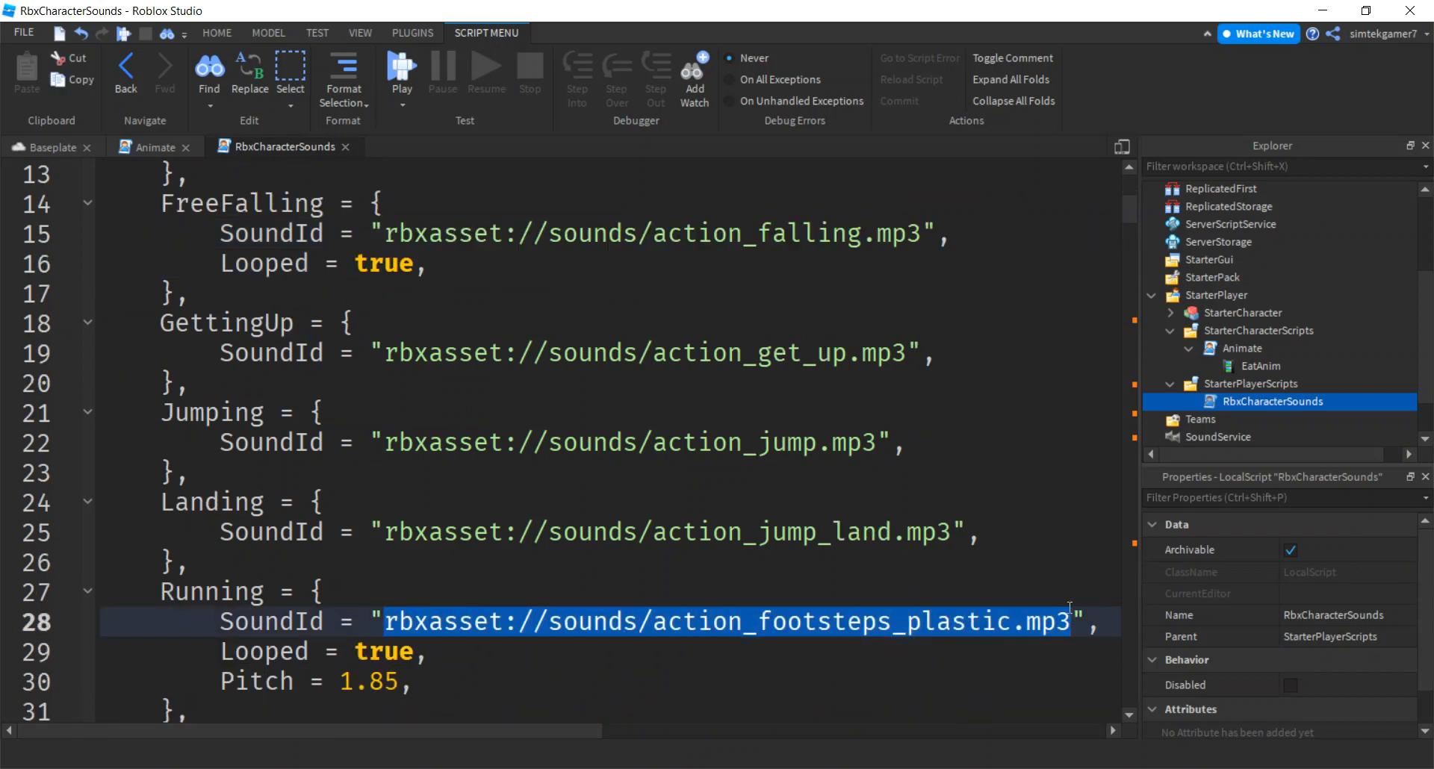
{"action": "key", "text": "BackSpace"}
Step: Delete the Pitch line from the Running entry, leaving no blank line
{"action": "scroll", "coordinate": [858, 476], "scroll_direction": "down", "scroll_amount": 1}
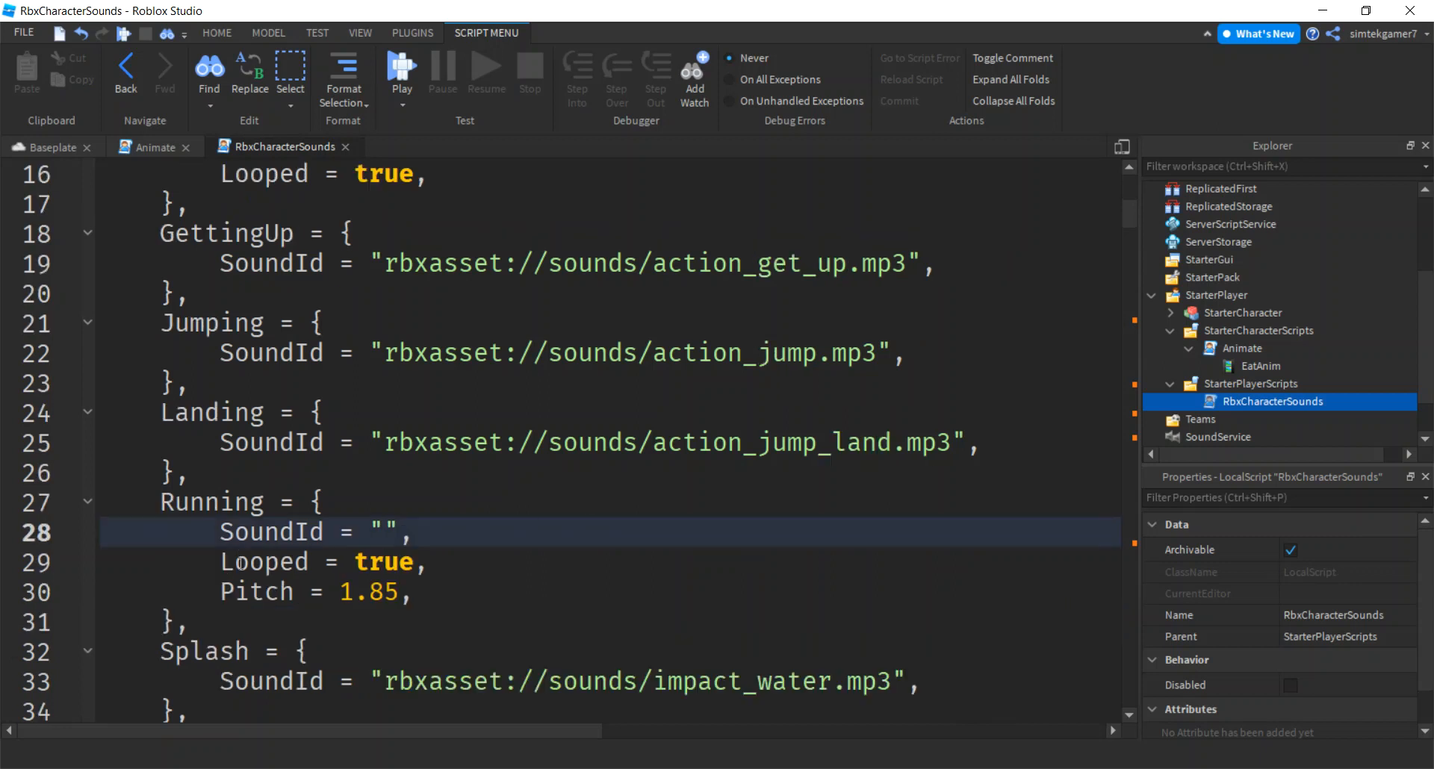
{"action": "left_click_drag", "start_coordinate": [161, 592], "coordinate": [445, 598]}
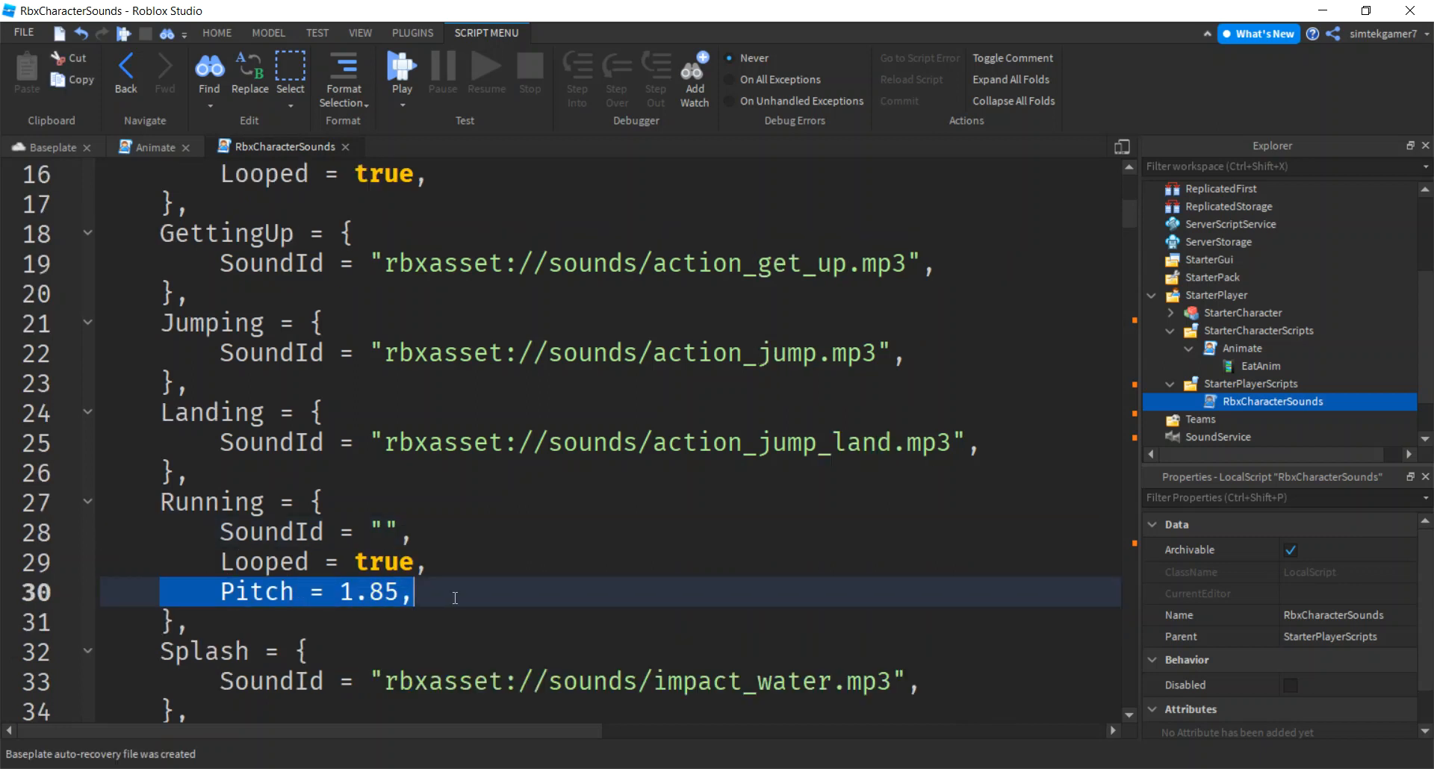
{"action": "key", "text": "BackSpace"}
{"action": "key", "text": "BackSpace"}
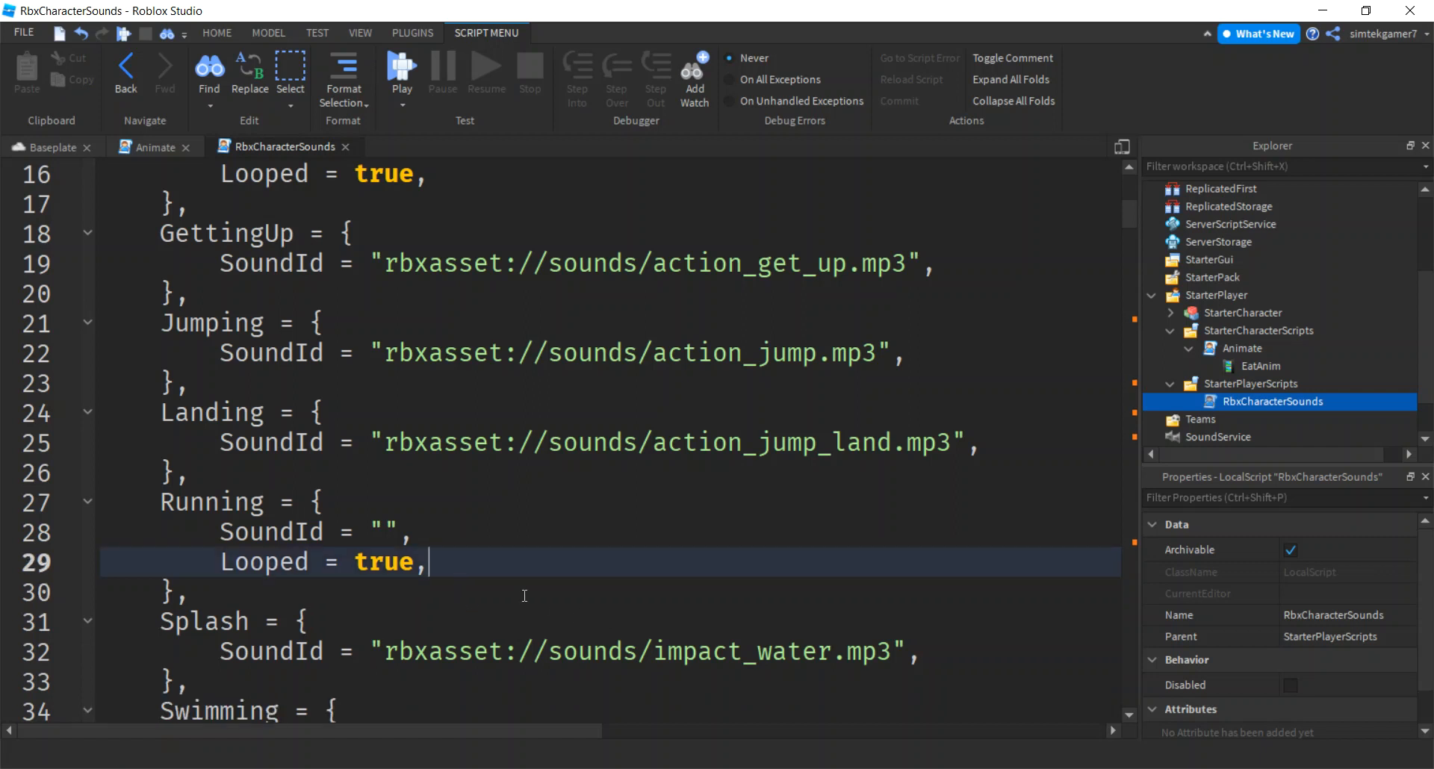
{"action": "scroll", "coordinate": [465, 513], "scroll_direction": "up", "scroll_amount": 2}
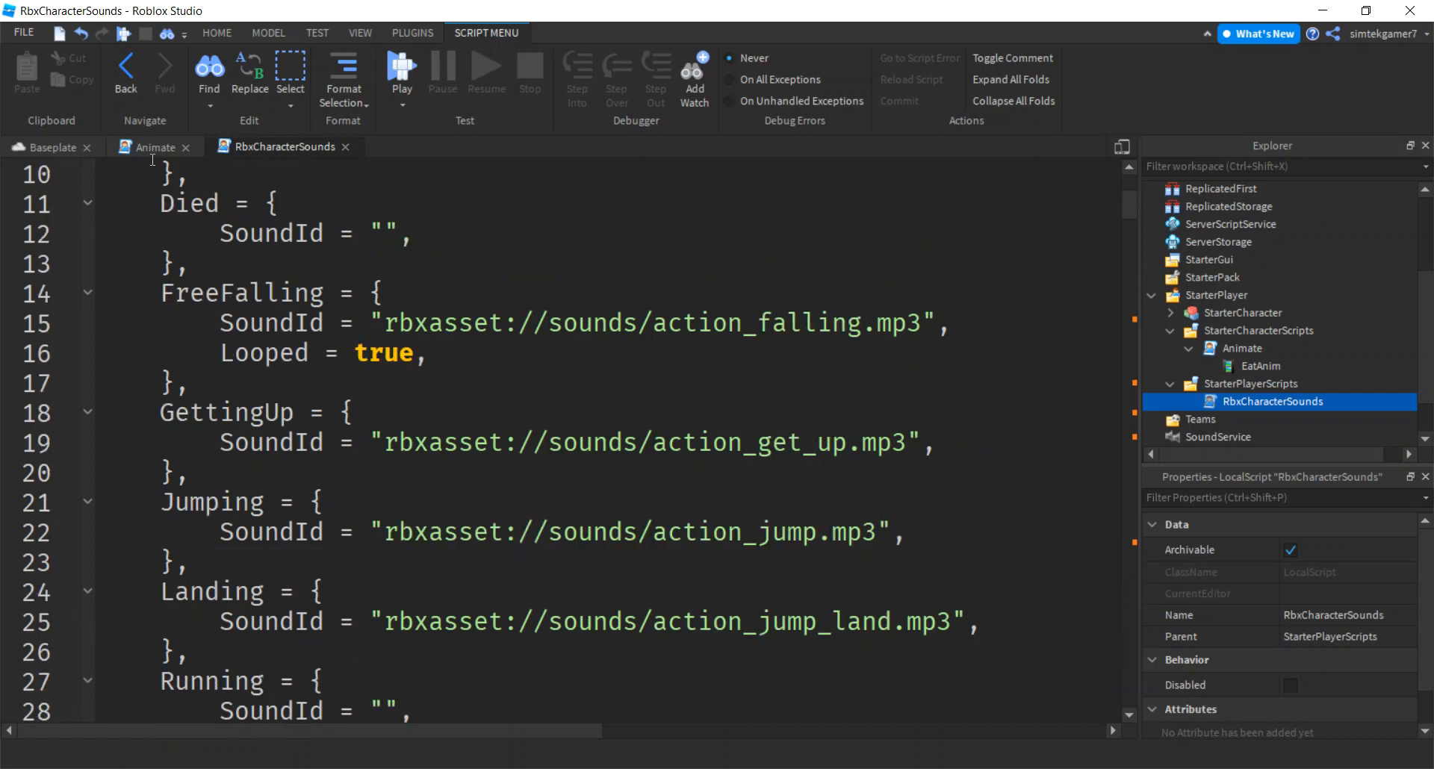
Step: Return to the Baseplate view, open the Toolbox and show the marketplace's Audio assets
{"action": "left_click", "coordinate": [48, 146]}
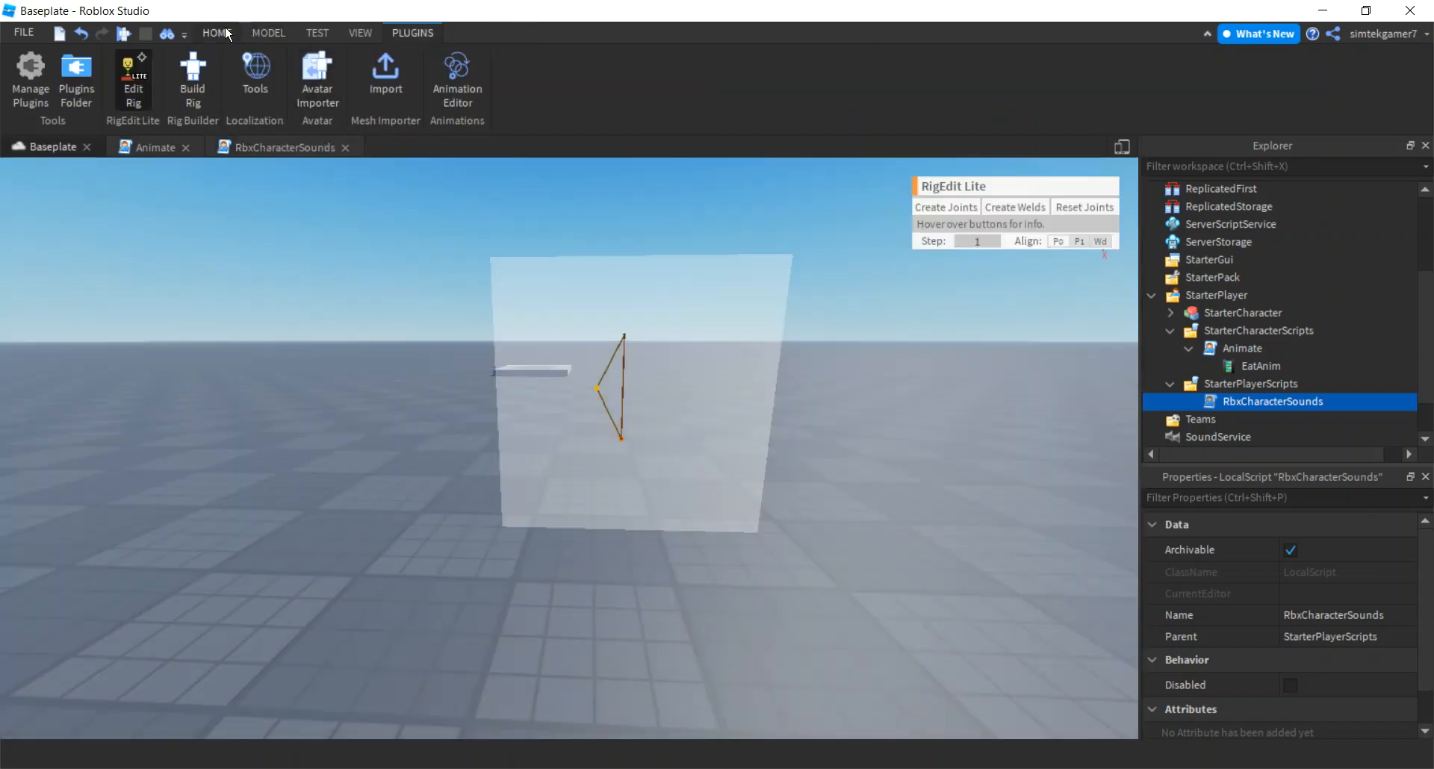
{"action": "left_click", "coordinate": [226, 33]}
{"action": "left_click", "coordinate": [460, 69]}
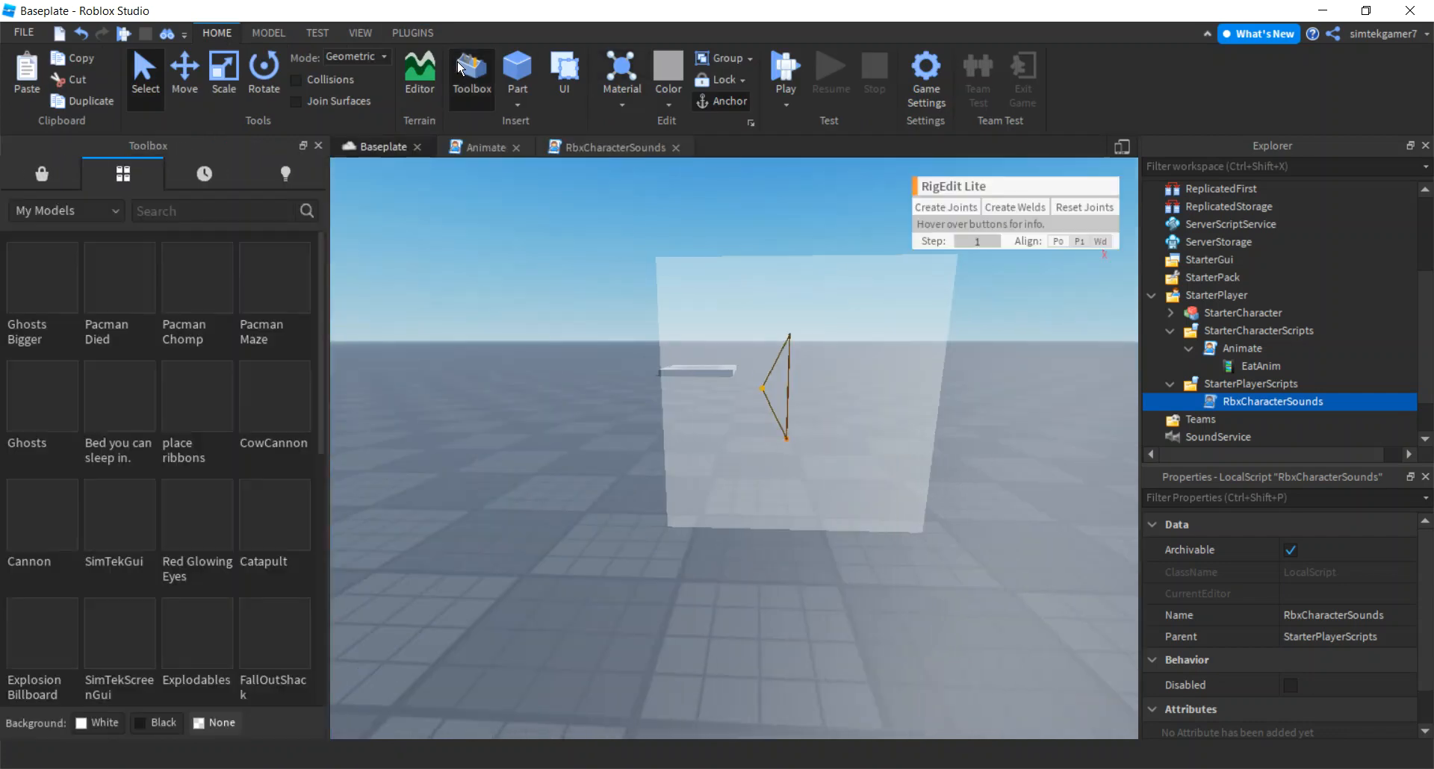
{"action": "left_click", "coordinate": [42, 174]}
{"action": "left_click", "coordinate": [45, 210]}
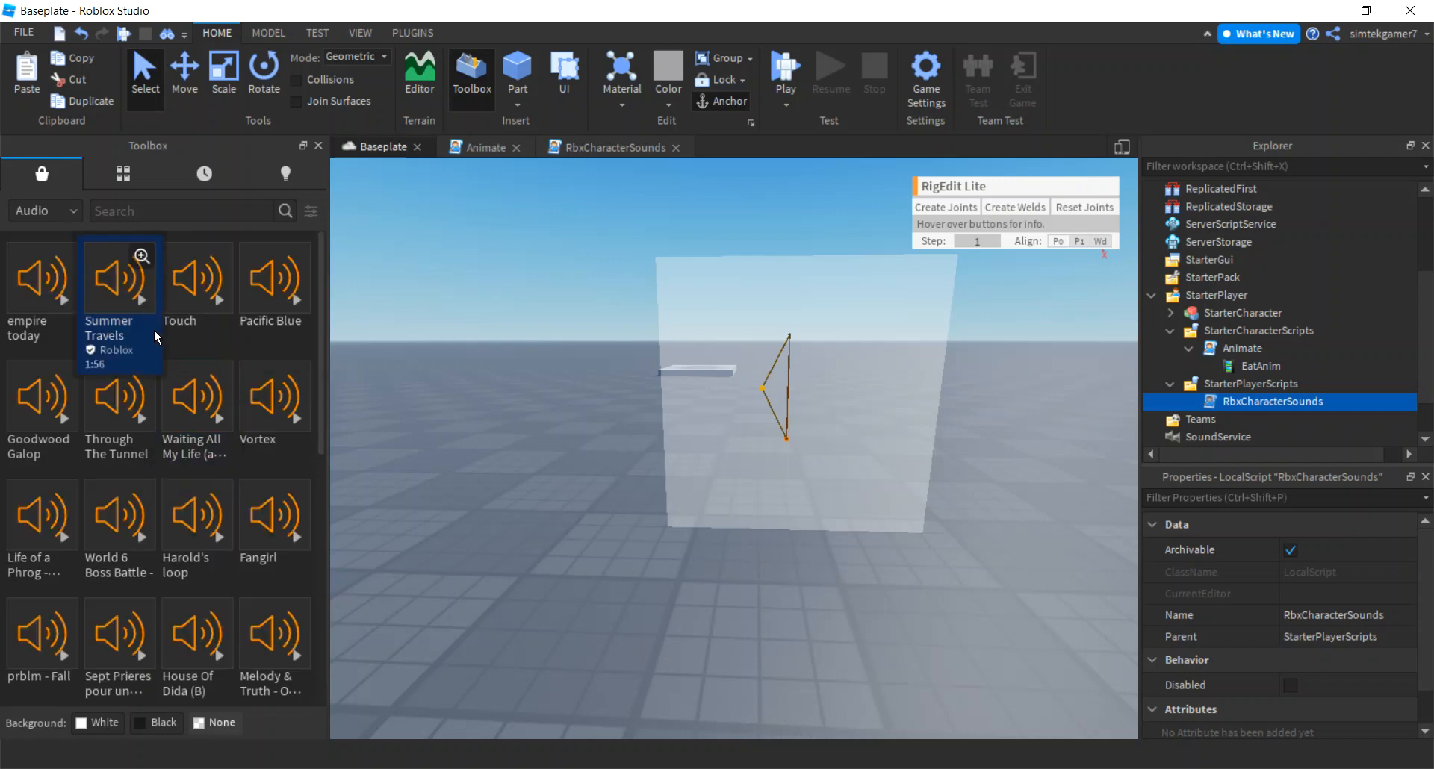
Step: Insert the Pacman Died and Pacman Chomp models from My Models into the Workspace
{"action": "left_click", "coordinate": [124, 176]}
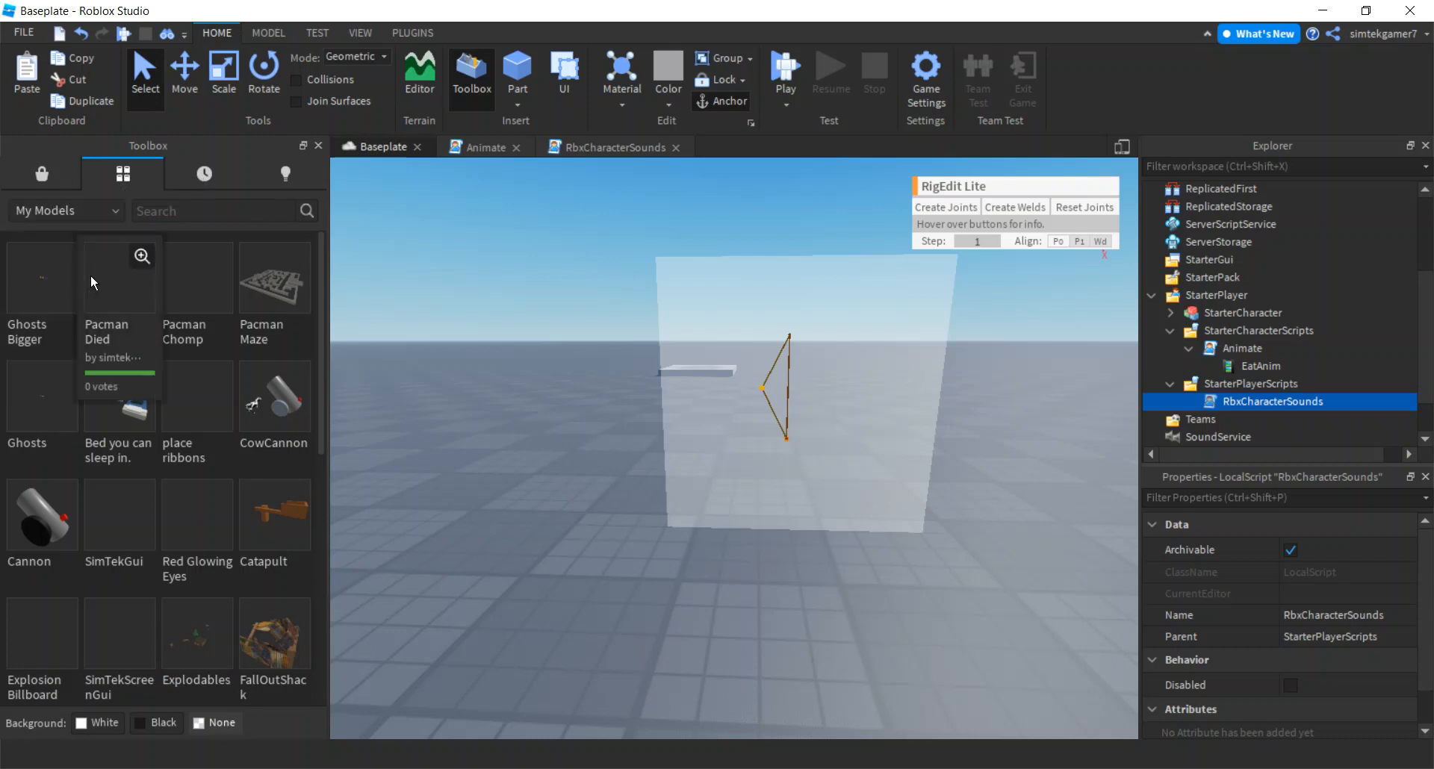
{"action": "left_click_drag", "start_coordinate": [115, 295], "coordinate": [565, 399]}
{"action": "mouse_move", "coordinate": [1219, 196]}
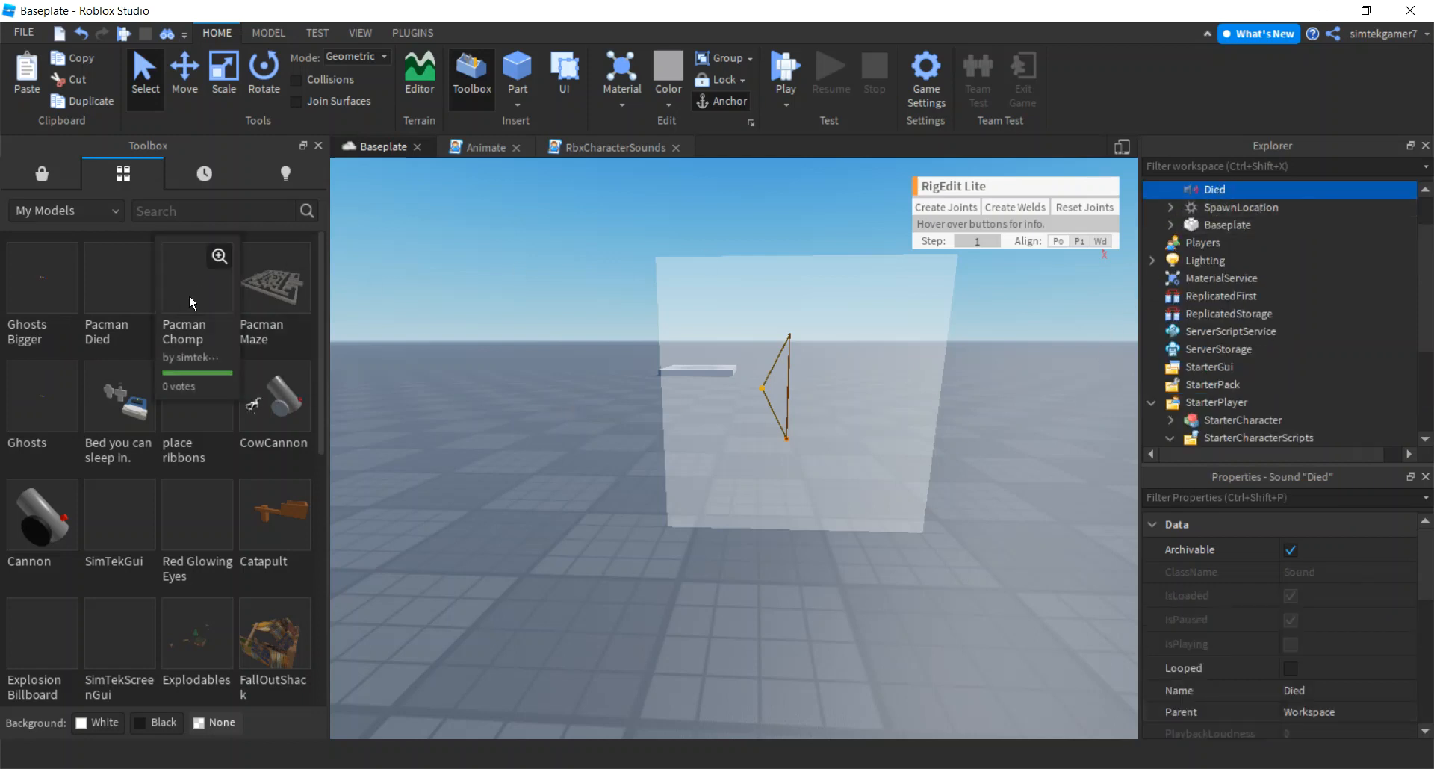
{"action": "left_click_drag", "start_coordinate": [192, 302], "coordinate": [500, 360]}
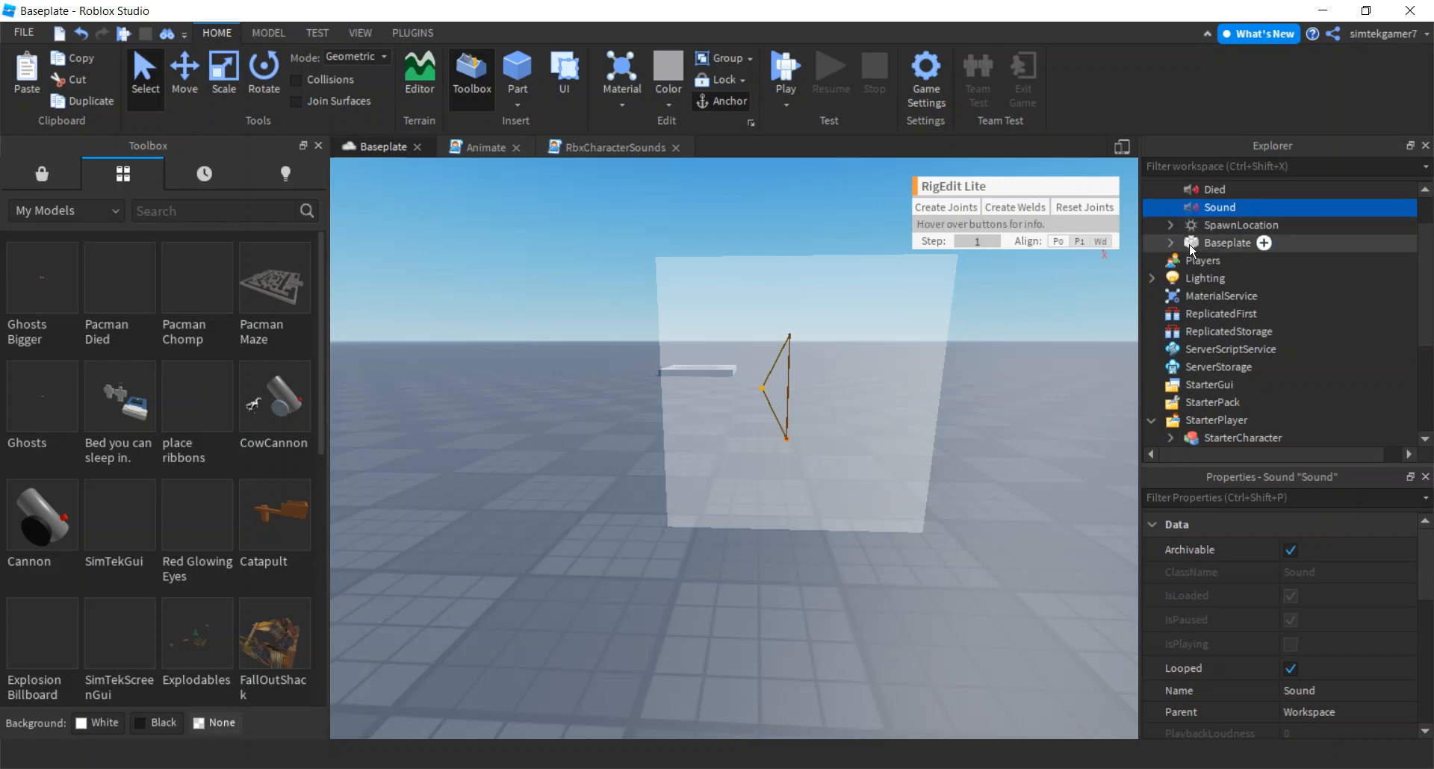
{"action": "right_click", "coordinate": [147, 310]}
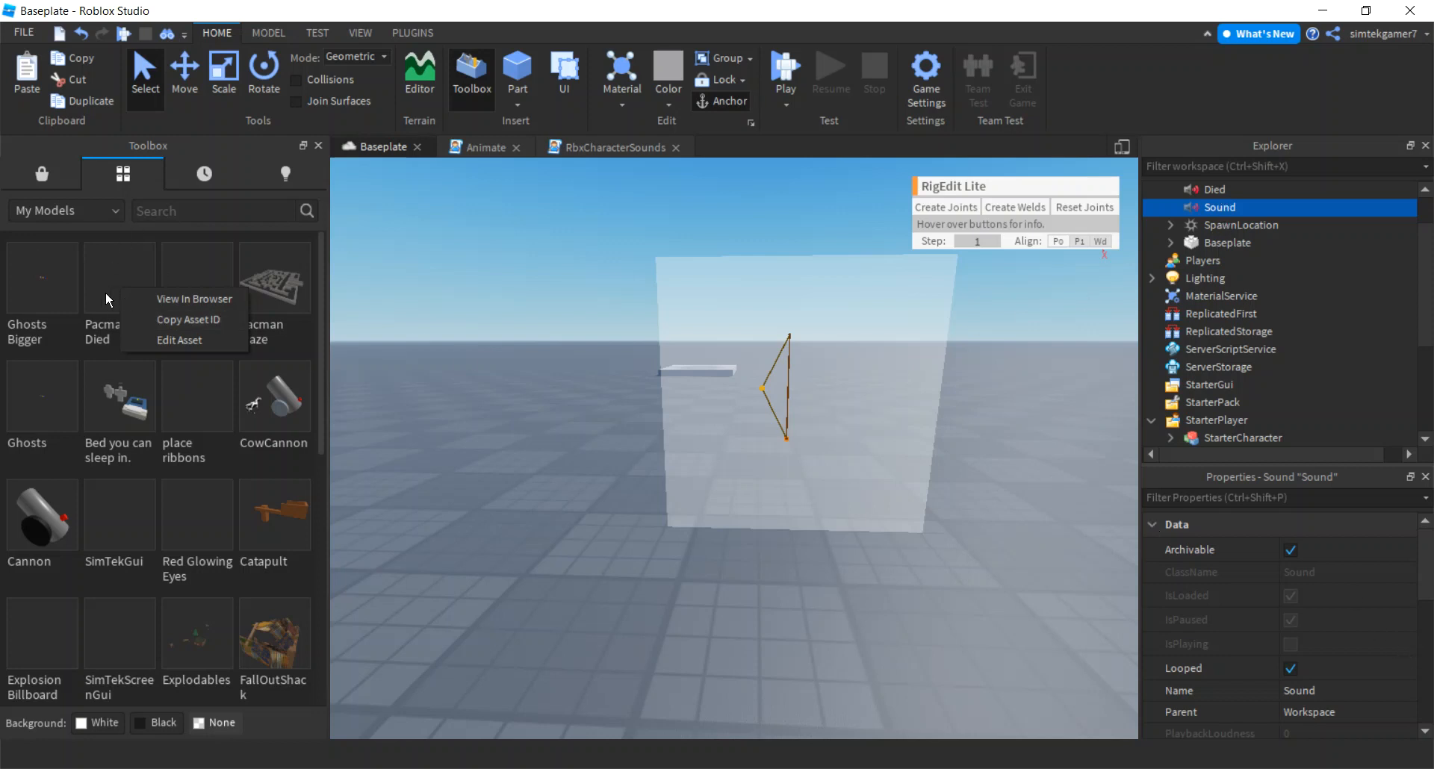
Step: Copy the SoundId value of the Workspace object named Sound
{"action": "left_click", "coordinate": [1196, 215]}
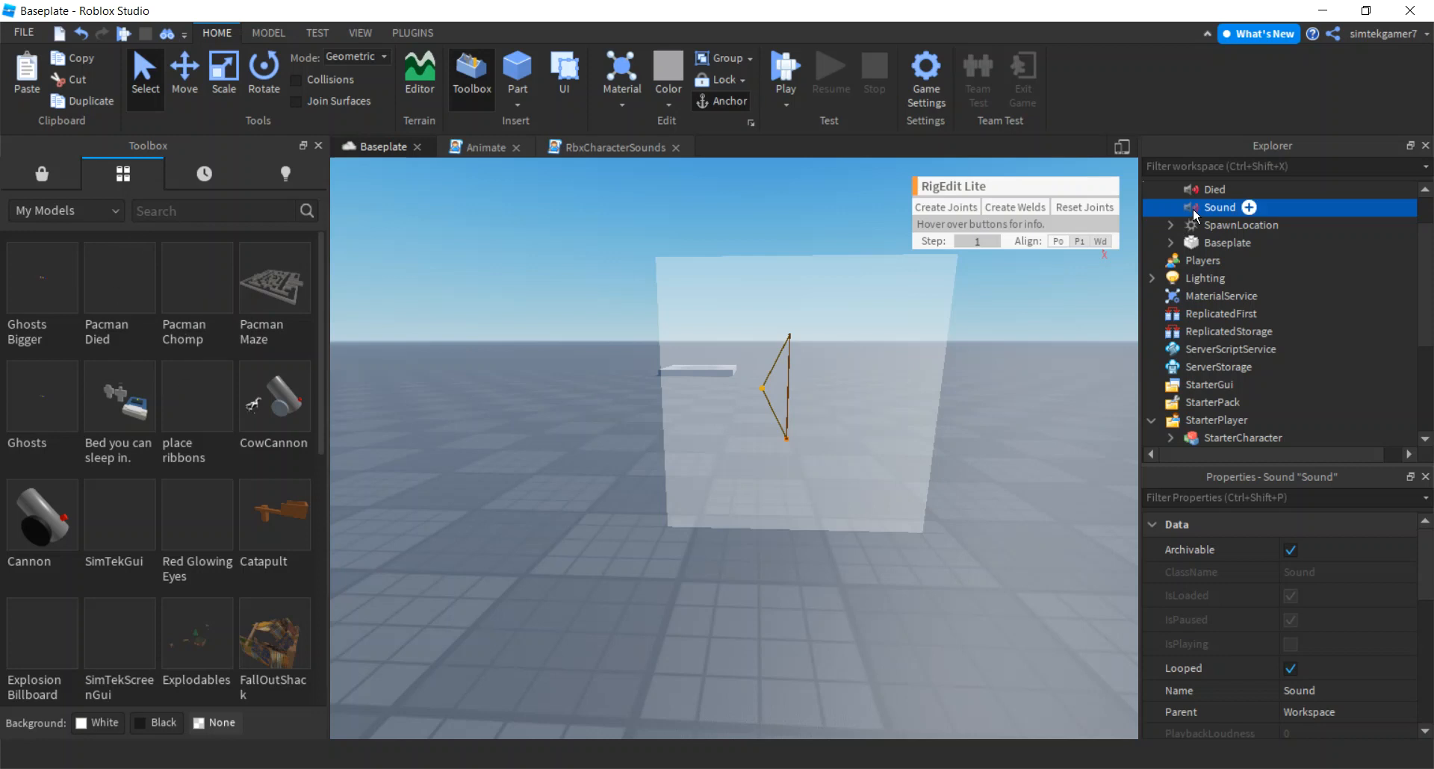
{"action": "scroll", "coordinate": [1326, 612], "scroll_direction": "down", "scroll_amount": 3}
{"action": "scroll", "coordinate": [1327, 627], "scroll_direction": "down", "scroll_amount": 1}
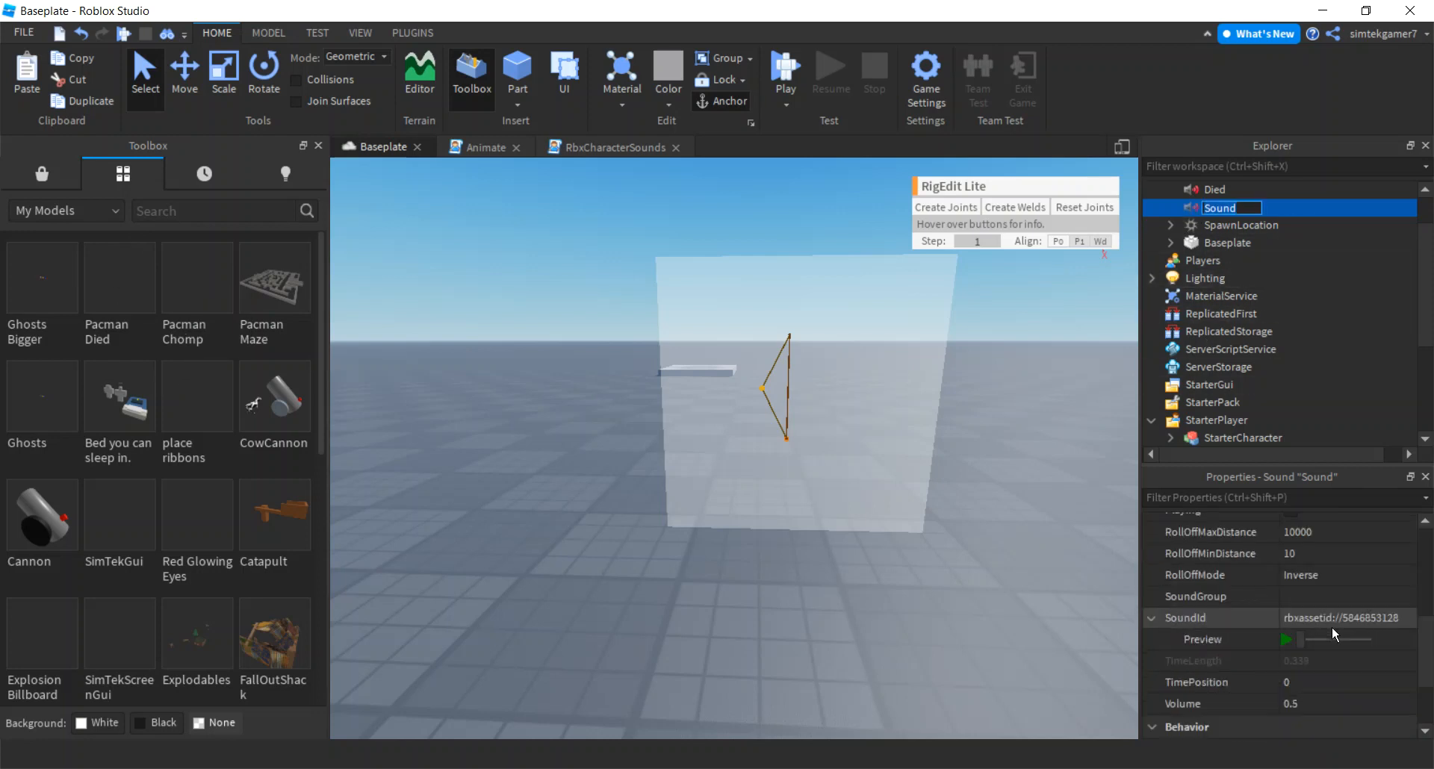
{"action": "left_click", "coordinate": [1323, 615]}
{"action": "right_click", "coordinate": [1325, 616]}
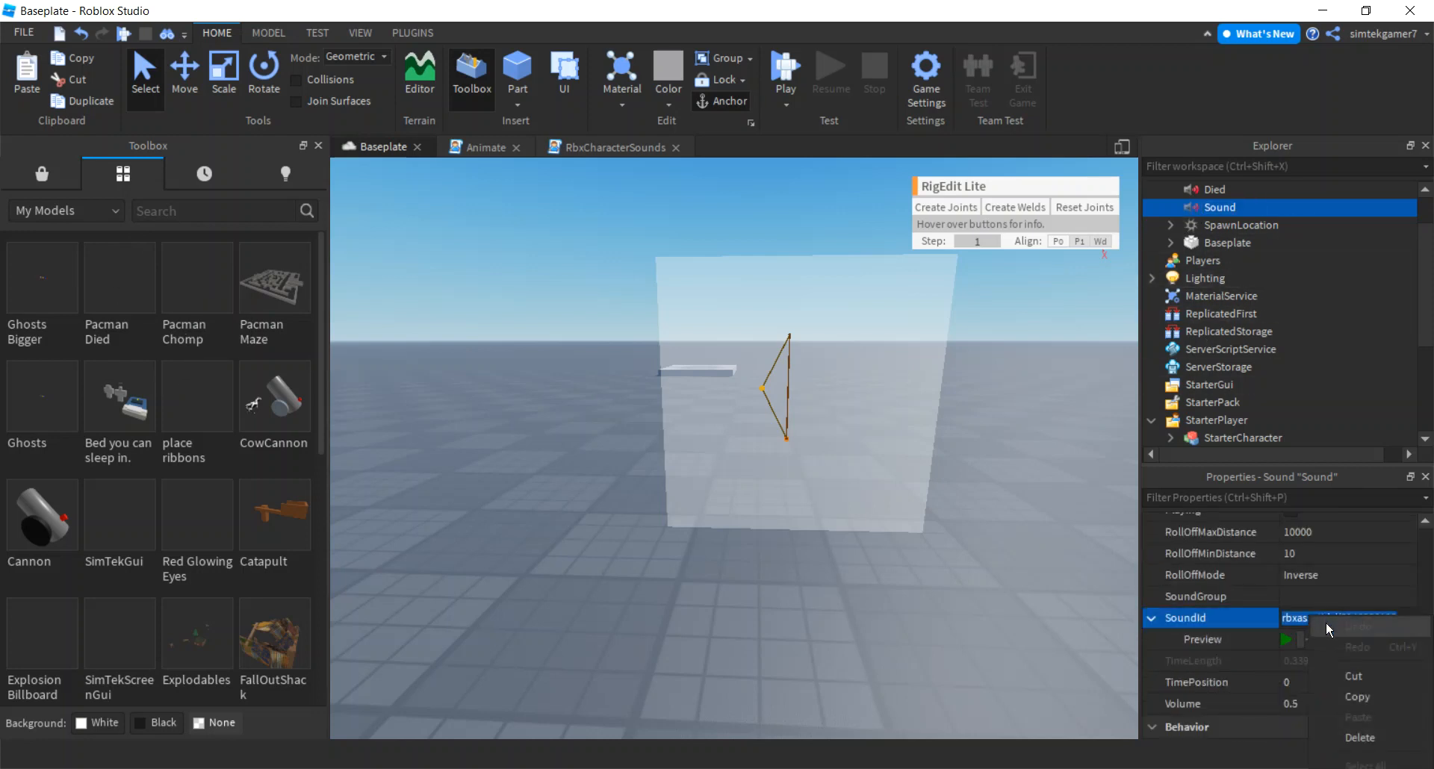
{"action": "left_click", "coordinate": [1366, 697]}
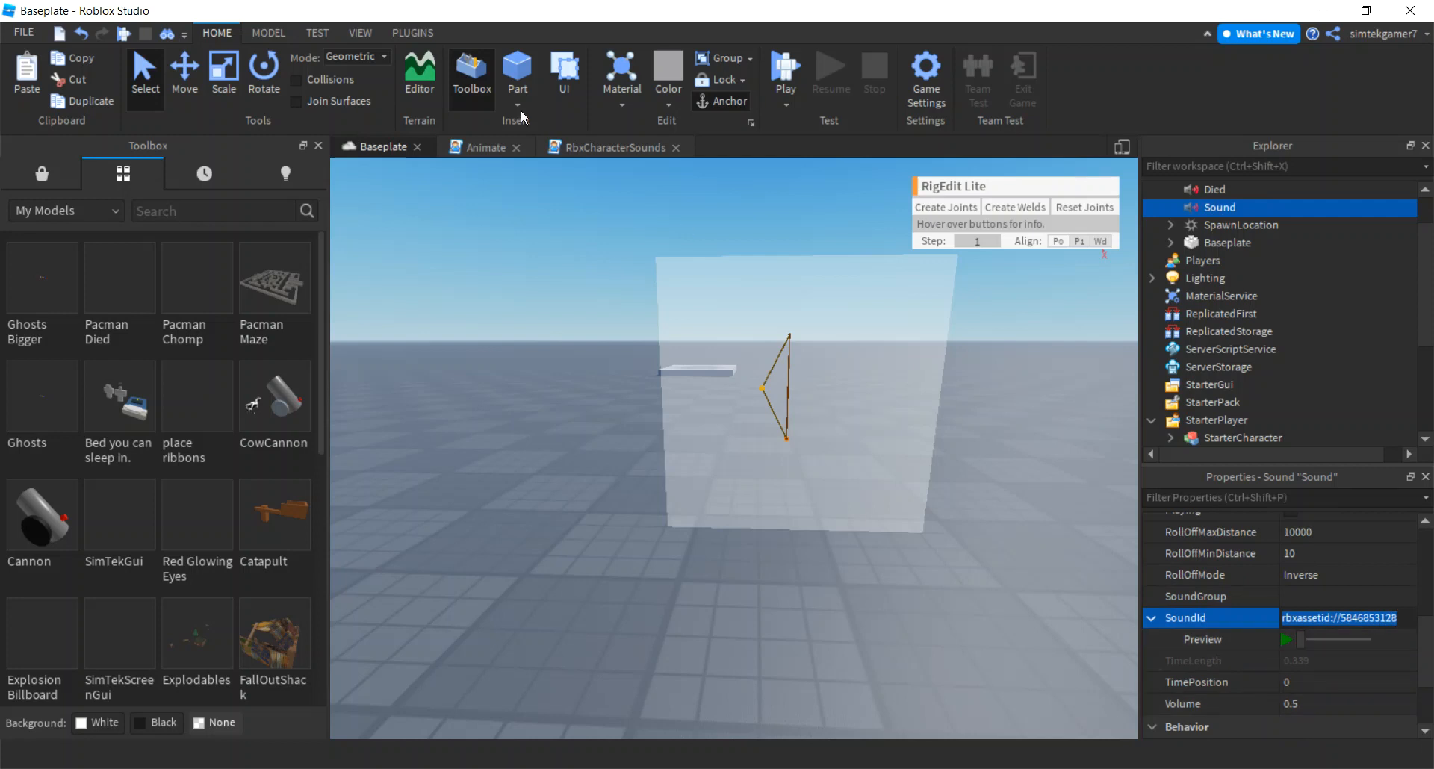
{"action": "left_click", "coordinate": [591, 148]}
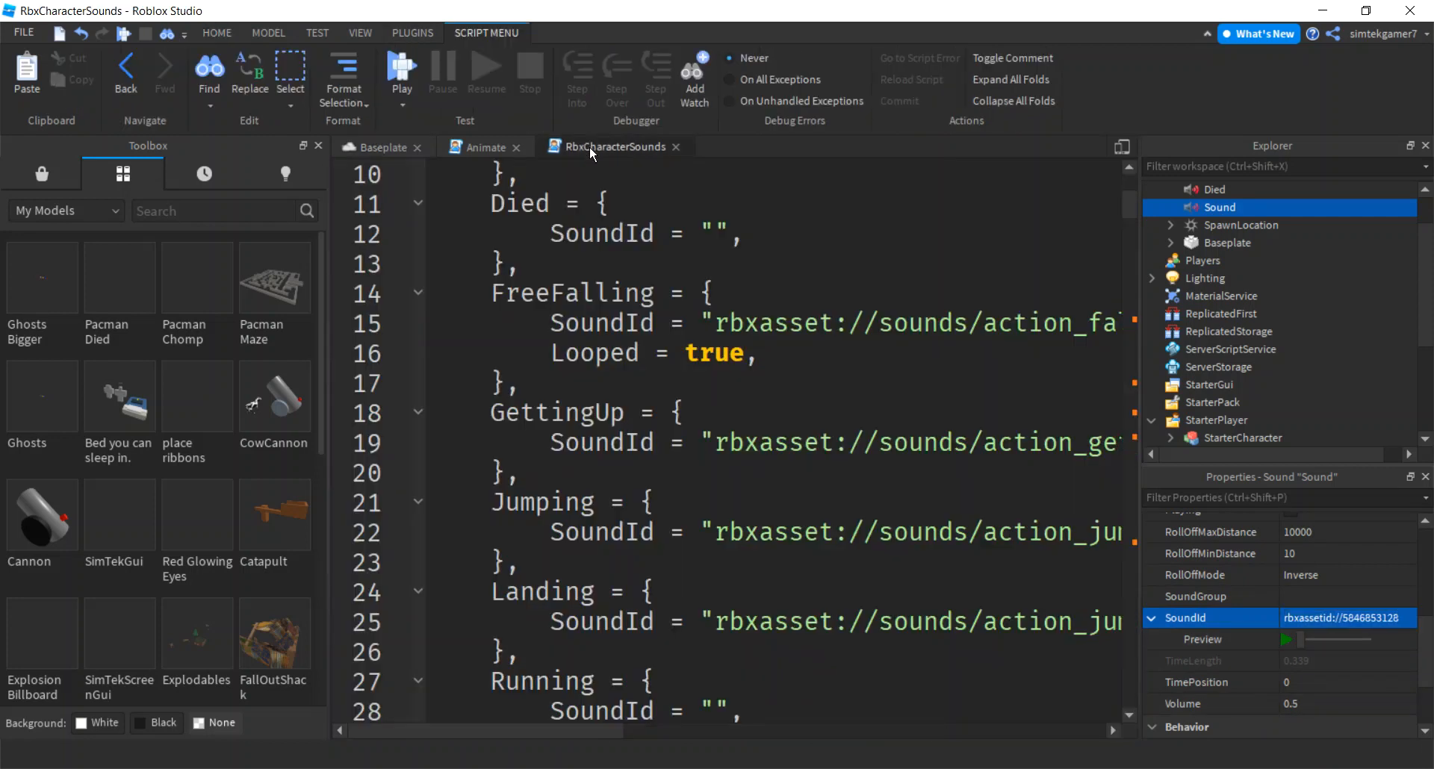
{"action": "scroll", "coordinate": [704, 433], "scroll_direction": "down", "scroll_amount": 3}
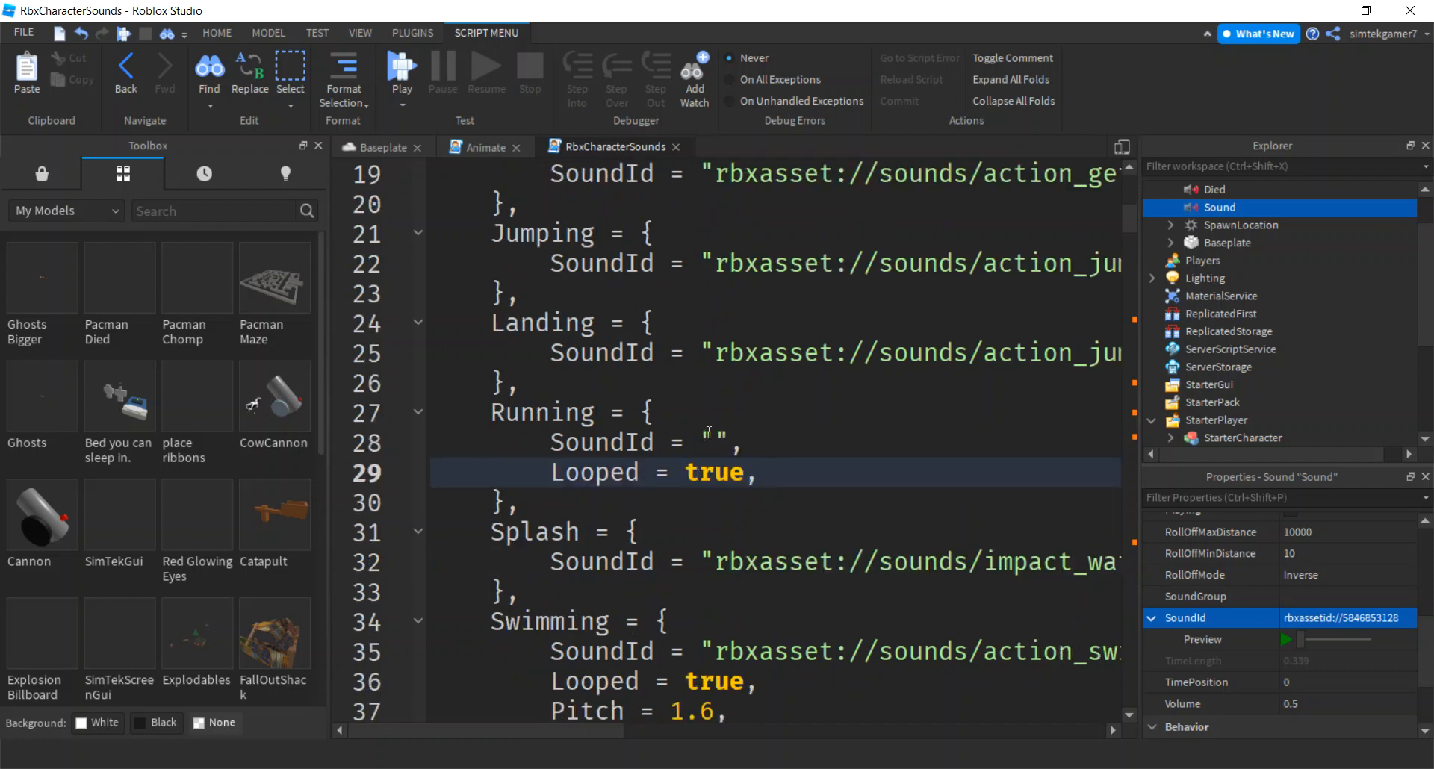
{"action": "left_click", "coordinate": [713, 439]}
{"action": "key", "text": "ctrl+v"}
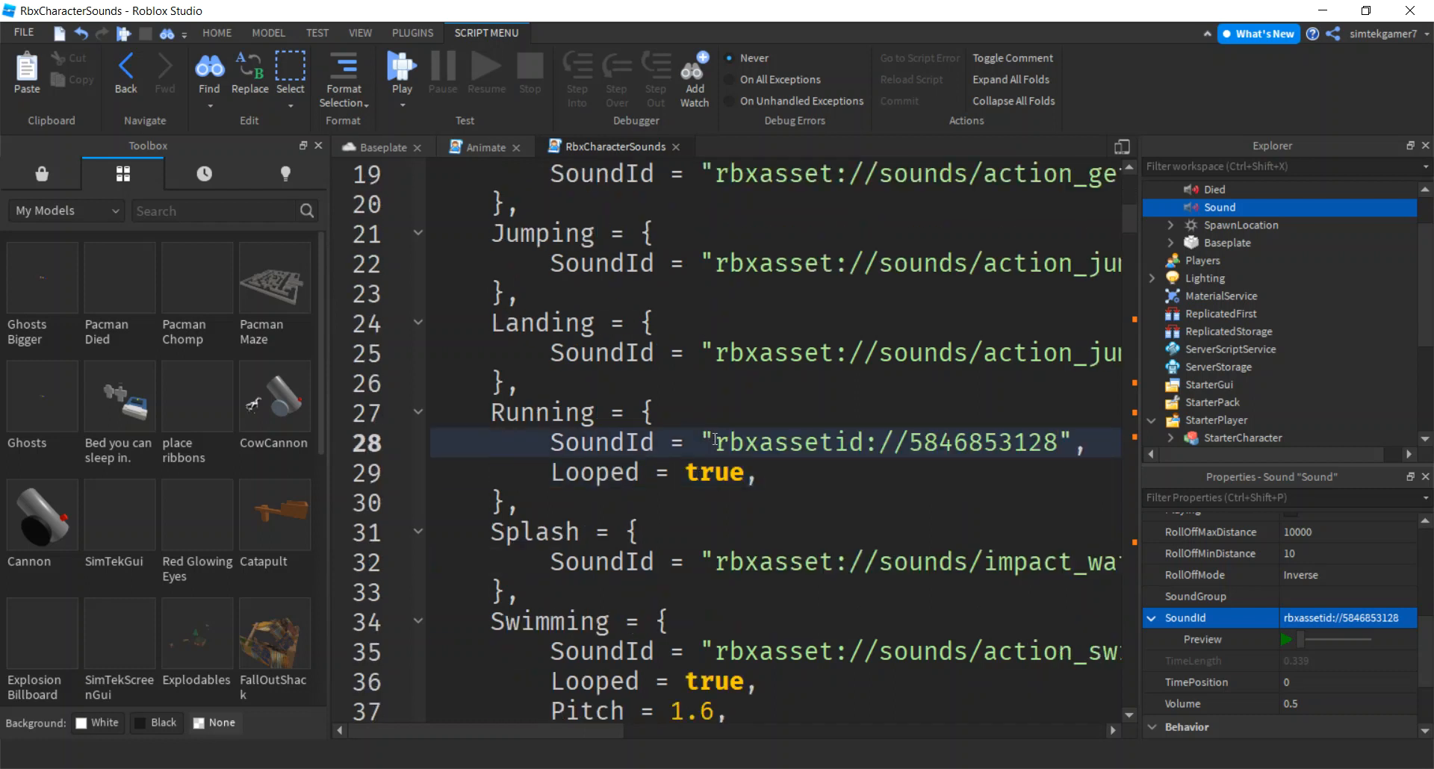
{"action": "scroll", "coordinate": [732, 422], "scroll_direction": "up", "scroll_amount": 3}
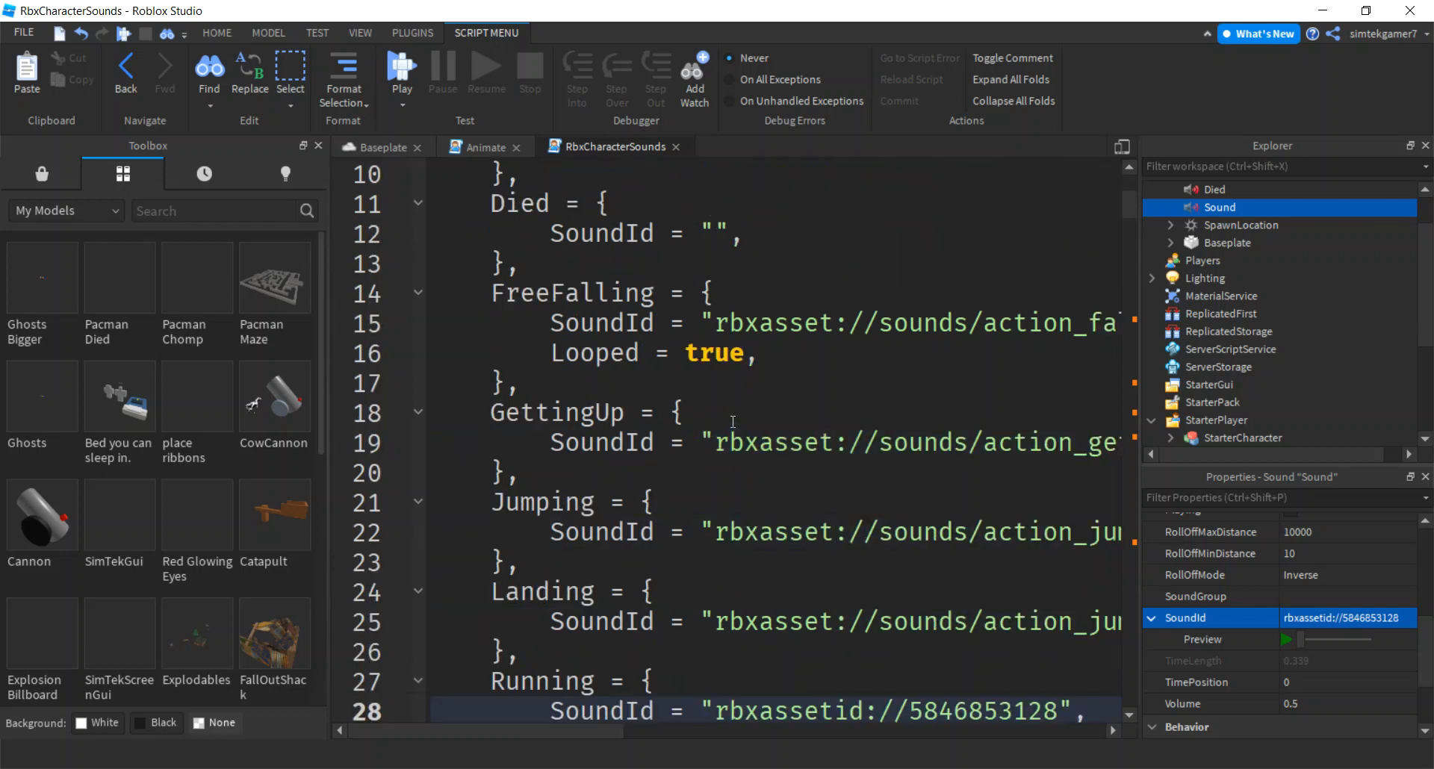
{"action": "left_click", "coordinate": [1212, 190]}
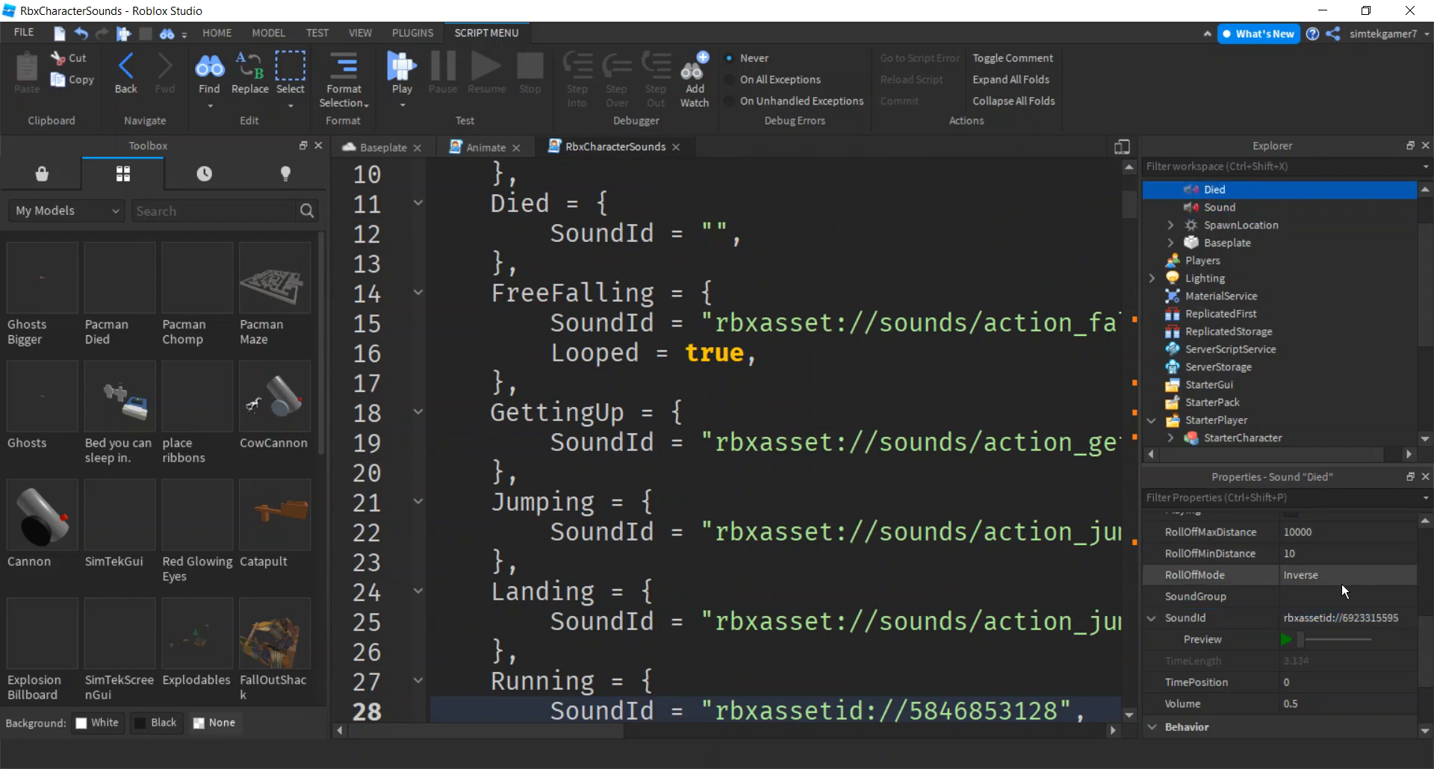
{"action": "left_click", "coordinate": [1349, 623]}
{"action": "right_click", "coordinate": [1308, 620]}
{"action": "left_click", "coordinate": [1337, 681]}
{"action": "scroll", "coordinate": [736, 306], "scroll_direction": "up", "scroll_amount": 1}
{"action": "left_click", "coordinate": [716, 326]}
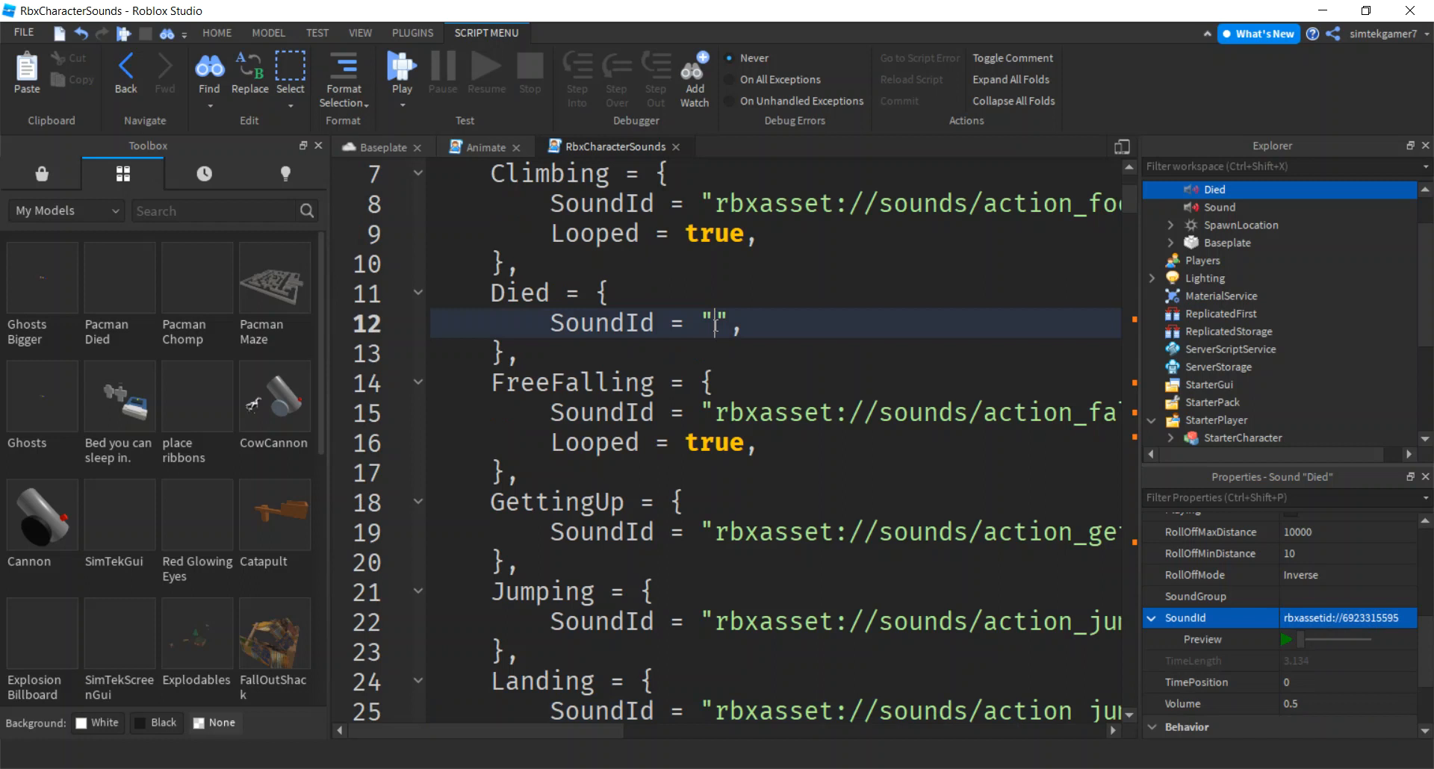
{"action": "key", "text": "ctrl+v"}
Step: Start a playtest and move the Pac-Man character around the baseplate to check the chomp animation and running sound
{"action": "left_click", "coordinate": [402, 69]}
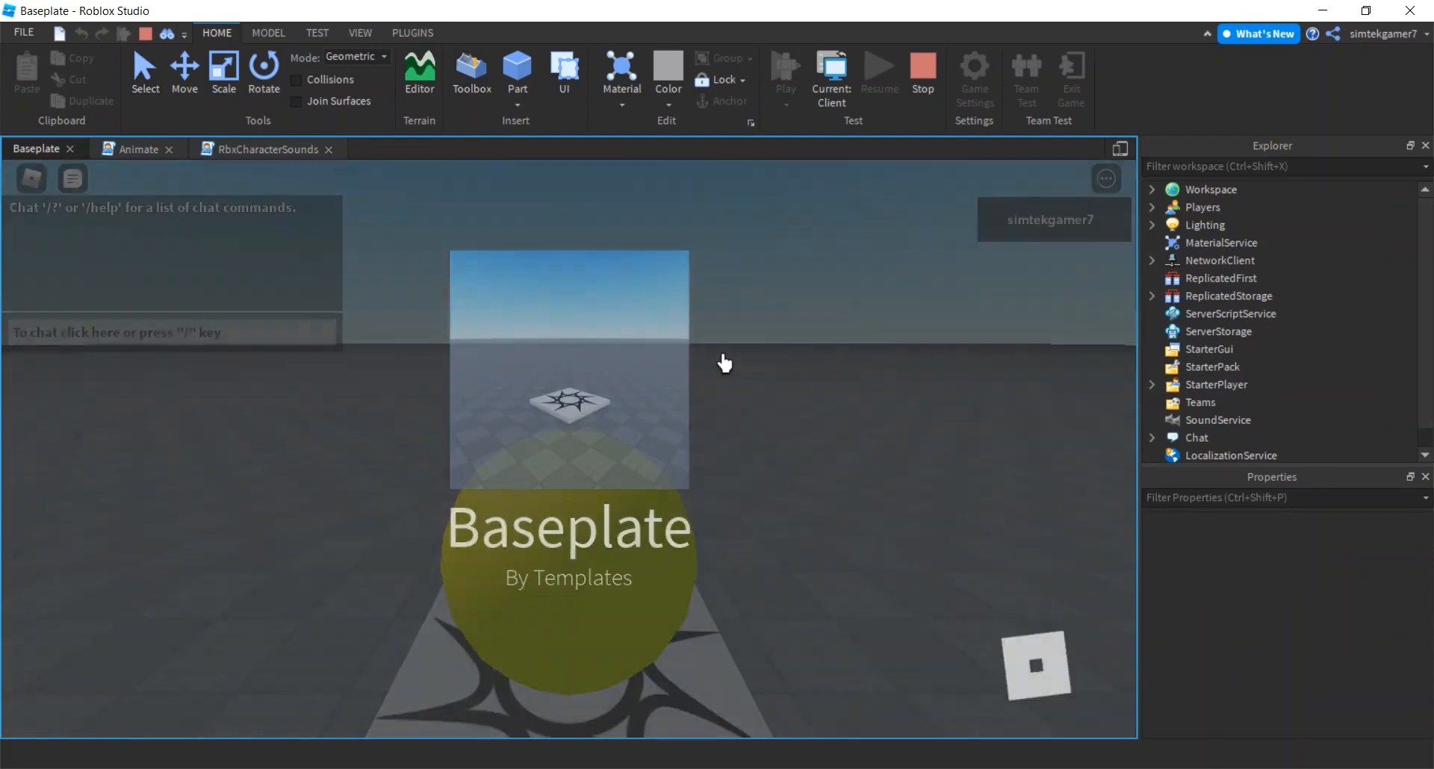
{"action": "key", "text": "w"}
{"action": "key", "text": "a"}
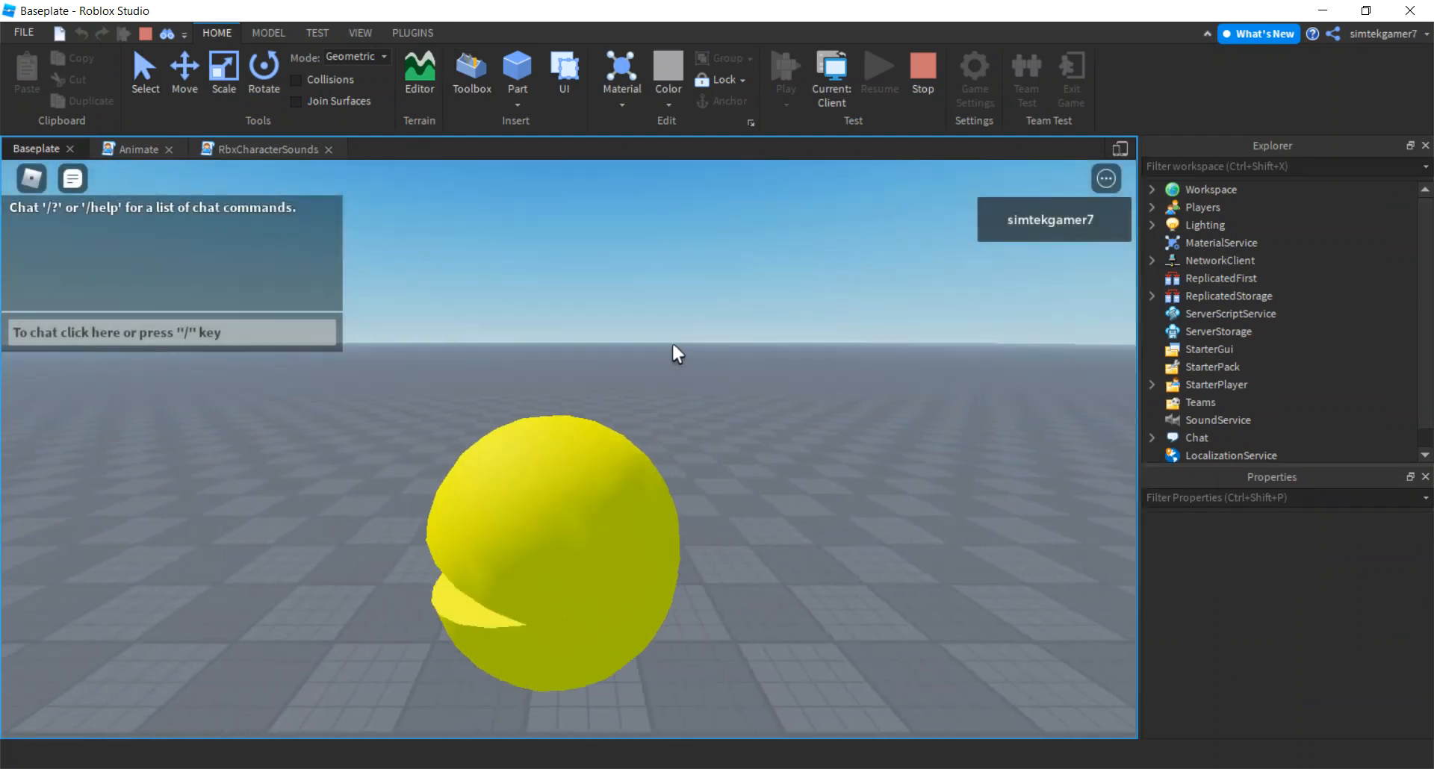
{"action": "right_click_drag", "start_coordinate": [715, 381], "coordinate": [714, 380]}
{"action": "key", "text": "a"}
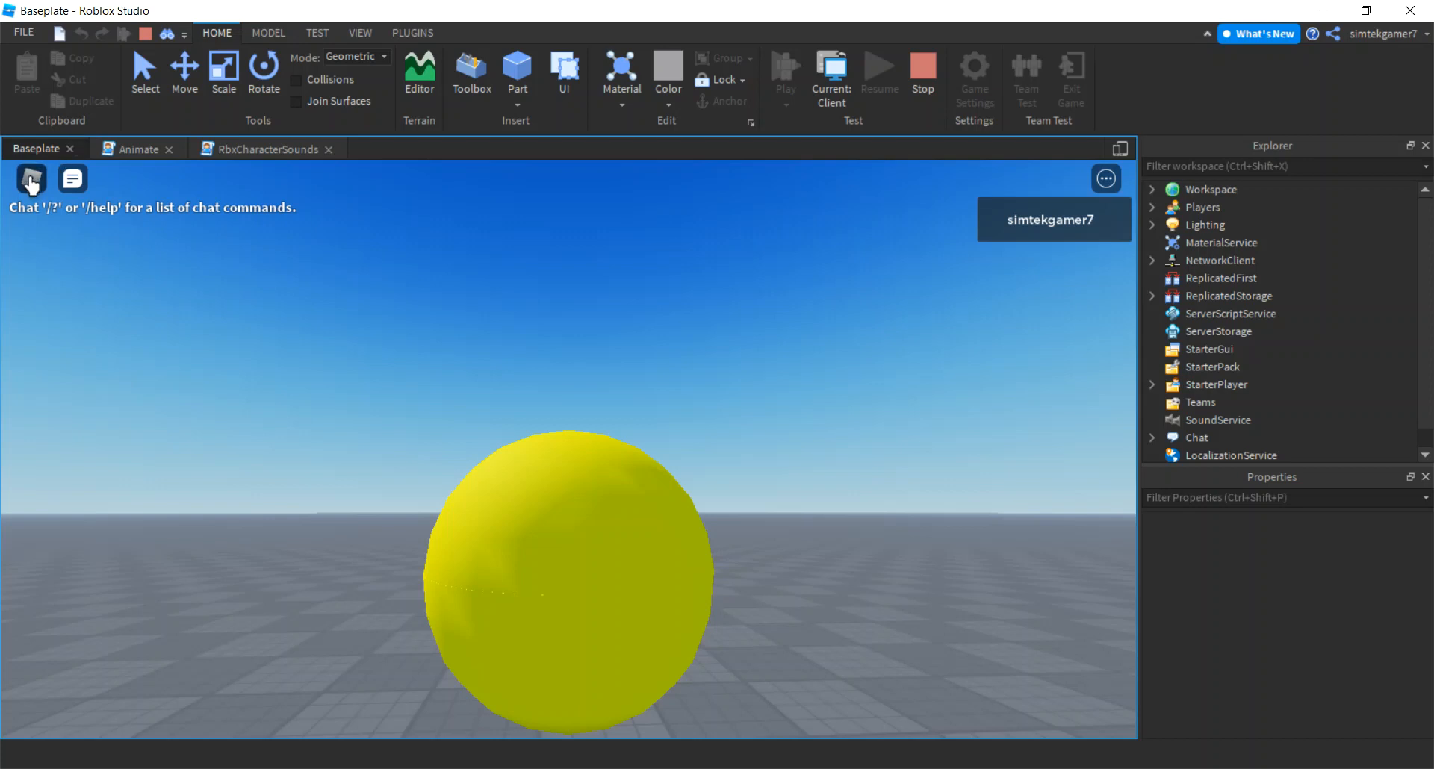
Step: Reset the character from the in-game menu to test the death sound, and view the respawned Pac-Man
{"action": "left_click", "coordinate": [32, 179]}
{"action": "left_click", "coordinate": [321, 599]}
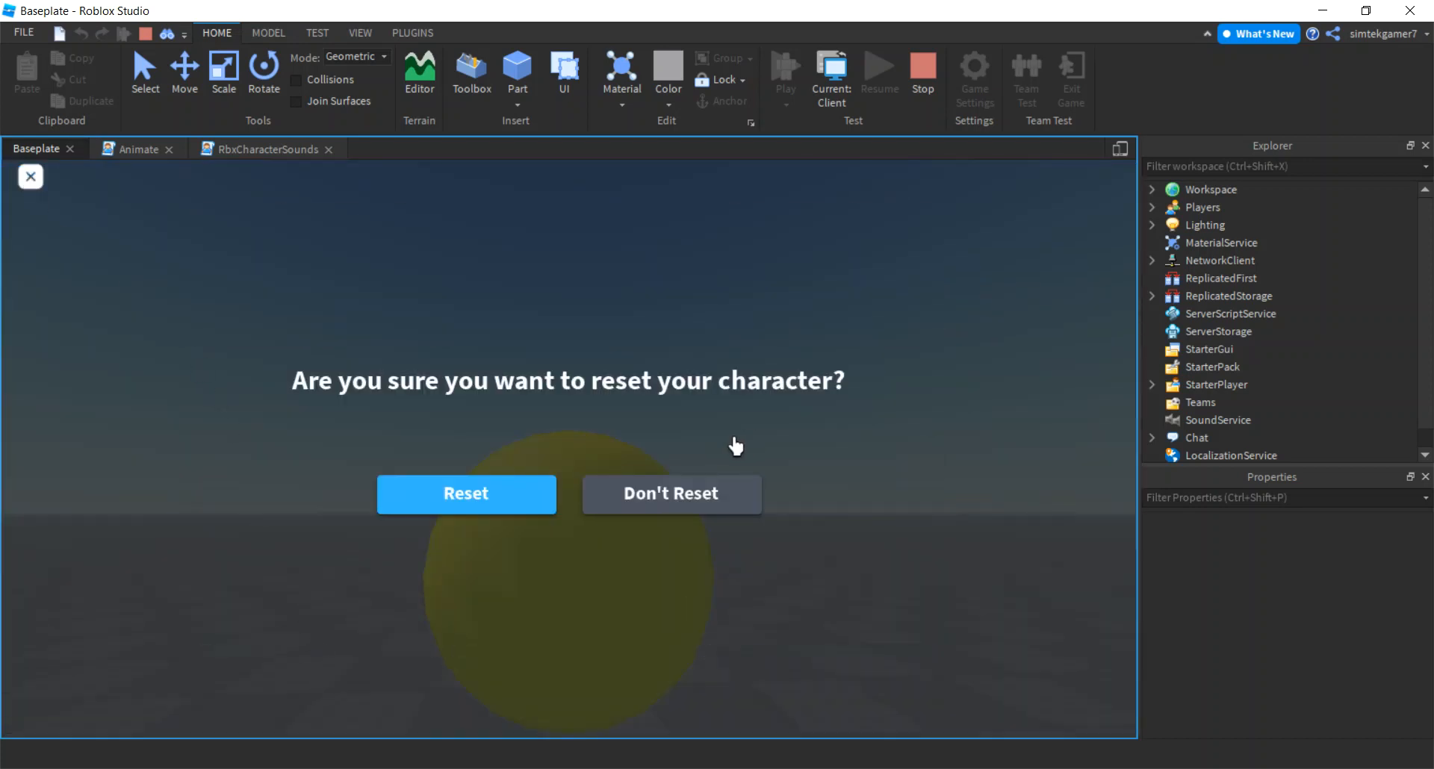
{"action": "left_click", "coordinate": [544, 499]}
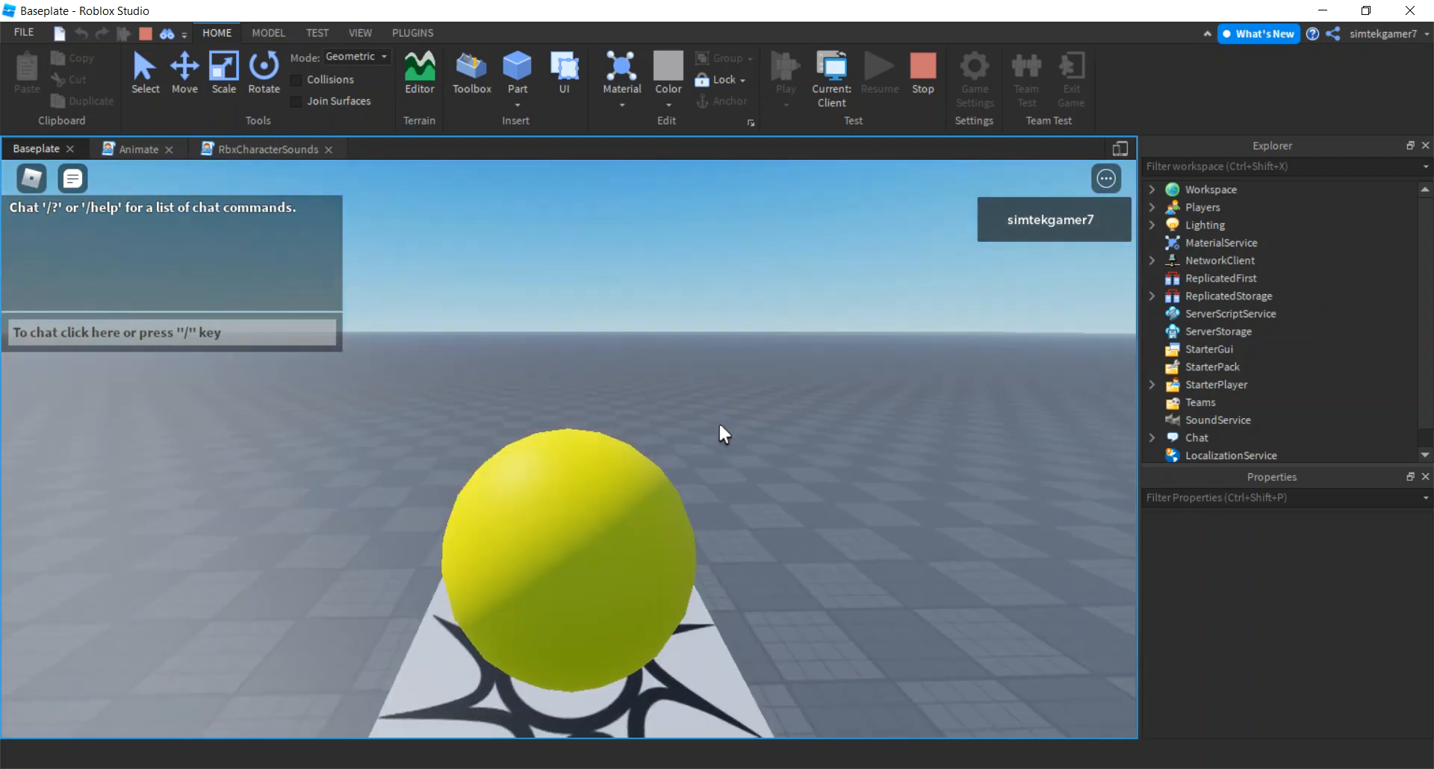
{"action": "right_click_drag", "start_coordinate": [772, 414], "coordinate": [729, 438]}
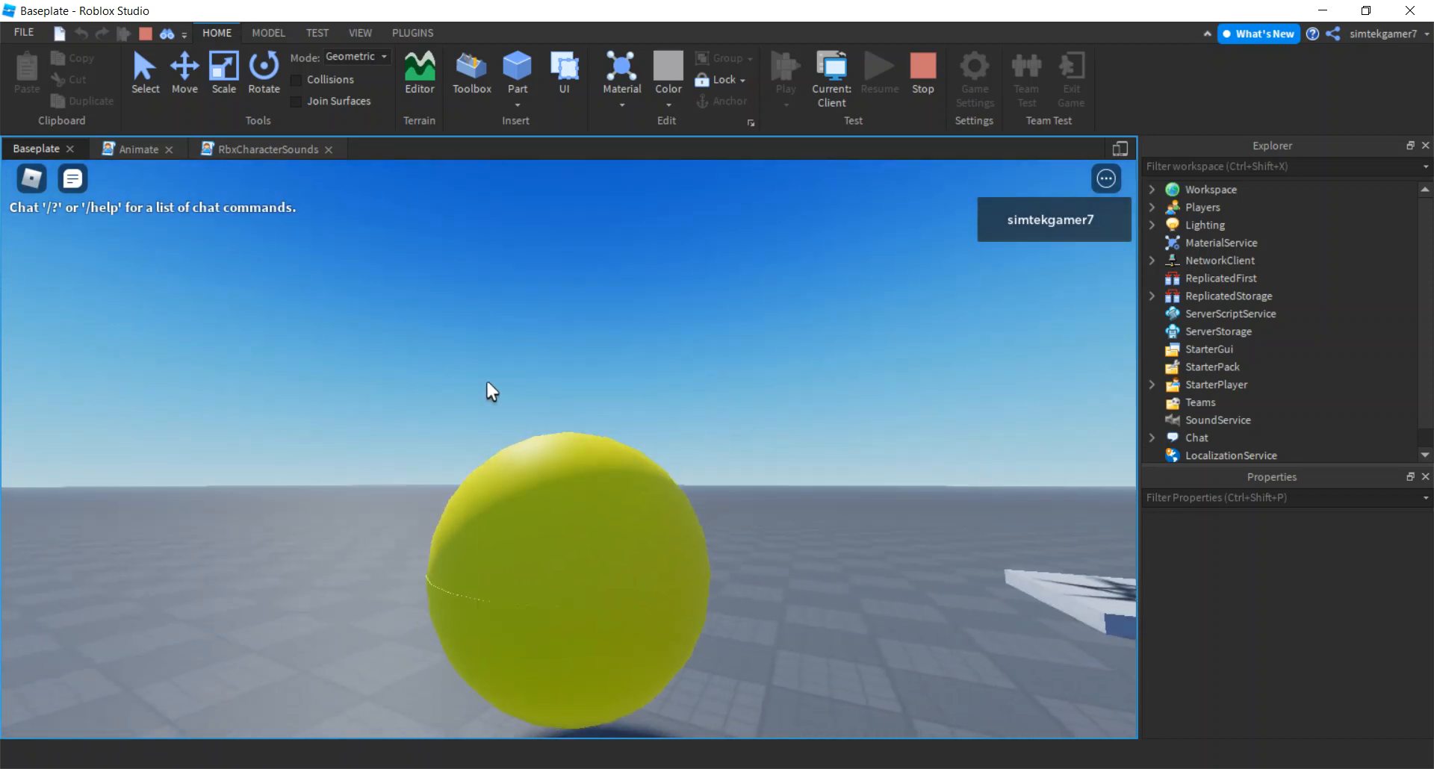